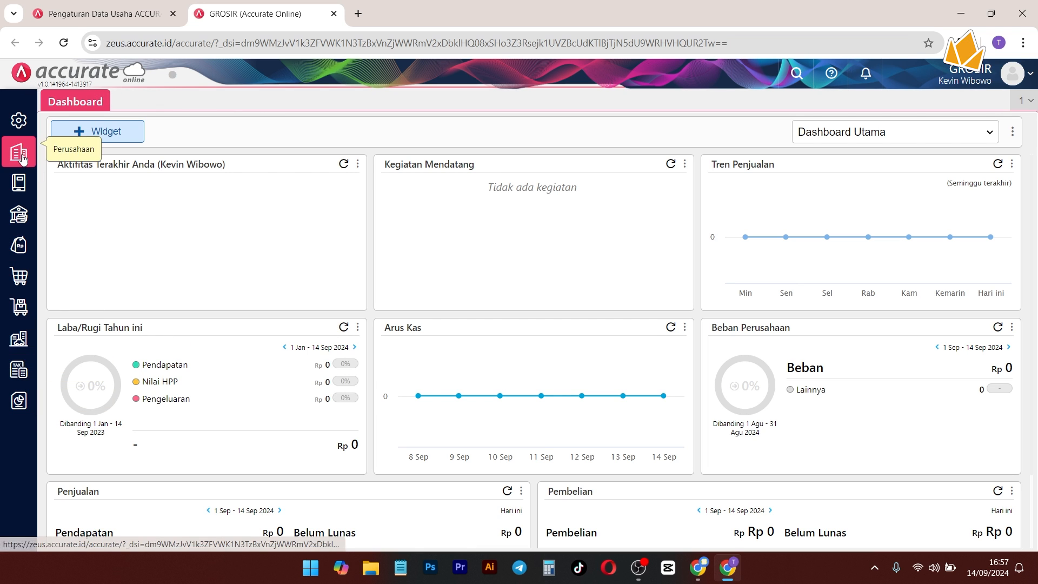
# Step: Look through the functions offered by the Pengaturan, Buku Besar, Penjualan, Pembelian, Persediaan, Aset Tetap and Daftar Laporan modules
pyautogui.click(18, 130)
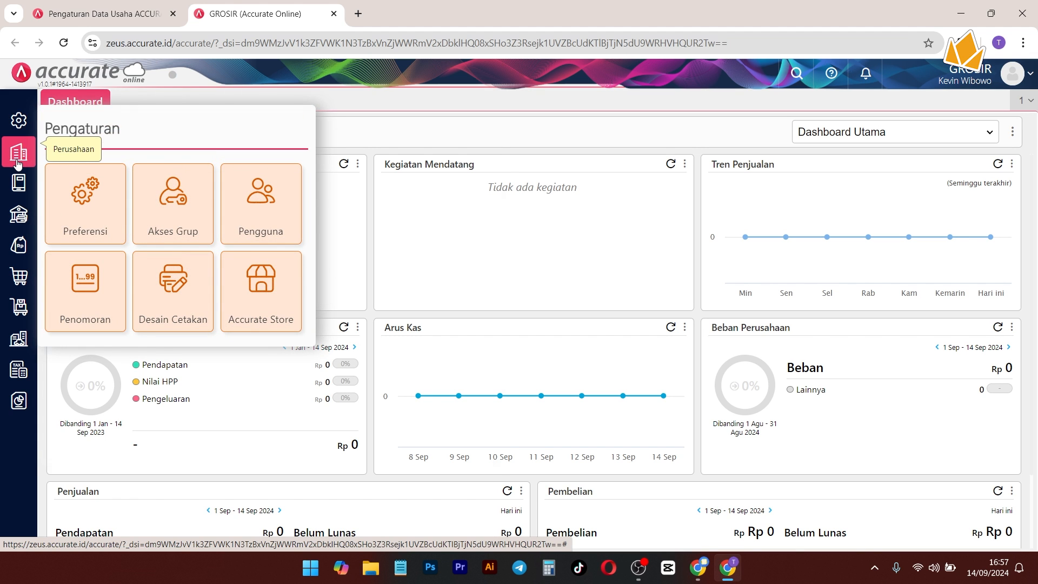
pyautogui.click(20, 153)
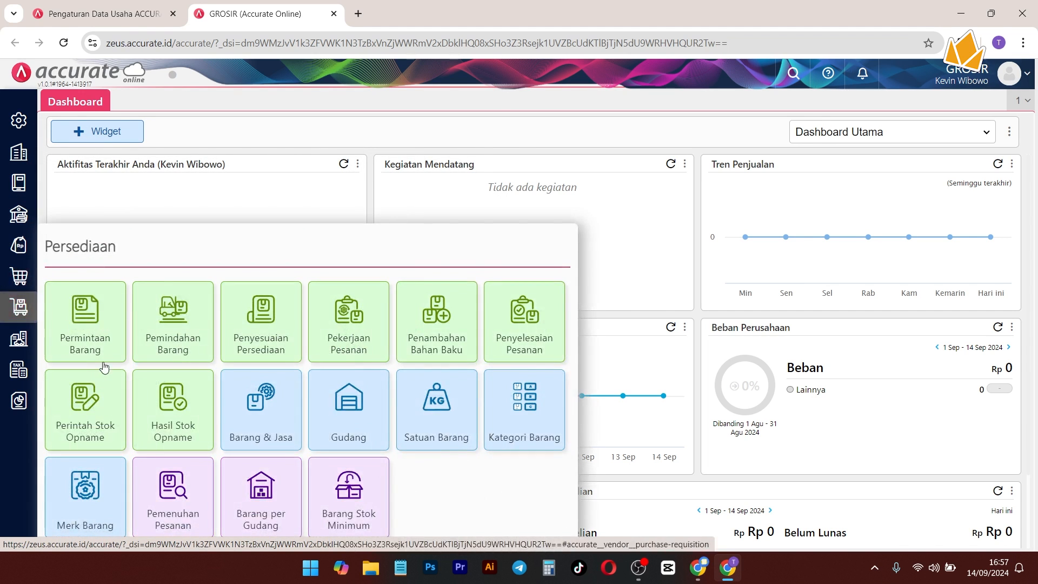
pyautogui.moveTo(22, 408)
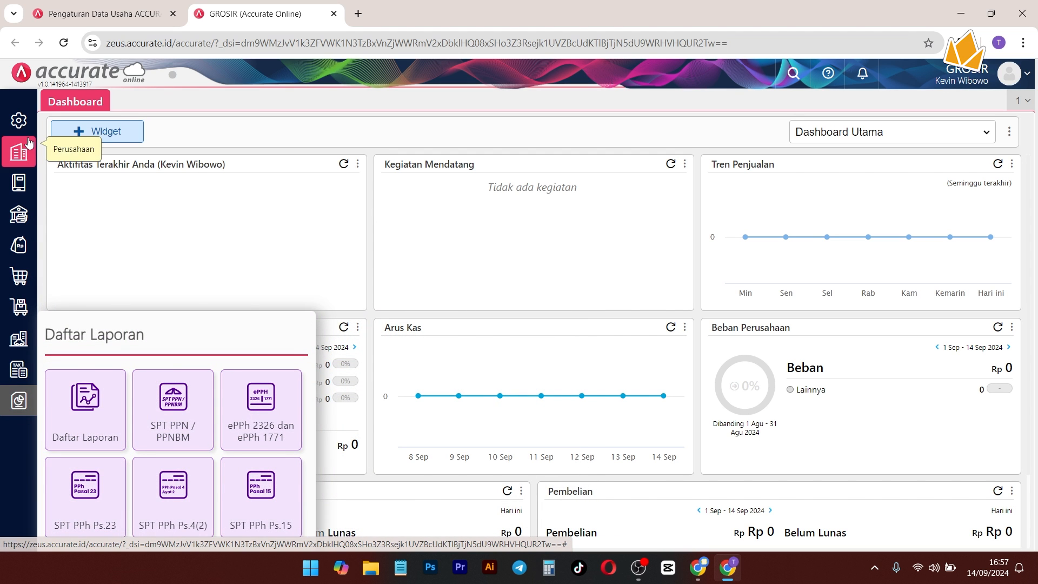
pyautogui.moveTo(2, 141)
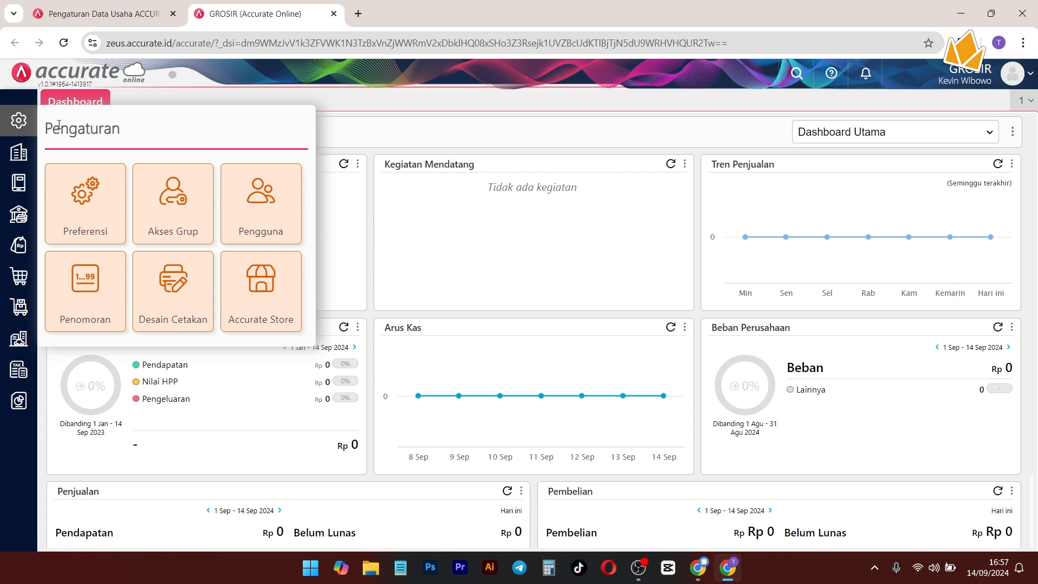
pyautogui.click(19, 244)
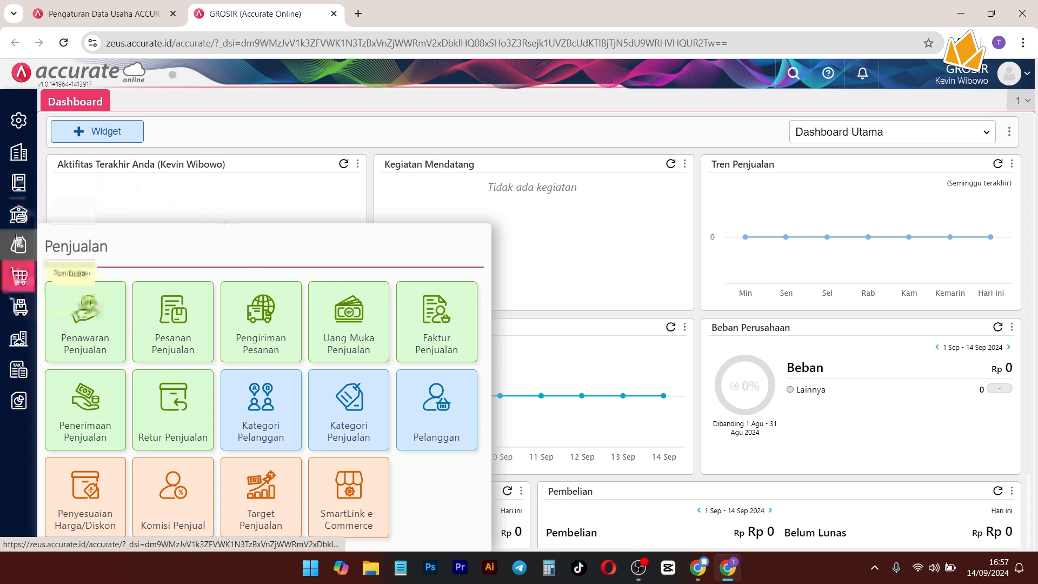
pyautogui.click(19, 129)
pyautogui.click(11, 166)
pyautogui.click(11, 193)
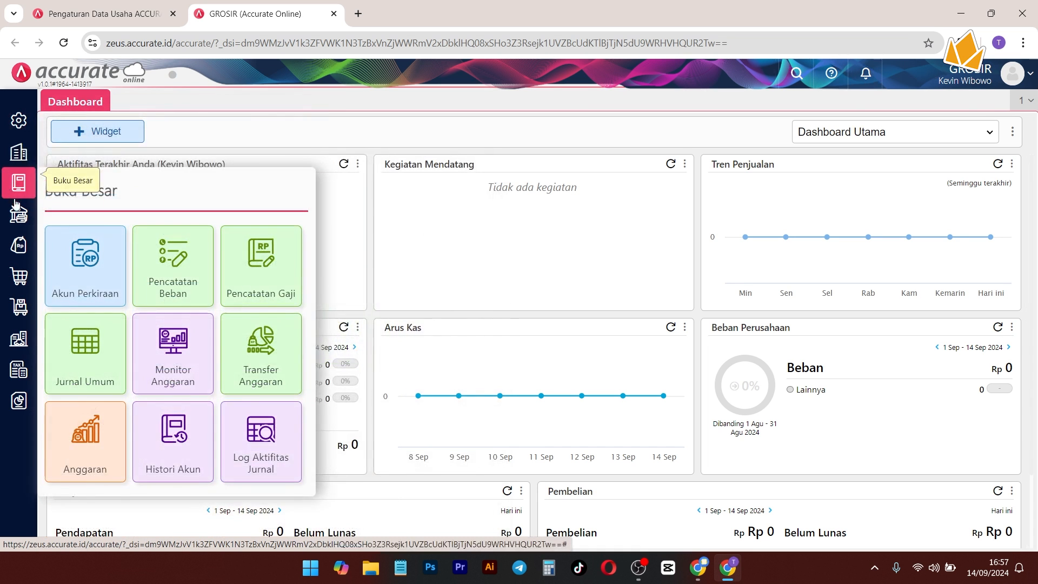
pyautogui.click(35, 224)
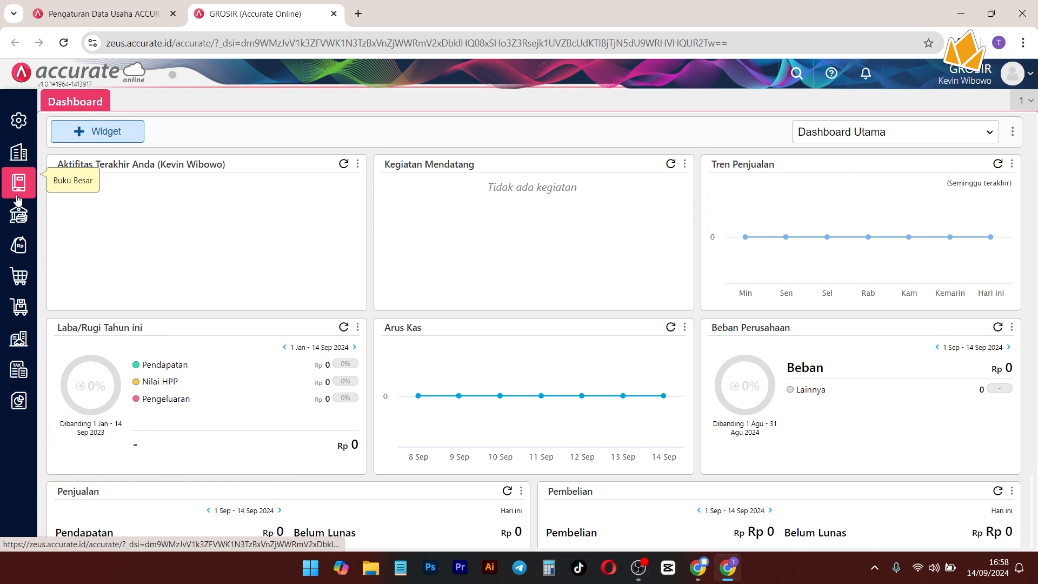
pyautogui.moveTo(18, 182)
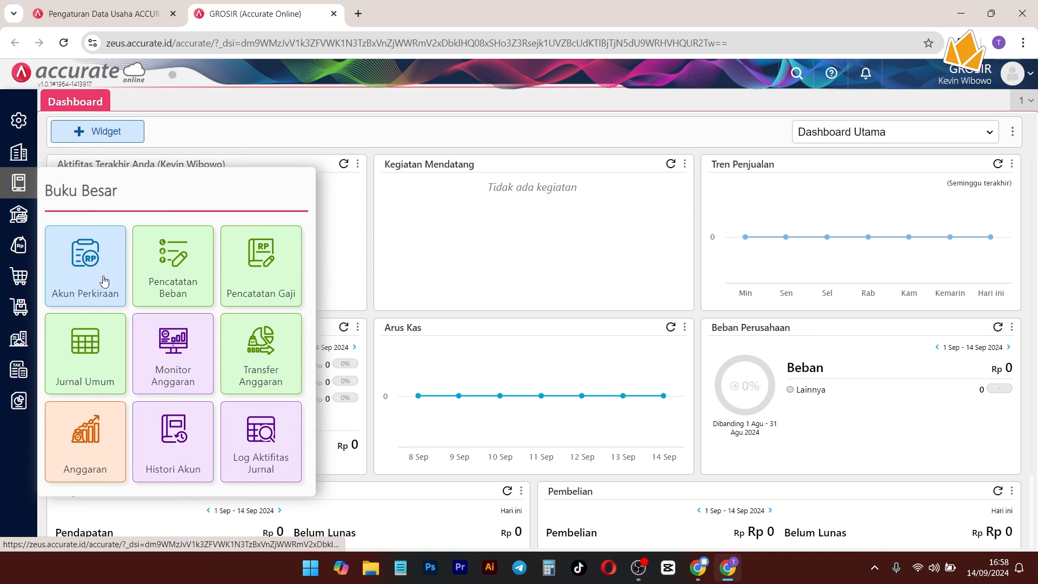
pyautogui.click(13, 245)
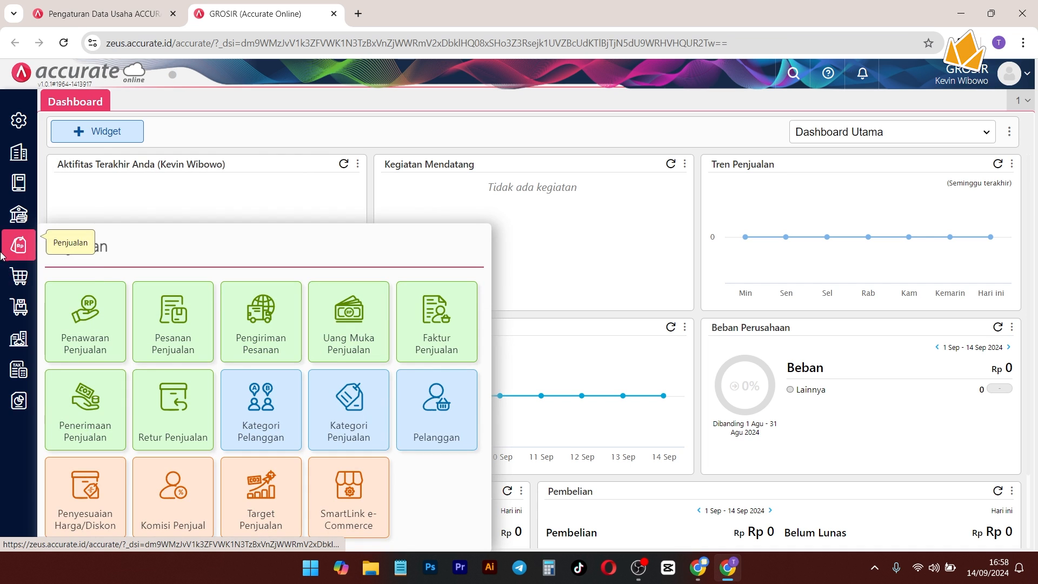
pyautogui.click(18, 276)
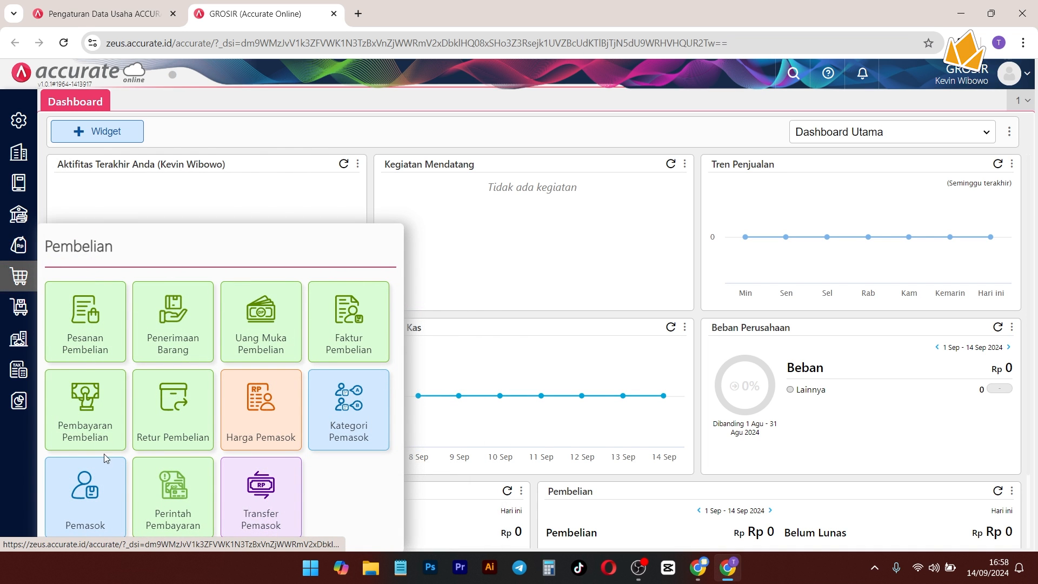
pyautogui.click(20, 313)
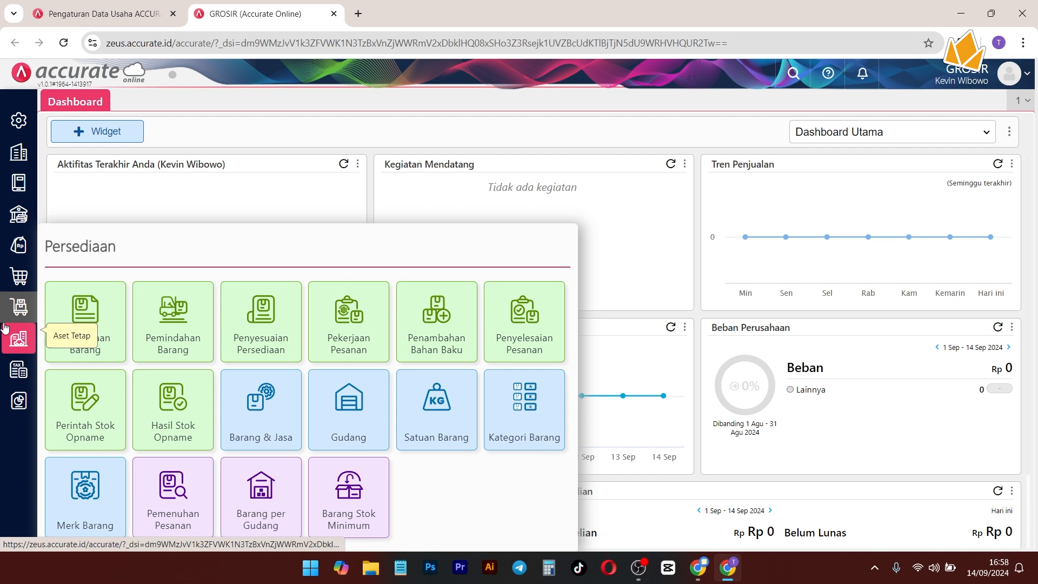
pyautogui.click(7, 344)
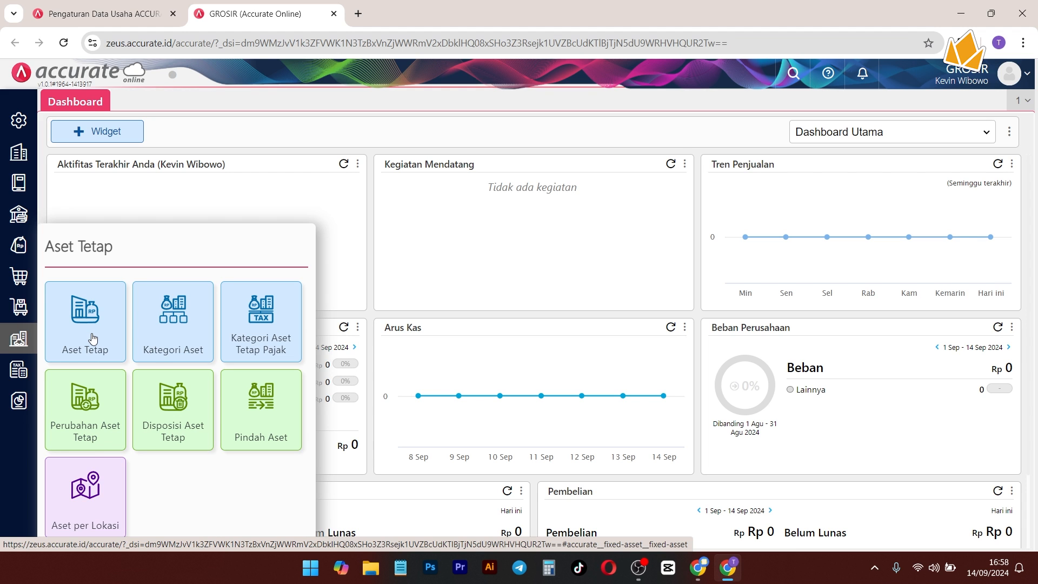
# Step: Open Akun Perkiraan from the Buku Besar module and display the list of accounts
pyautogui.click(18, 183)
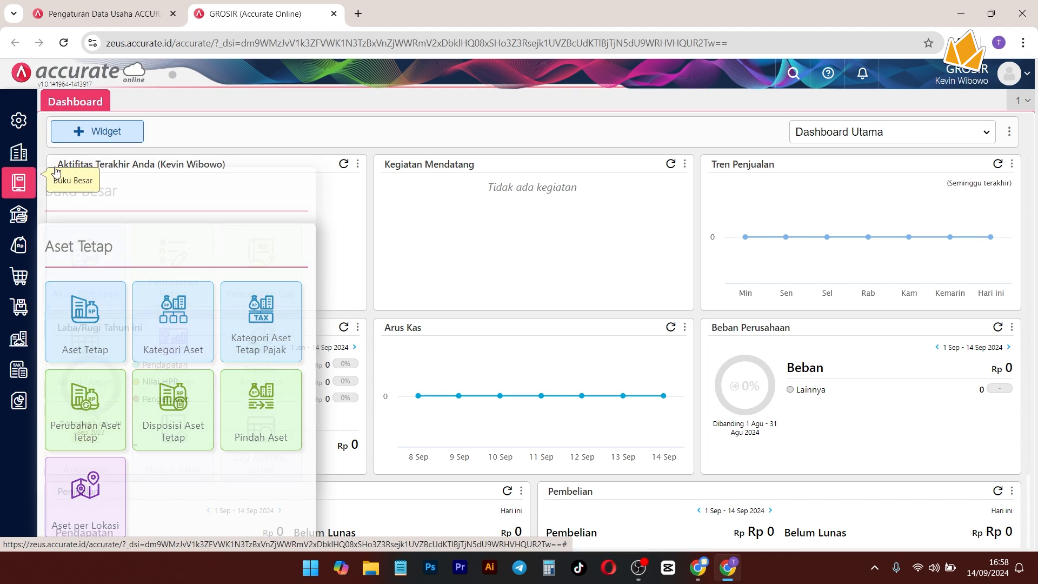
pyautogui.click(98, 291)
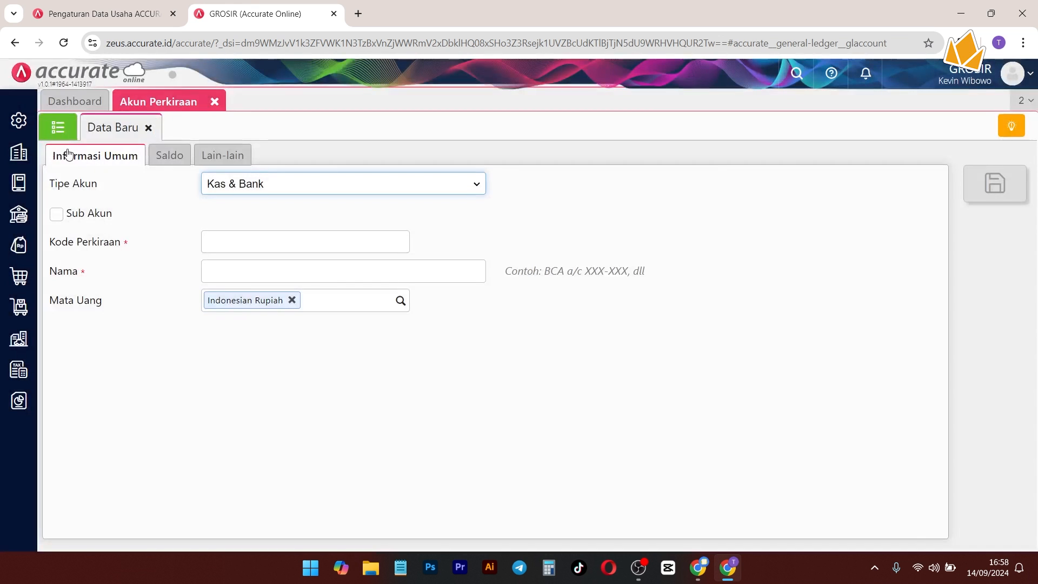
pyautogui.click(58, 128)
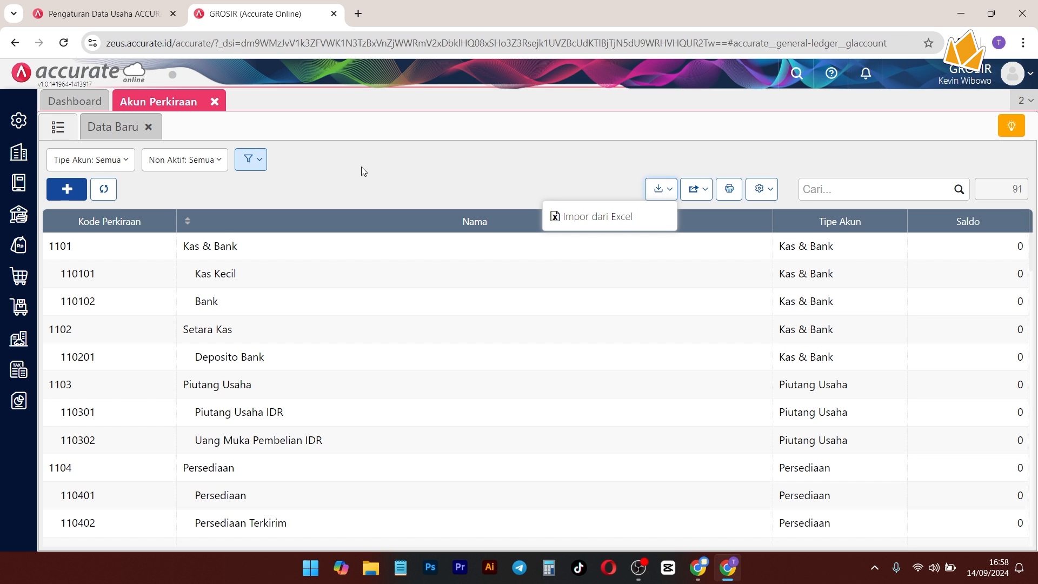
pyautogui.click(337, 168)
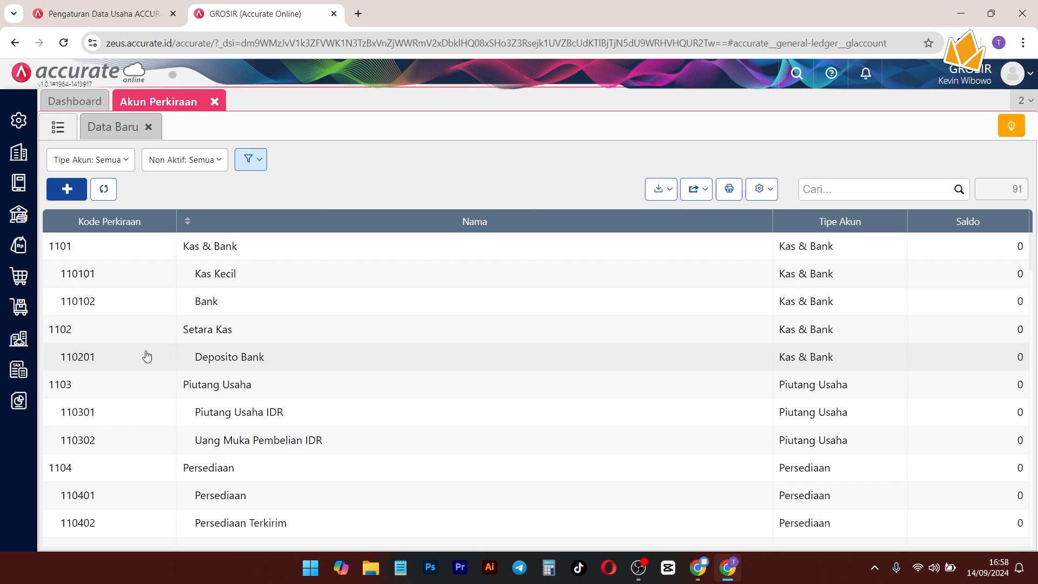
# Step: Set the opening balance (Saldo Awal) of the Bank account to Rp 100.000.000 and save the account
pyautogui.click(260, 313)
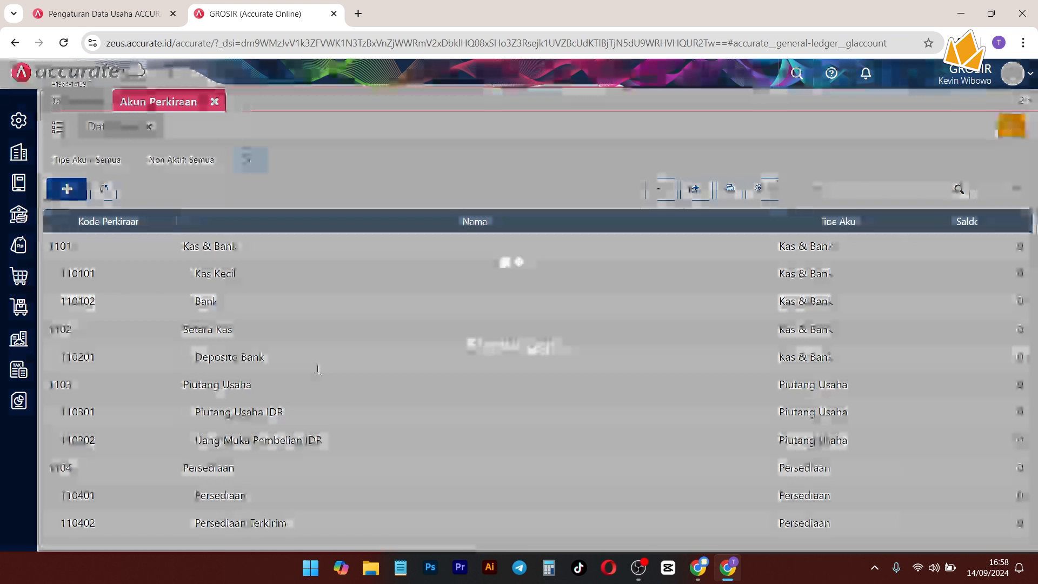
pyautogui.click(158, 162)
pyautogui.click(354, 218)
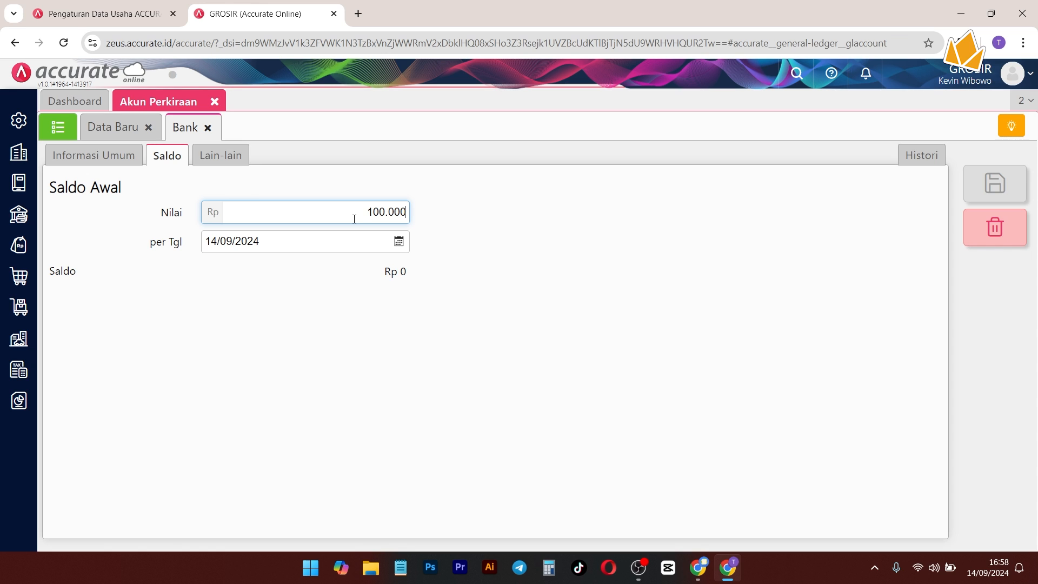
pyautogui.write('100000000')
pyautogui.click(602, 240)
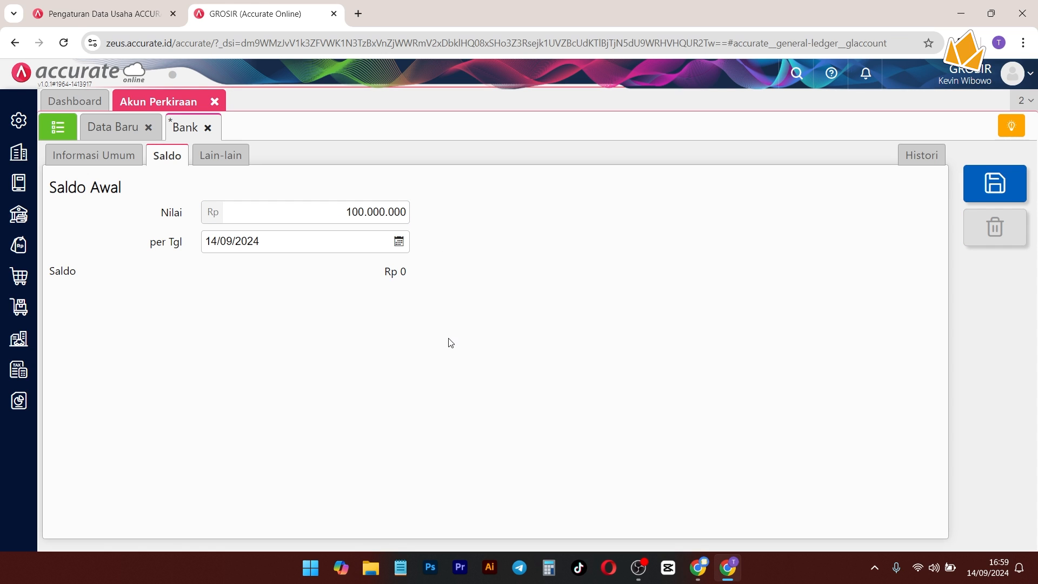
pyautogui.click(64, 135)
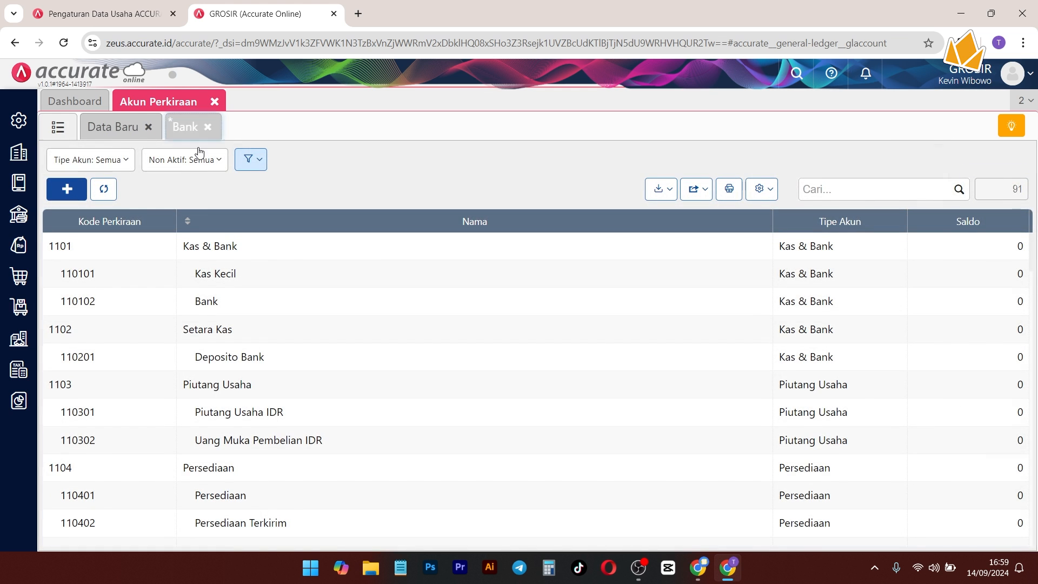
pyautogui.click(185, 126)
pyautogui.click(979, 187)
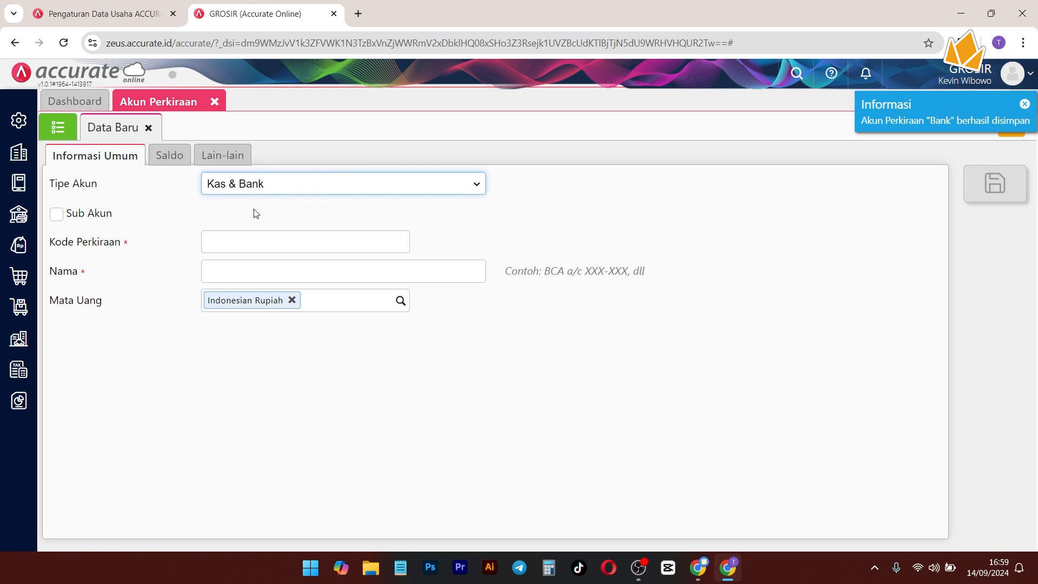
# Step: Return to the account list and review the accounts and their balances
pyautogui.click(58, 127)
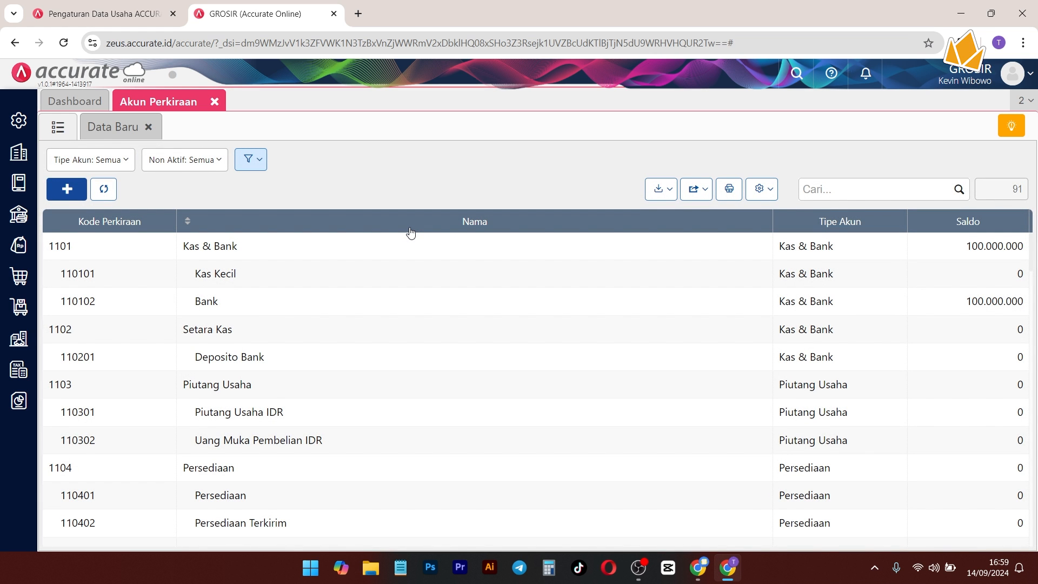
pyautogui.scroll(-3, 378, 282)
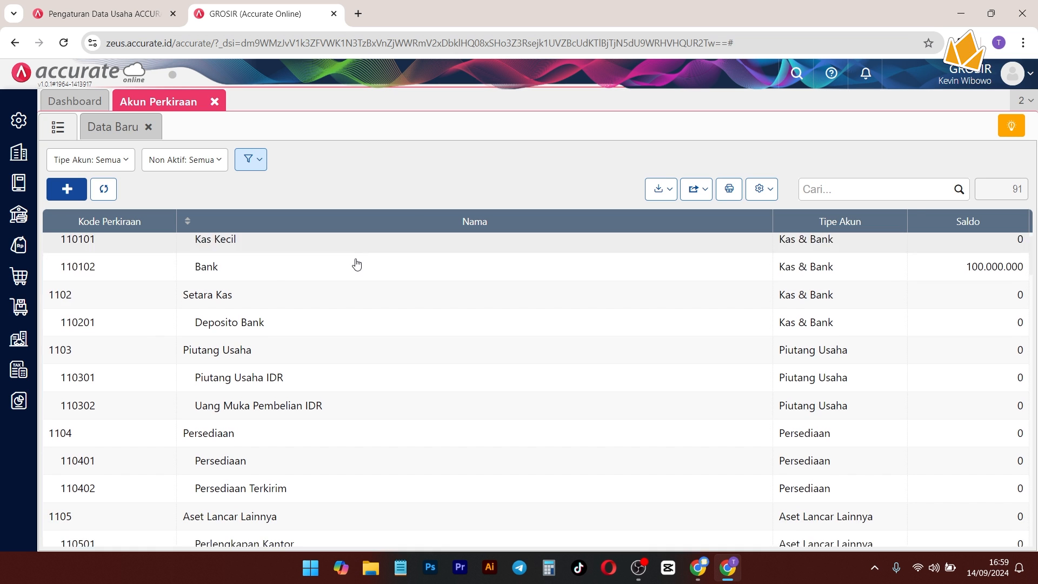
pyautogui.scroll(-3, 397, 299)
pyautogui.scroll(-3, 406, 313)
pyautogui.scroll(-3, 417, 325)
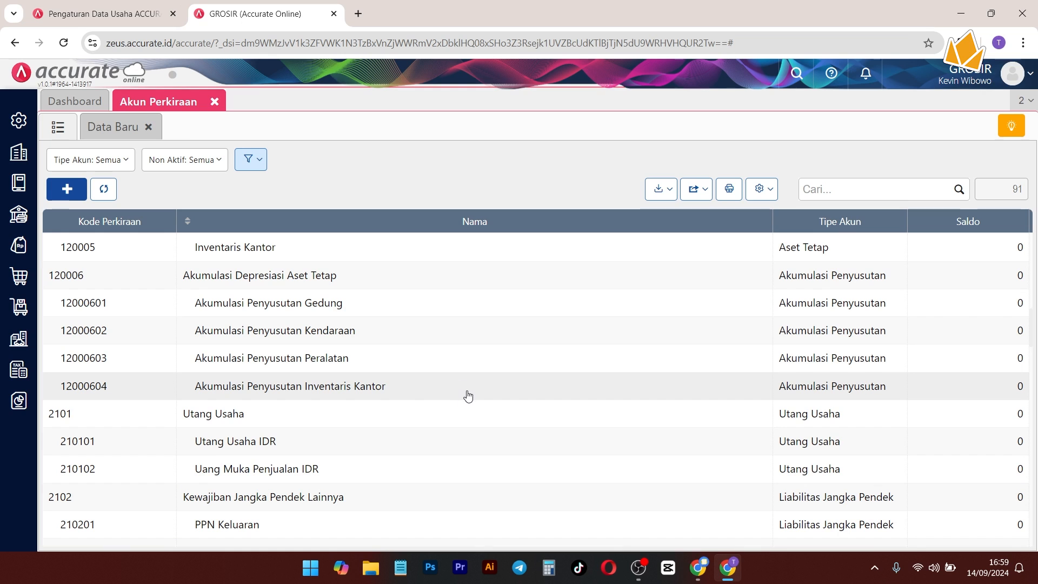
pyautogui.scroll(-5, 469, 394)
pyautogui.scroll(15, 468, 395)
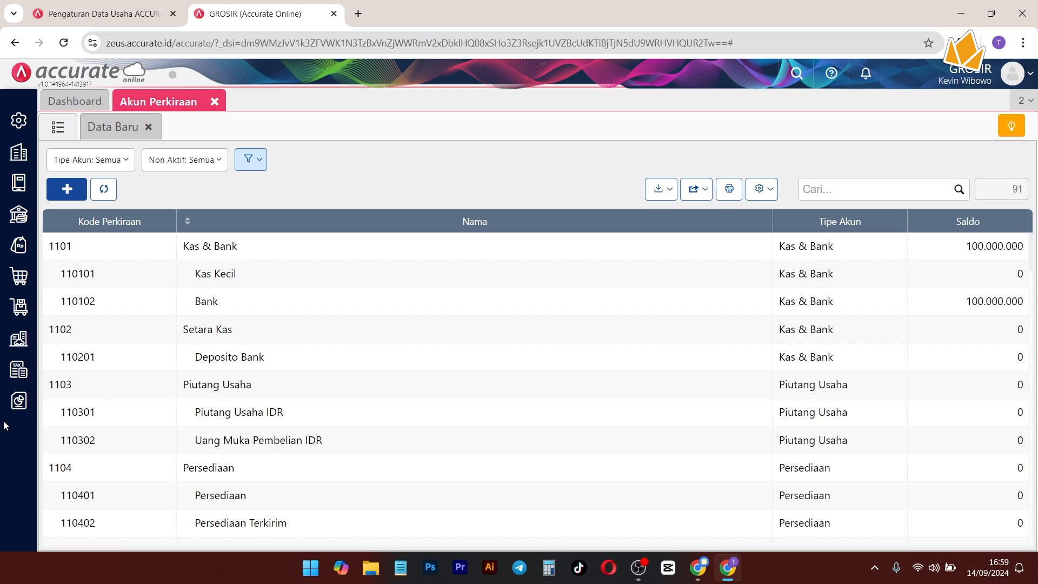
# Step: Display the Neraca (Induk Skontro) financial report as of 14/09/2024 with child accounts shown
pyautogui.moveTo(18, 399)
pyautogui.click(105, 420)
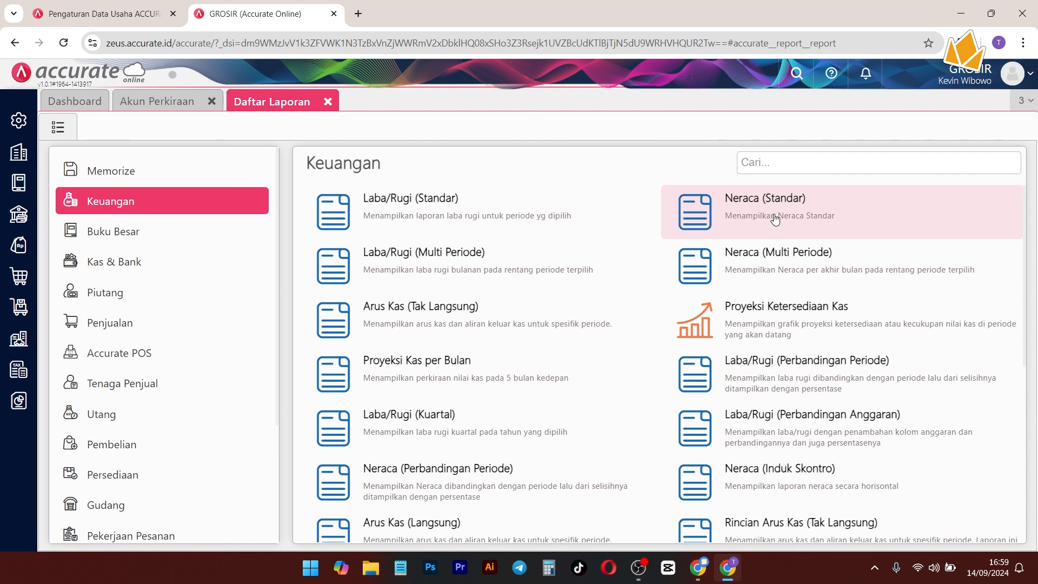
pyautogui.scroll(-1, 567, 311)
pyautogui.click(769, 399)
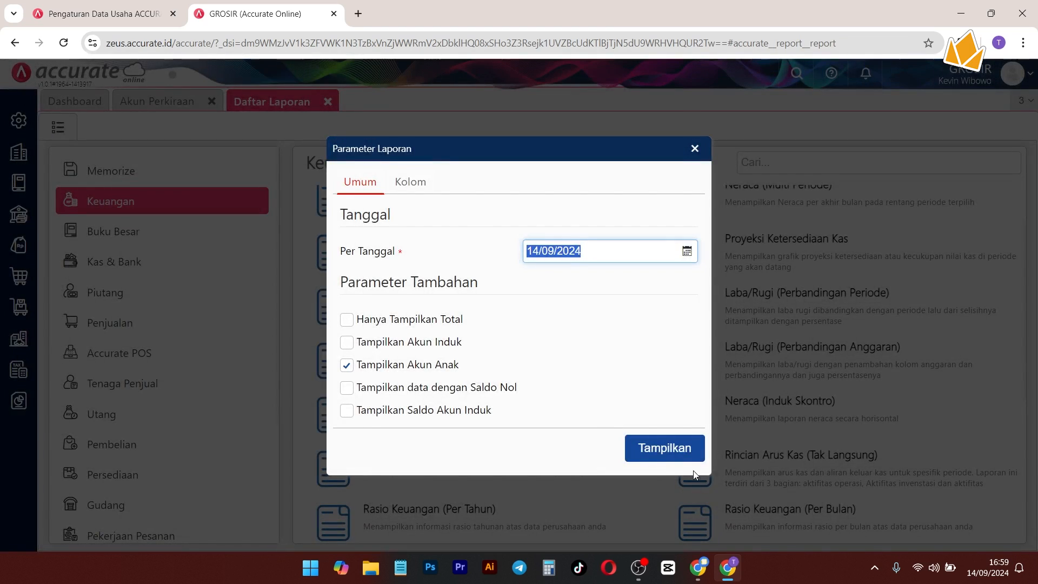
pyautogui.click(690, 458)
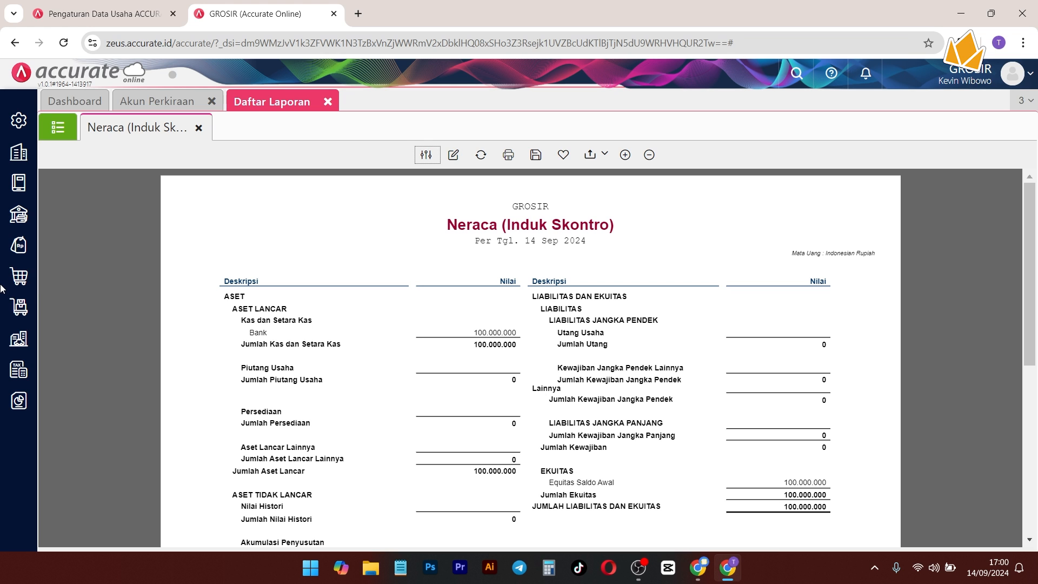
# Step: Open a new Barang & Jasa record from the Persediaan module
pyautogui.click(14, 305)
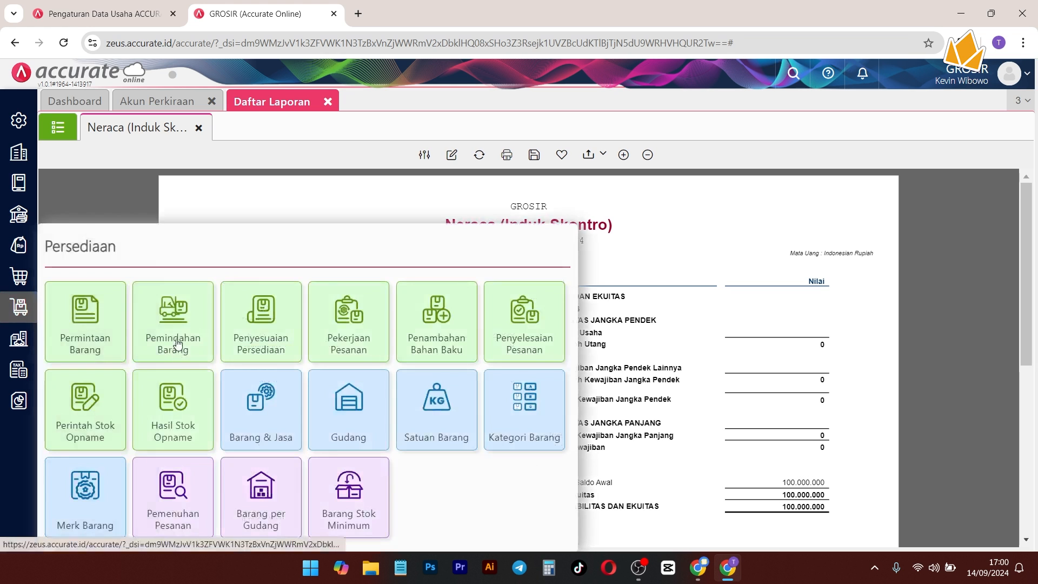
pyautogui.click(266, 421)
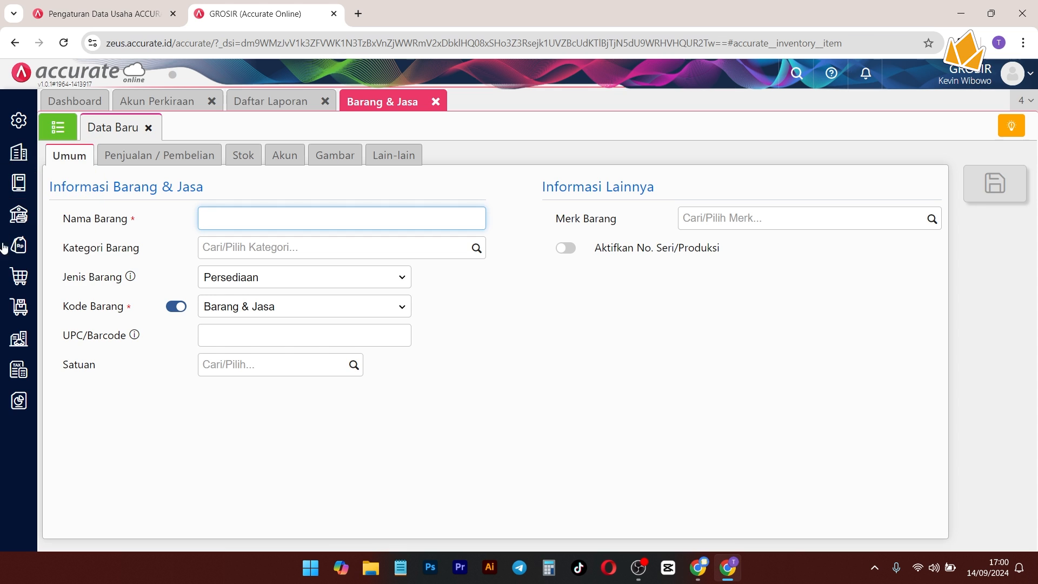
pyautogui.click(19, 276)
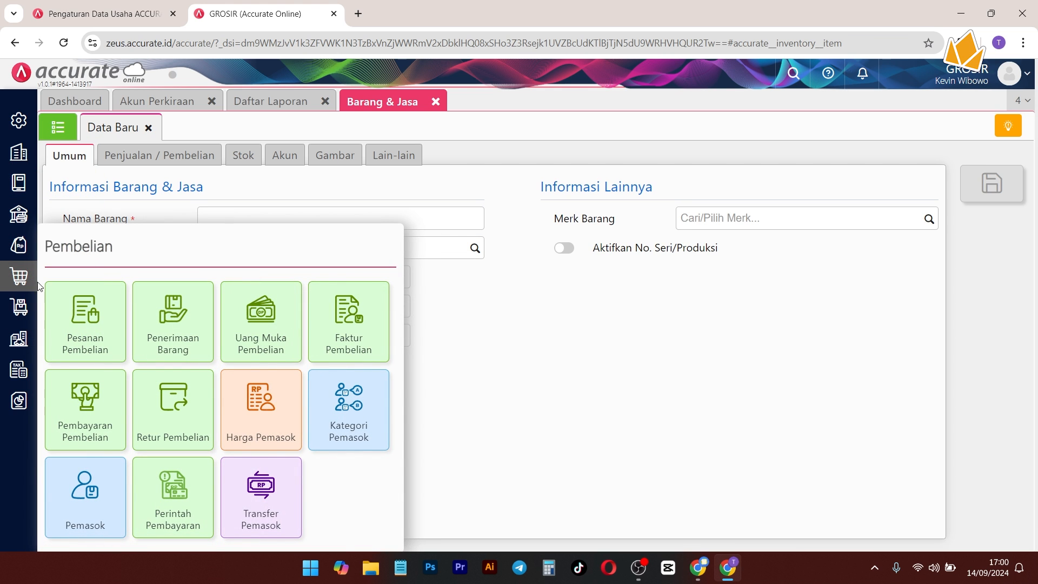
pyautogui.click(19, 250)
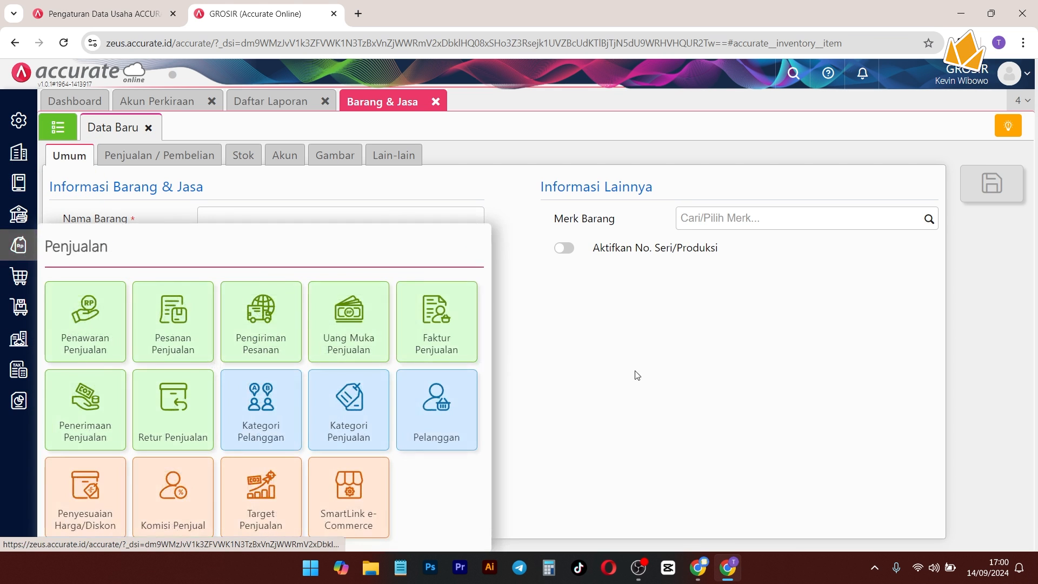
pyautogui.click(733, 472)
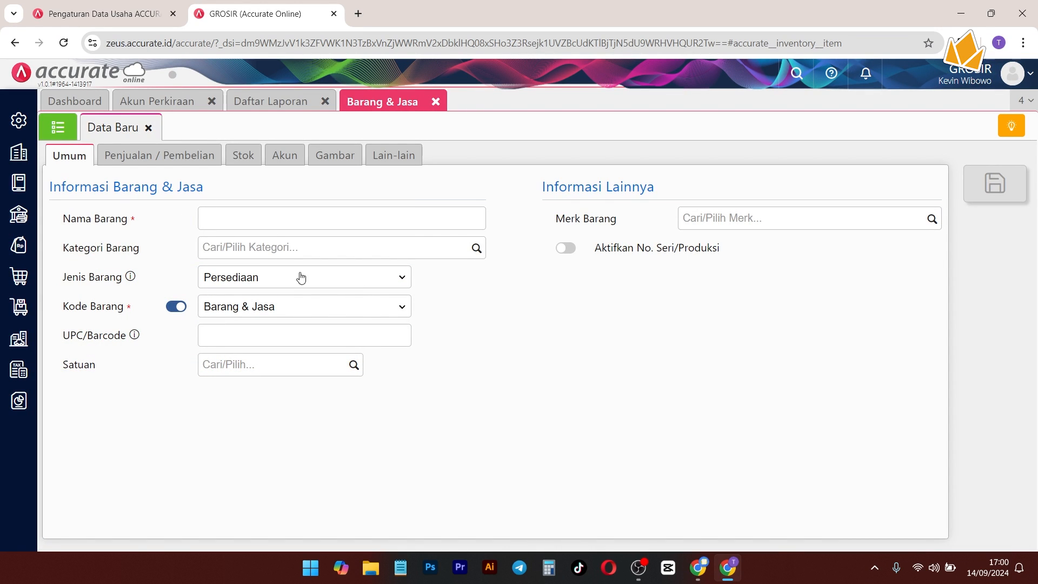
# Step: Enter Barang A as the name of the new inventory item
pyautogui.click(342, 222)
pyautogui.click(584, 355)
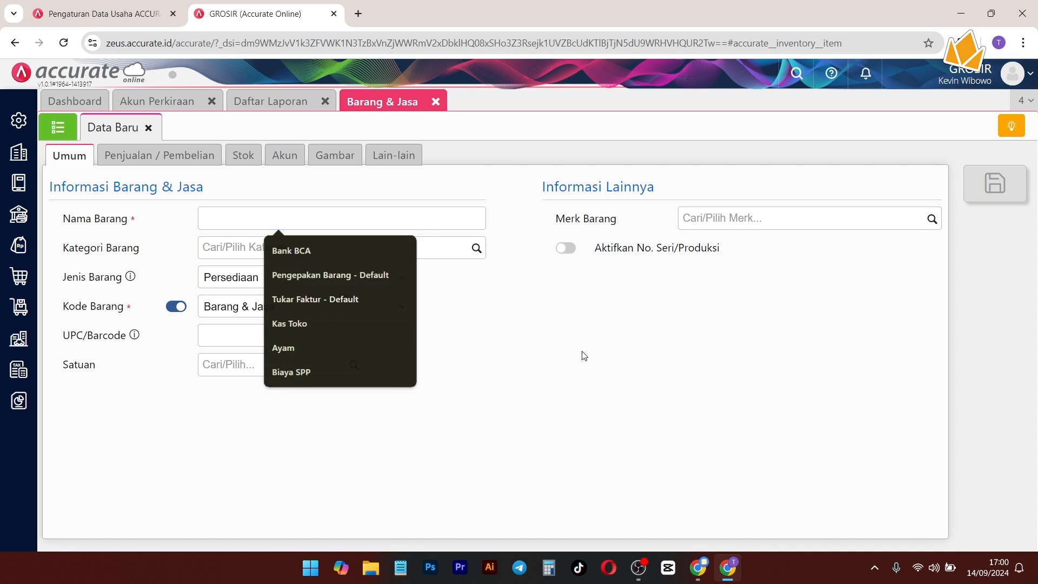
pyautogui.click(332, 219)
pyautogui.write('Barang A')
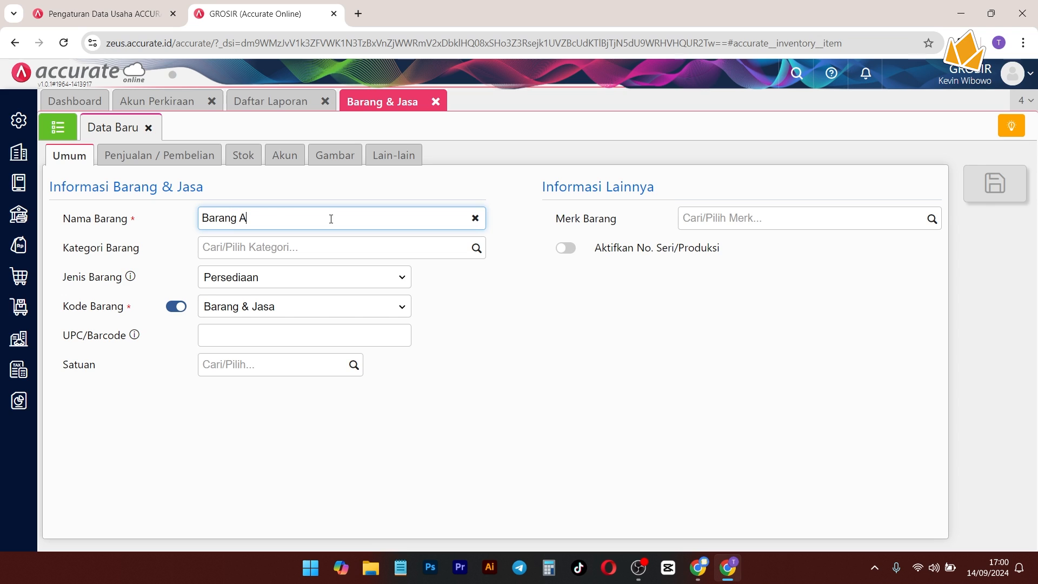
# Step: Assign the Umum category to Barang A
pyautogui.click(501, 326)
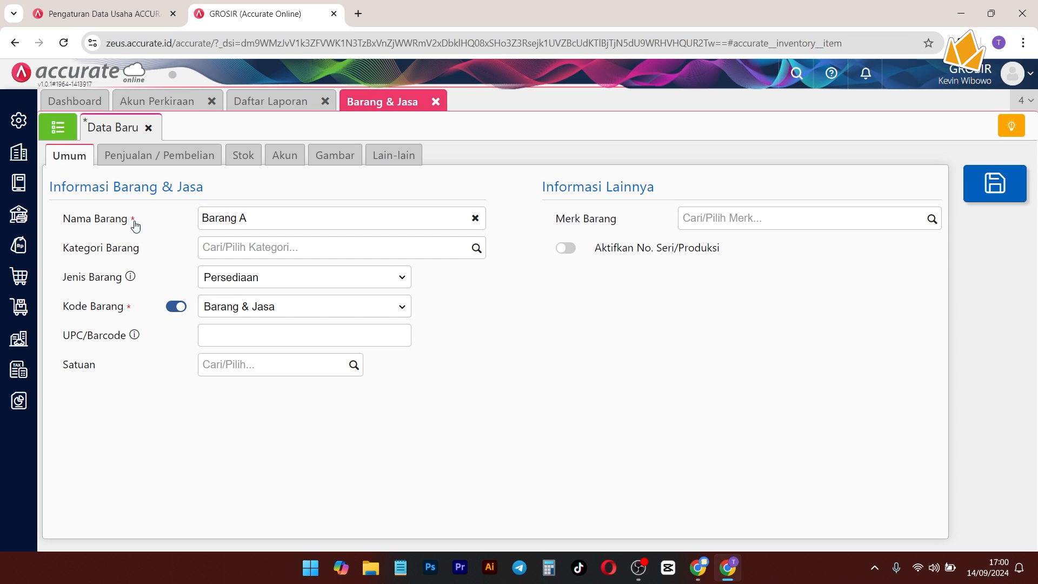
pyautogui.click(477, 249)
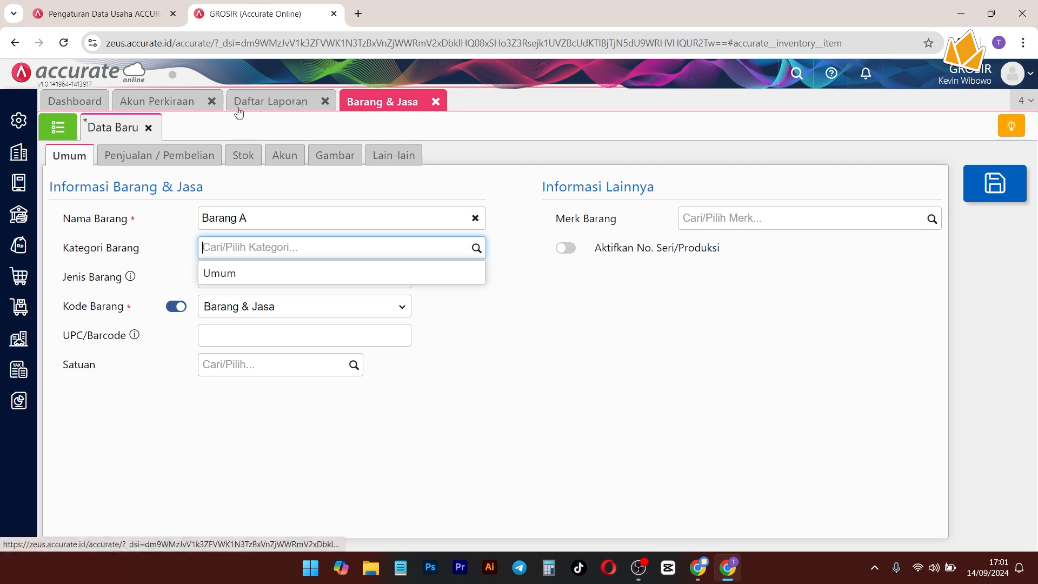
pyautogui.click(547, 380)
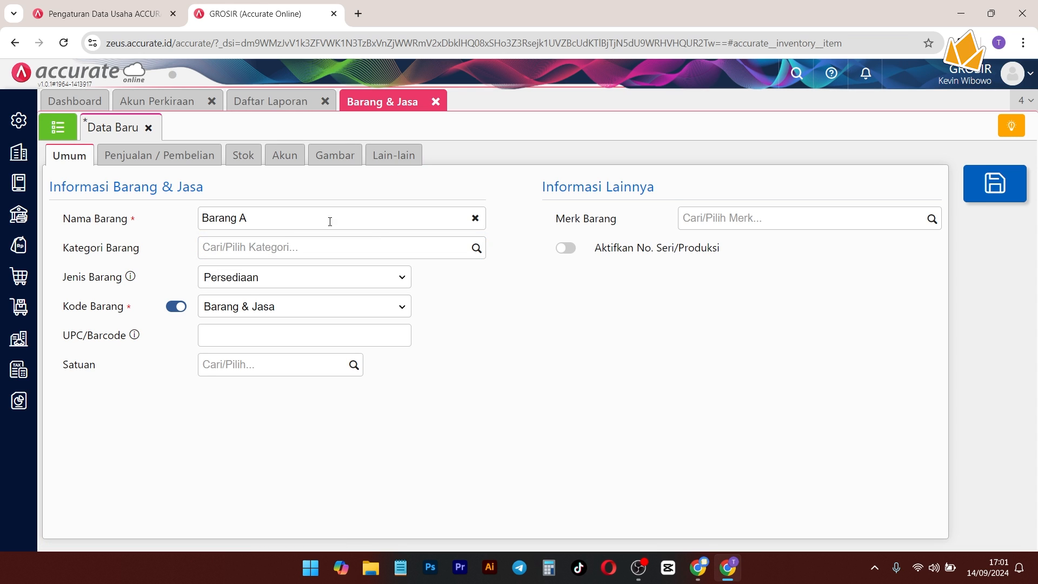
pyautogui.click(475, 250)
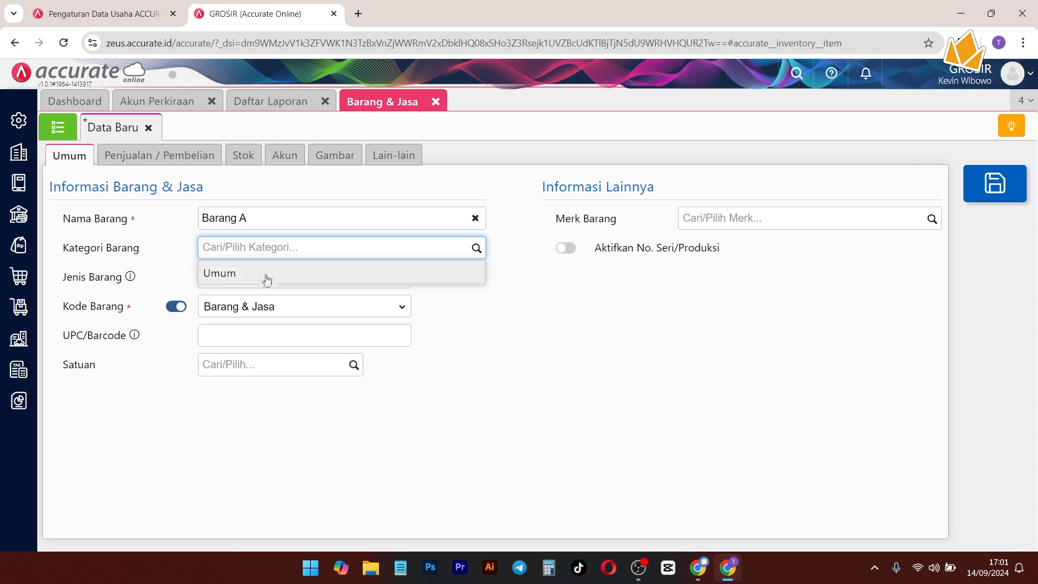
pyautogui.click(266, 278)
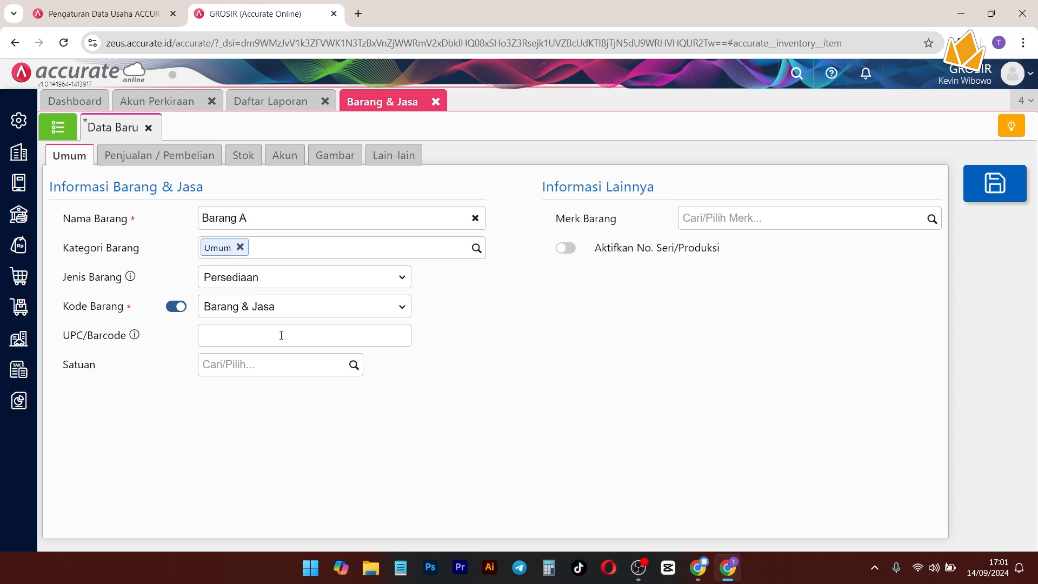
# Step: Review the item type options and the manual item code setting, keeping Persediaan and automatic numbering
pyautogui.click(384, 278)
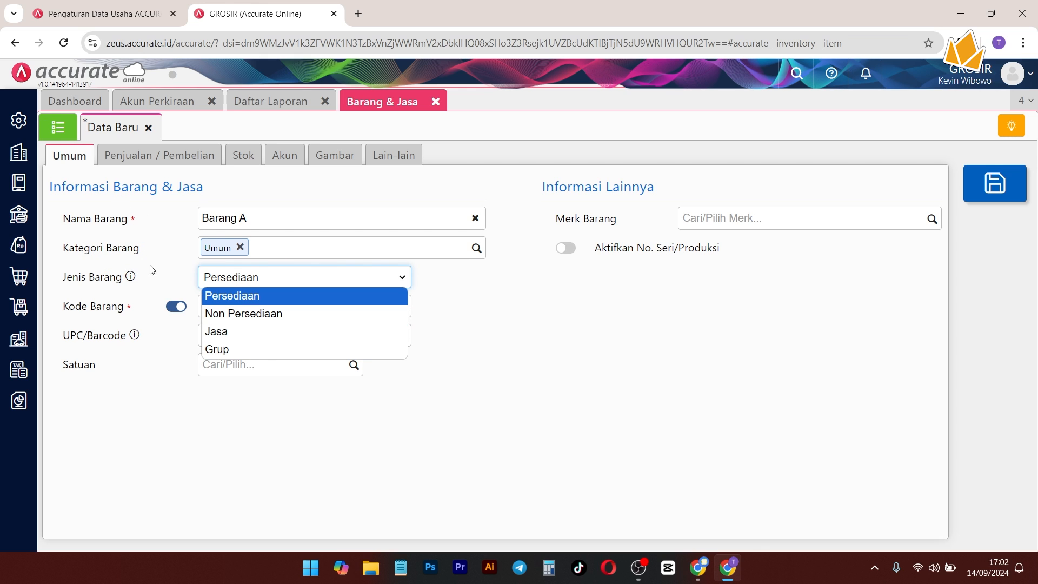
pyautogui.click(250, 301)
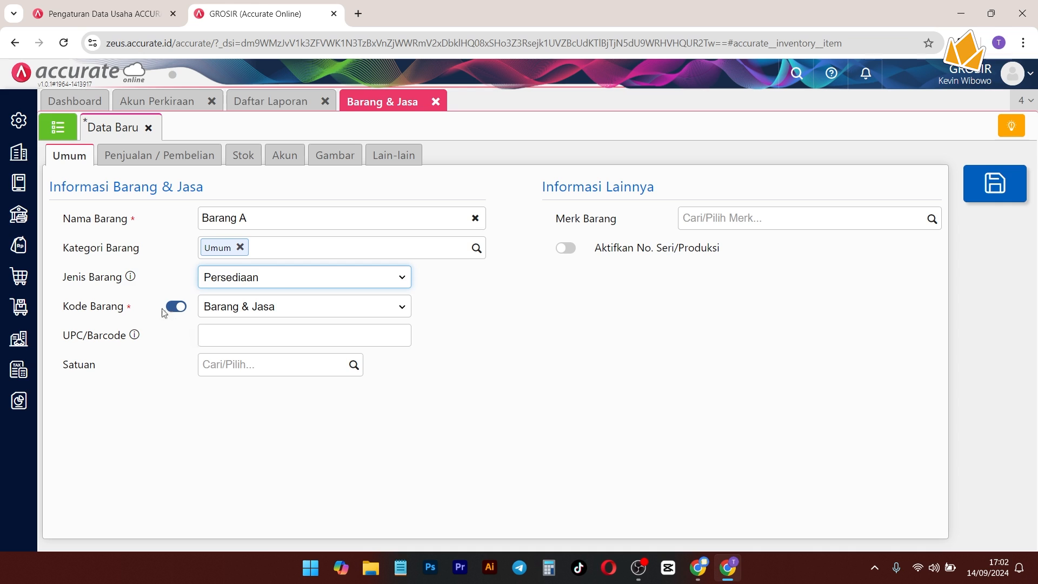
pyautogui.click(177, 307)
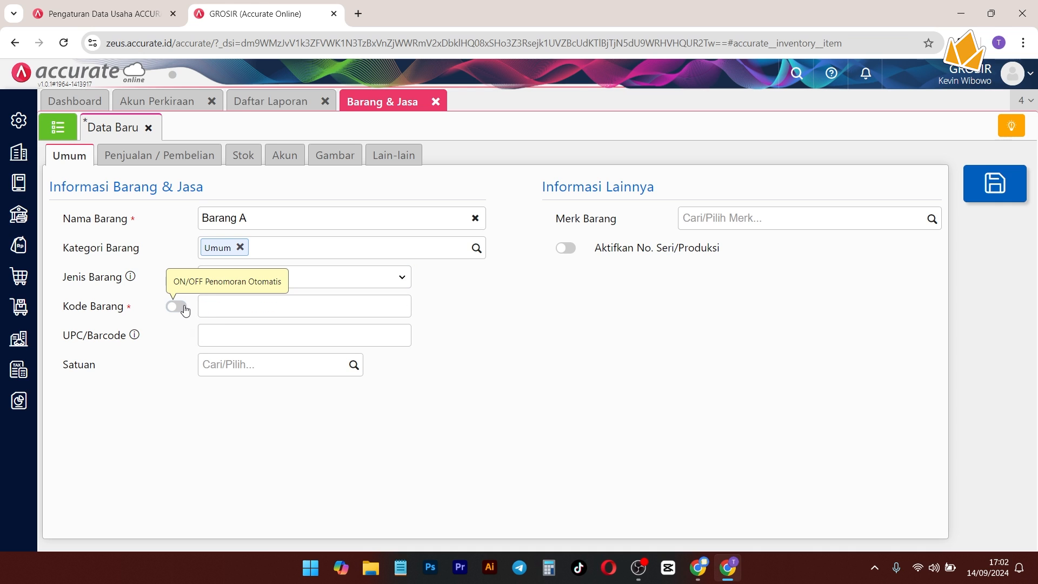
pyautogui.click(184, 308)
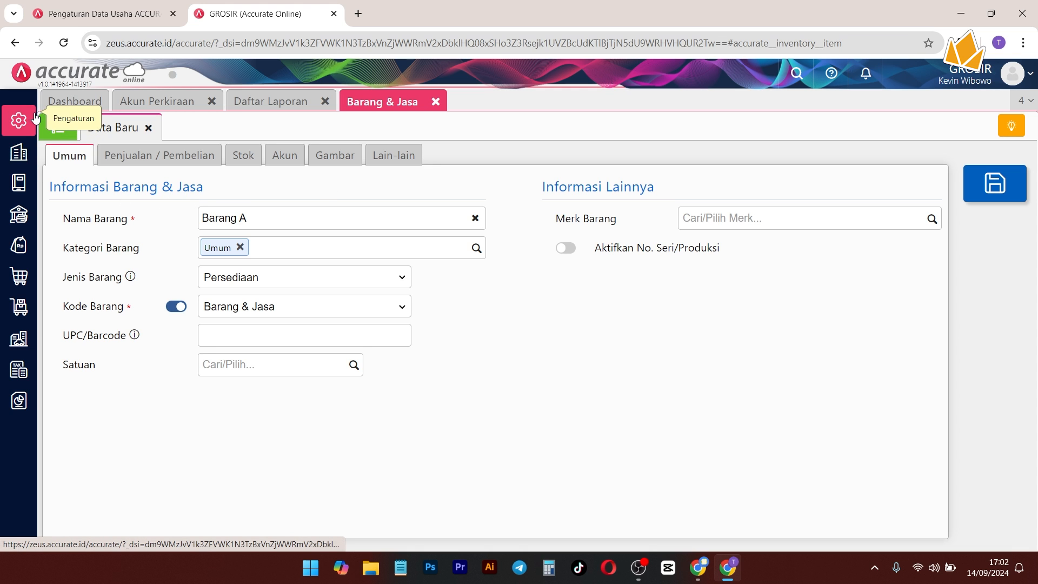
# Step: Go to the Penomoran list in the settings, search for barang and open the Barang & Jasa numbering scheme
pyautogui.click(31, 173)
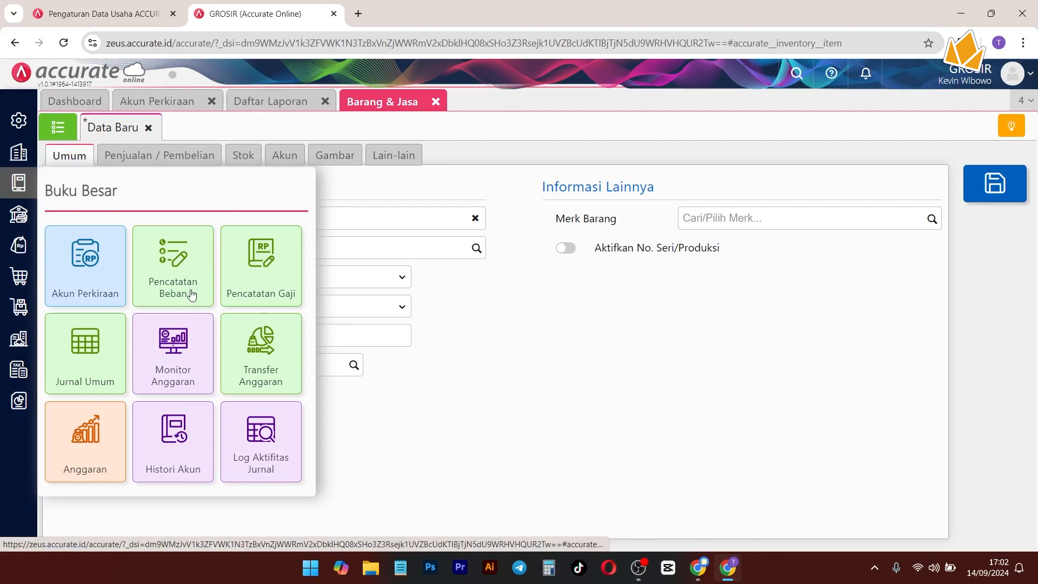
pyautogui.click(19, 152)
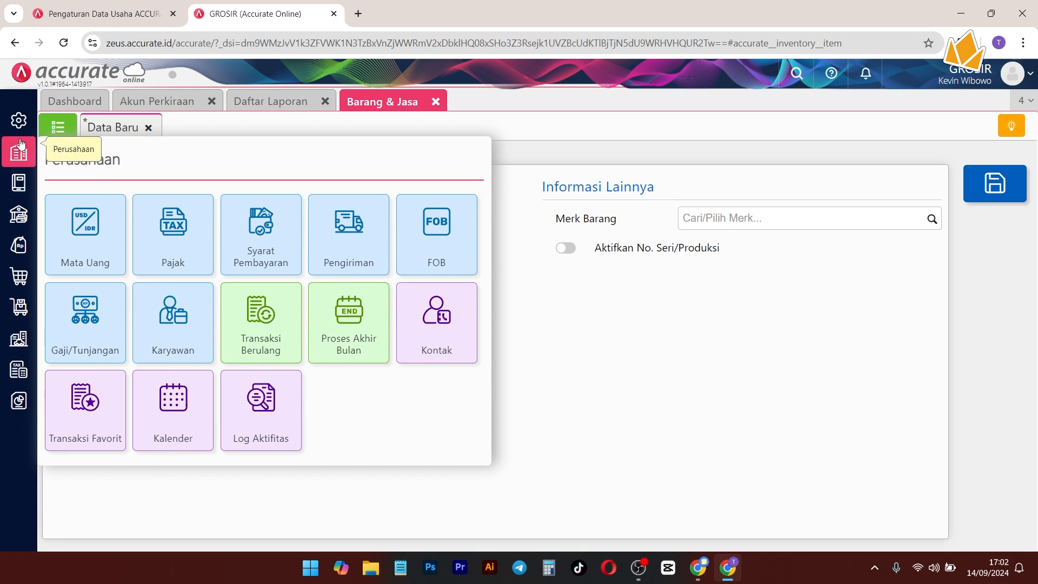
pyautogui.click(19, 121)
pyautogui.click(89, 291)
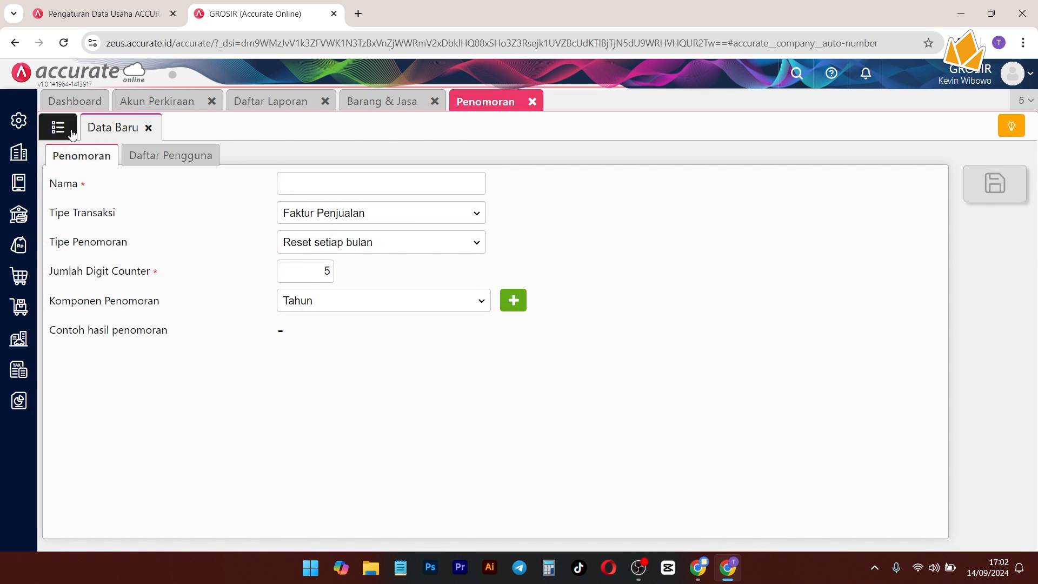
pyautogui.click(58, 128)
pyautogui.click(834, 190)
pyautogui.write('barang')
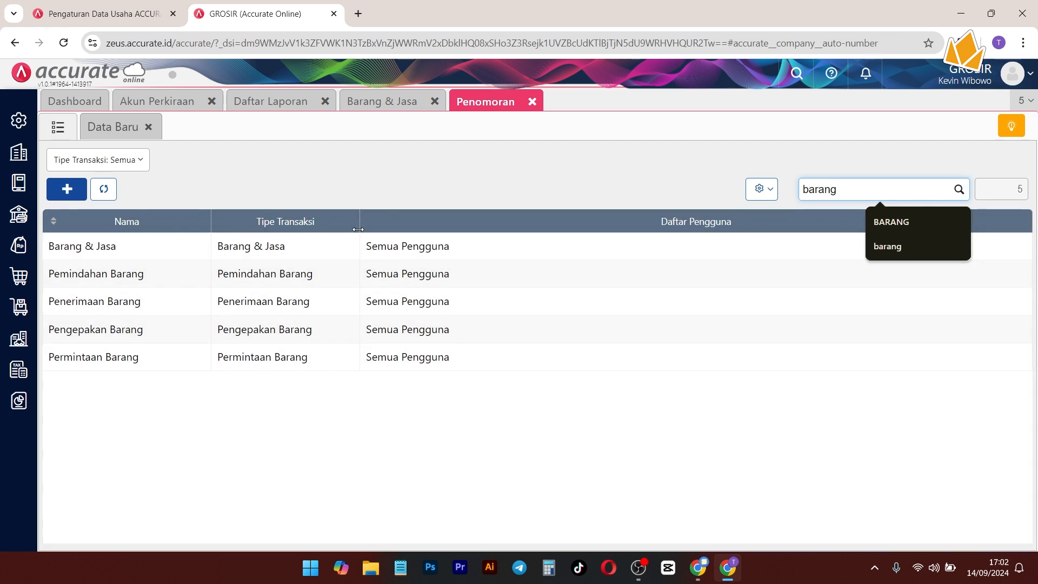
pyautogui.click(242, 290)
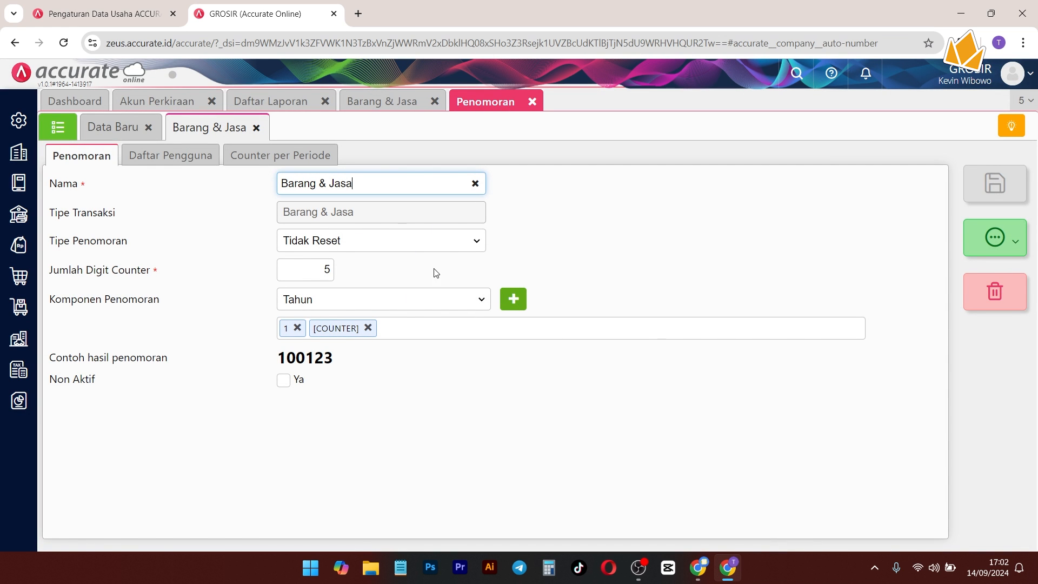
# Step: Examine the available numbering components of the Barang & Jasa scheme and return to the new Barang A record
pyautogui.click(434, 304)
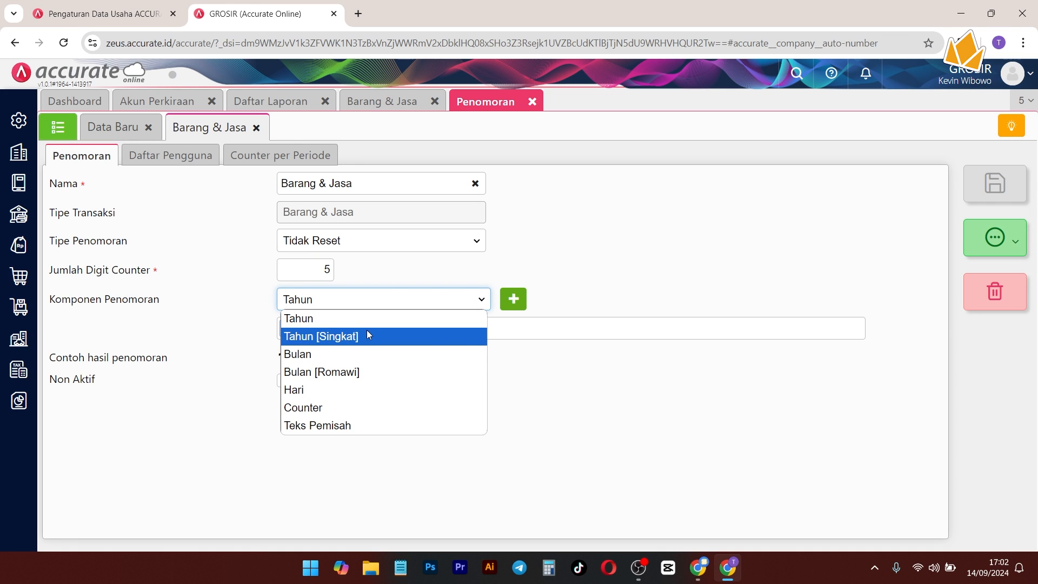
pyautogui.click(154, 377)
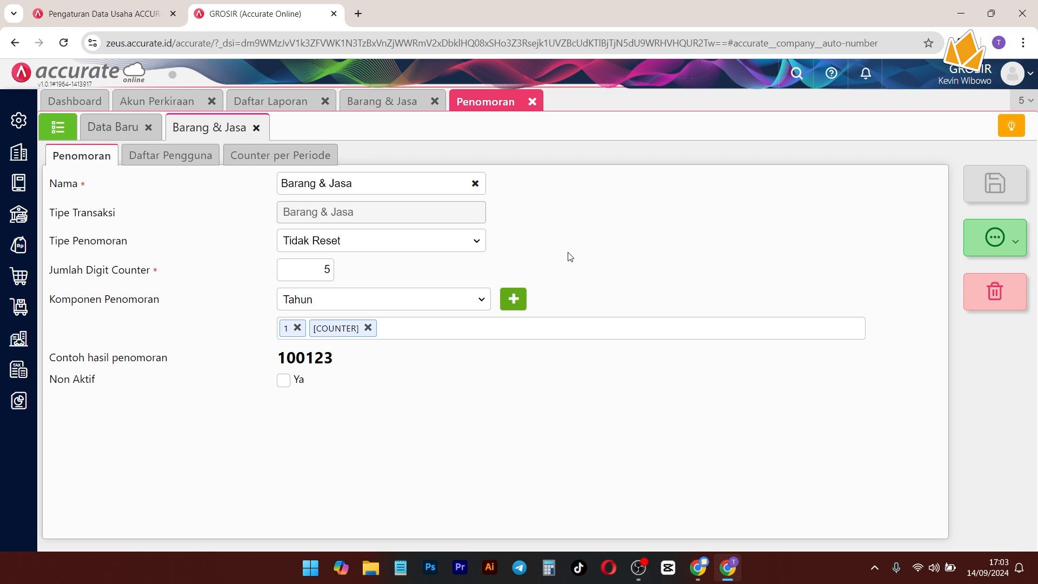
pyautogui.click(306, 105)
pyautogui.click(373, 102)
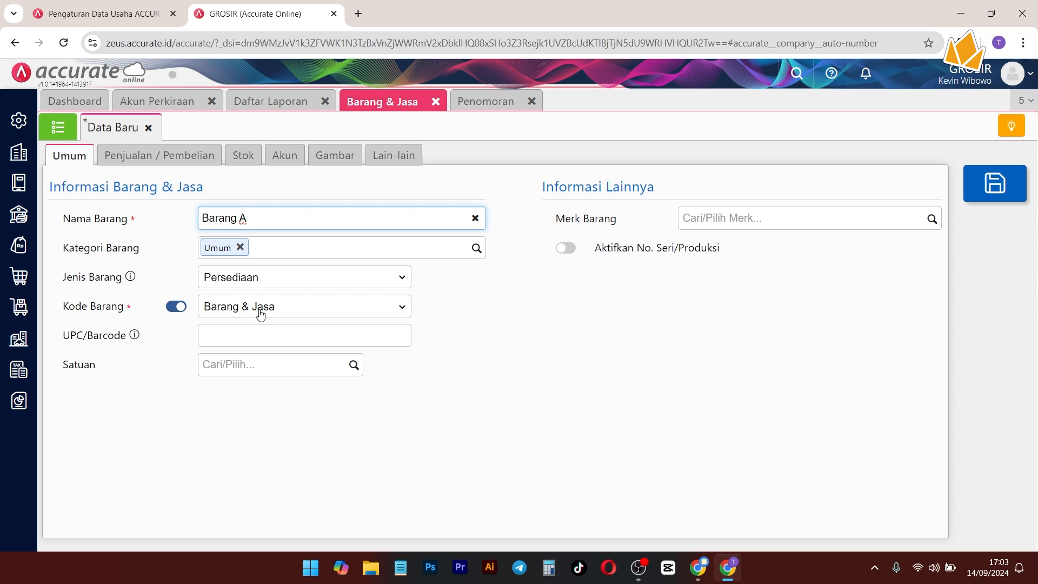
# Step: Leave the barcode empty and set PCS as the base unit of Barang A
pyautogui.click(356, 439)
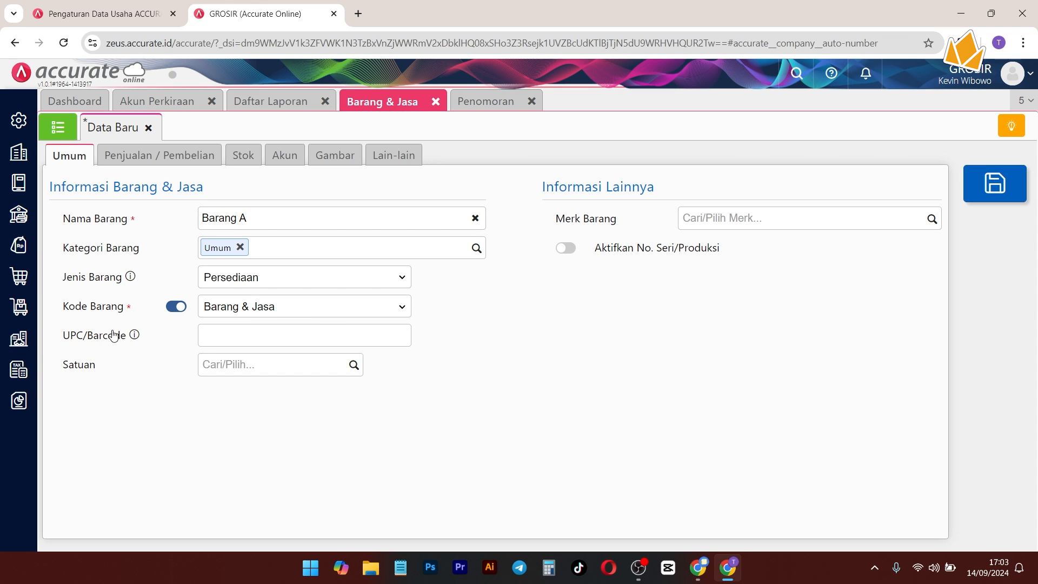
pyautogui.click(246, 333)
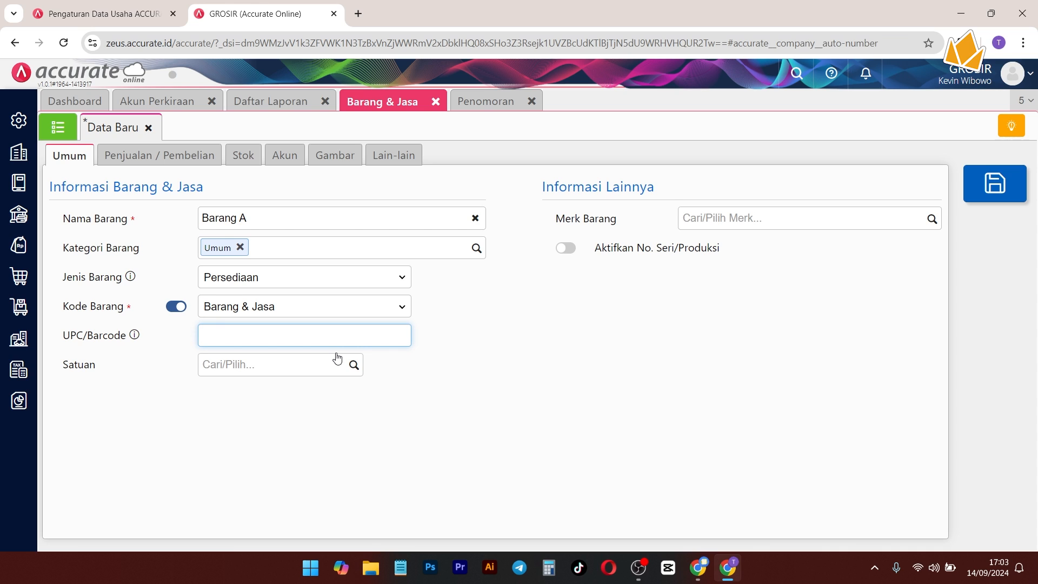
pyautogui.click(307, 446)
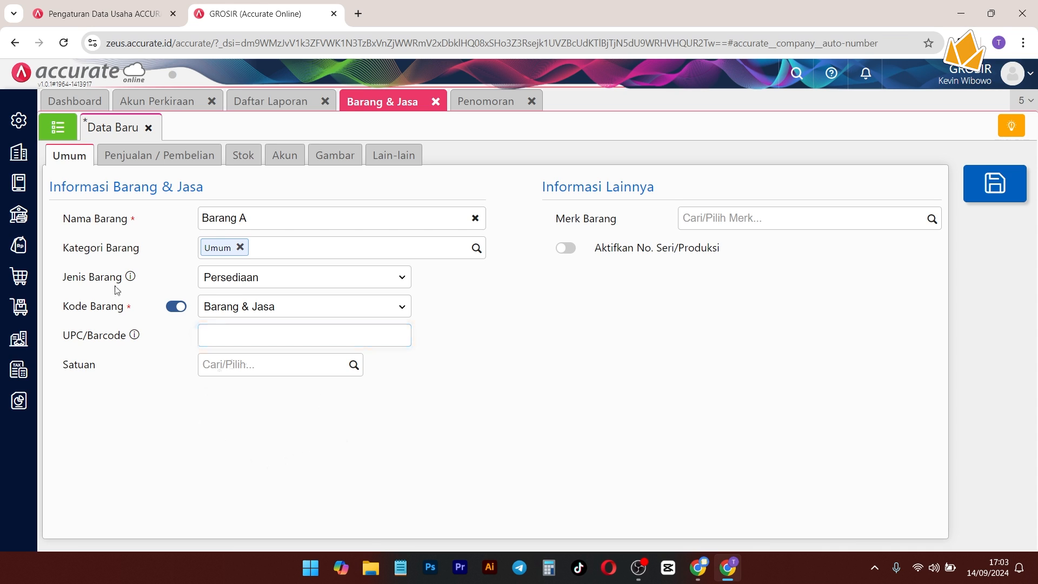
pyautogui.click(285, 371)
pyautogui.click(353, 366)
pyautogui.click(326, 390)
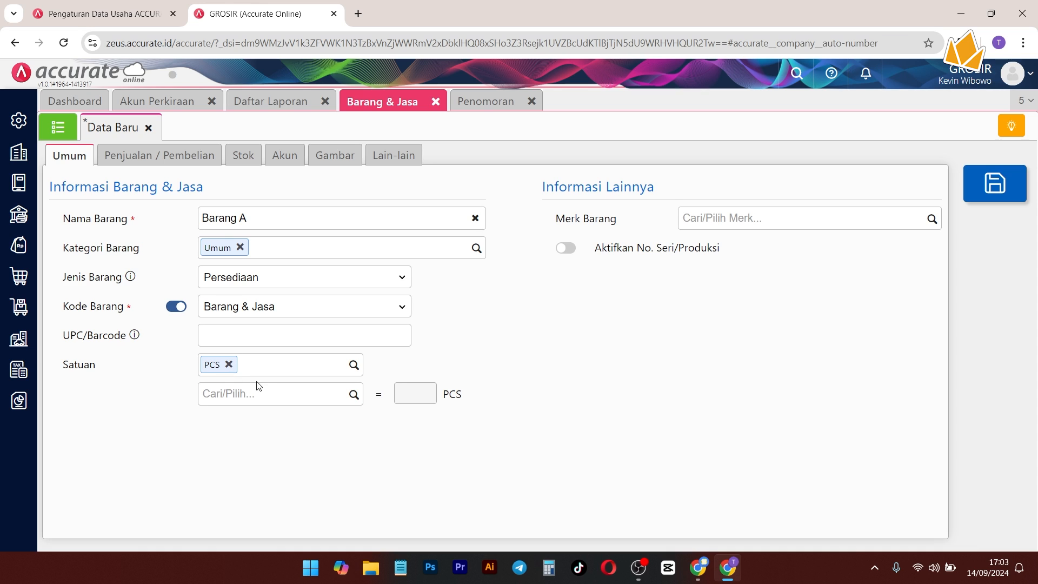
# Step: Add Box as the second unit of Barang A, equal to 10 PCS
pyautogui.click(321, 396)
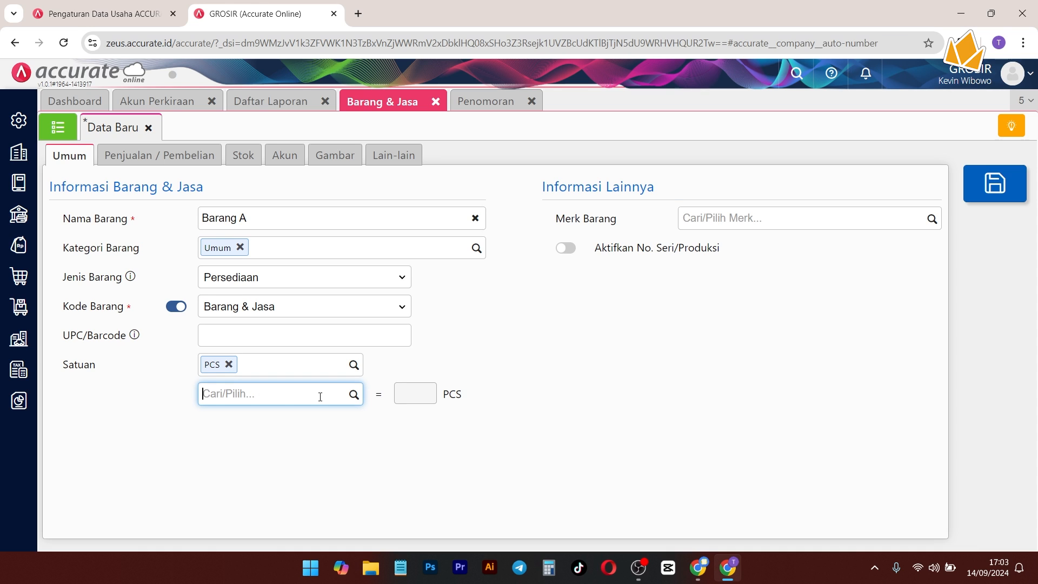
pyautogui.write('Box')
pyautogui.click(303, 447)
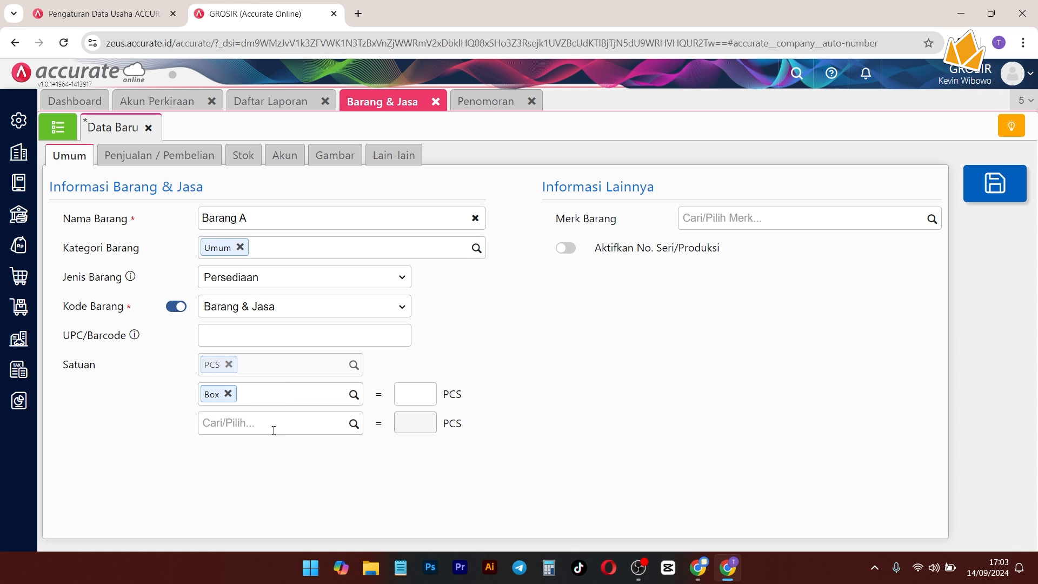
pyautogui.click(412, 401)
pyautogui.write('10')
pyautogui.click(706, 389)
# Step: Try to save Box besar as a new third unit for Barang A
pyautogui.click(353, 423)
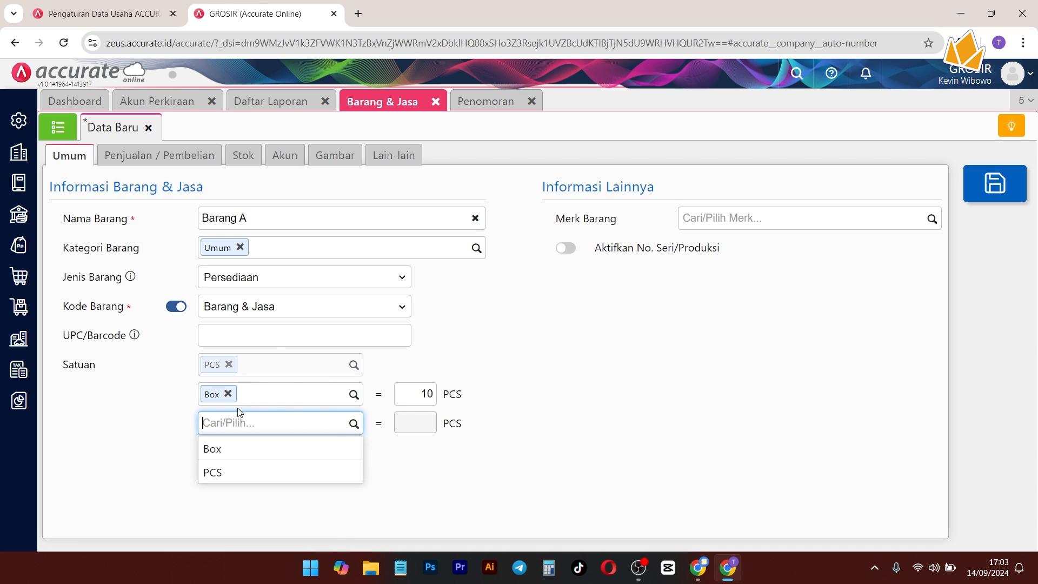
pyautogui.write('B')
pyautogui.press('BackSpace')
pyautogui.write('ox besar')
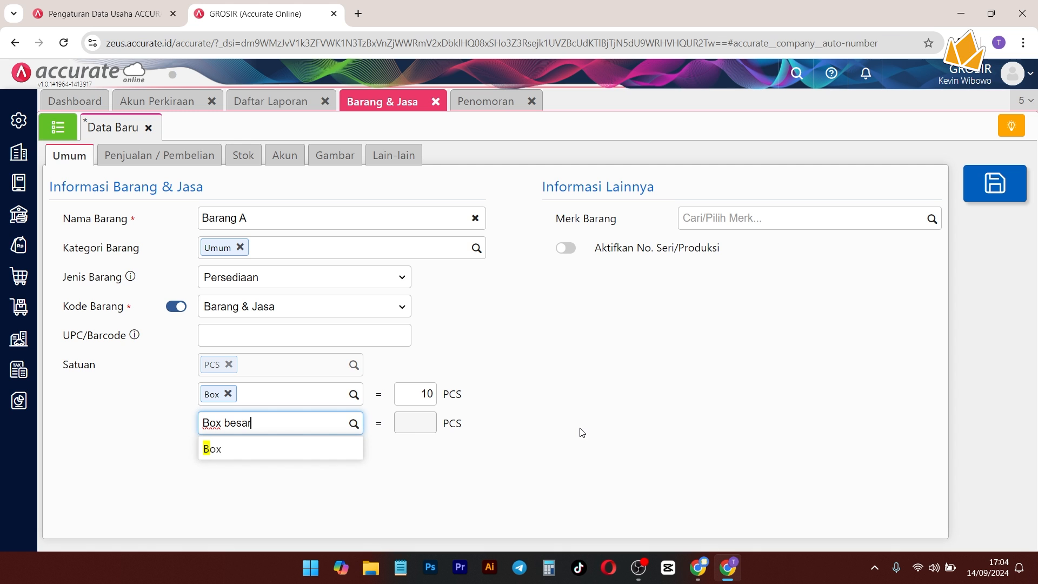
pyautogui.click(290, 489)
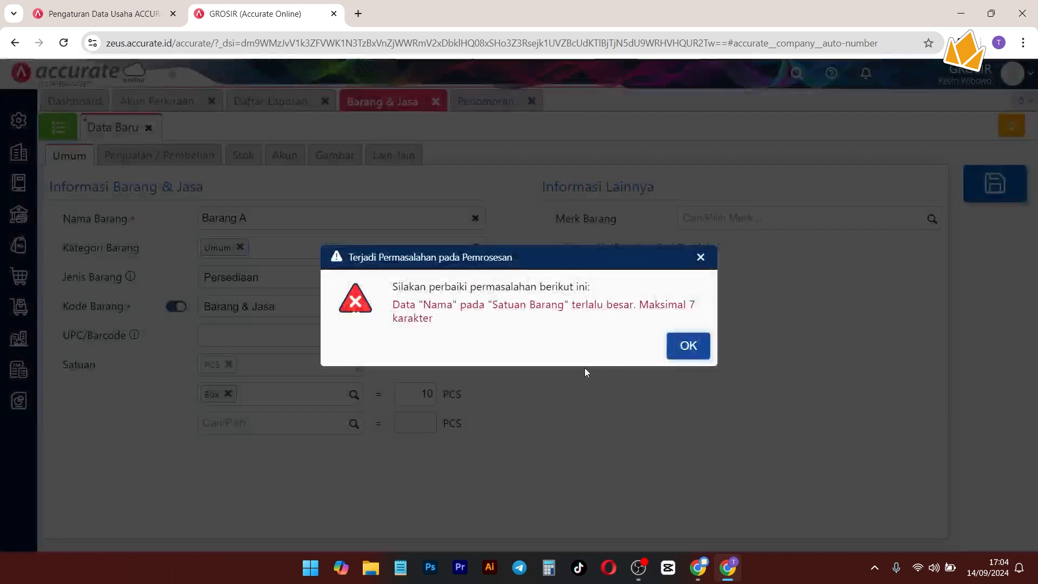
pyautogui.click(694, 346)
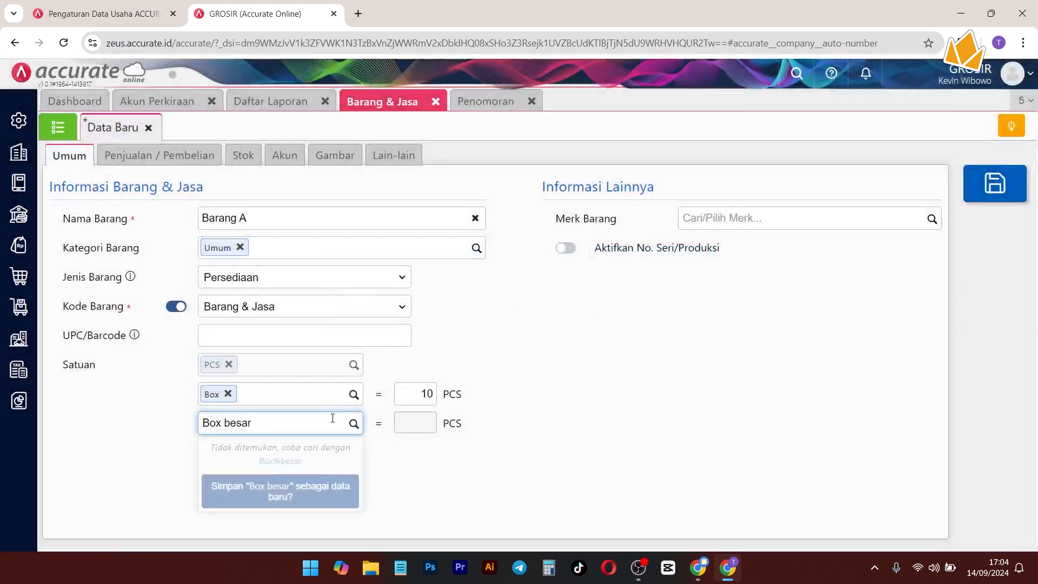
pyautogui.click(312, 499)
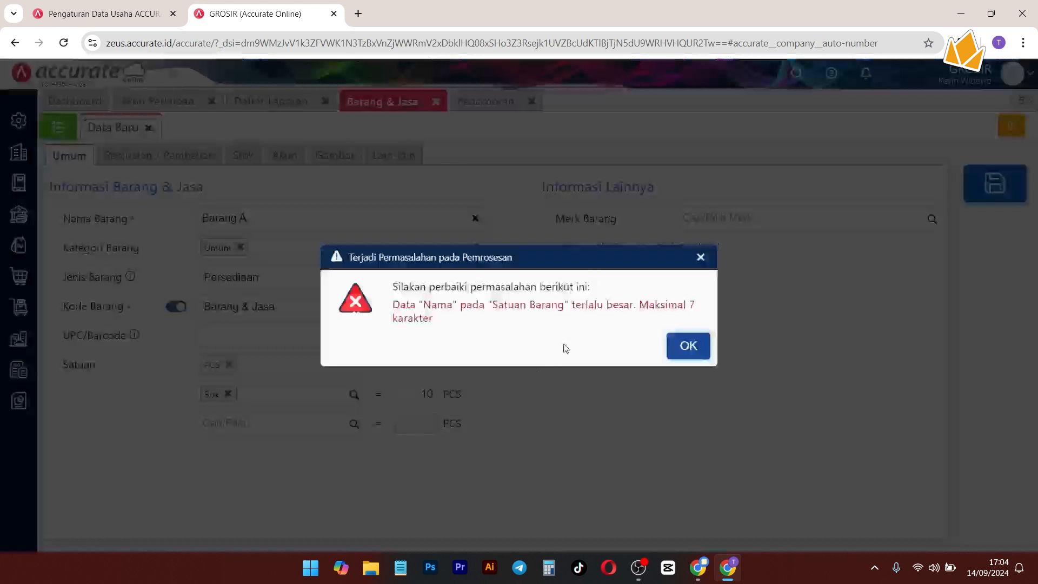
pyautogui.click(681, 348)
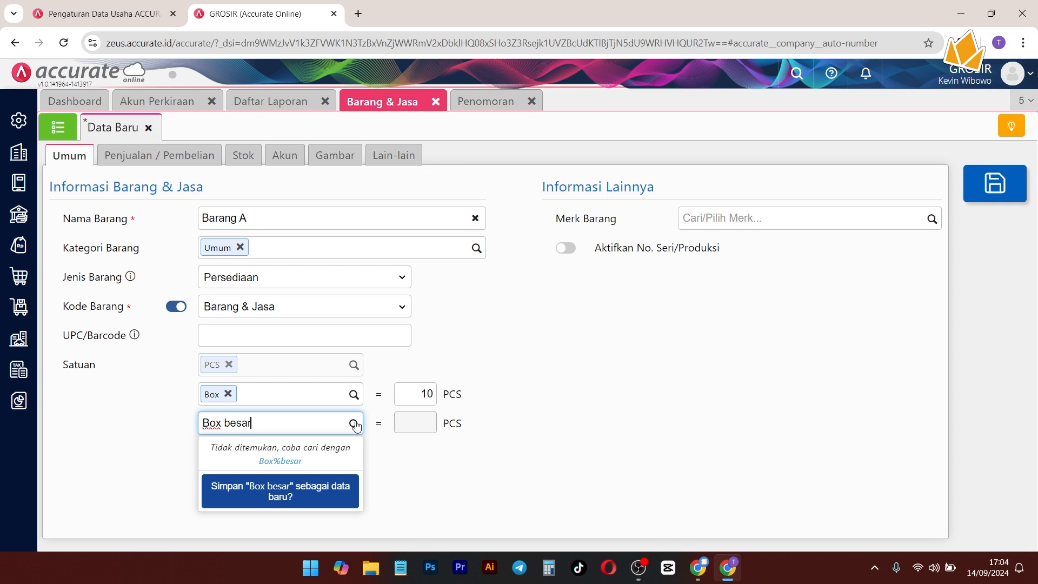
# Step: Clear the Box besar entry and remove the Box unit from Barang A
pyautogui.hotkey('ctrl', 'a')
pyautogui.press('BackSpace')
pyautogui.click(449, 376)
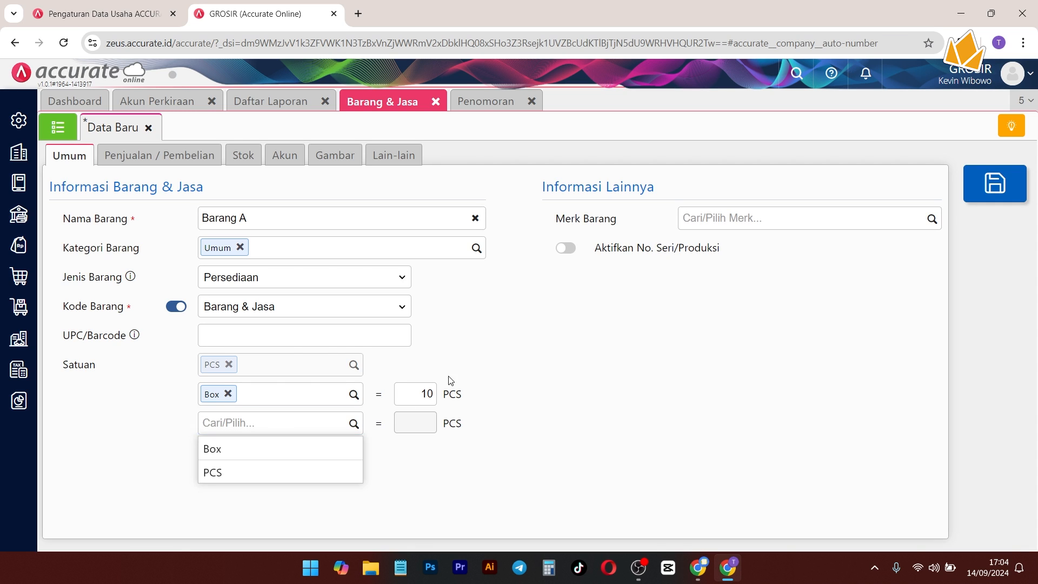
pyautogui.click(228, 394)
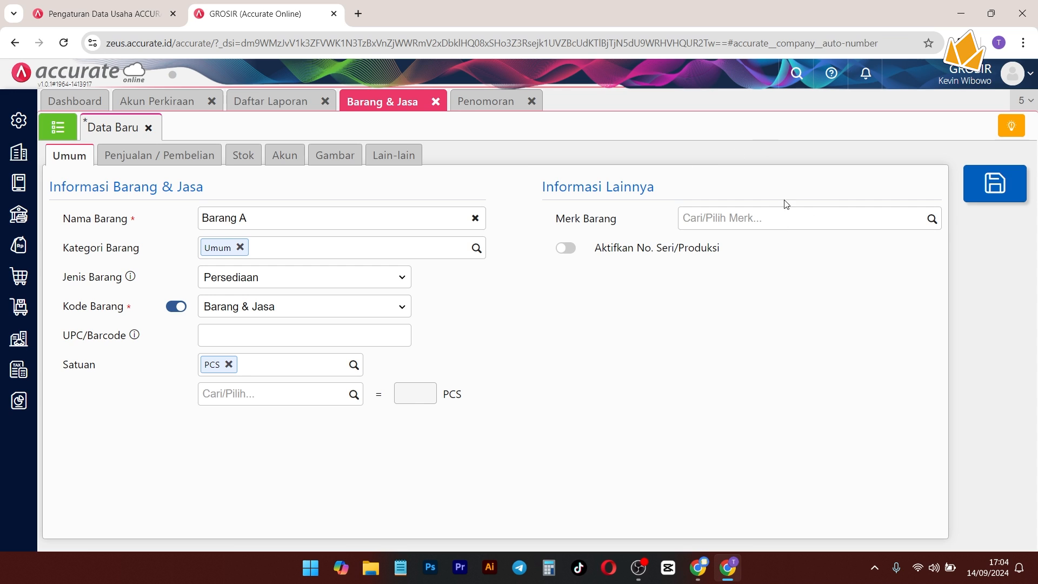
# Step: Check the brand choices and the serial/production number options, leaving the brand empty and serial numbers disabled
pyautogui.click(932, 218)
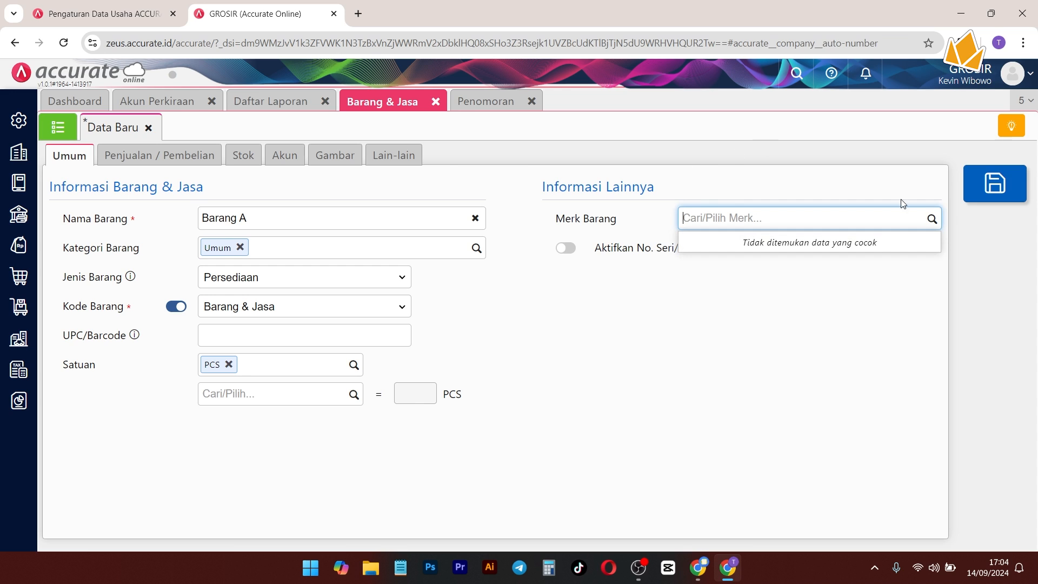
pyautogui.click(771, 342)
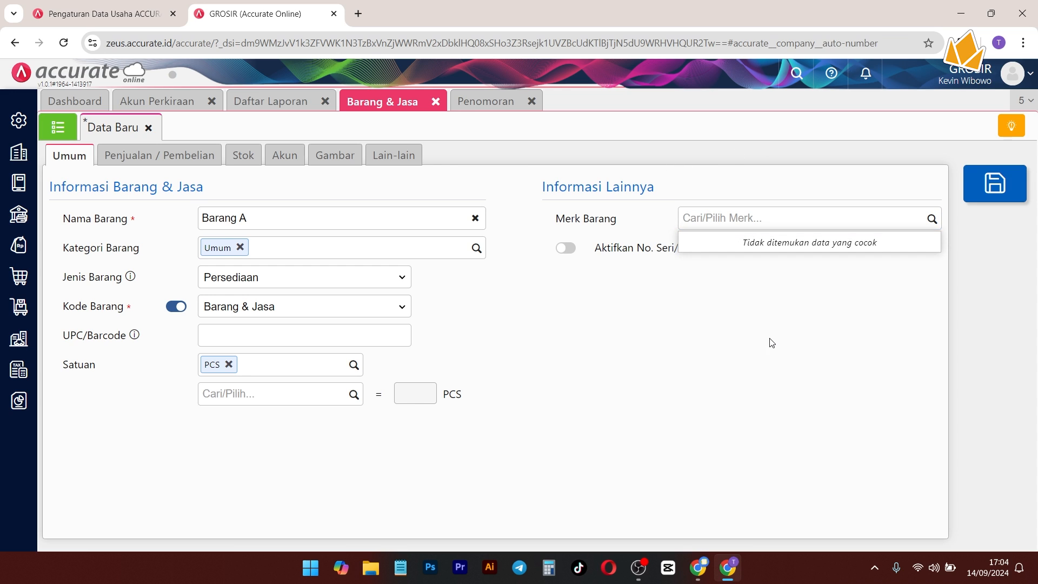
pyautogui.click(564, 250)
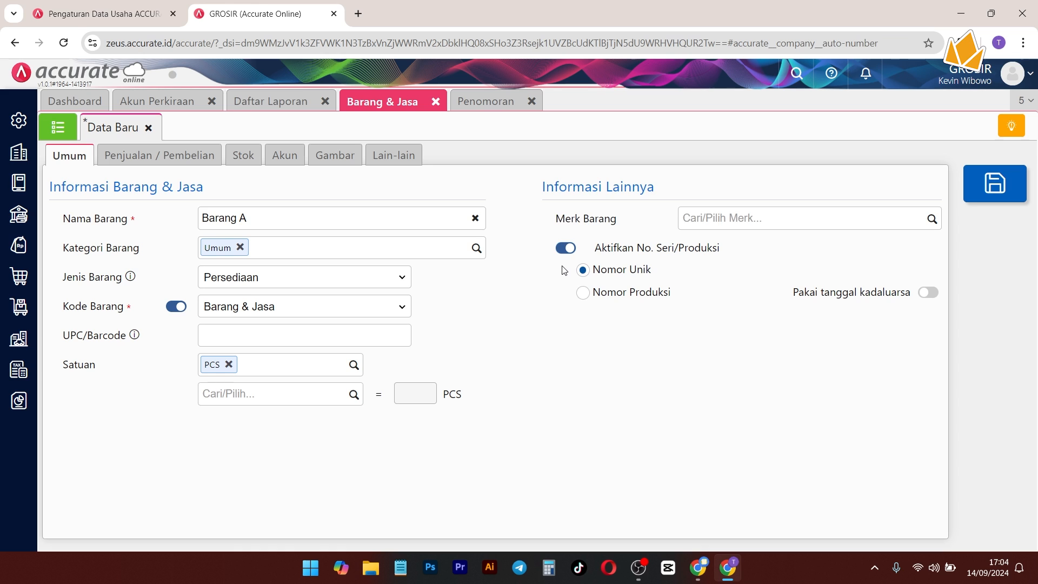
pyautogui.click(566, 248)
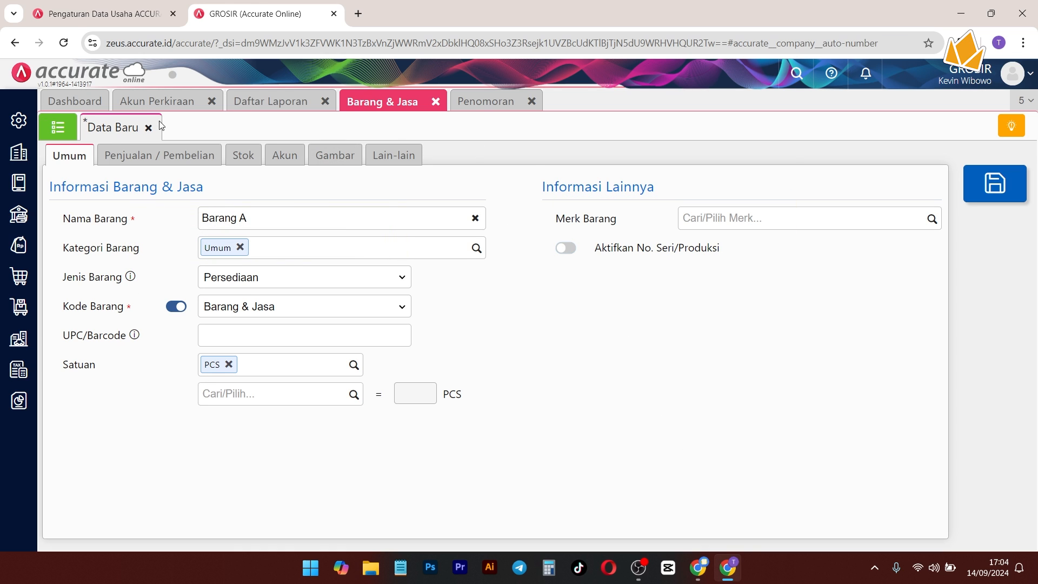
# Step: Set Barang A's default selling price to 10.000 per PCS and enable wholesale prices and discounts
pyautogui.click(131, 154)
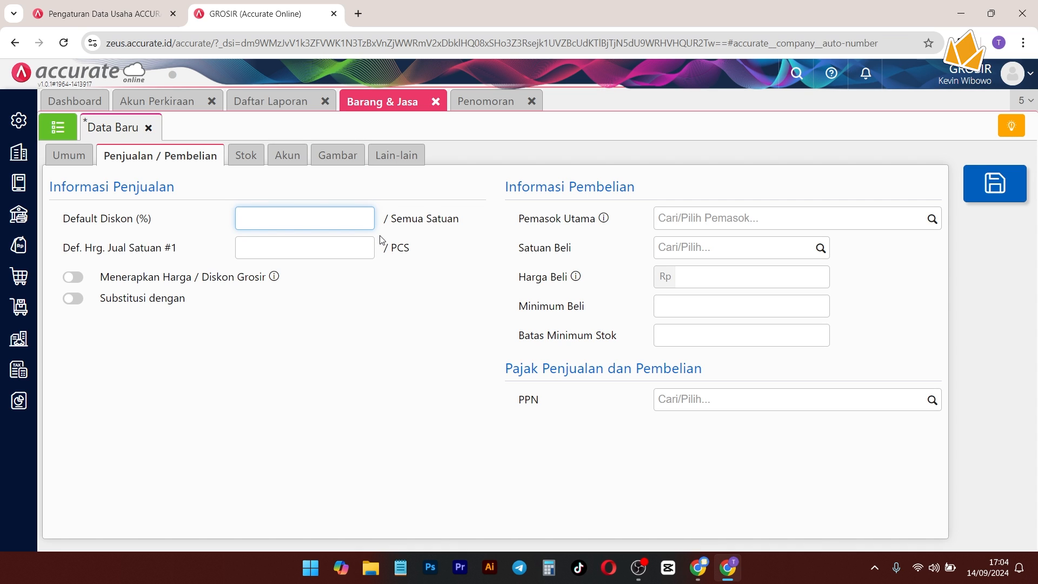
pyautogui.click(304, 245)
pyautogui.write('10.000')
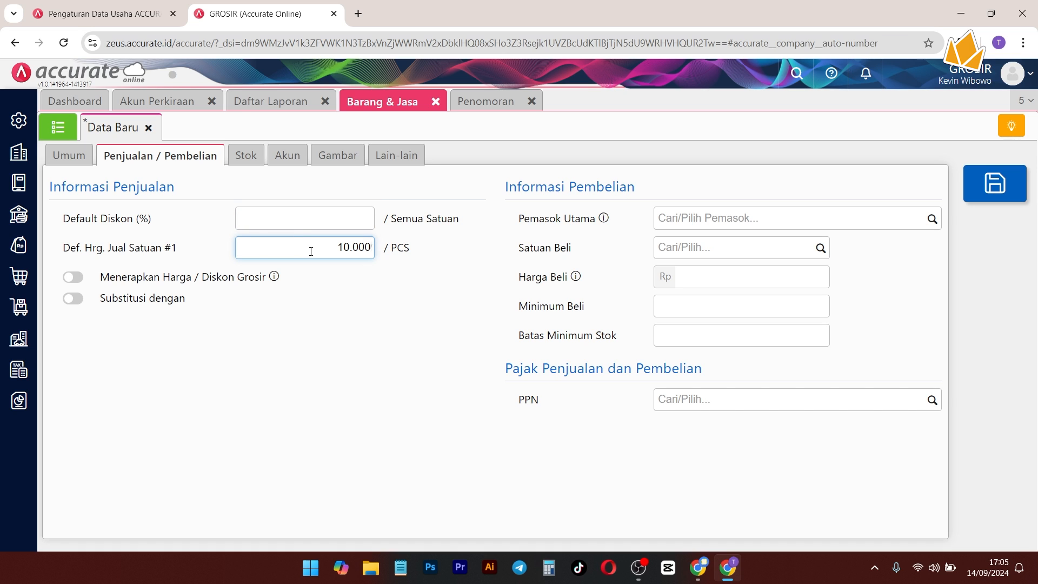
pyautogui.click(341, 327)
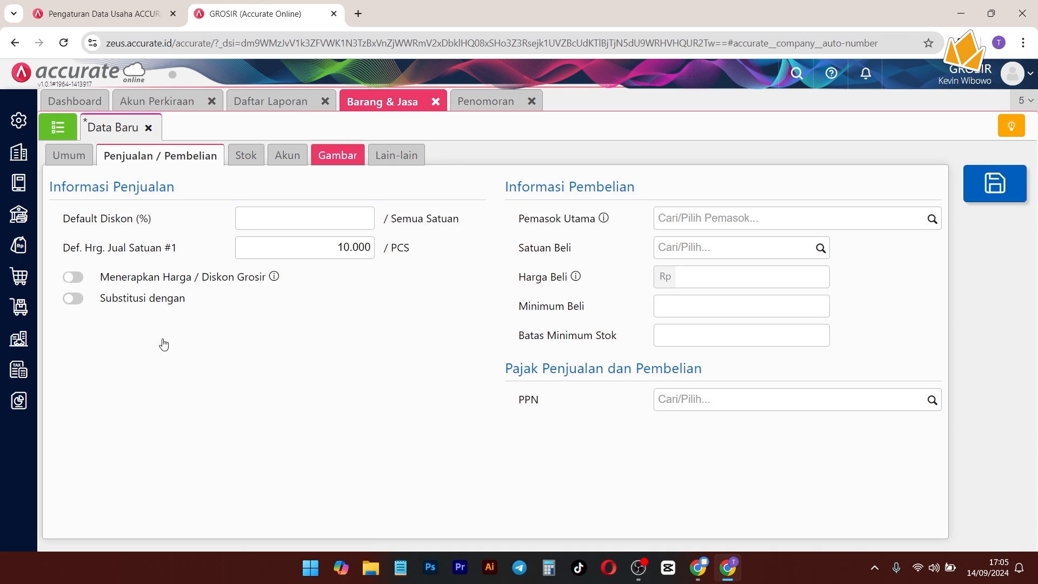
pyautogui.click(74, 277)
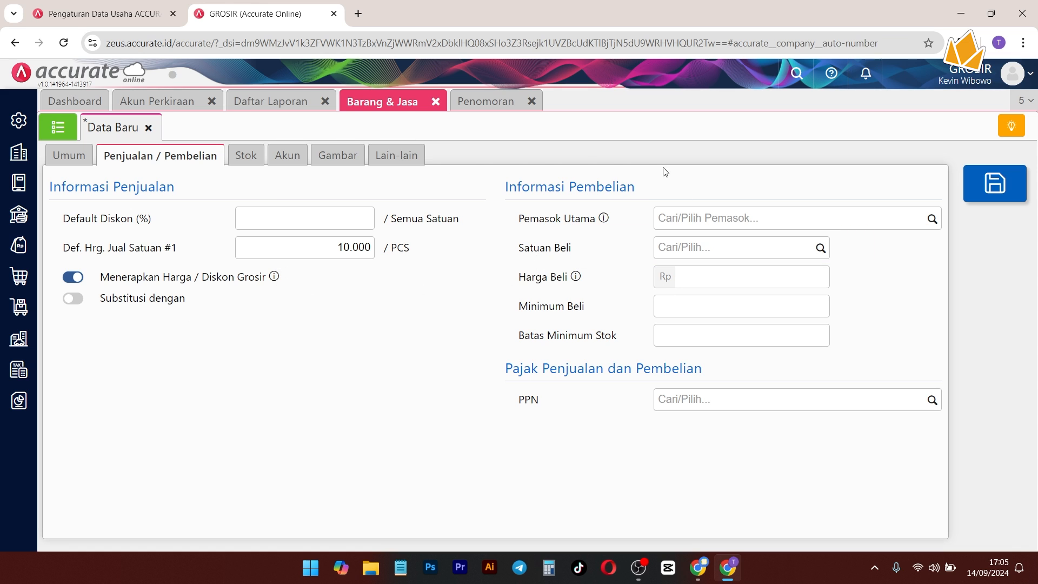
pyautogui.moveTo(541, 174); pyautogui.dragTo(569, 182)
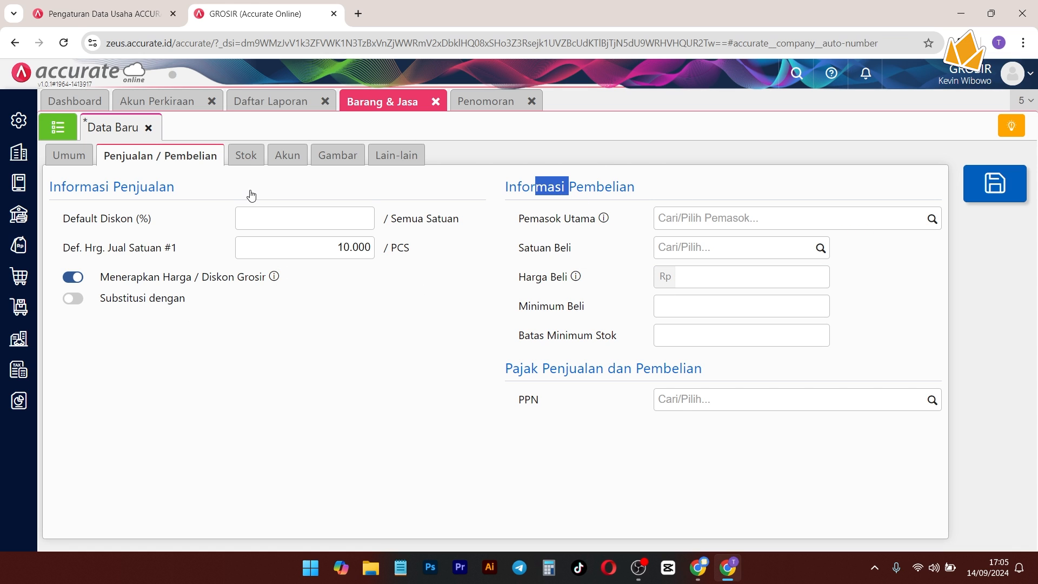
# Step: Review Barang A's opening stock, default accounts, images, and notes, dimensions and weight sections
pyautogui.click(246, 155)
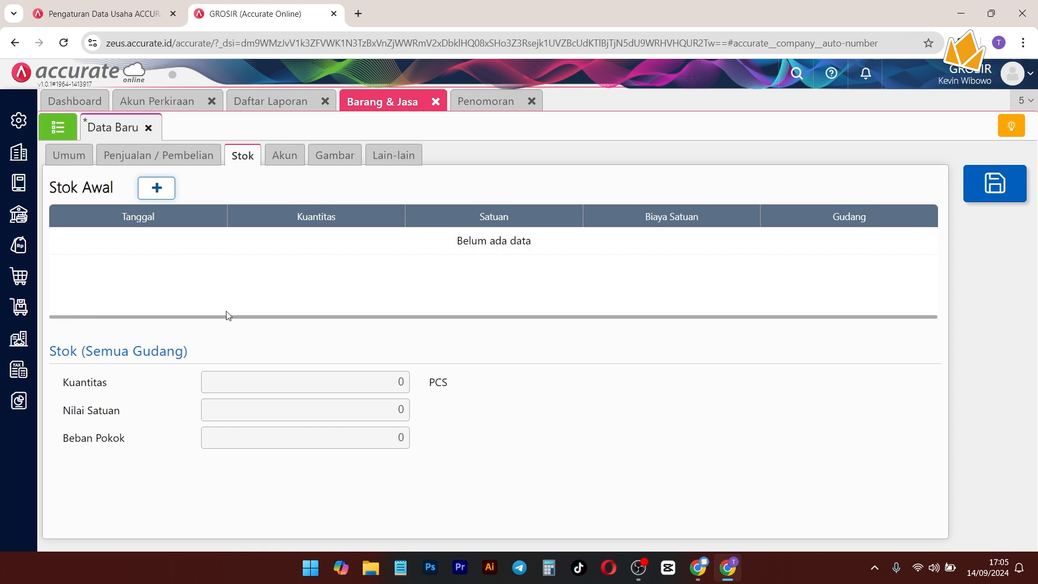
pyautogui.click(285, 158)
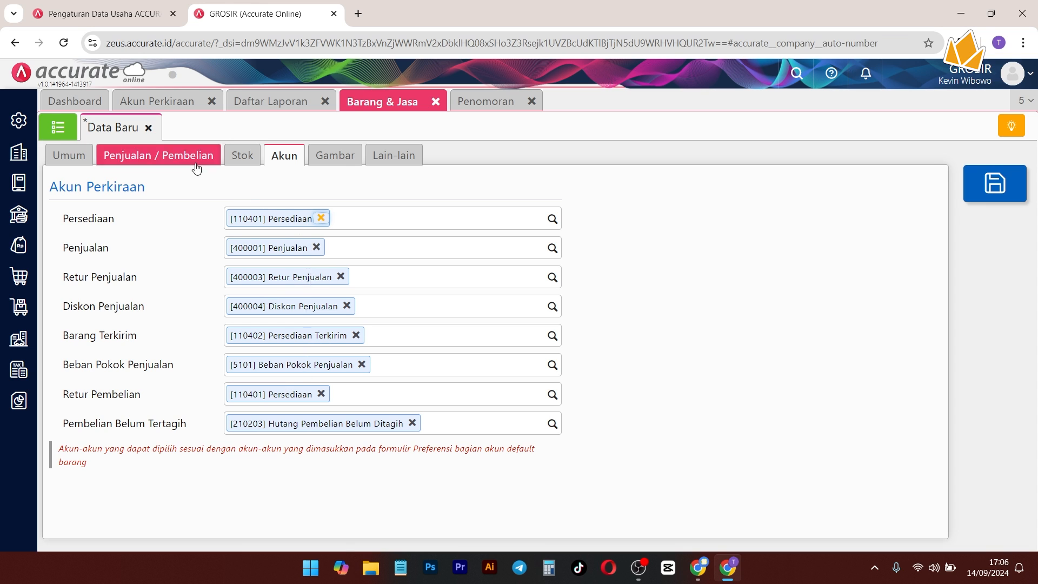
pyautogui.click(344, 162)
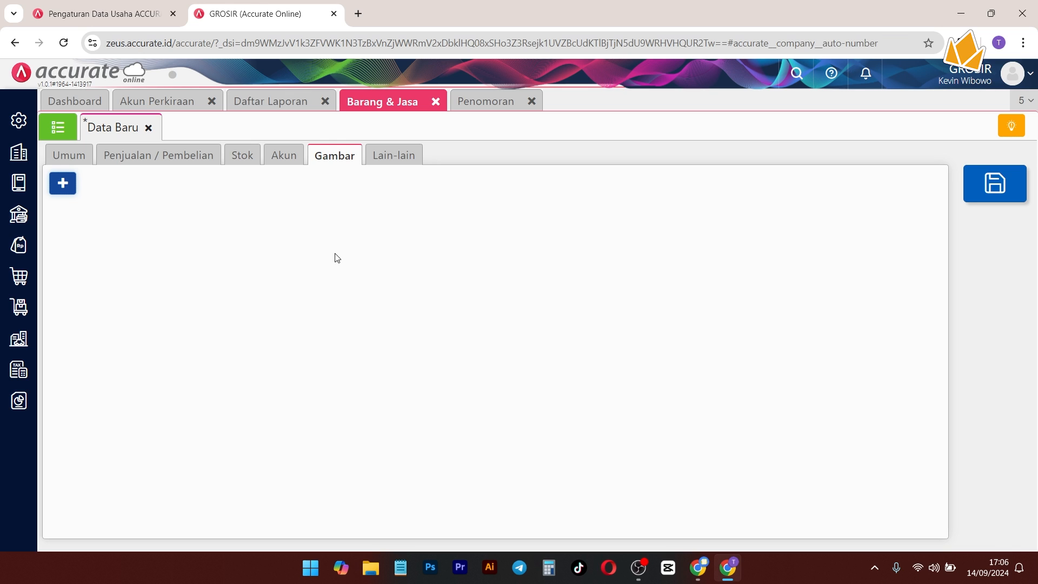
pyautogui.click(393, 160)
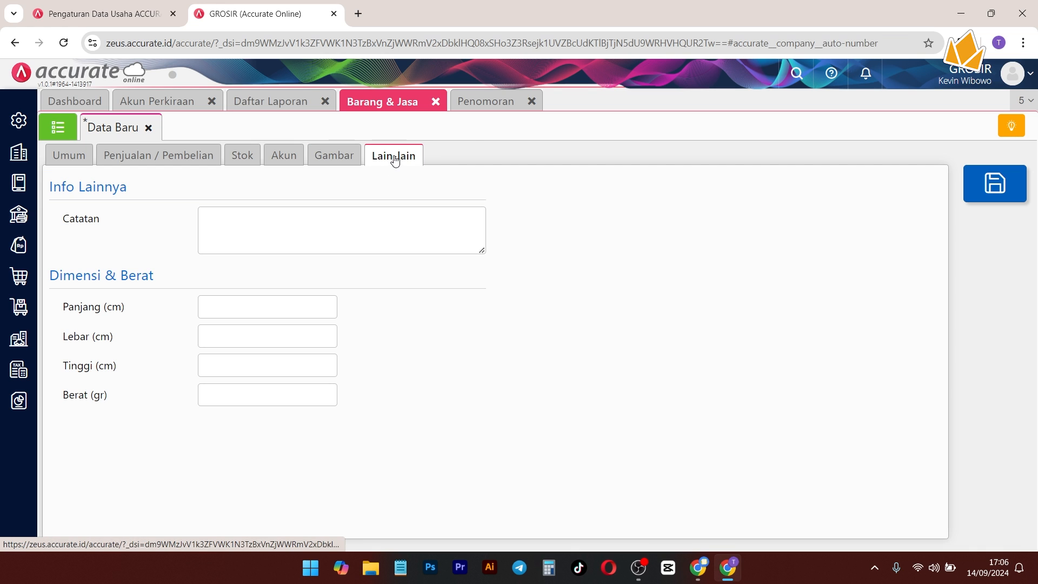
pyautogui.click(132, 193)
pyautogui.moveTo(132, 193); pyautogui.dragTo(86, 189)
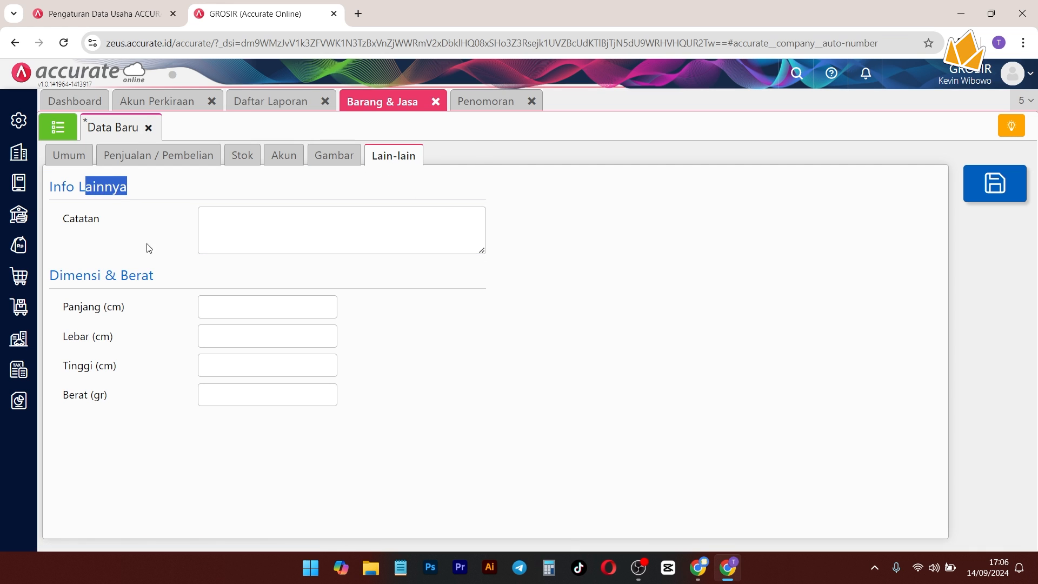
pyautogui.moveTo(195, 283); pyautogui.dragTo(98, 277)
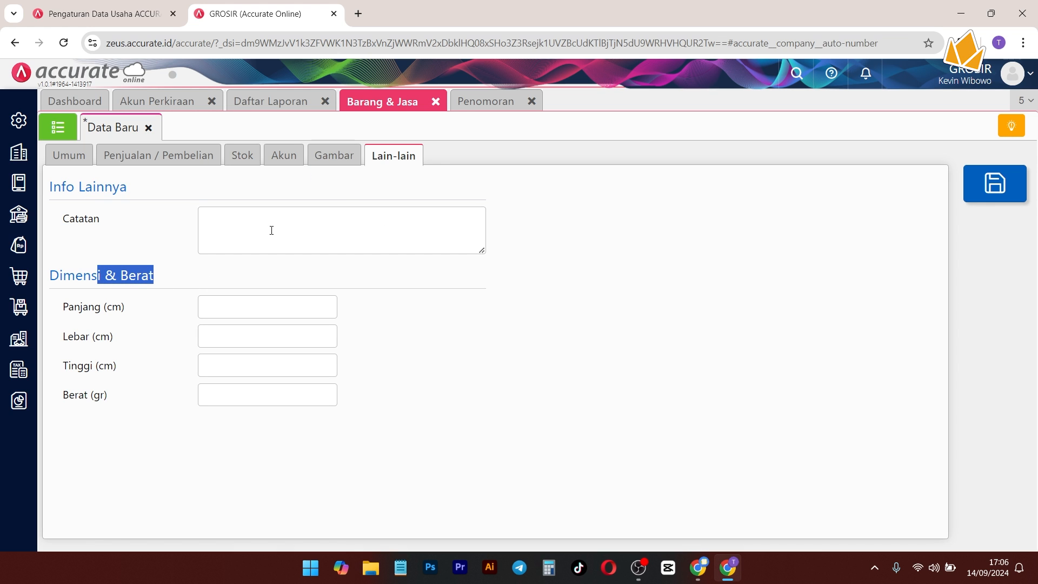
pyautogui.click(338, 158)
pyautogui.click(283, 157)
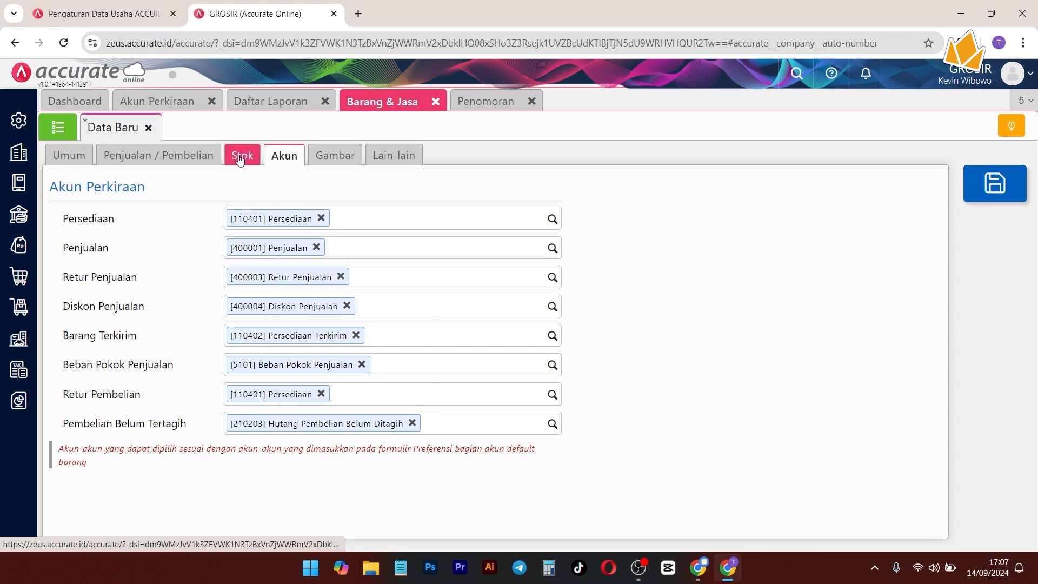
pyautogui.click(239, 156)
pyautogui.click(155, 162)
# Step: Return to Barang A's general information, save the item and show the goods and services list
pyautogui.click(69, 165)
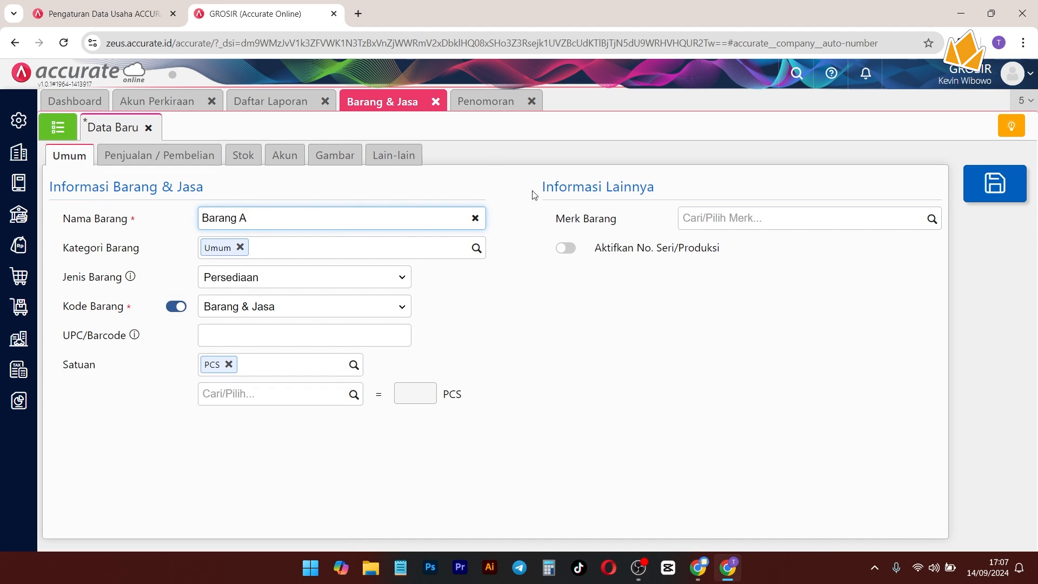
pyautogui.click(995, 190)
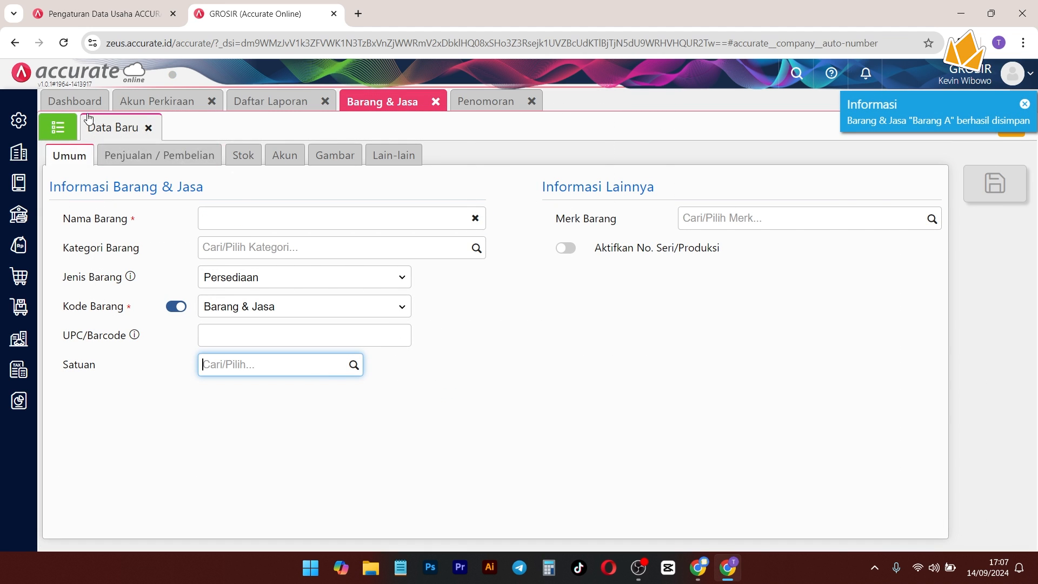
pyautogui.click(75, 129)
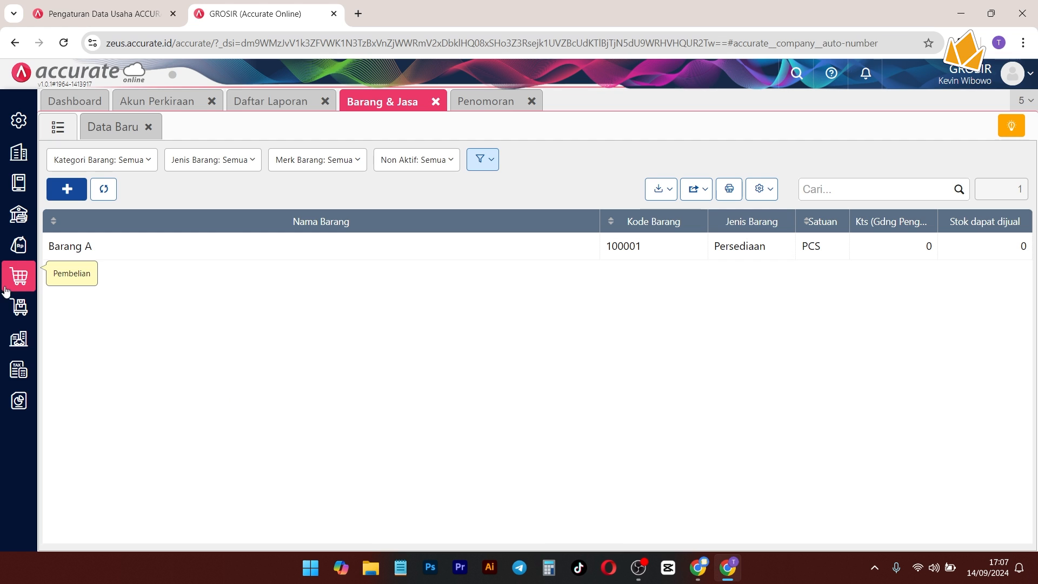
pyautogui.click(18, 276)
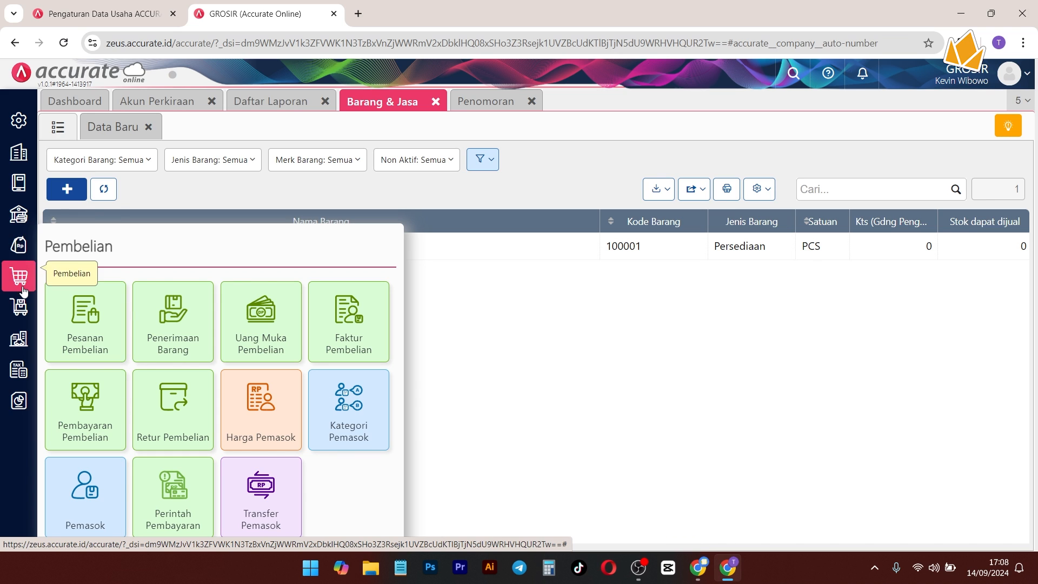
pyautogui.click(23, 305)
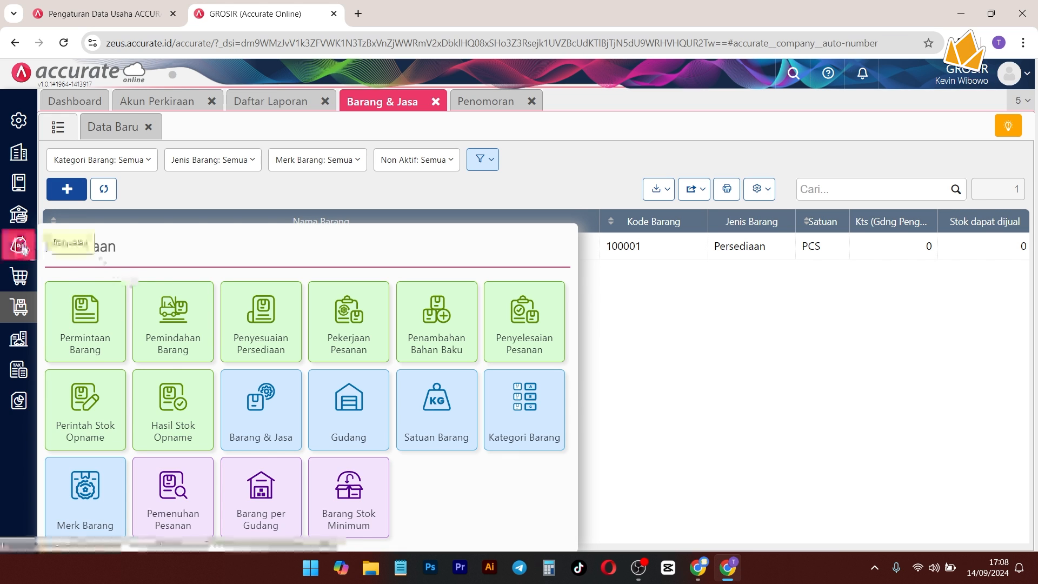
pyautogui.click(19, 277)
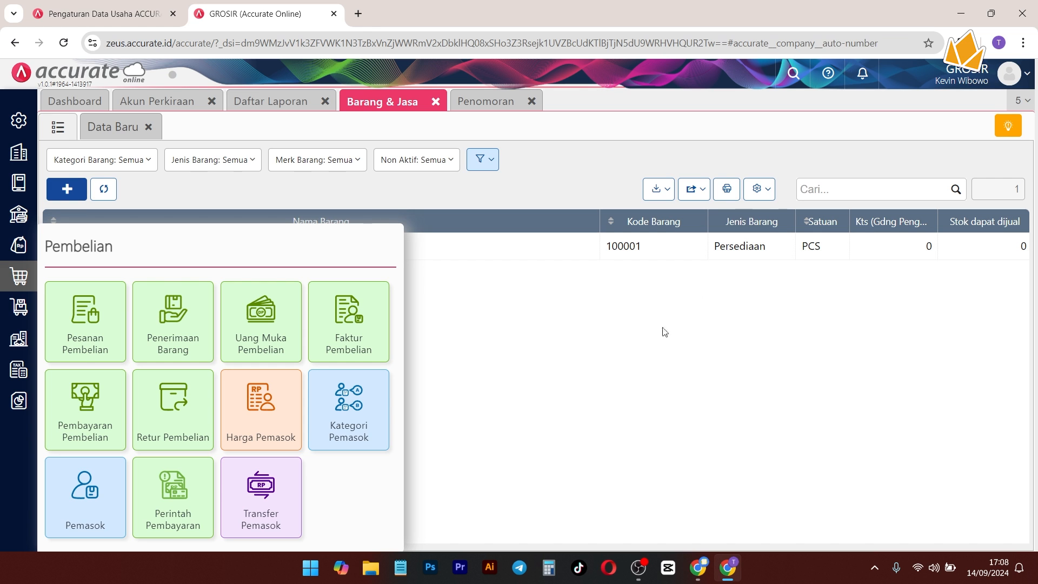
pyautogui.click(19, 306)
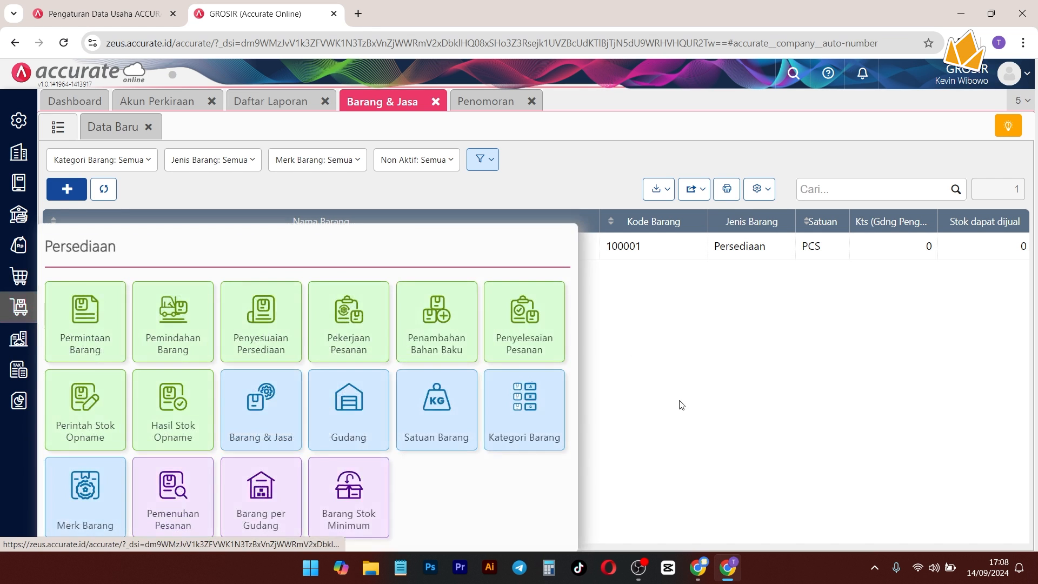
pyautogui.click(876, 398)
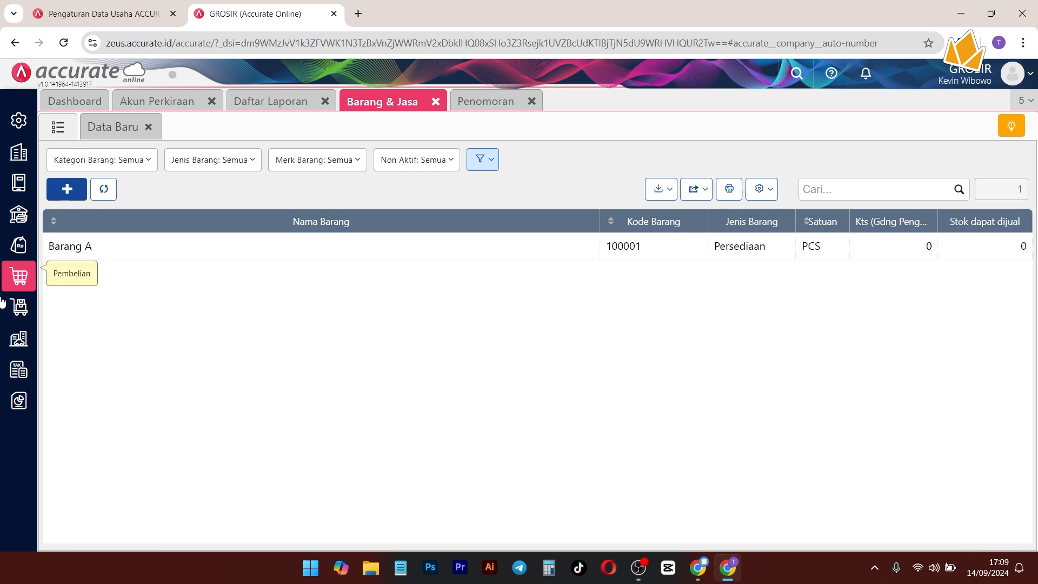
# Step: Open the warehouse records, check the existing list, and save a new warehouse named Bekasi
pyautogui.click(19, 307)
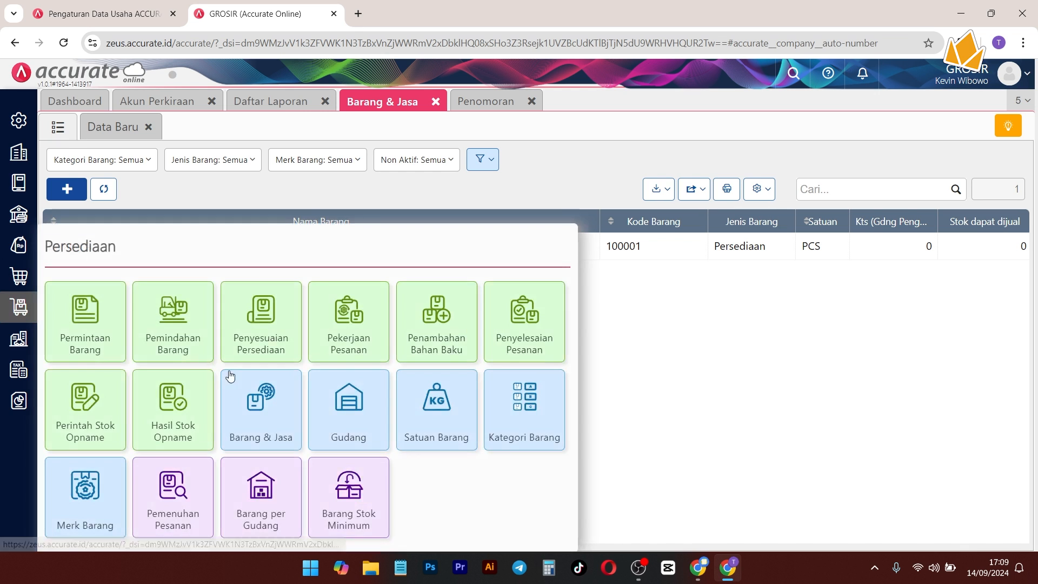
pyautogui.click(347, 433)
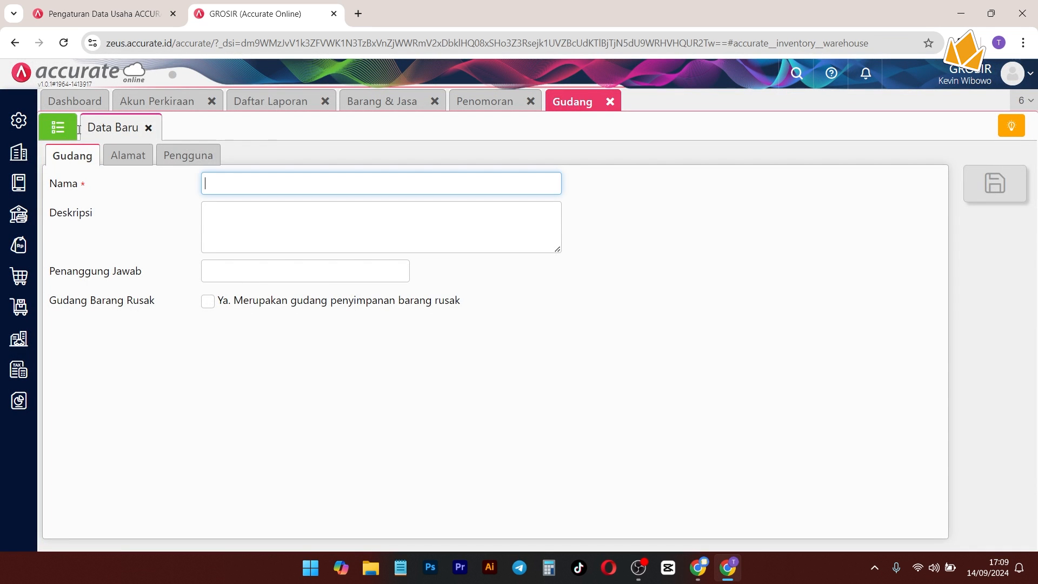
pyautogui.click(75, 129)
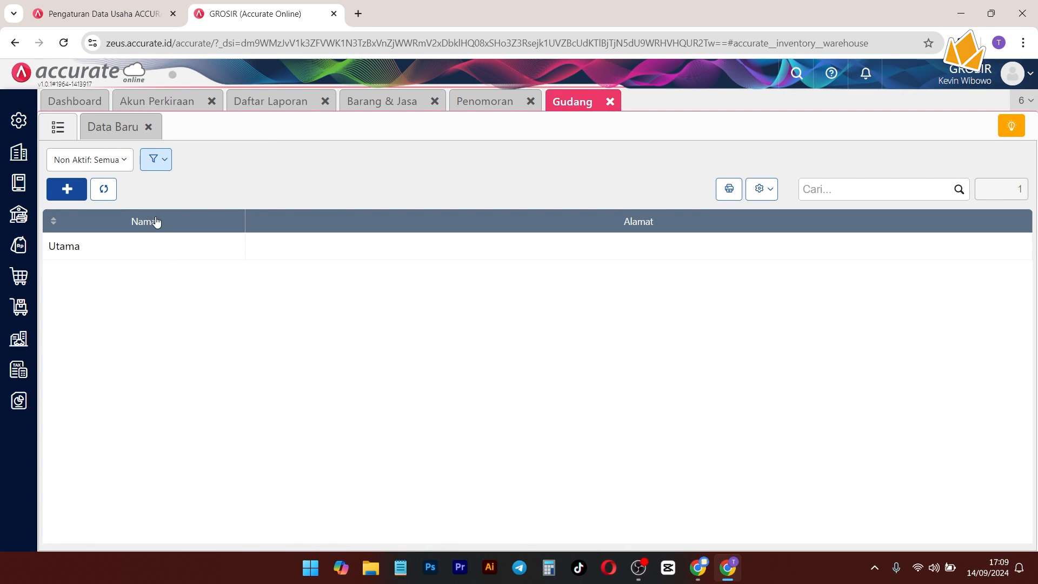
pyautogui.click(115, 135)
pyautogui.click(235, 183)
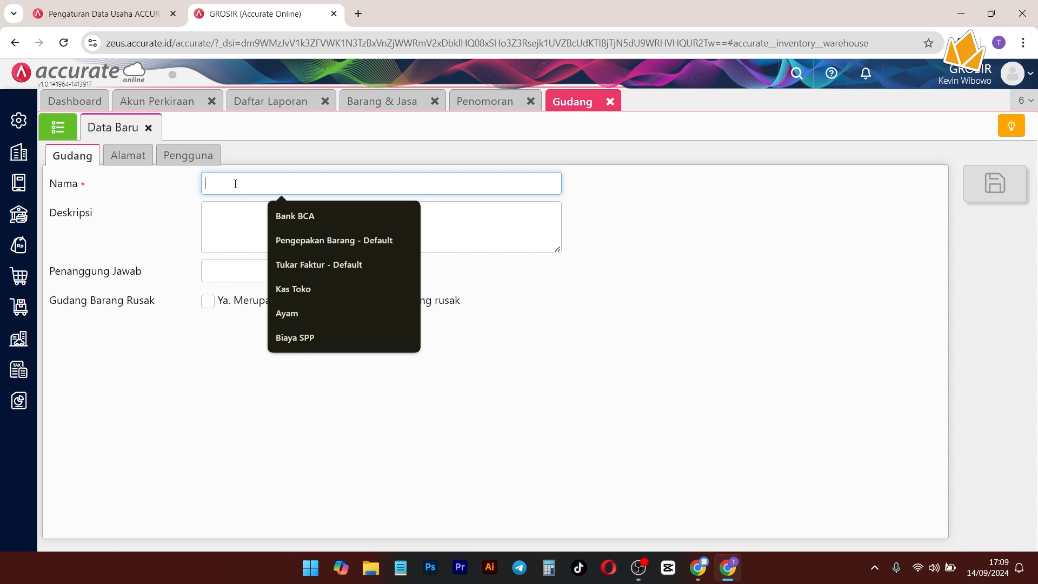
pyautogui.write('Bekasi')
pyautogui.click(612, 379)
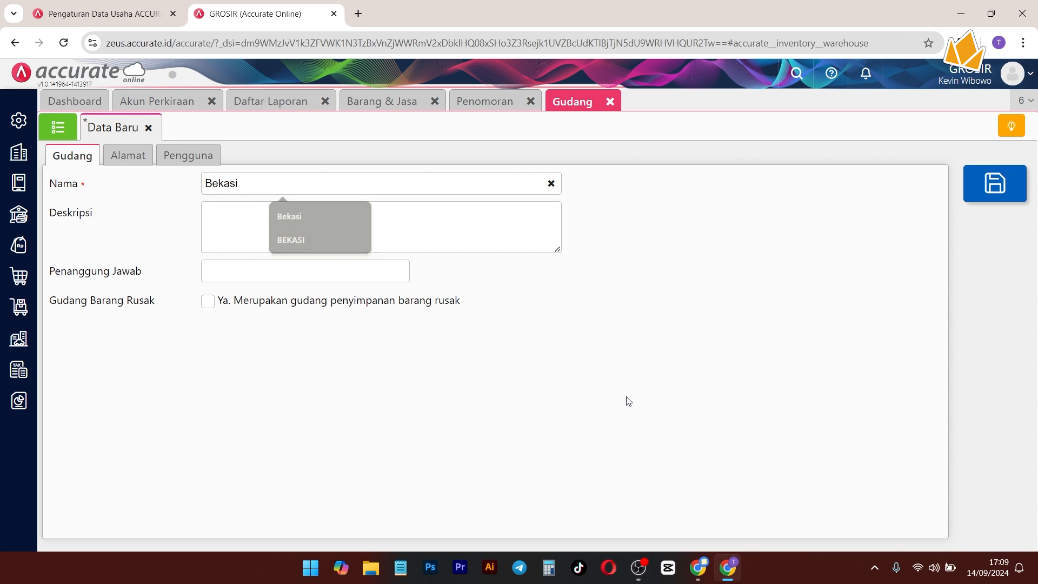
pyautogui.hotkey('ctrl', 's')
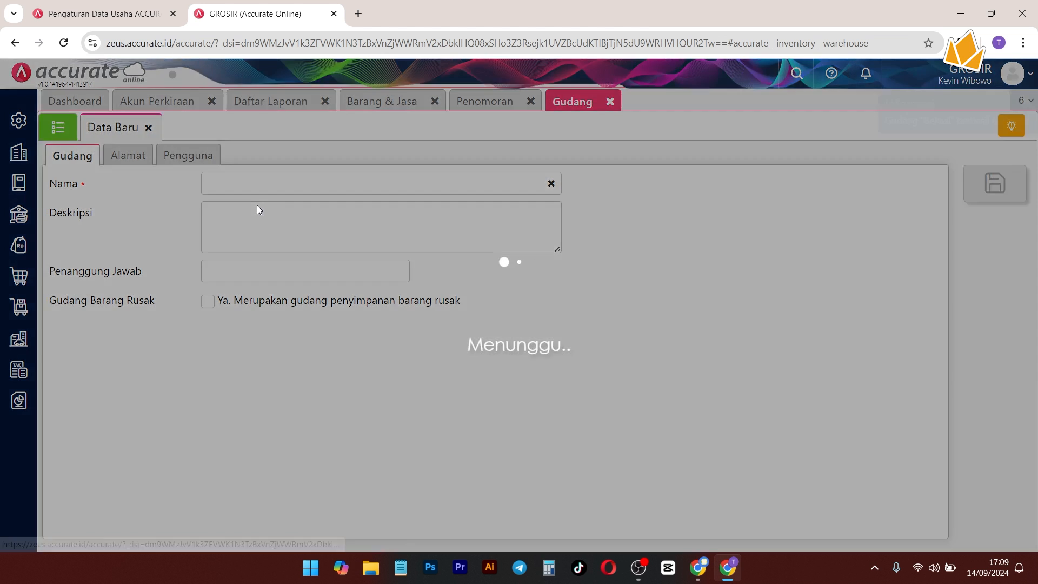
# Step: Save another warehouse named Jakarta and show the warehouse list
pyautogui.click(259, 183)
pyautogui.write('Jakarta')
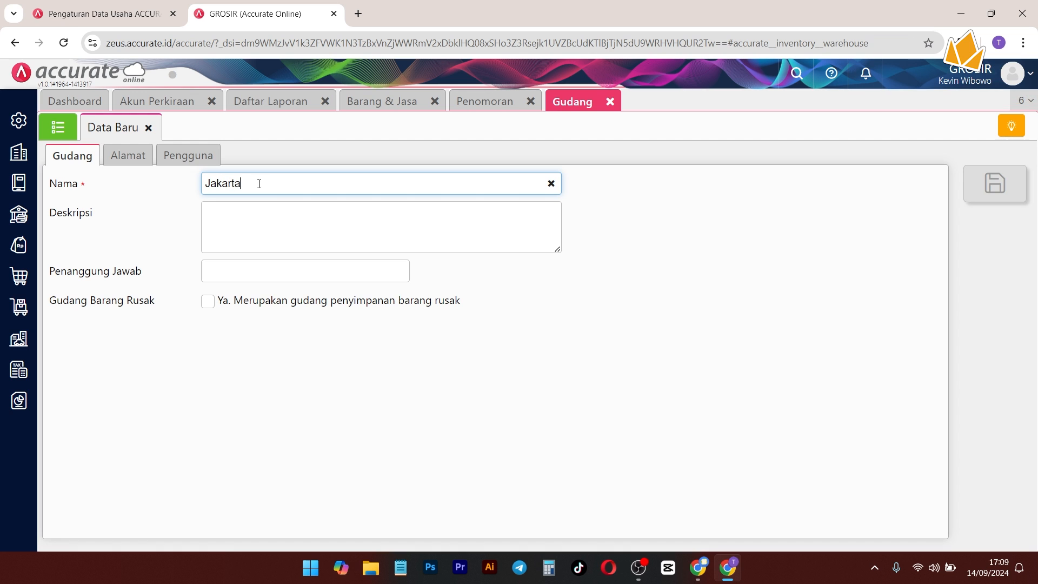
pyautogui.hotkey('ctrl', 's')
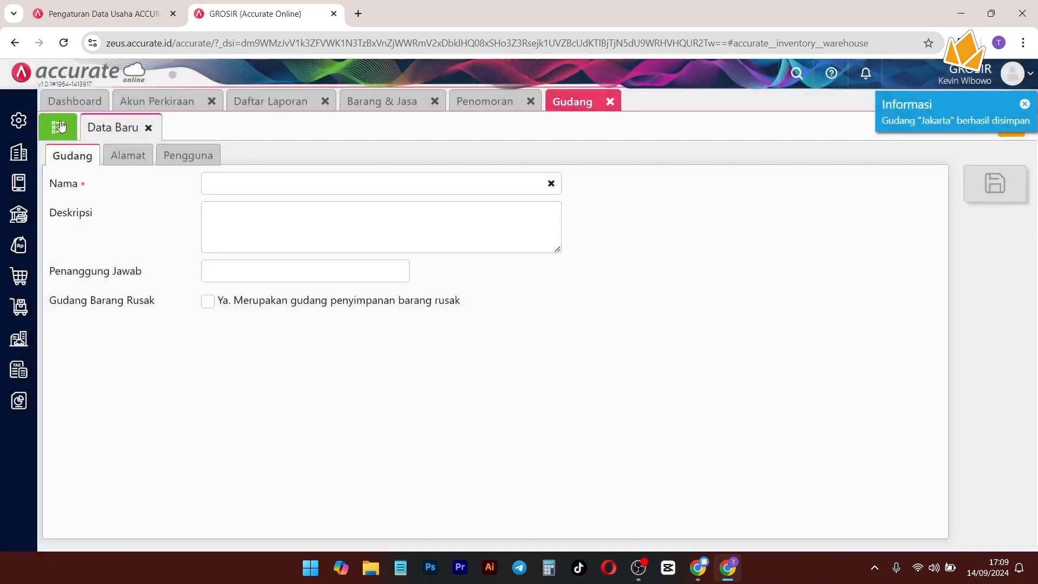
pyautogui.click(60, 126)
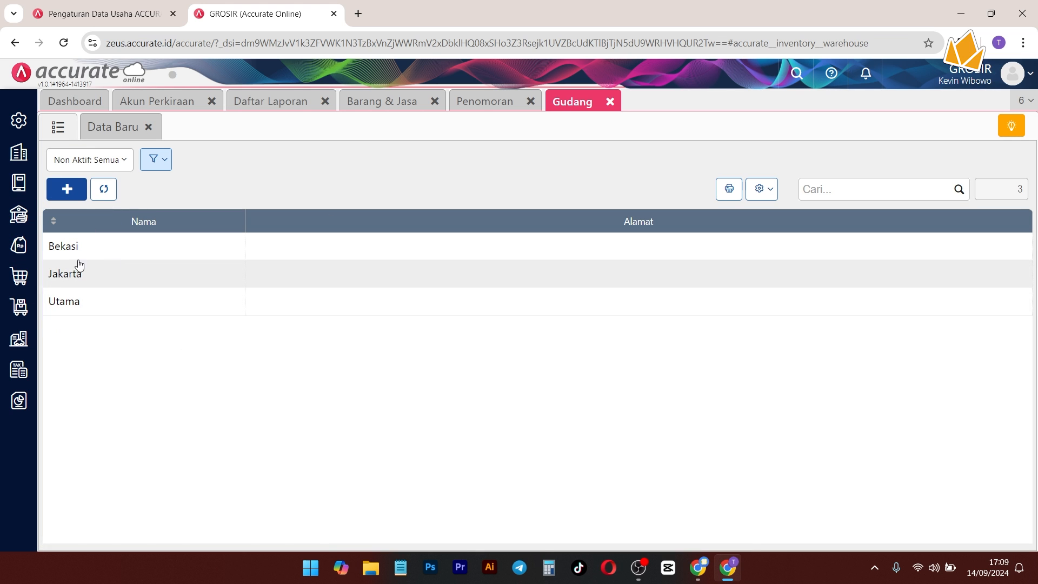
# Step: Start a new item request (Permintaan Barang) and add a line for 100 PCS of Barang A
pyautogui.click(19, 306)
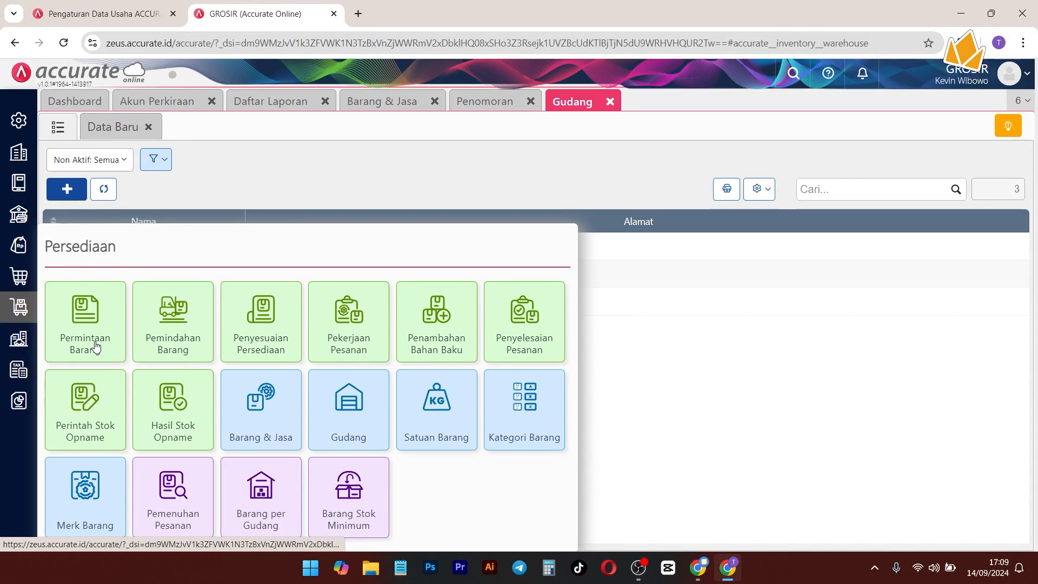
pyautogui.click(98, 346)
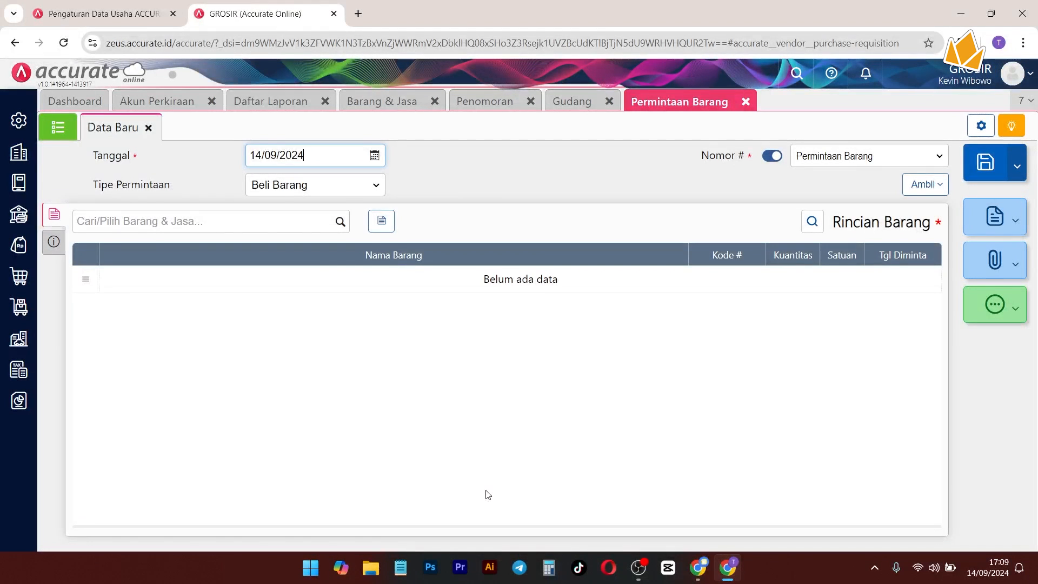
pyautogui.click(340, 221)
pyautogui.click(225, 265)
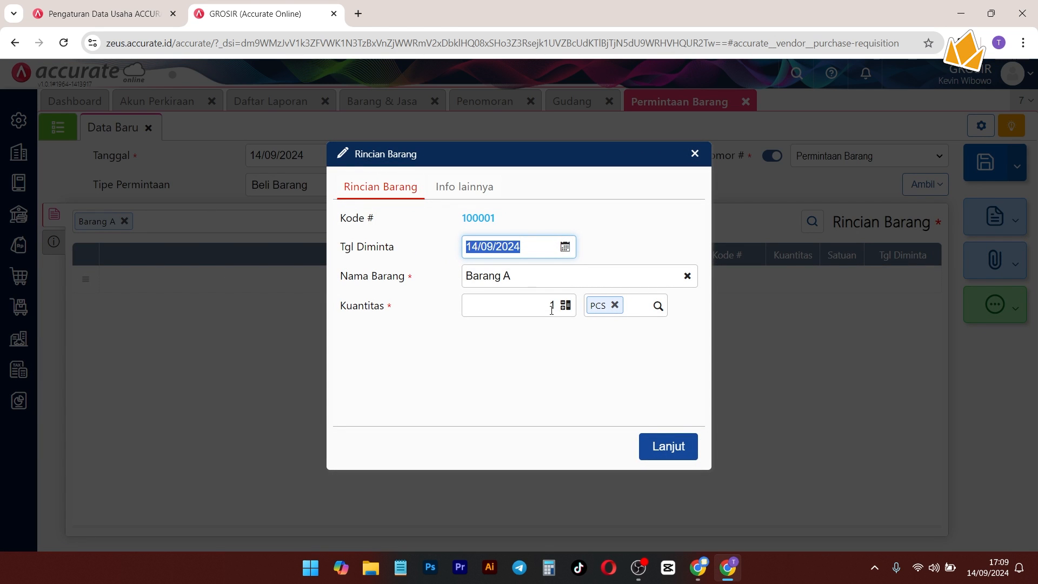
pyautogui.click(549, 306)
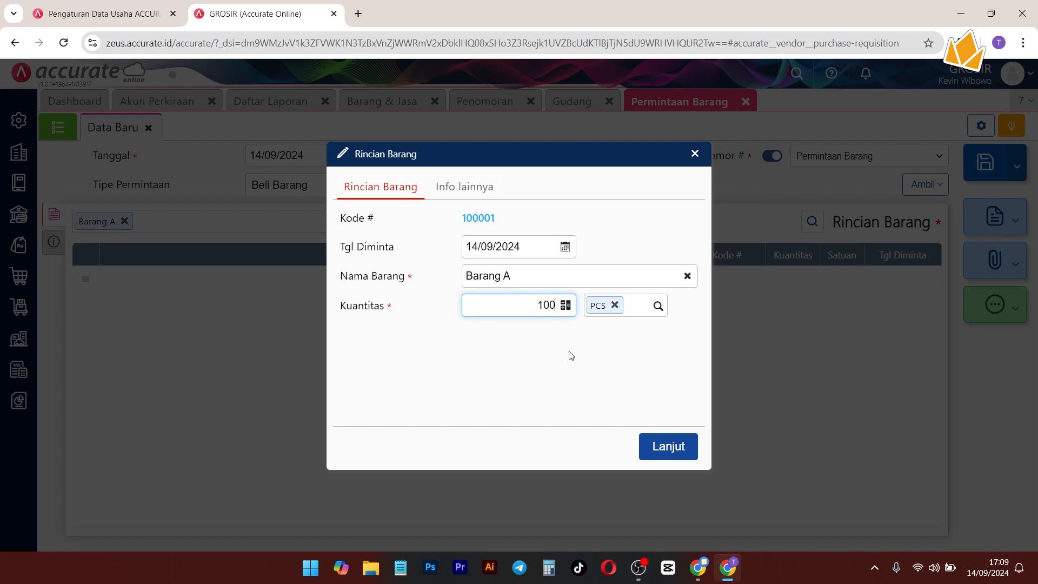
pyautogui.click(584, 370)
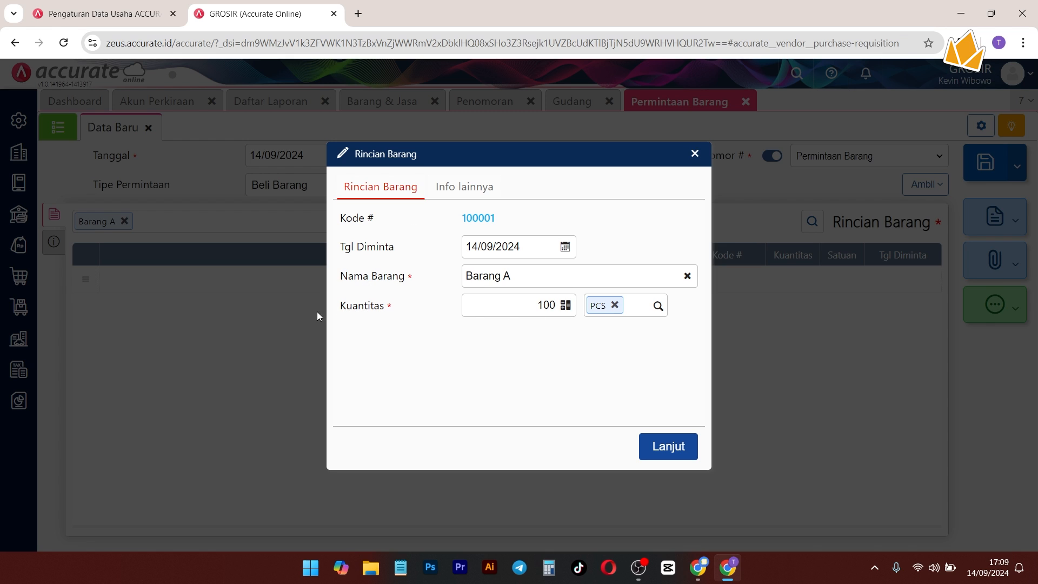
pyautogui.click(664, 450)
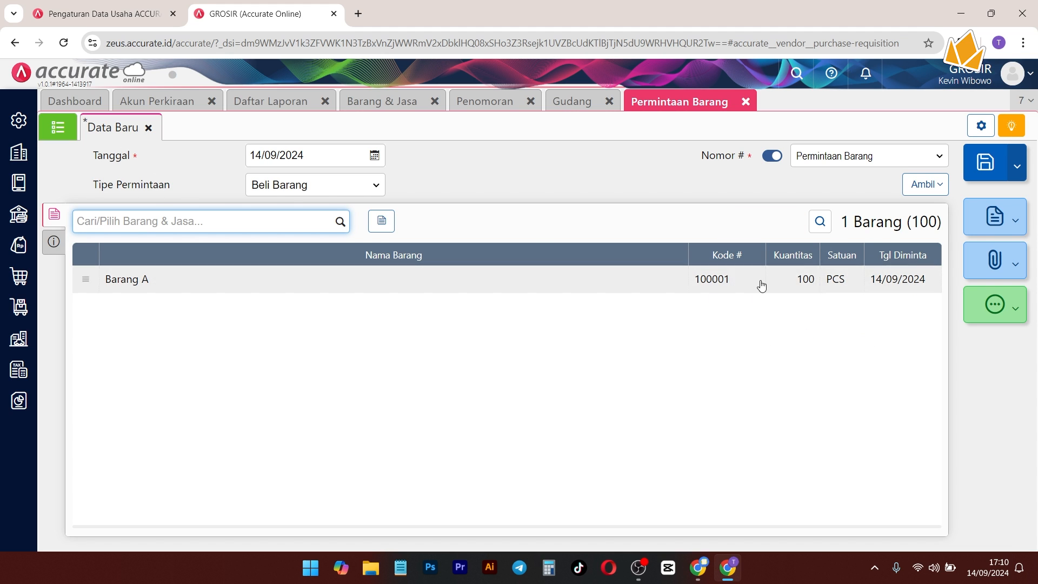
# Step: Save the new item request and reopen it from the request list
pyautogui.click(985, 165)
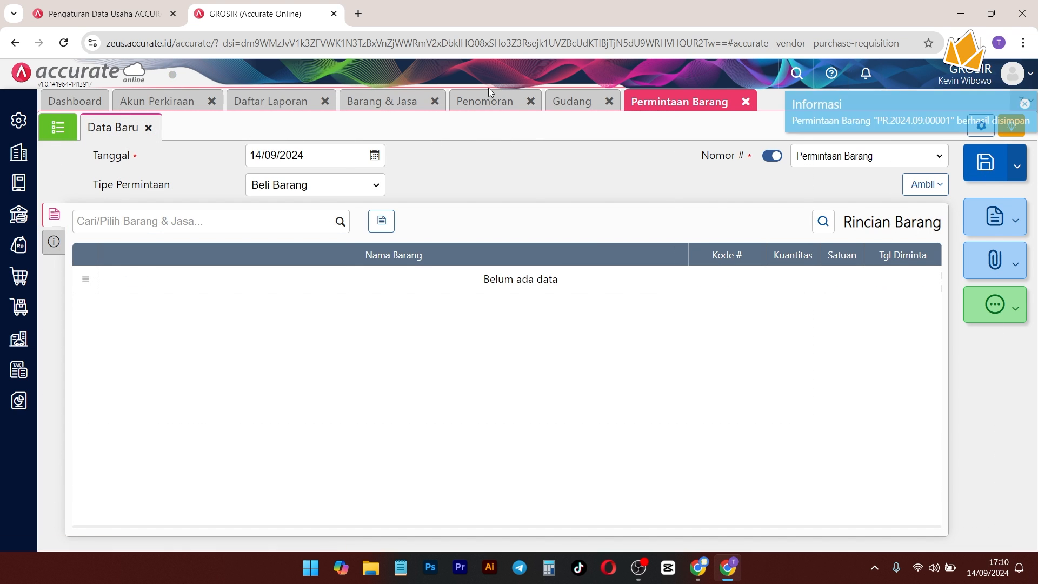
pyautogui.click(58, 127)
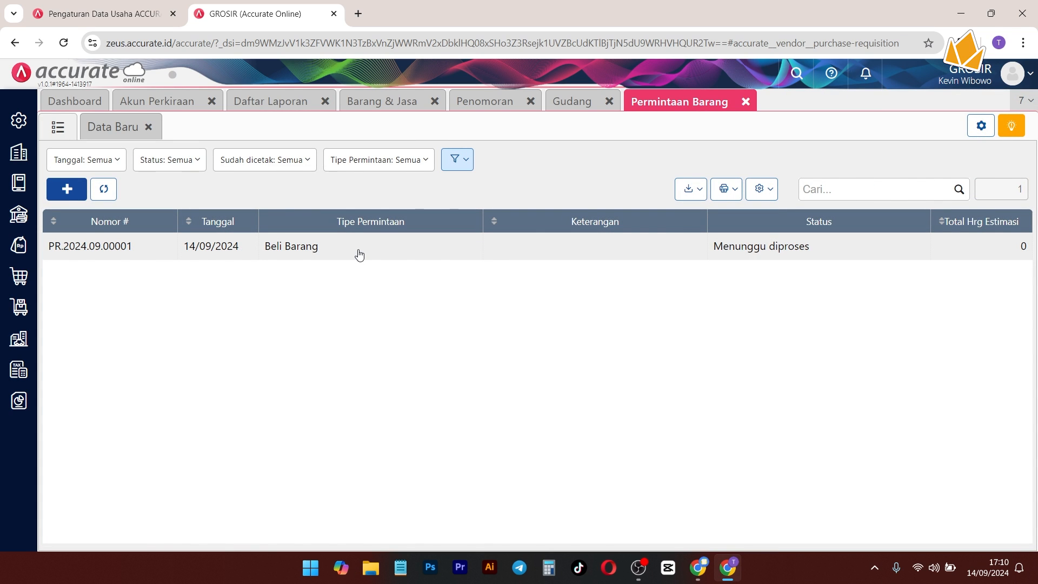
pyautogui.click(359, 250)
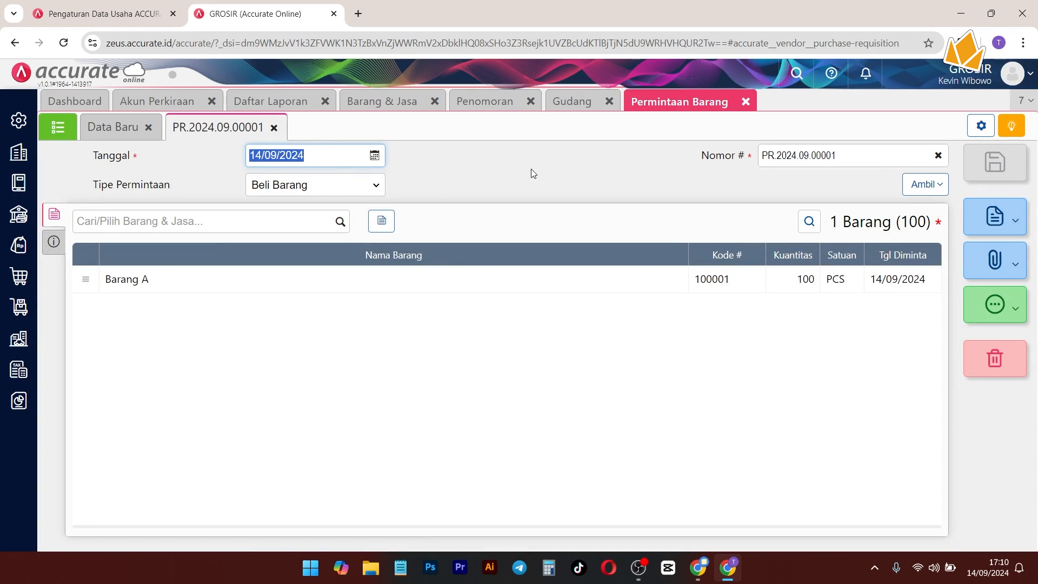
# Step: Preview the item request's printout, check its company heading, and close the preview and the item request page
pyautogui.click(994, 217)
pyautogui.click(904, 250)
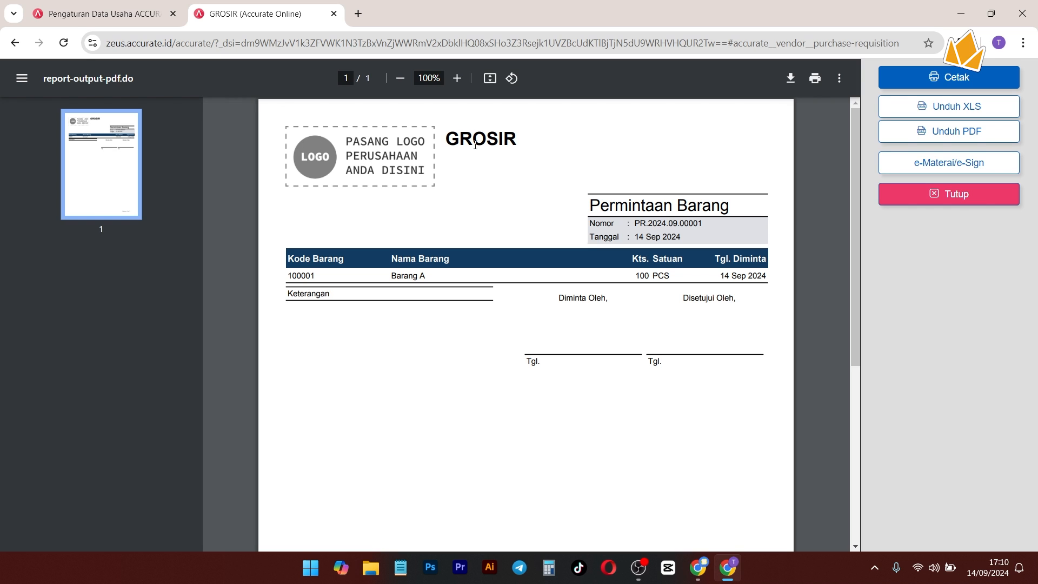
pyautogui.moveTo(464, 138); pyautogui.dragTo(523, 150)
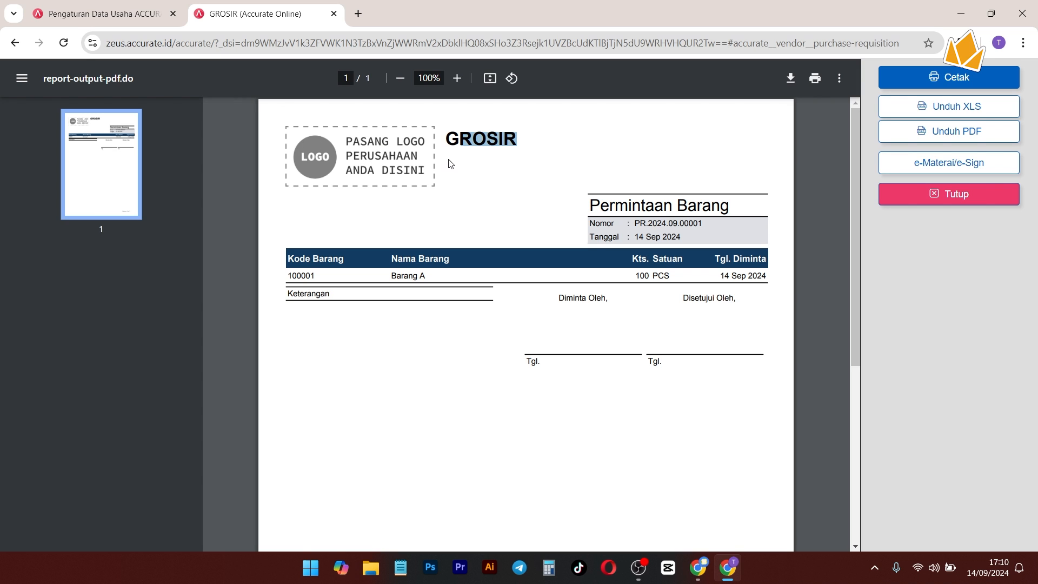
pyautogui.click(518, 179)
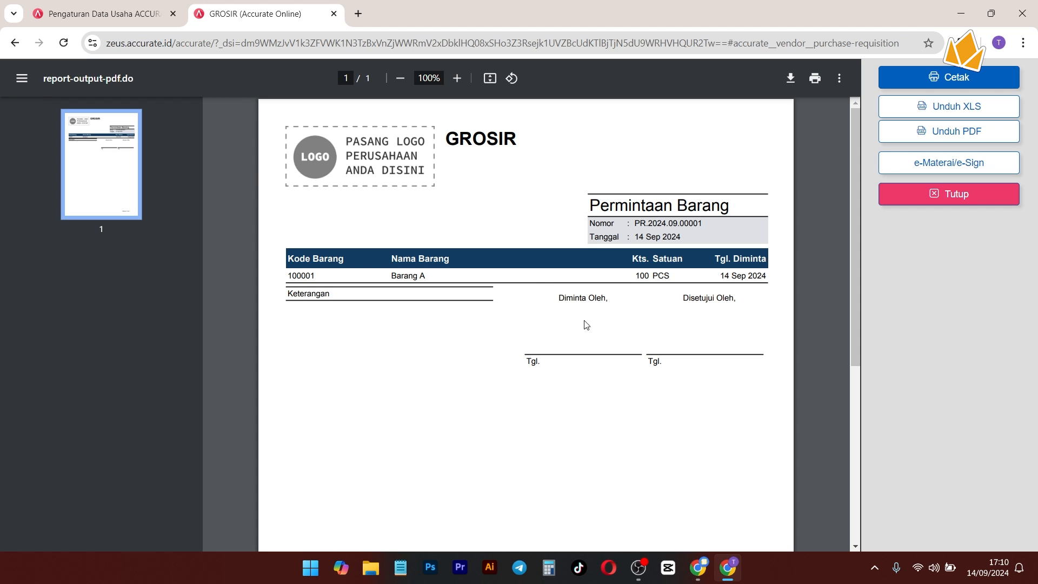
pyautogui.click(1004, 196)
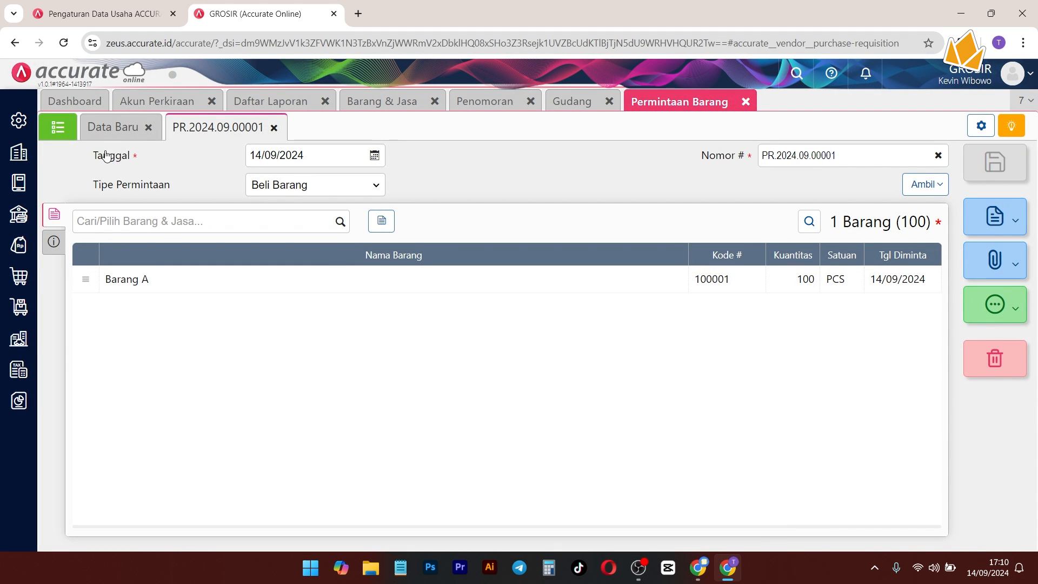
pyautogui.click(18, 119)
pyautogui.click(746, 102)
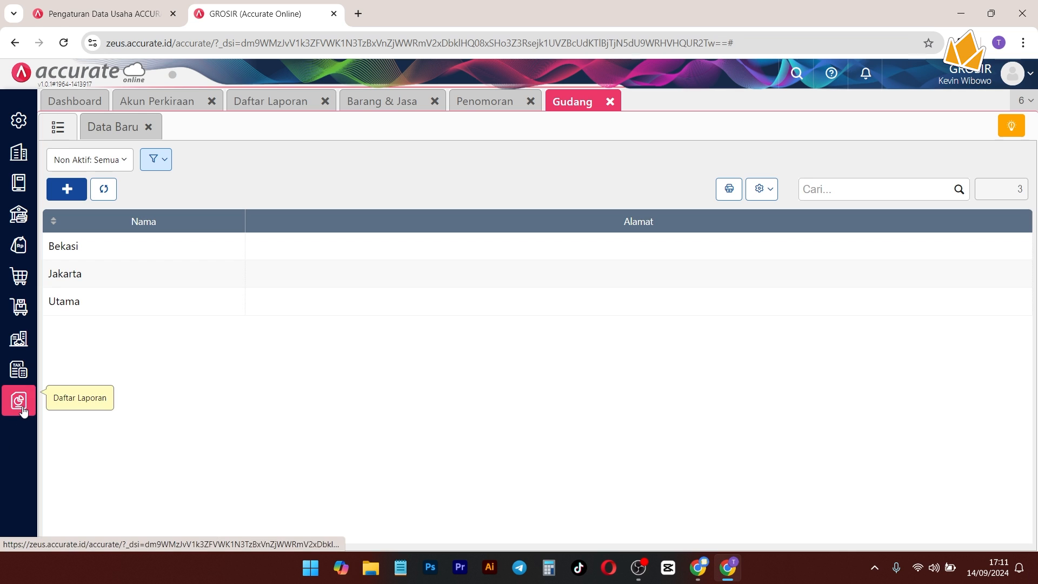
# Step: Find the item request reports under inventory (Persediaan) with "permi" and display Daftar Permintaan Barang
pyautogui.click(18, 400)
pyautogui.click(100, 385)
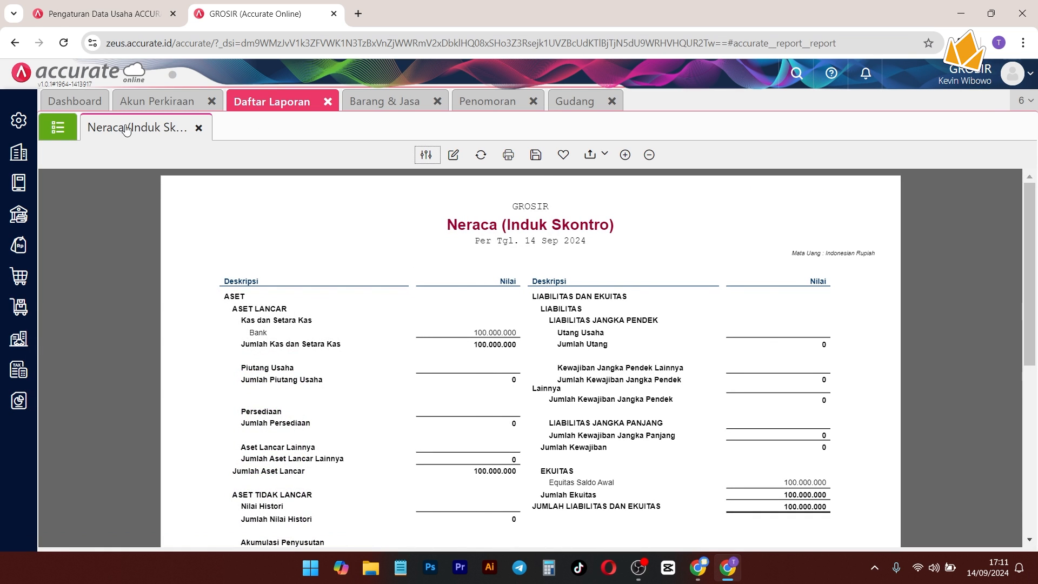
pyautogui.click(59, 126)
pyautogui.scroll(-3, 143, 403)
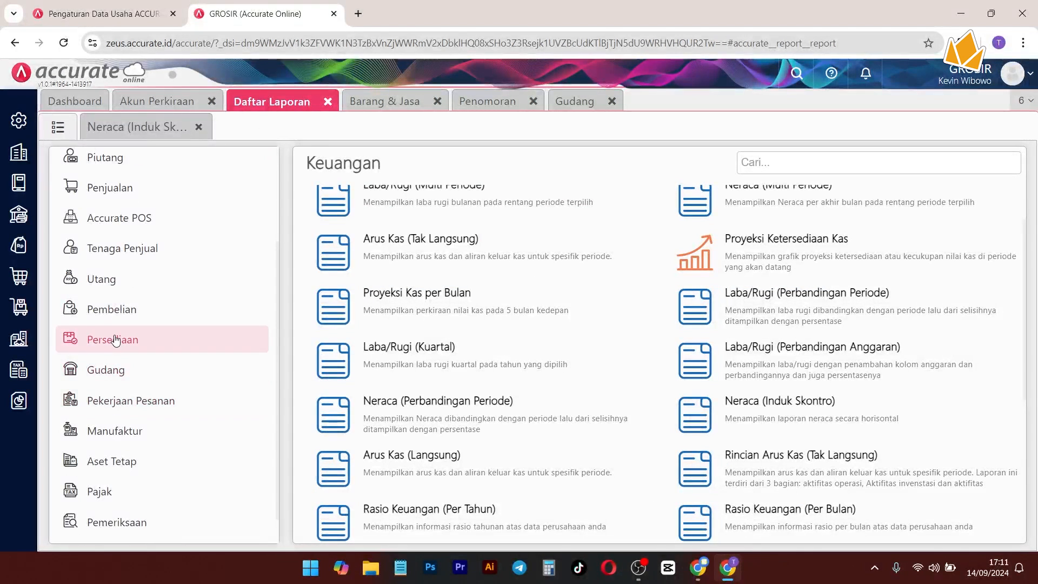
pyautogui.click(138, 339)
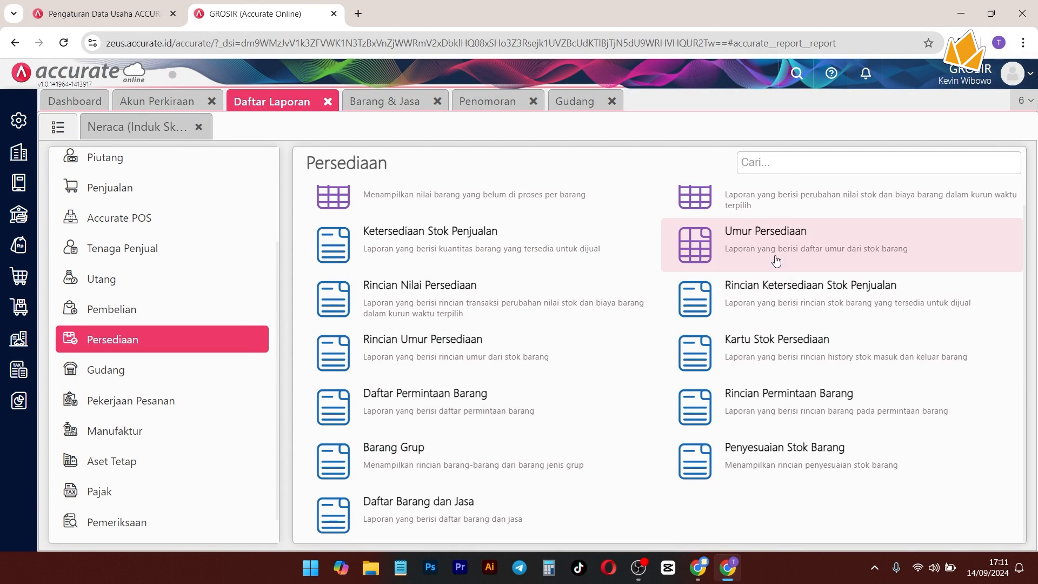
pyautogui.click(811, 174)
pyautogui.write('permi')
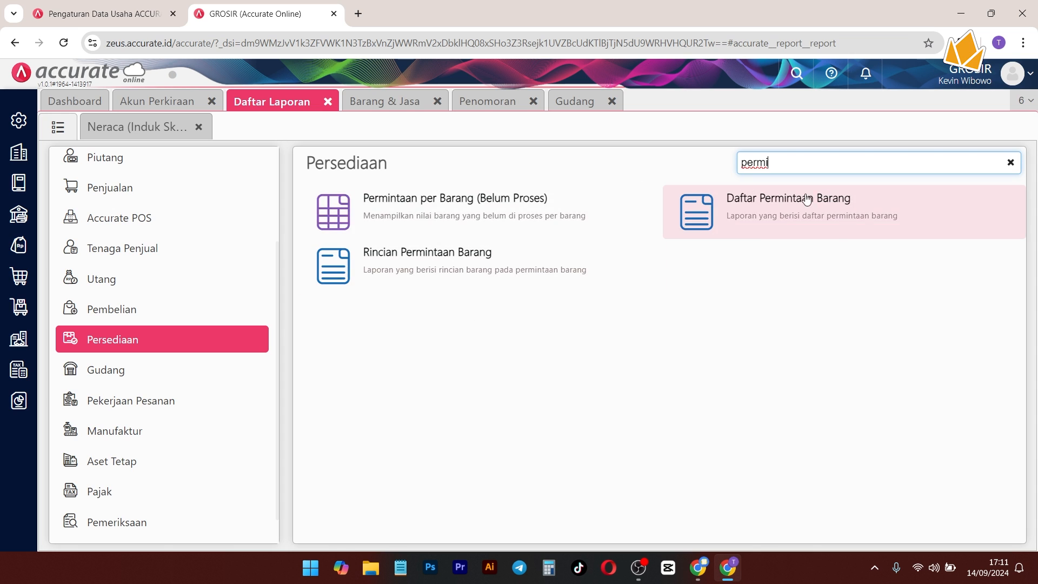
pyautogui.click(739, 216)
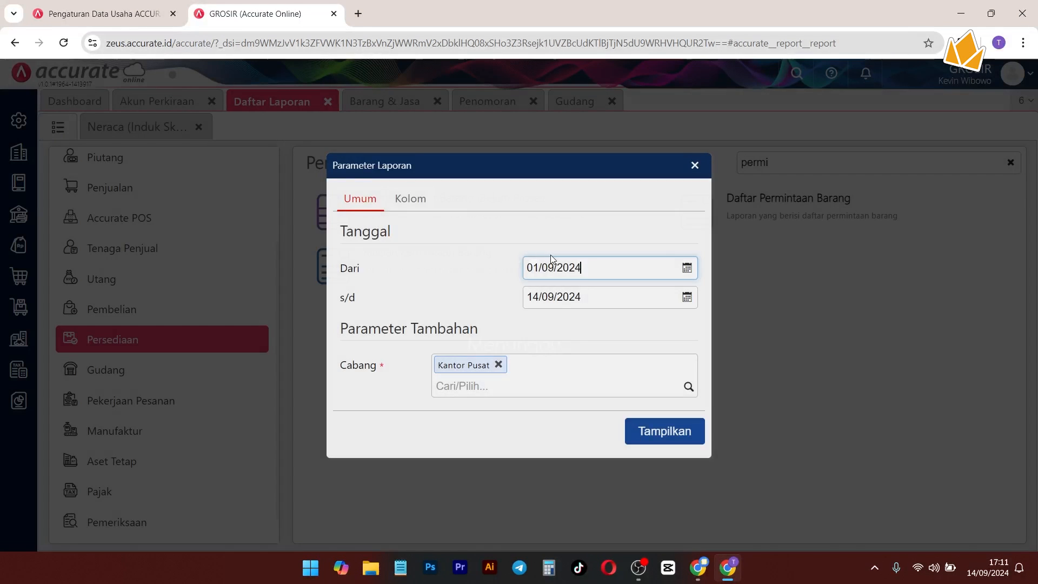
pyautogui.click(659, 437)
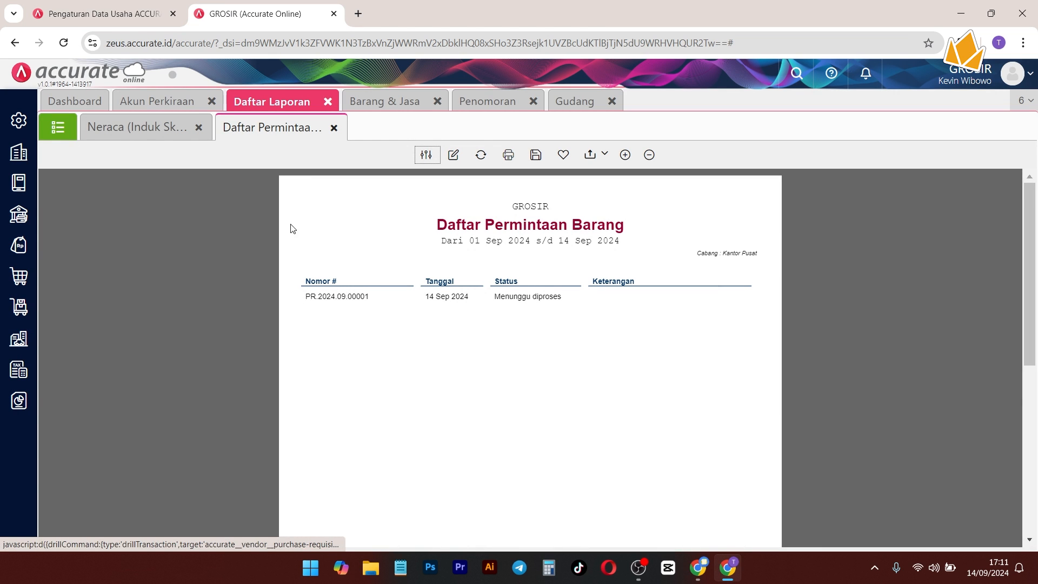
# Step: Display the Rincian Permintaan Barang report and look through the requested item details
pyautogui.click(59, 125)
pyautogui.click(422, 260)
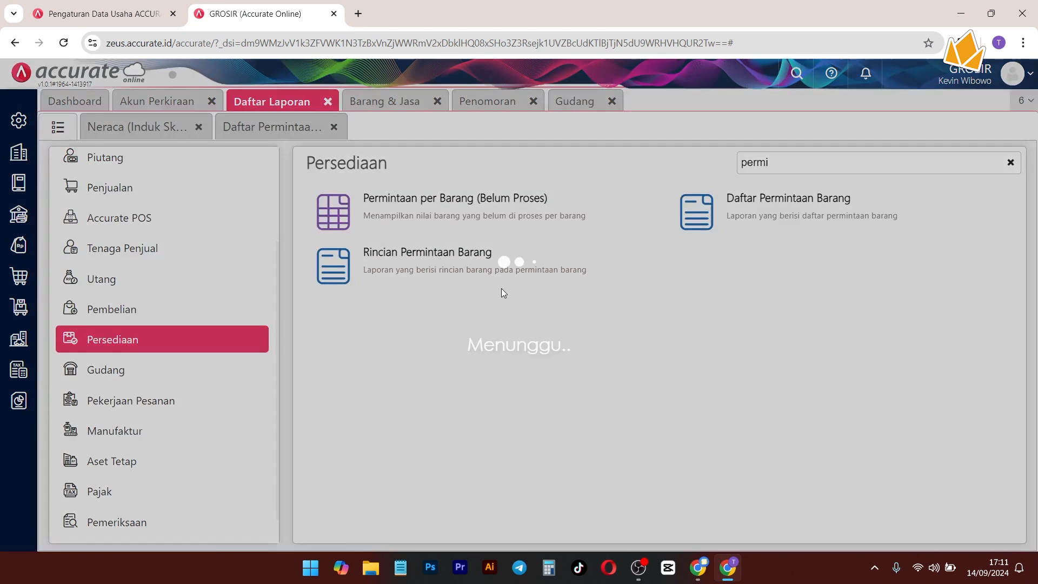
pyautogui.click(687, 430)
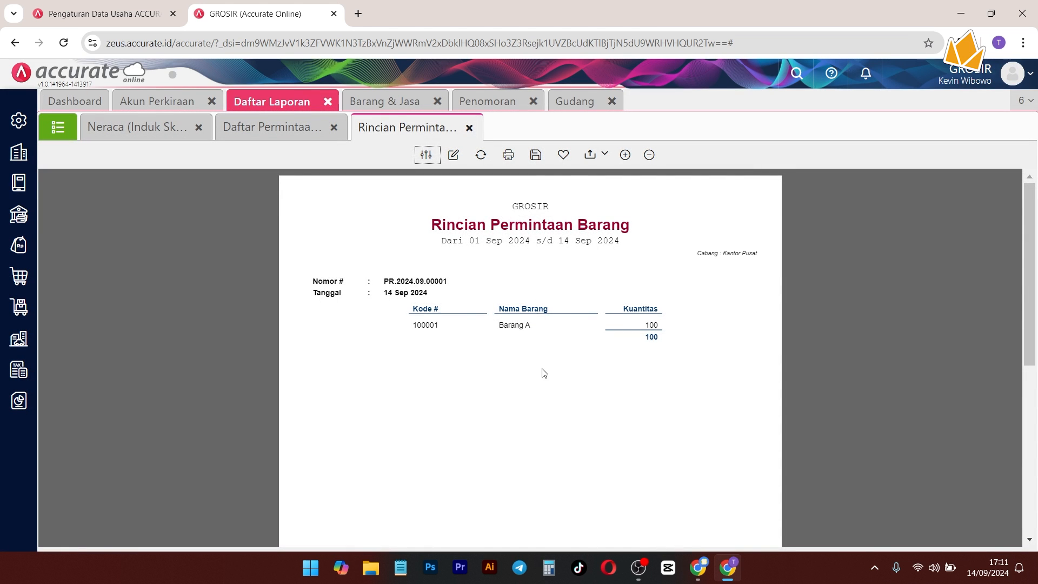
pyautogui.scroll(-5, 609, 410)
pyautogui.scroll(5, 611, 412)
# Step: Start a new purchase order (Pesanan Pembelian) and create Pemasok A as its supplier
pyautogui.click(19, 276)
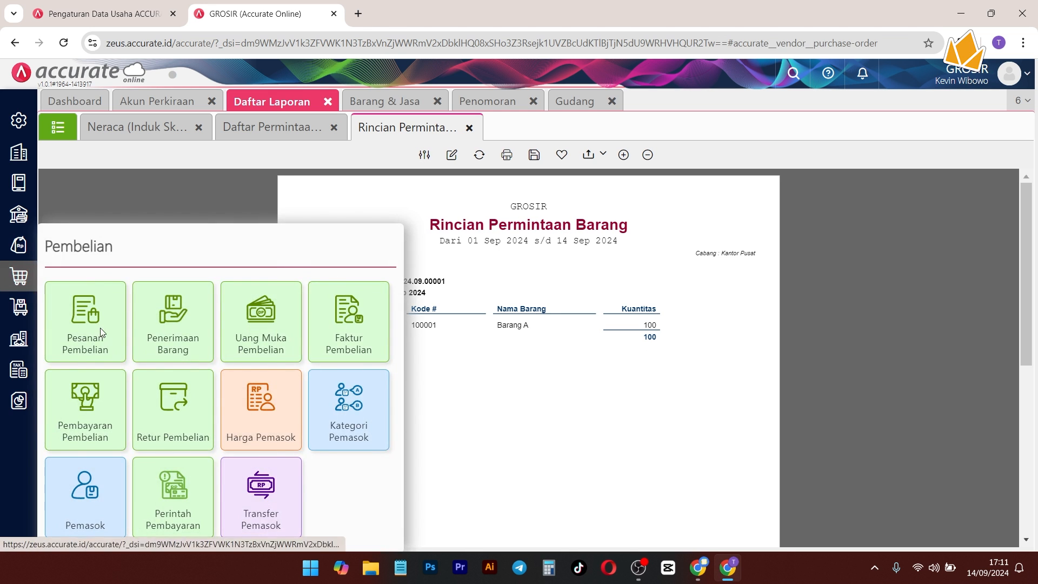
pyautogui.click(98, 331)
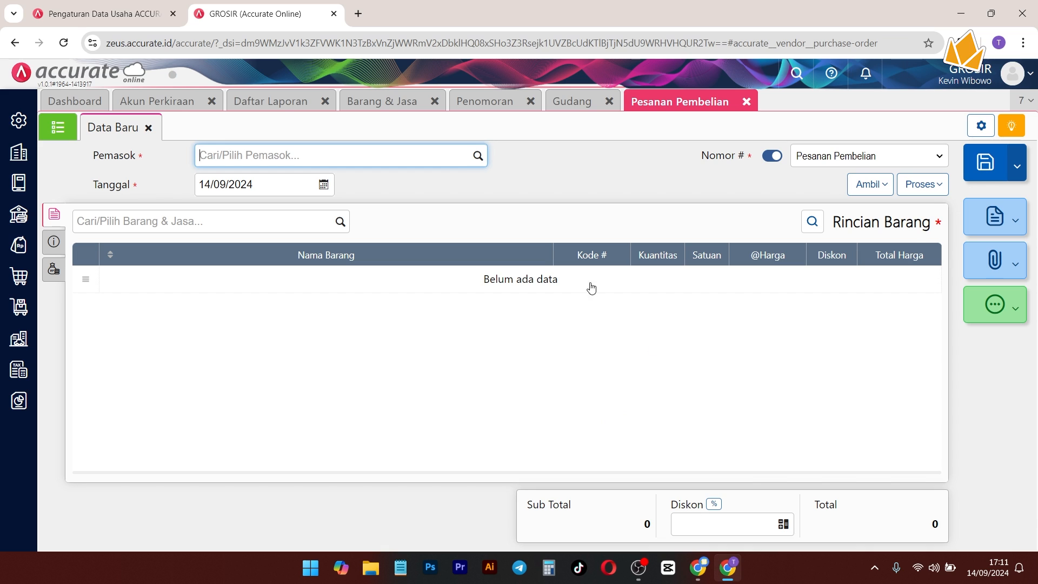
pyautogui.moveTo(110, 159); pyautogui.dragTo(129, 194)
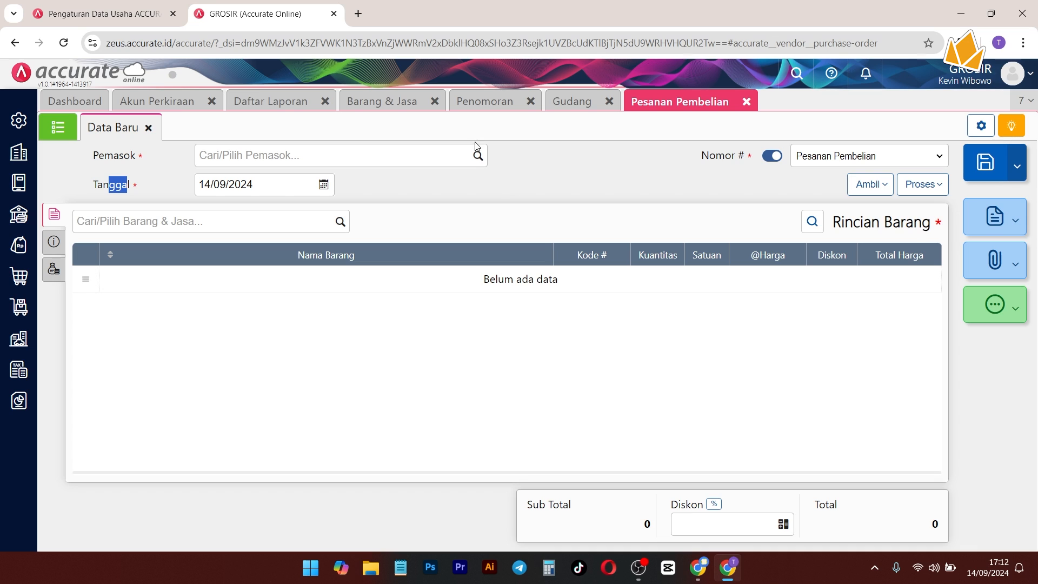
pyautogui.click(271, 151)
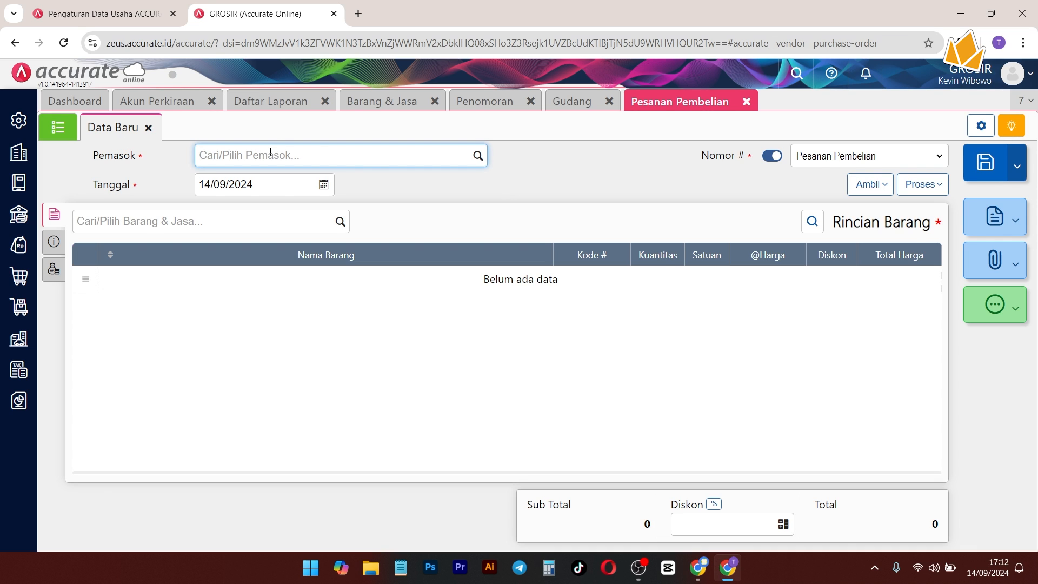
pyautogui.click(480, 157)
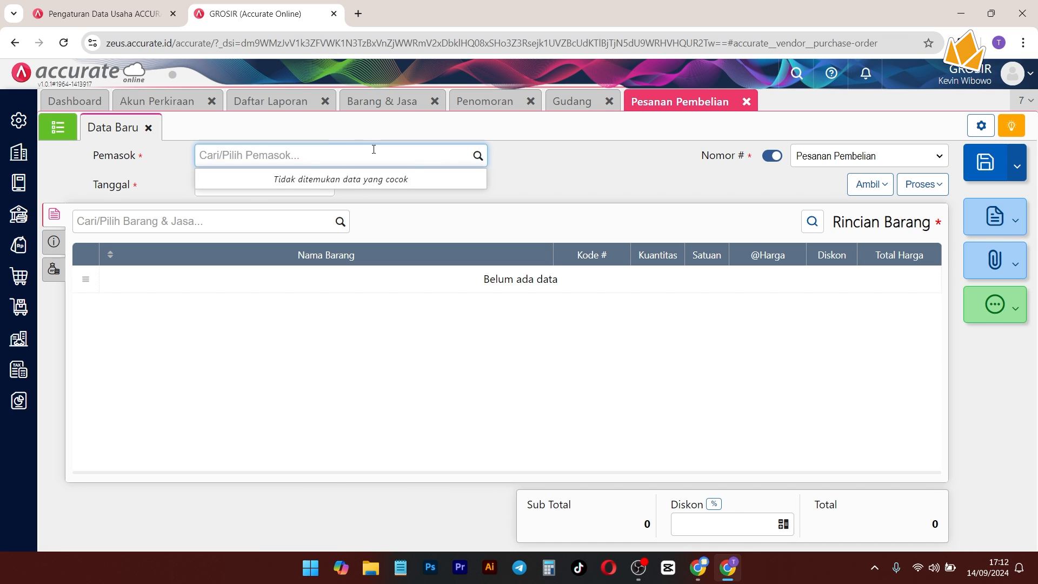
pyautogui.write('Pemasok A')
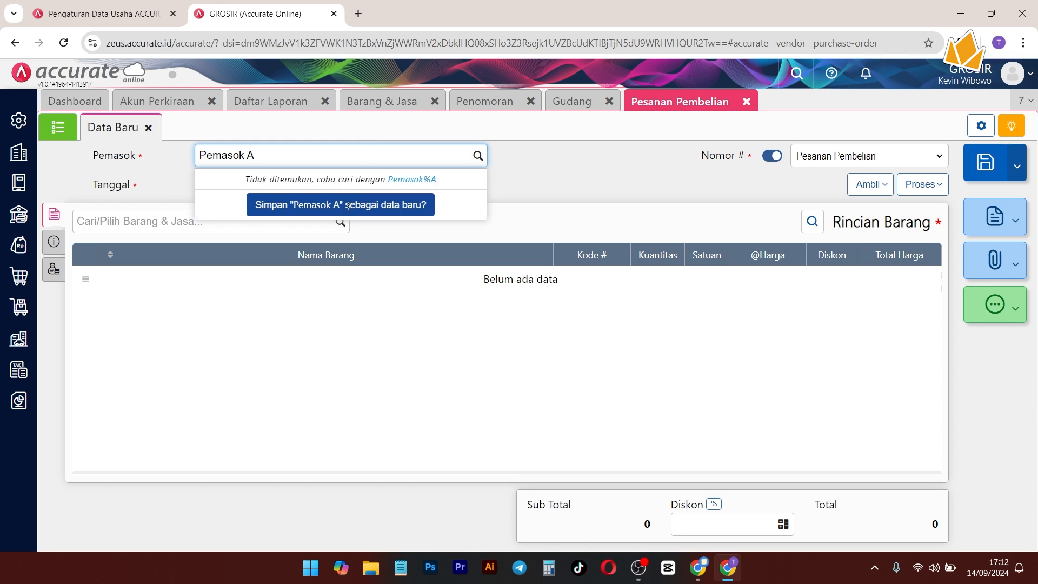
pyautogui.click(342, 205)
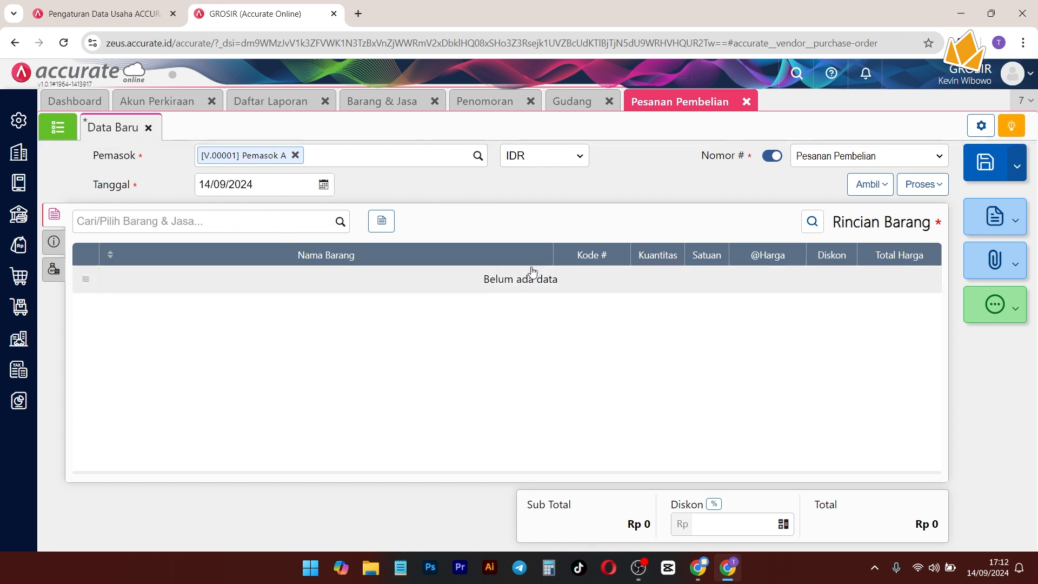
pyautogui.click(853, 188)
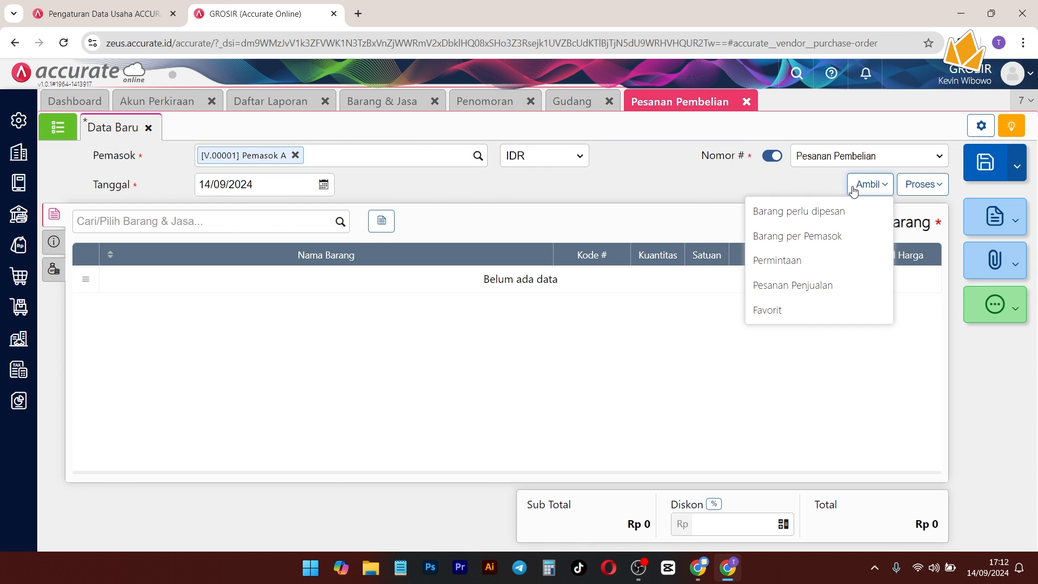
pyautogui.click(805, 260)
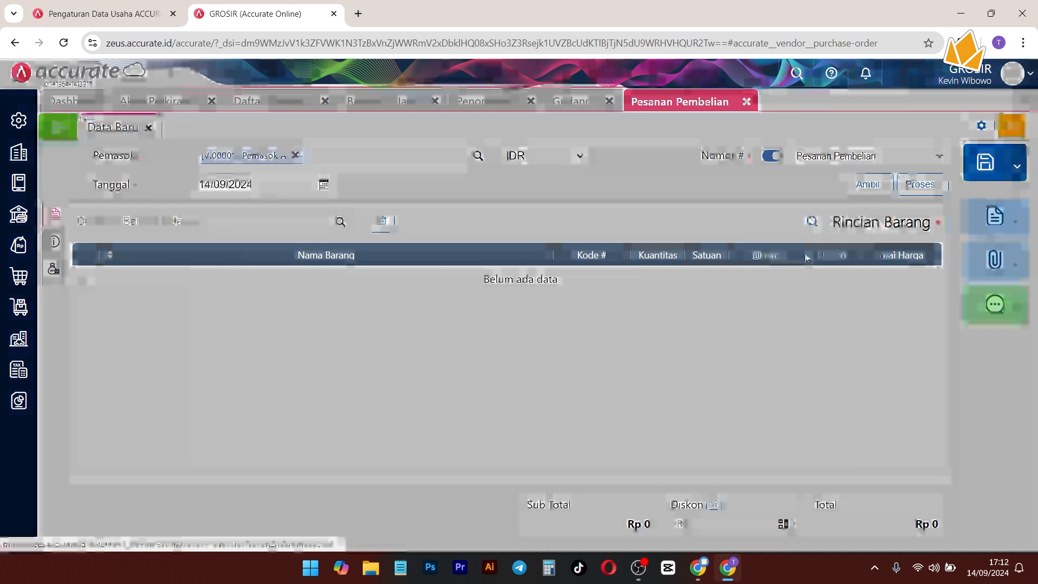
pyautogui.click(558, 196)
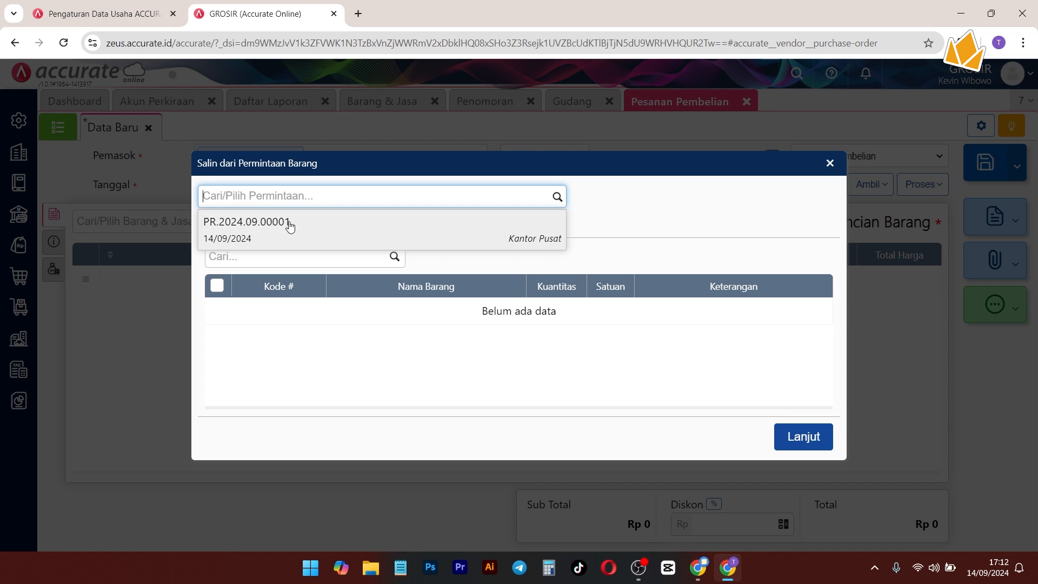
pyautogui.click(830, 164)
# Step: Review the Rincian and Daftar Permintaan Barang reports again, and return to the purchase order
pyautogui.click(278, 100)
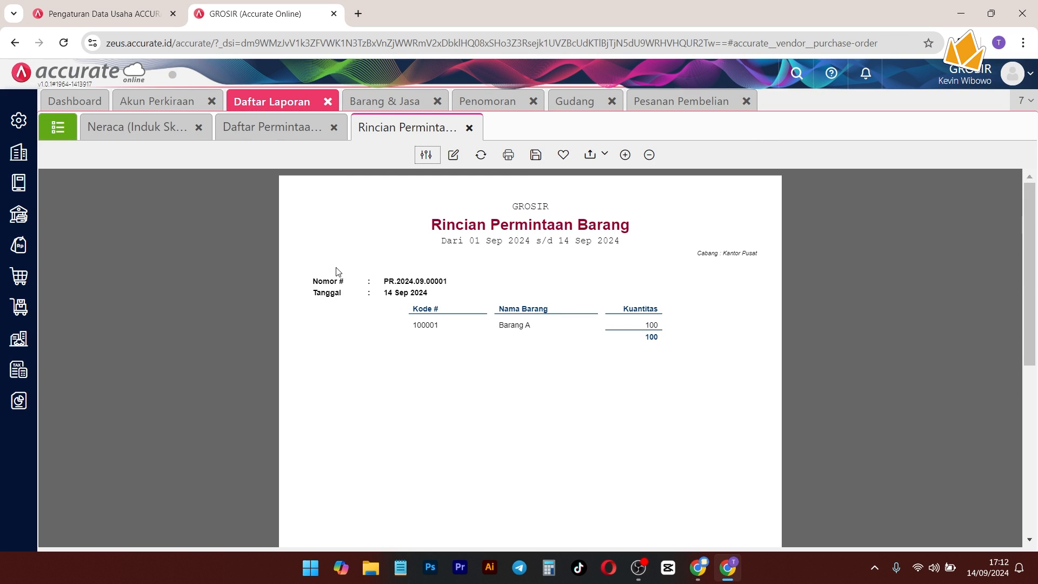
pyautogui.click(270, 130)
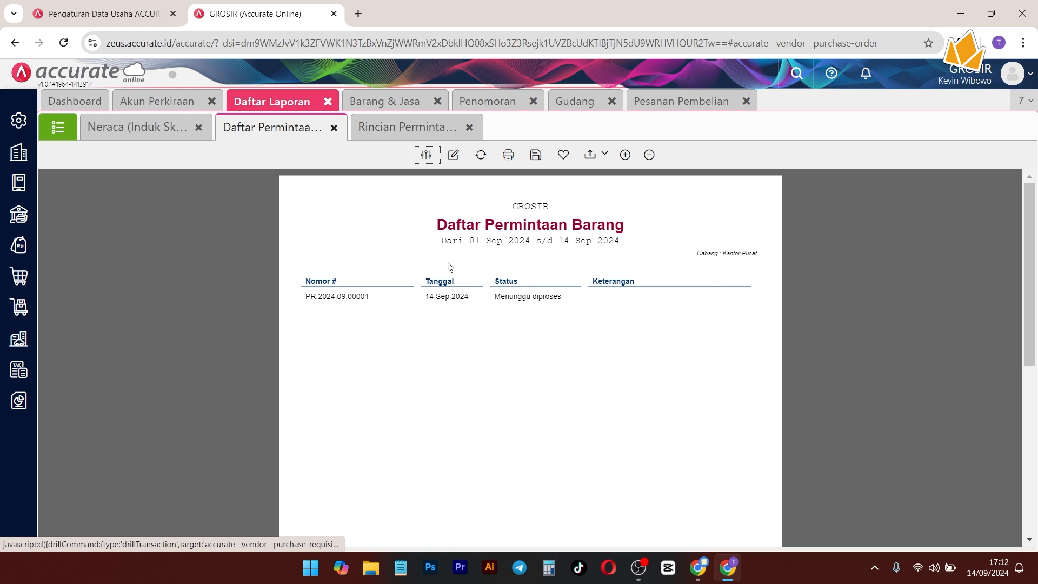
pyautogui.click(674, 103)
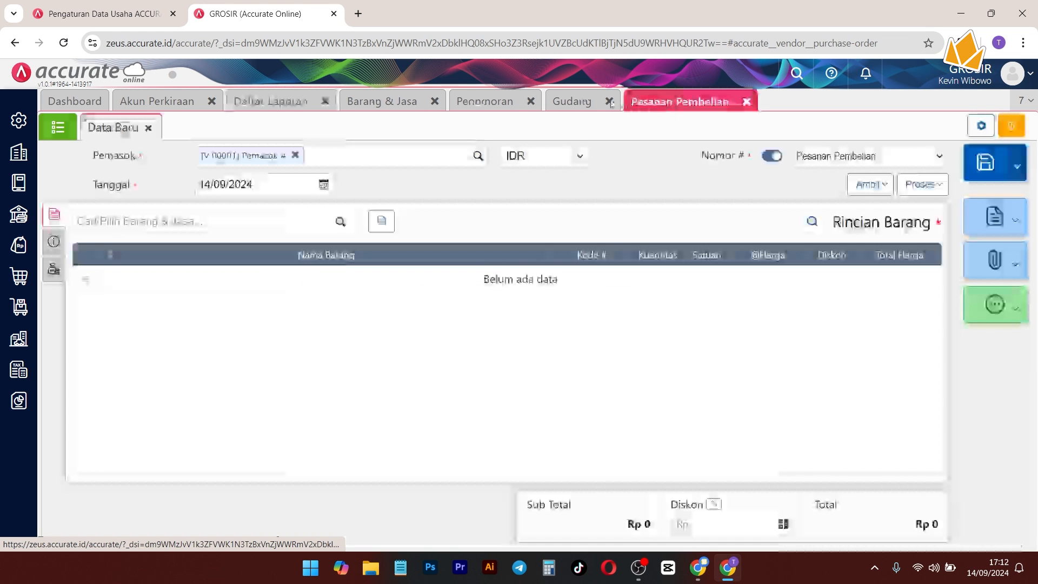
# Step: Close the Penomoran, Barang & Jasa and Gudang pages and return to the purchase order
pyautogui.click(529, 102)
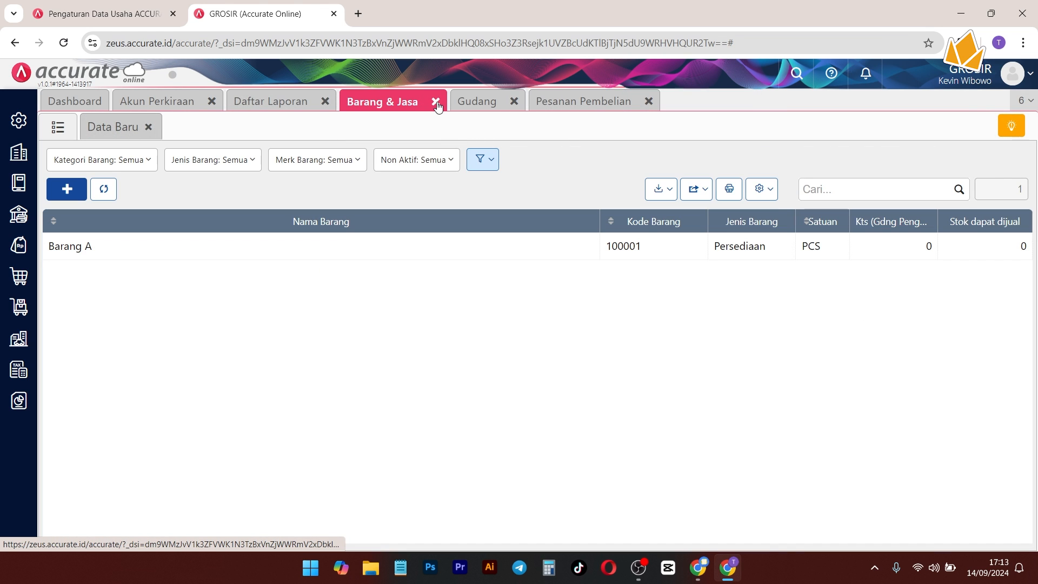
pyautogui.click(435, 103)
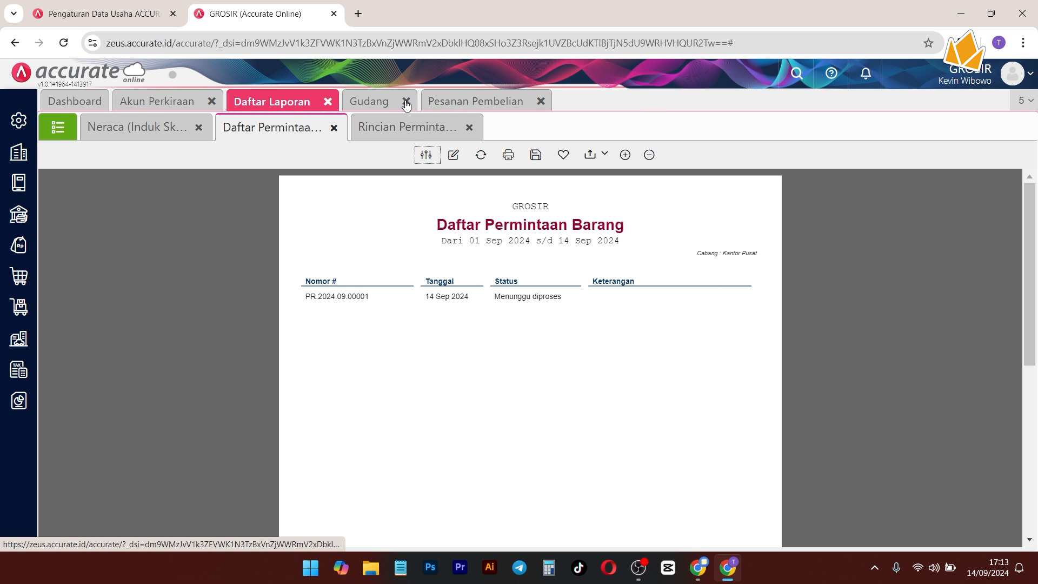
pyautogui.click(407, 102)
pyautogui.click(399, 103)
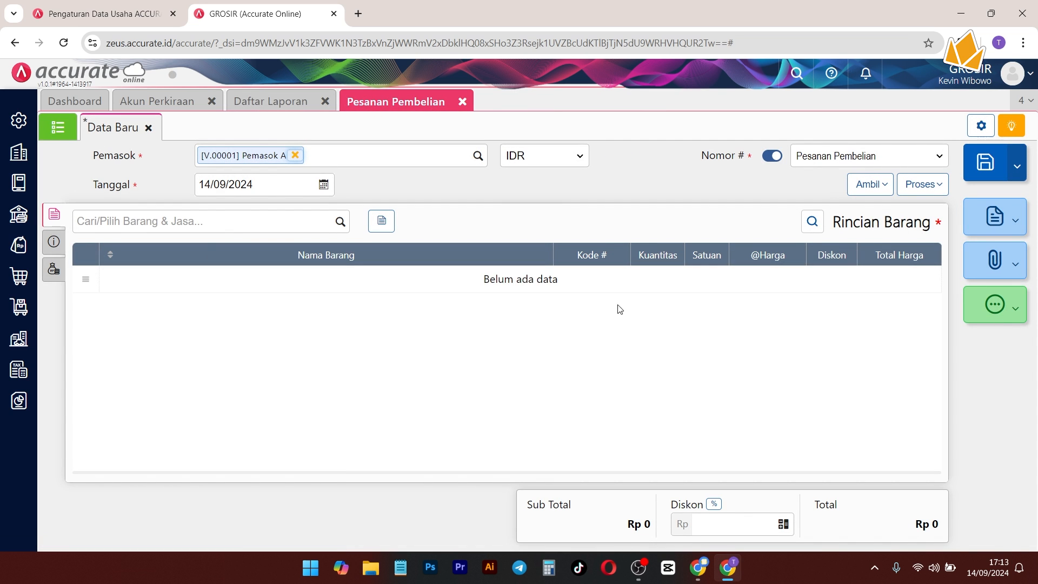
pyautogui.click(865, 184)
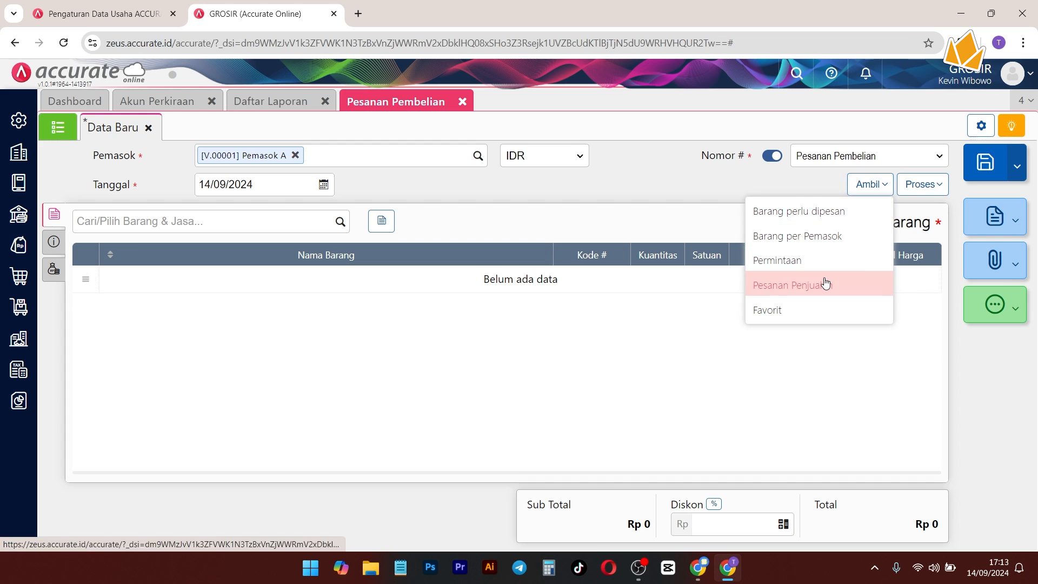
pyautogui.click(773, 283)
pyautogui.click(830, 163)
# Step: Copy Barang A from the 14/09/2024 item request (Permintaan) into the purchase order
pyautogui.click(867, 184)
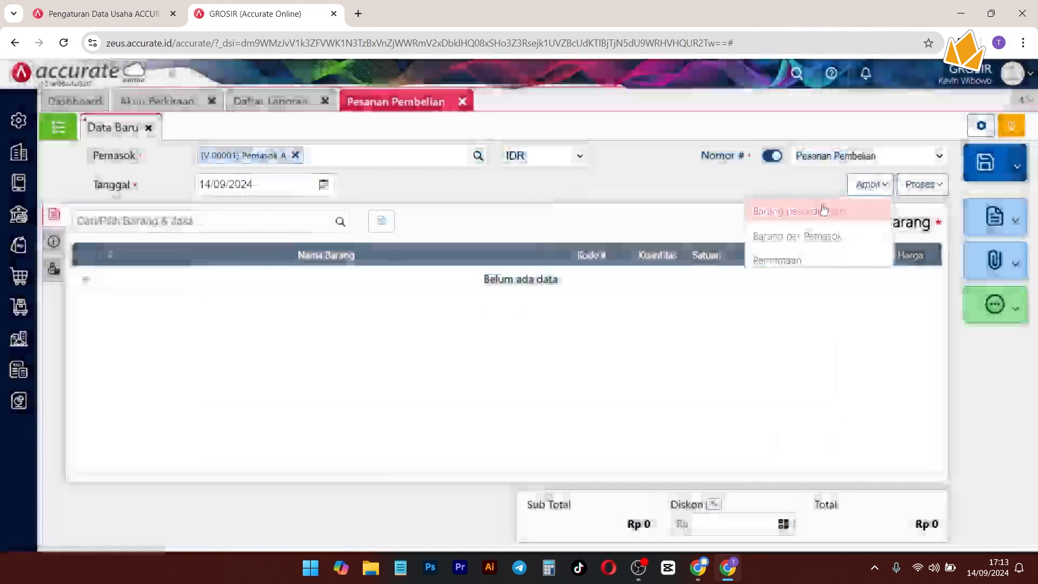
pyautogui.click(802, 255)
pyautogui.click(557, 197)
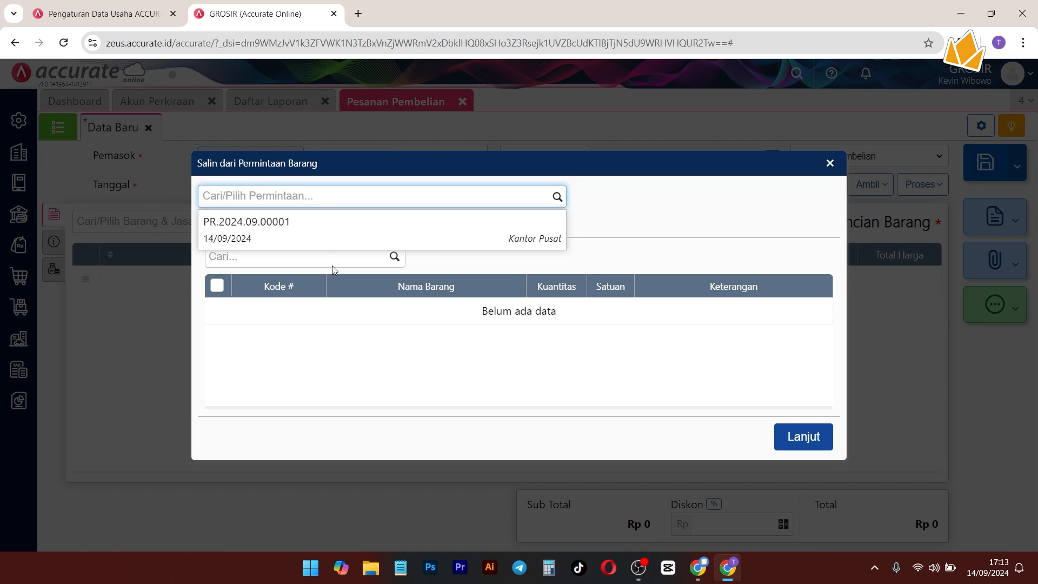
pyautogui.click(307, 242)
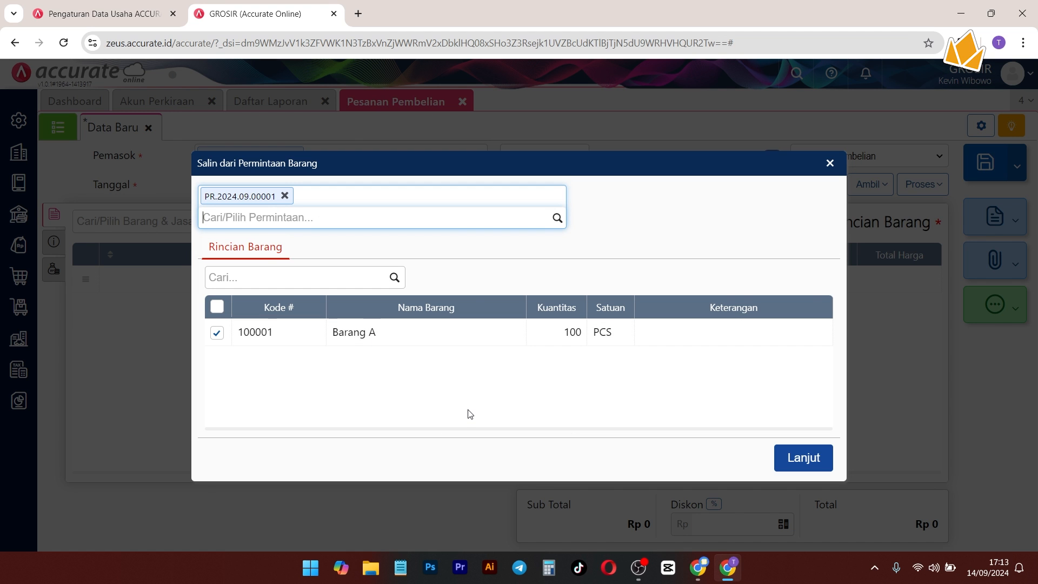
pyautogui.click(804, 458)
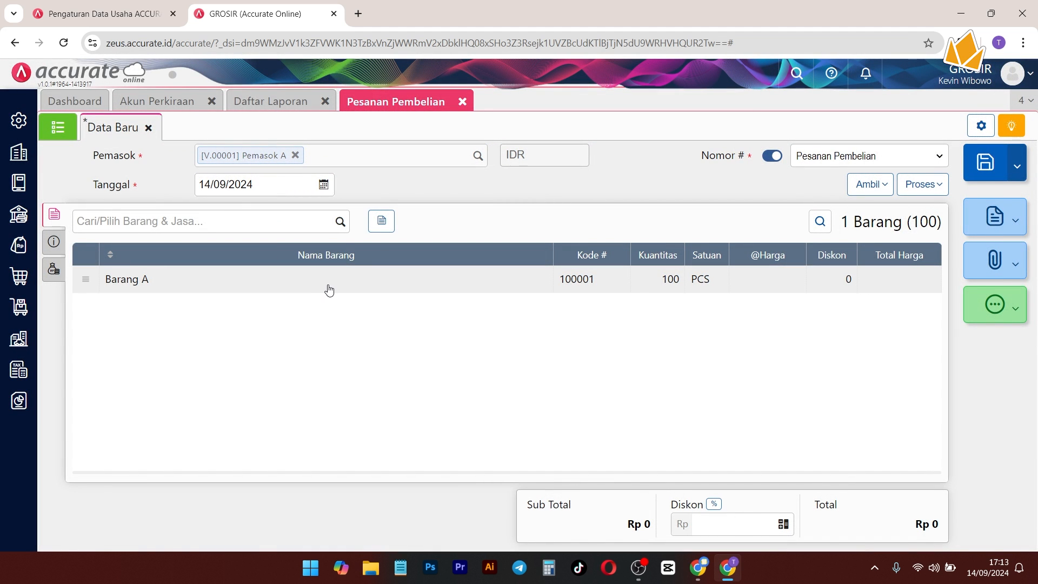
# Step: Set Barang A's unit price to Rp 5.000 and its warehouse (Gudang) to Bekasi in the purchase order
pyautogui.click(328, 286)
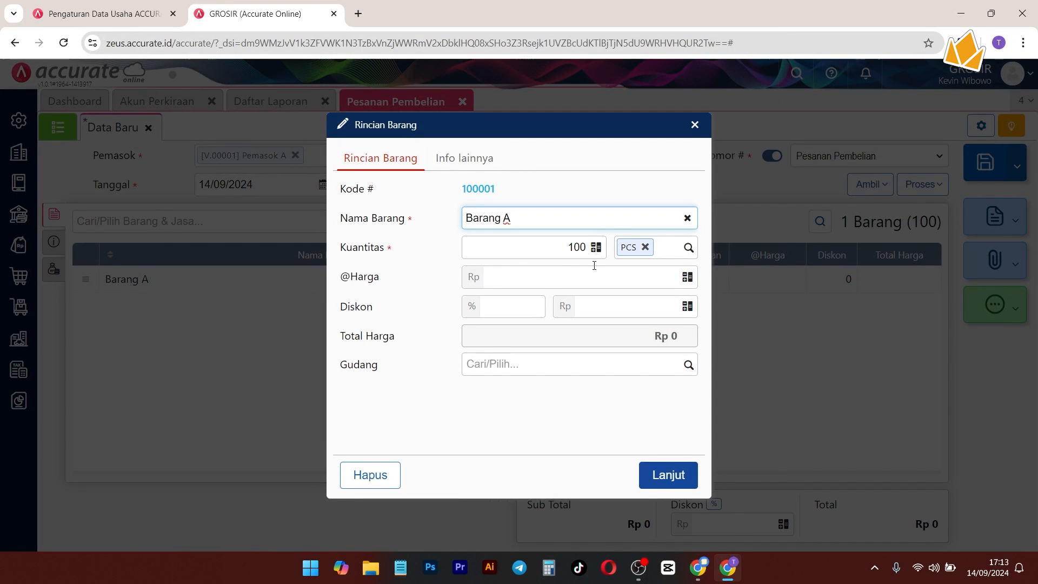
pyautogui.click(646, 278)
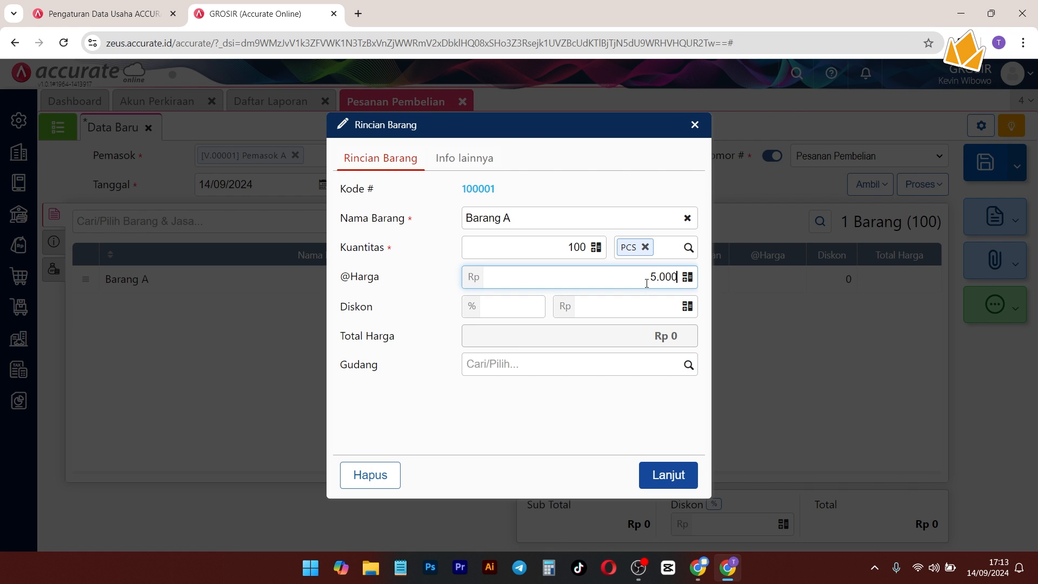
pyautogui.click(511, 421)
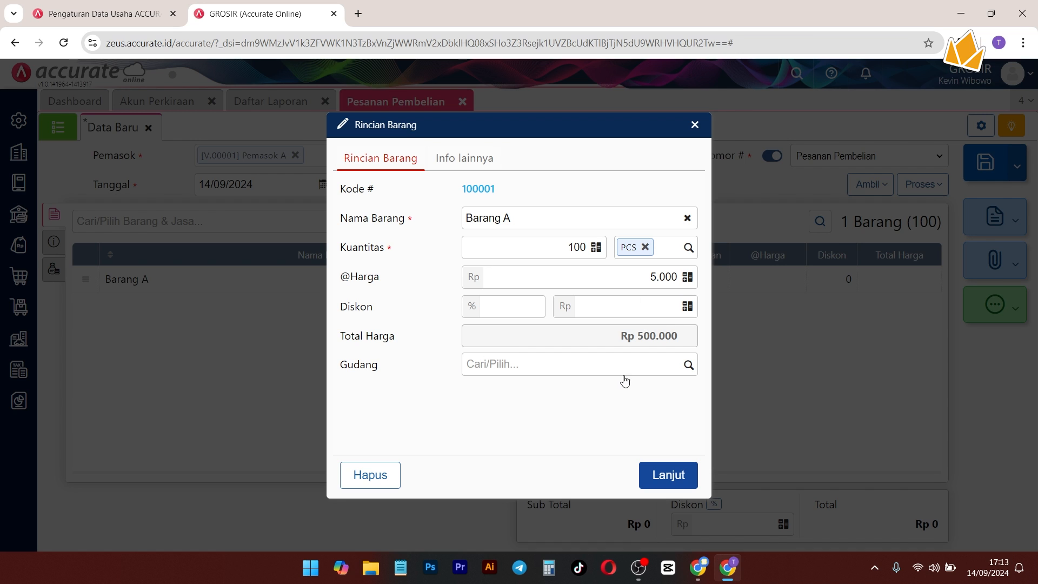
pyautogui.click(688, 366)
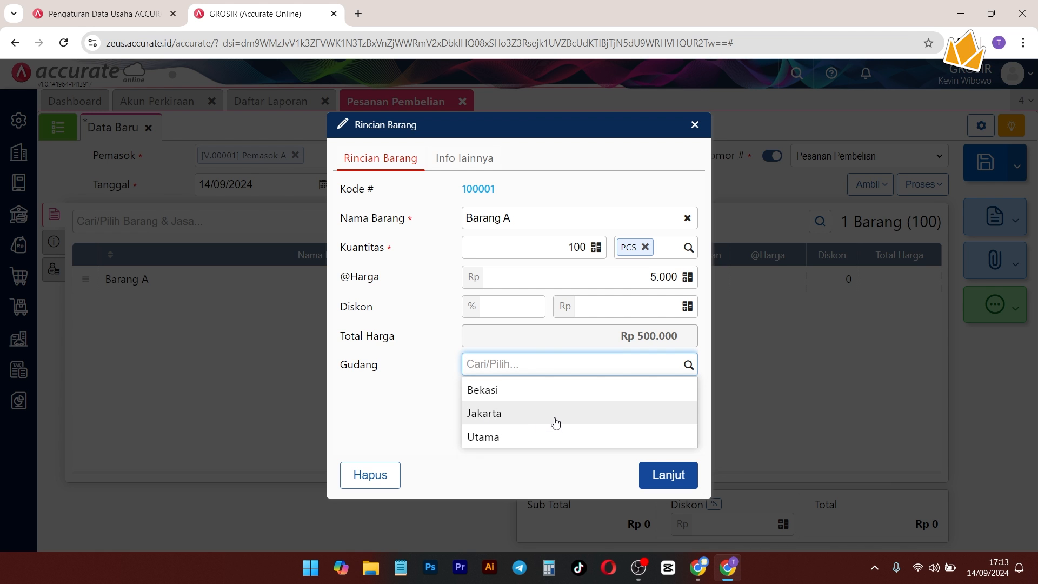
pyautogui.click(536, 398)
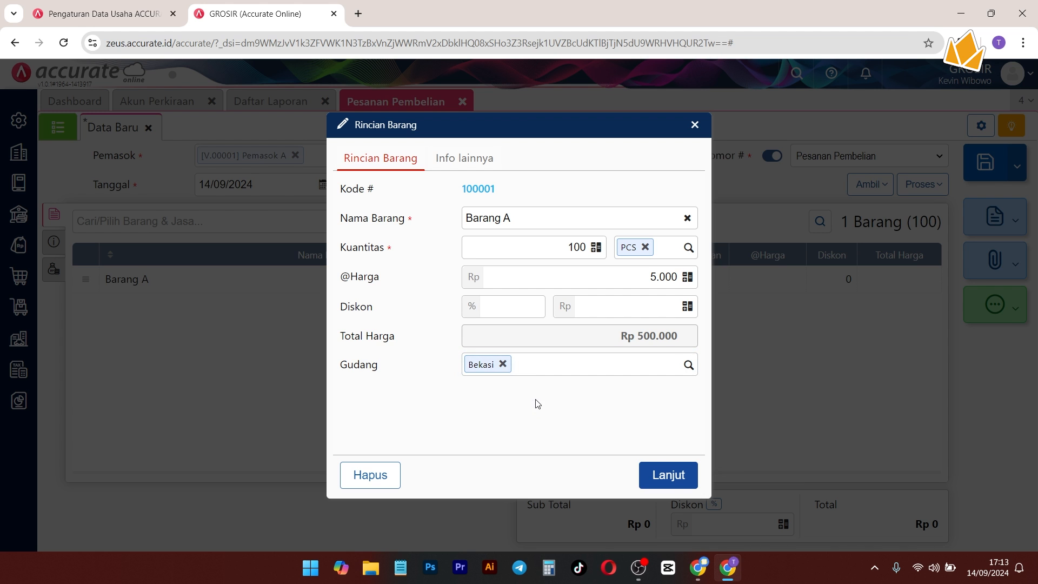
pyautogui.click(671, 477)
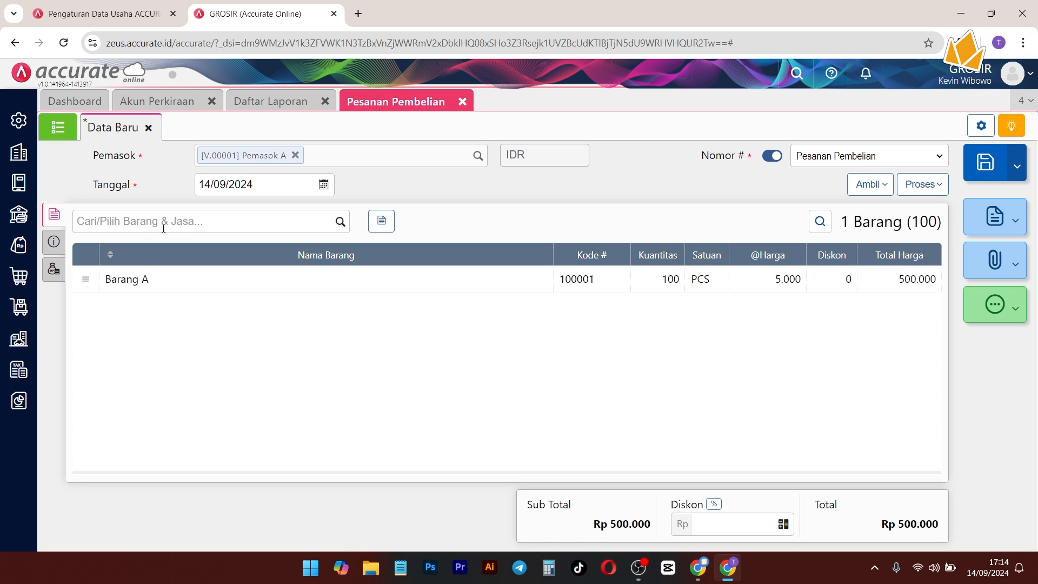
# Step: Set the purchase order's payment terms (Syarat Pembayaran) to net 30
pyautogui.click(54, 244)
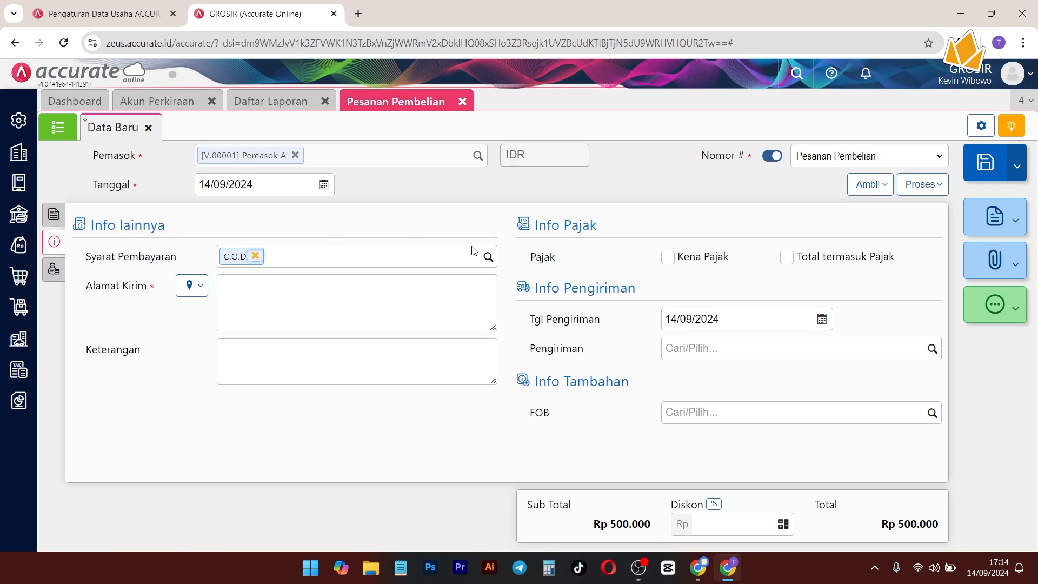
pyautogui.click(487, 258)
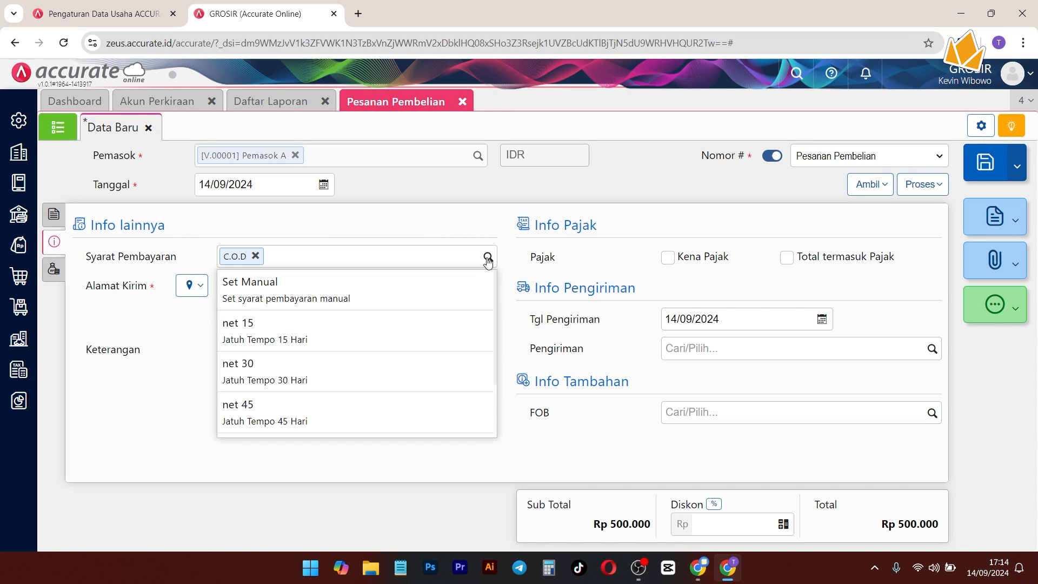
pyautogui.scroll(-1, 283, 318)
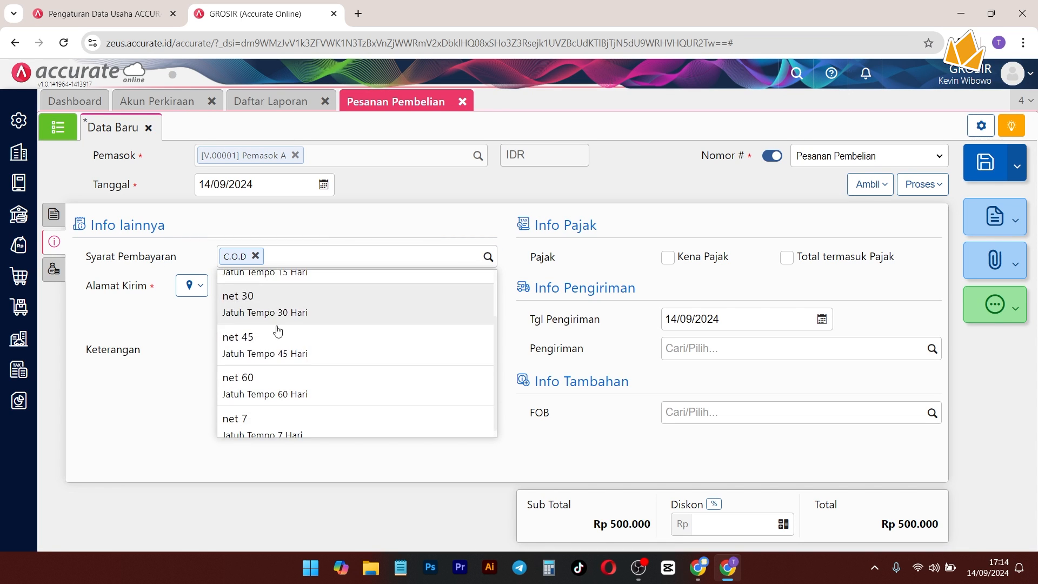
pyautogui.click(321, 387)
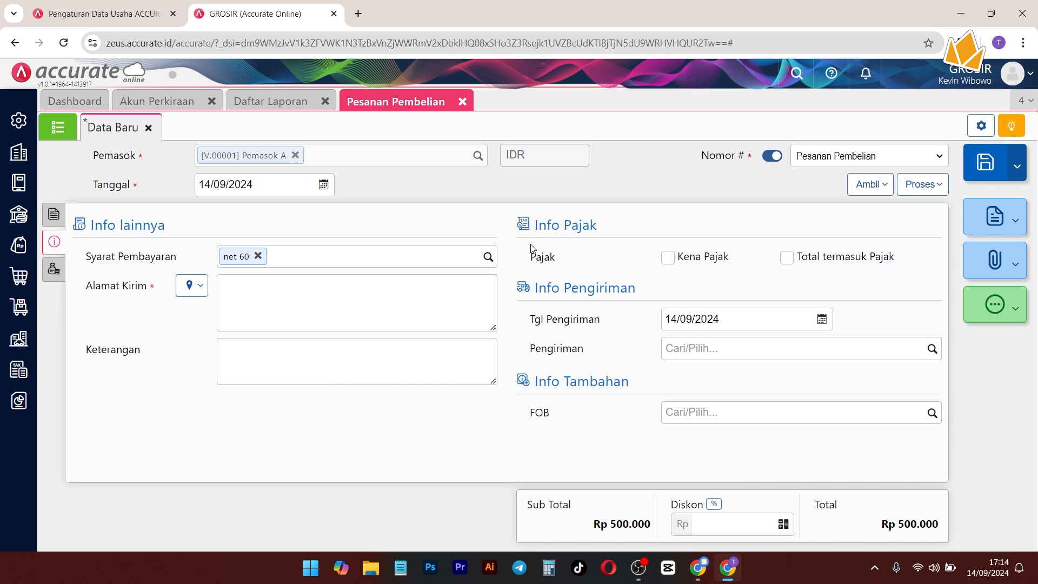
pyautogui.click(488, 258)
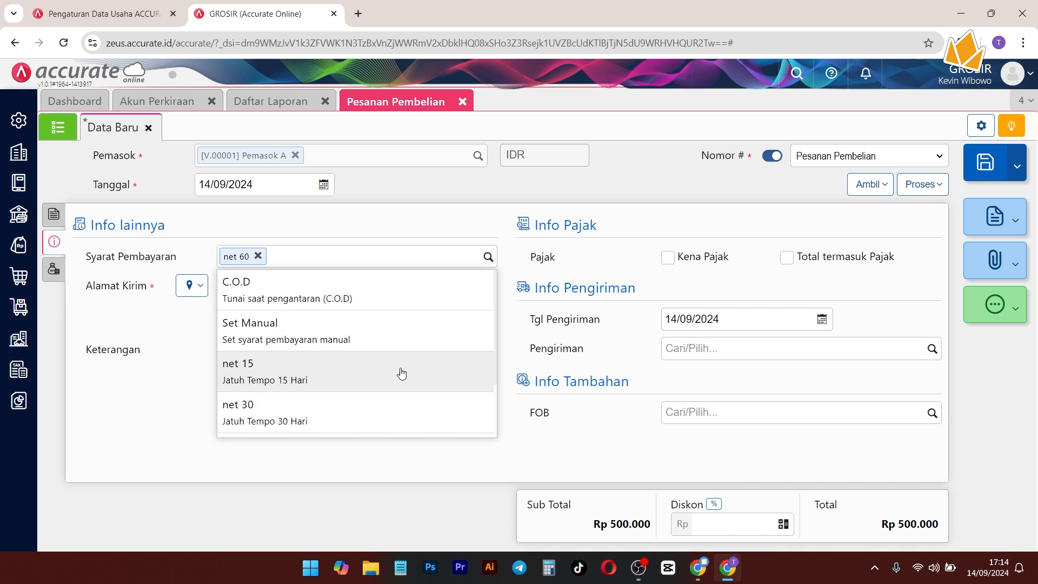
pyautogui.click(374, 405)
# Step: Enter bekasi as the purchase order's shipping address (Alamat Kirim)
pyautogui.click(198, 290)
pyautogui.click(345, 290)
pyautogui.write('bekasi')
pyautogui.click(416, 446)
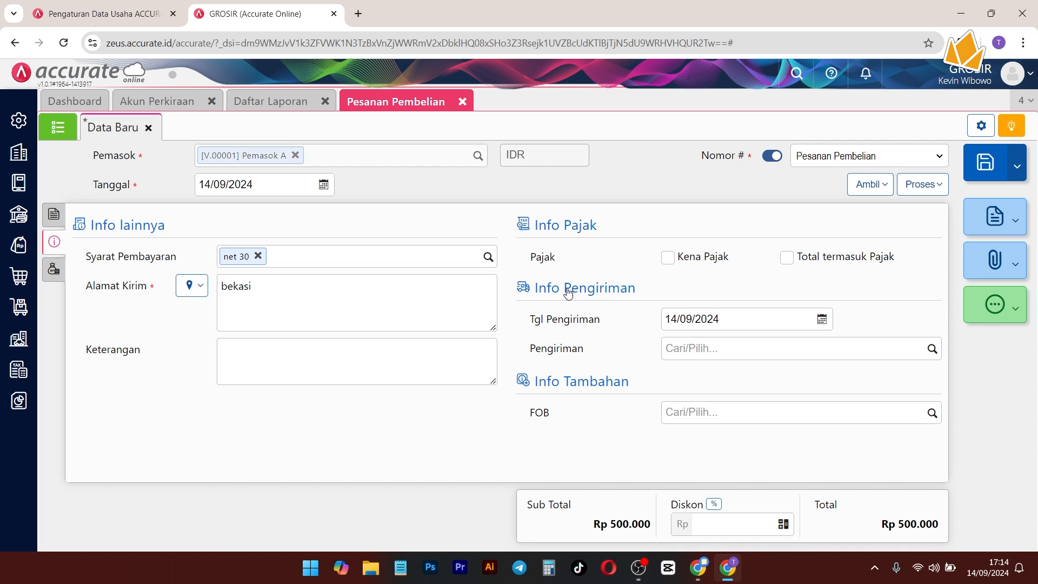
pyautogui.moveTo(565, 292); pyautogui.dragTo(591, 302)
pyautogui.moveTo(547, 383); pyautogui.dragTo(589, 383)
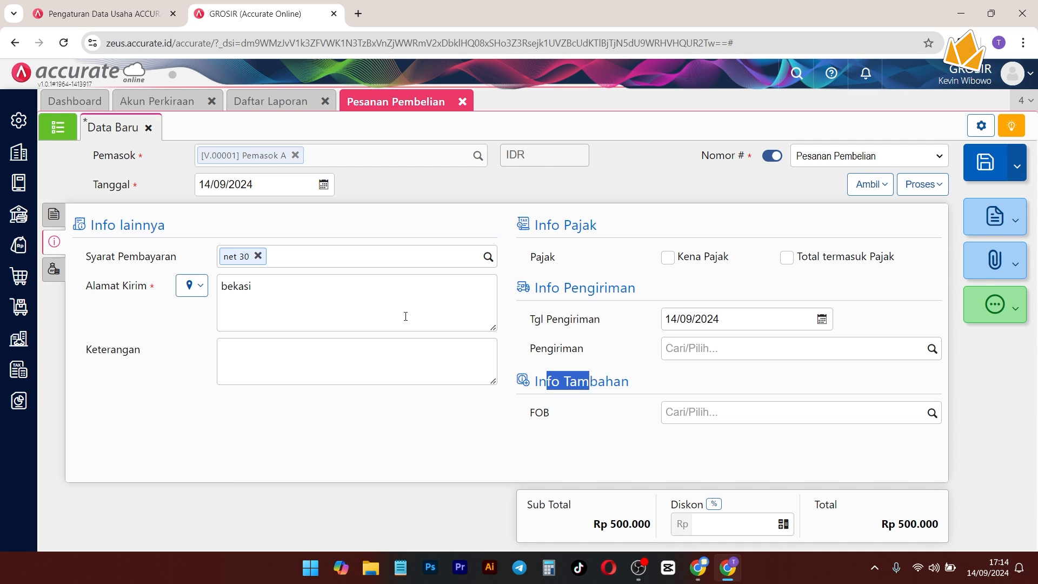
# Step: Check the accounts offered for the order's other costs (Biaya Lainnya), and save the purchase order
pyautogui.click(54, 269)
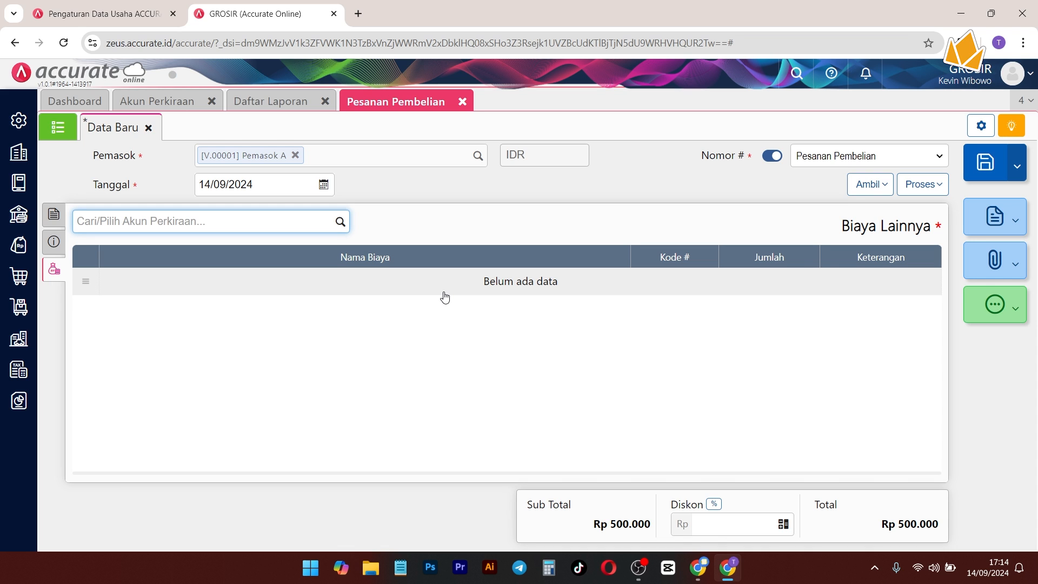
pyautogui.click(340, 222)
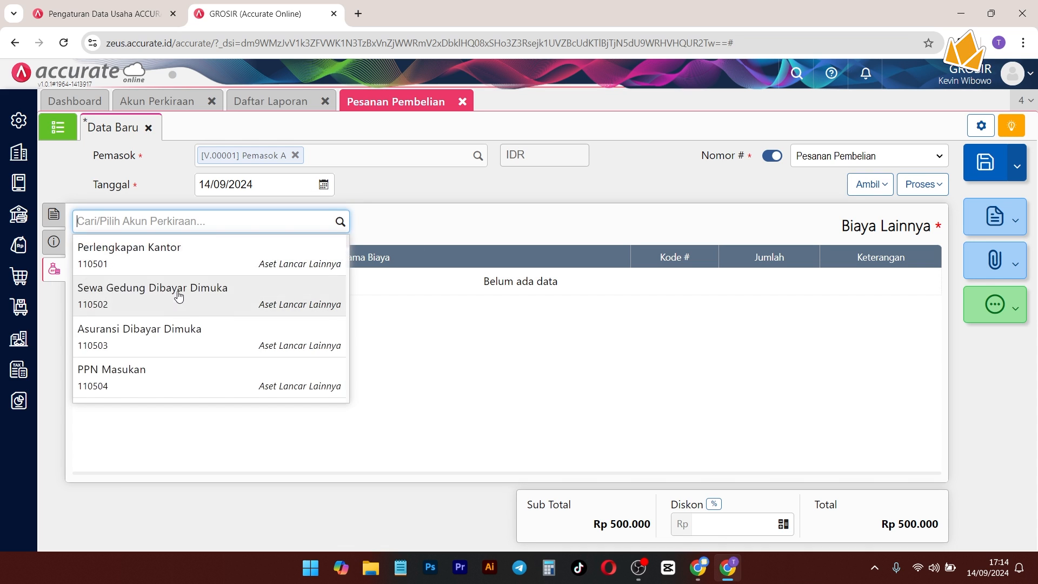
pyautogui.click(665, 440)
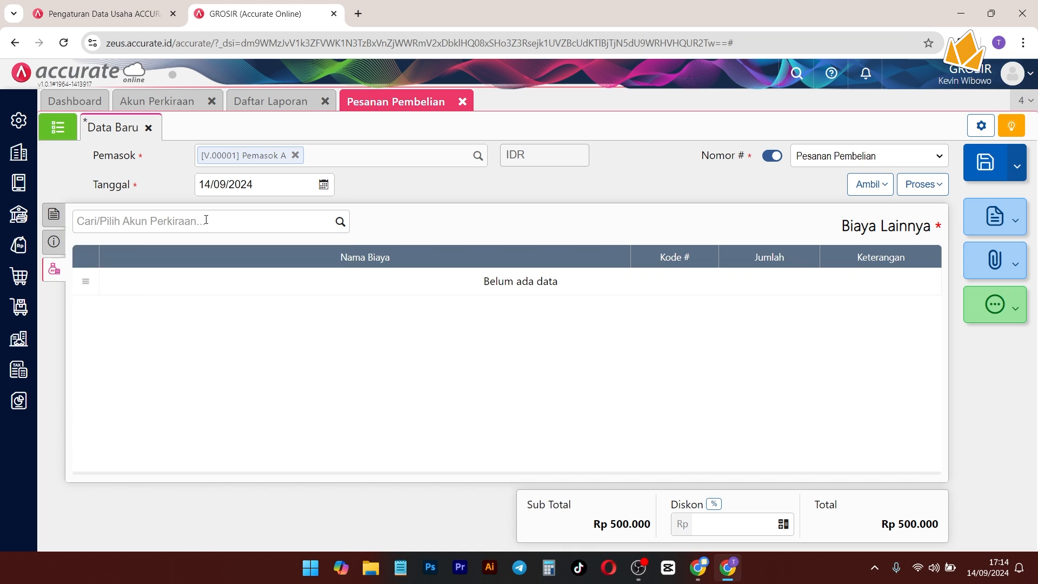
pyautogui.click(56, 219)
pyautogui.click(963, 158)
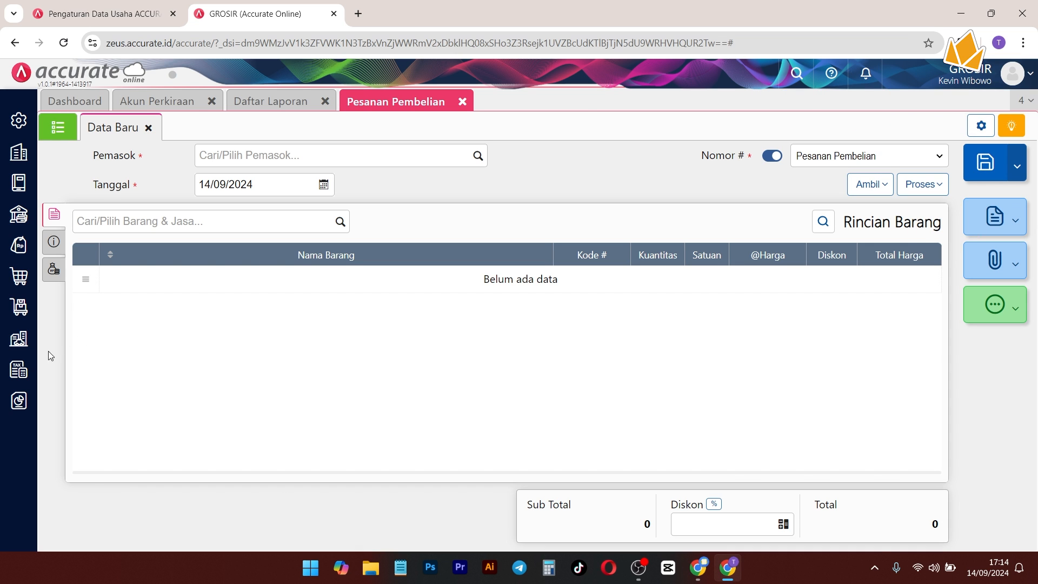
# Step: Refresh the Daftar Permintaan Barang report to check the request's status, and close both item request reports
pyautogui.click(21, 310)
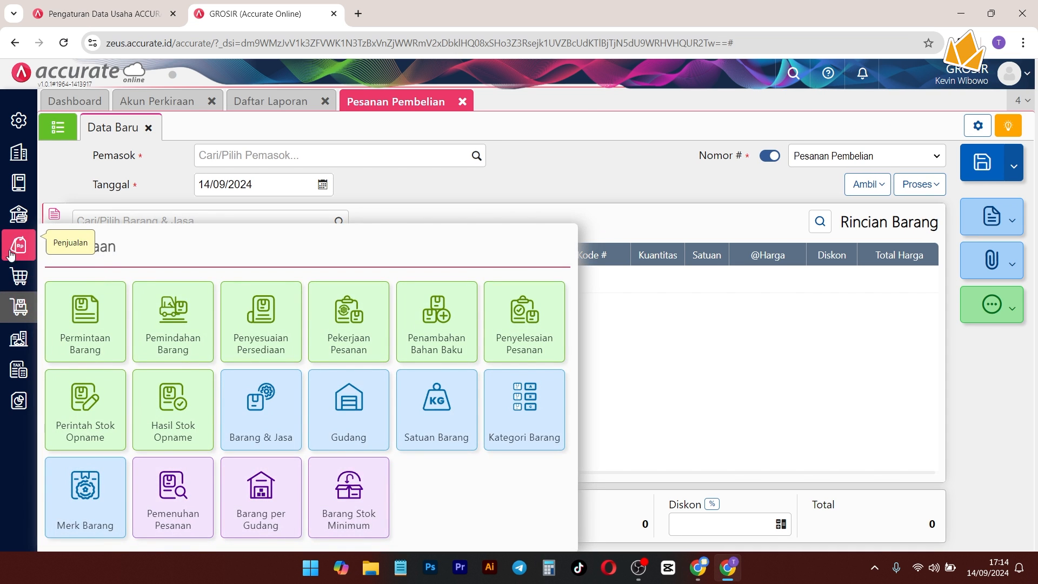
pyautogui.click(19, 277)
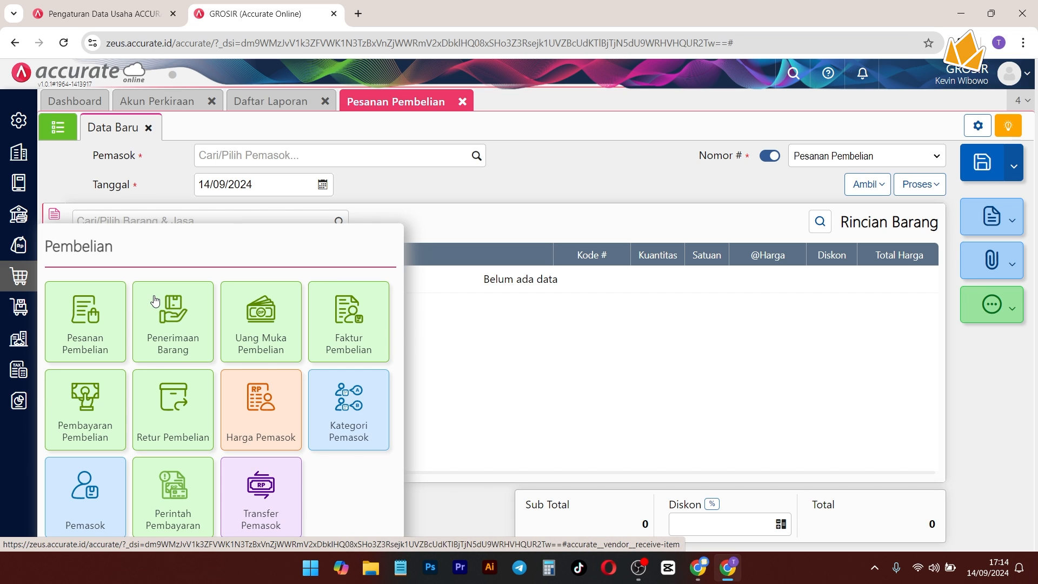
pyautogui.click(265, 102)
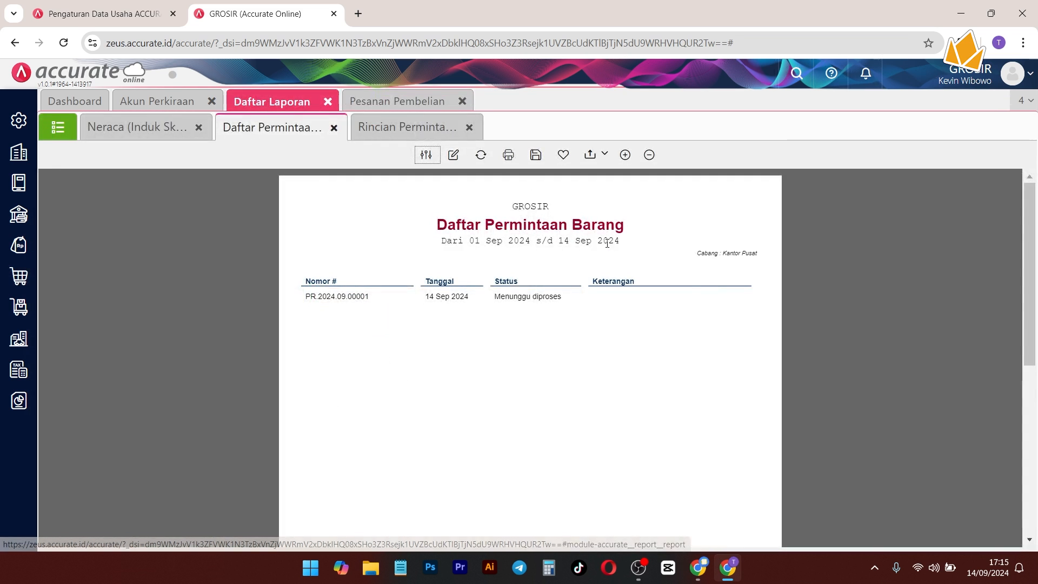
pyautogui.click(481, 155)
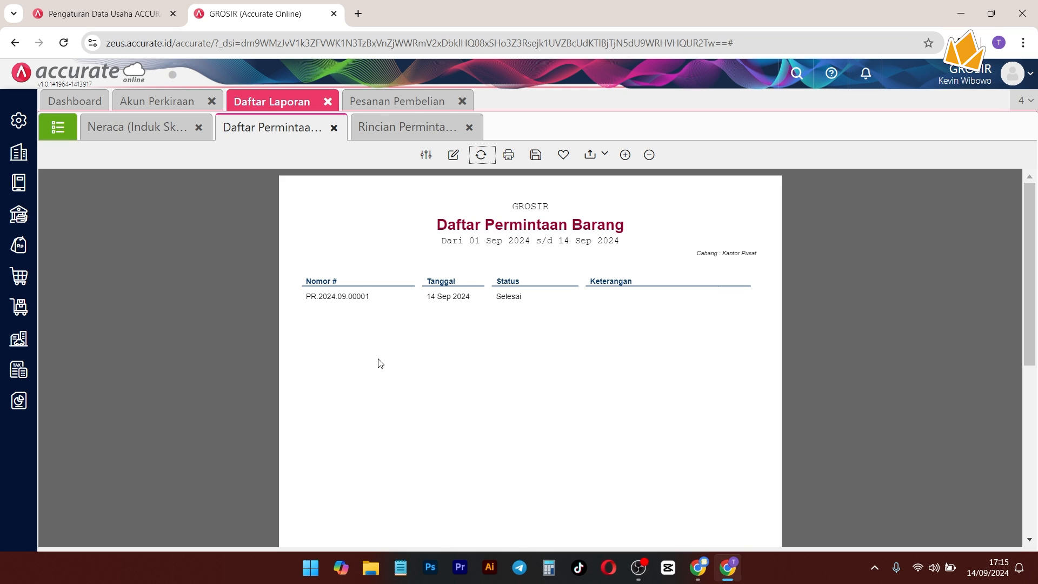
pyautogui.click(334, 127)
pyautogui.click(333, 128)
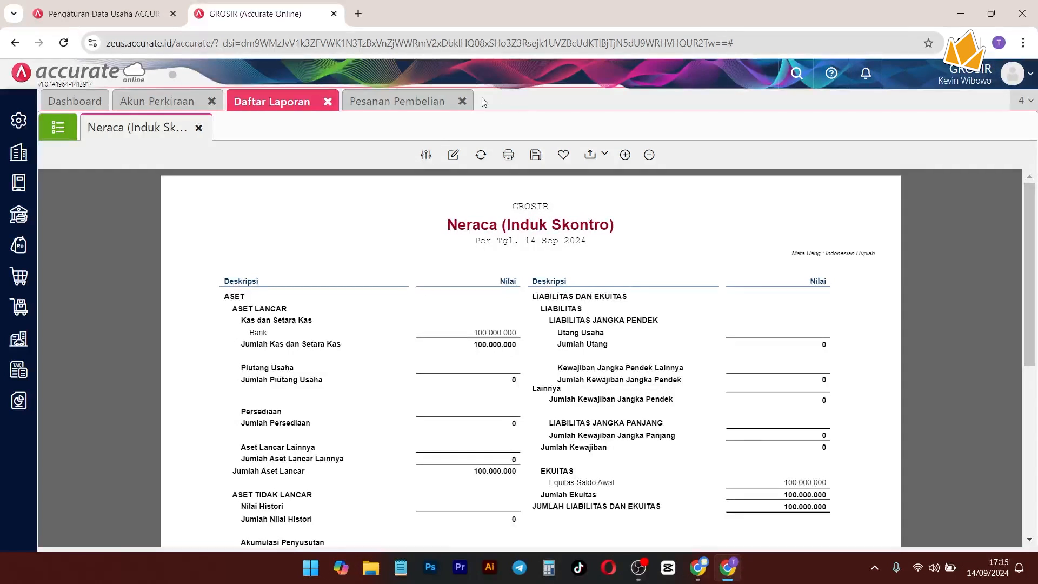
# Step: Start a new goods receipt (Penerimaan Barang) with Pemasok A as the supplier
pyautogui.click(395, 101)
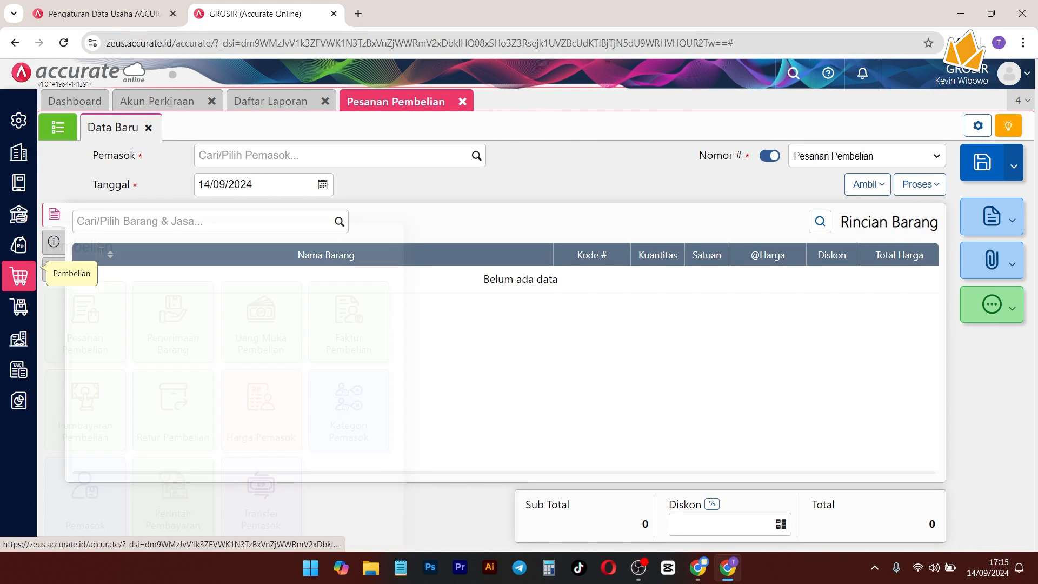
pyautogui.click(7, 279)
pyautogui.click(198, 310)
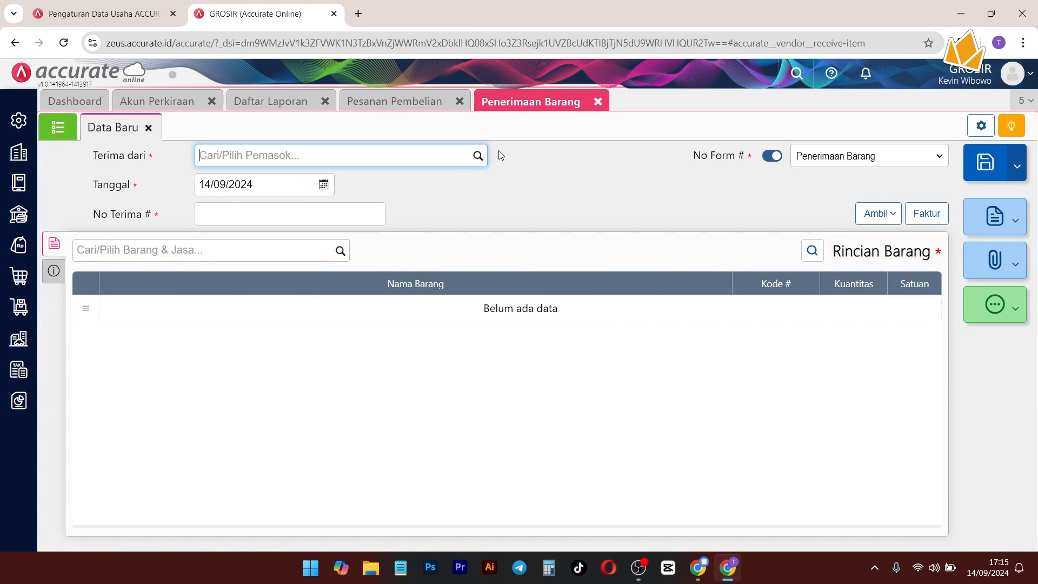
pyautogui.click(478, 156)
pyautogui.click(271, 182)
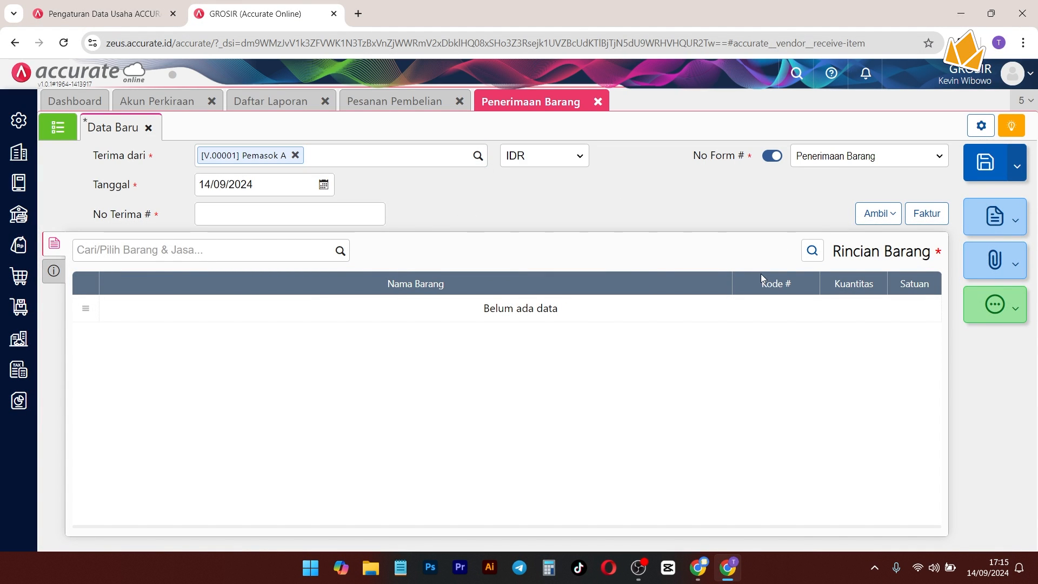
# Step: Try to load the purchase order (Pesanan) into the goods receipt
pyautogui.click(864, 213)
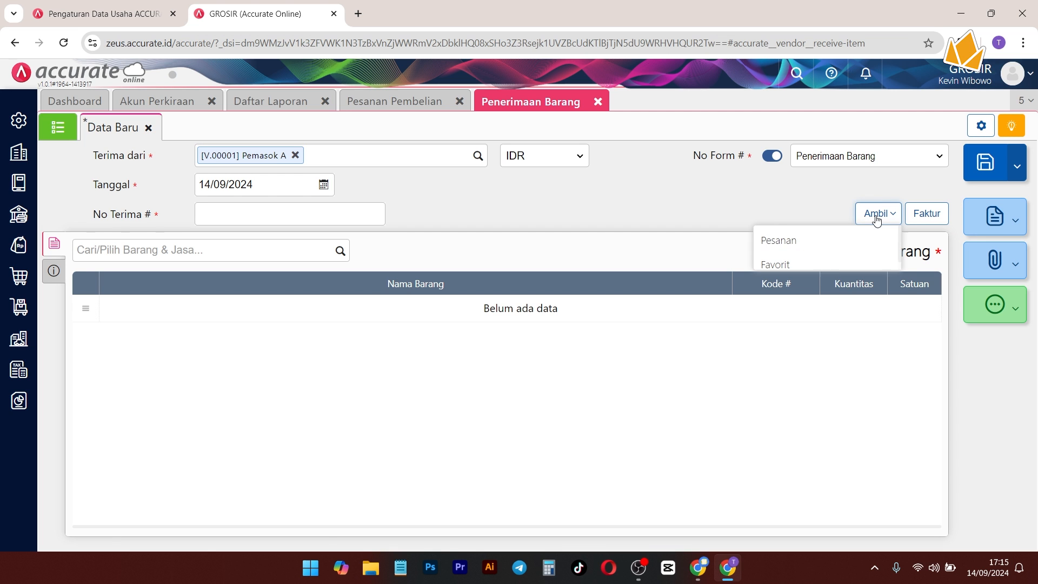
pyautogui.click(837, 232)
pyautogui.click(666, 345)
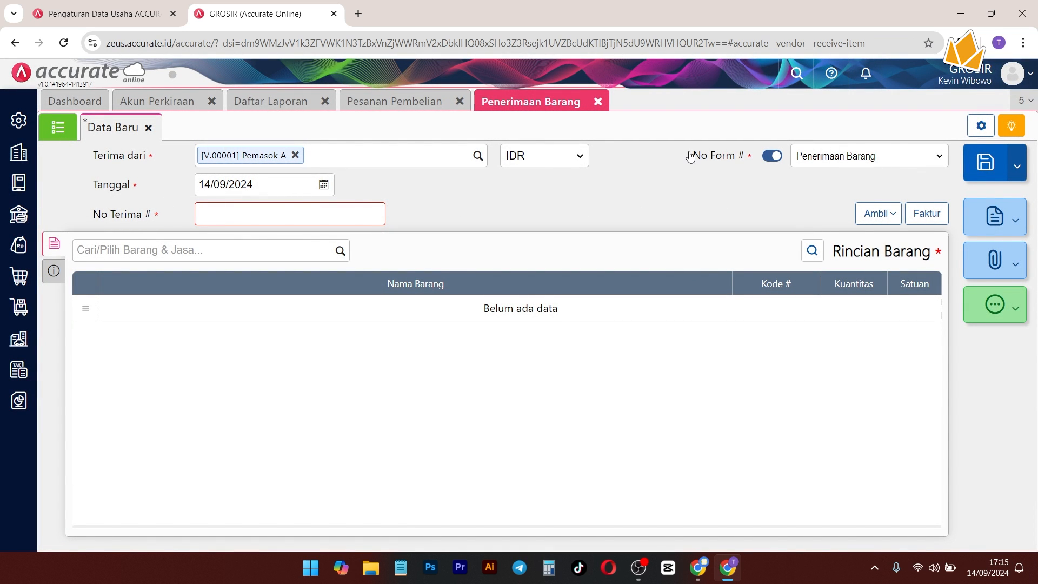
pyautogui.moveTo(691, 158); pyautogui.dragTo(743, 162)
pyautogui.moveTo(90, 214); pyautogui.dragTo(159, 218)
pyautogui.moveTo(686, 162); pyautogui.dragTo(746, 162)
pyautogui.click(210, 215)
pyautogui.moveTo(151, 215); pyautogui.dragTo(98, 222)
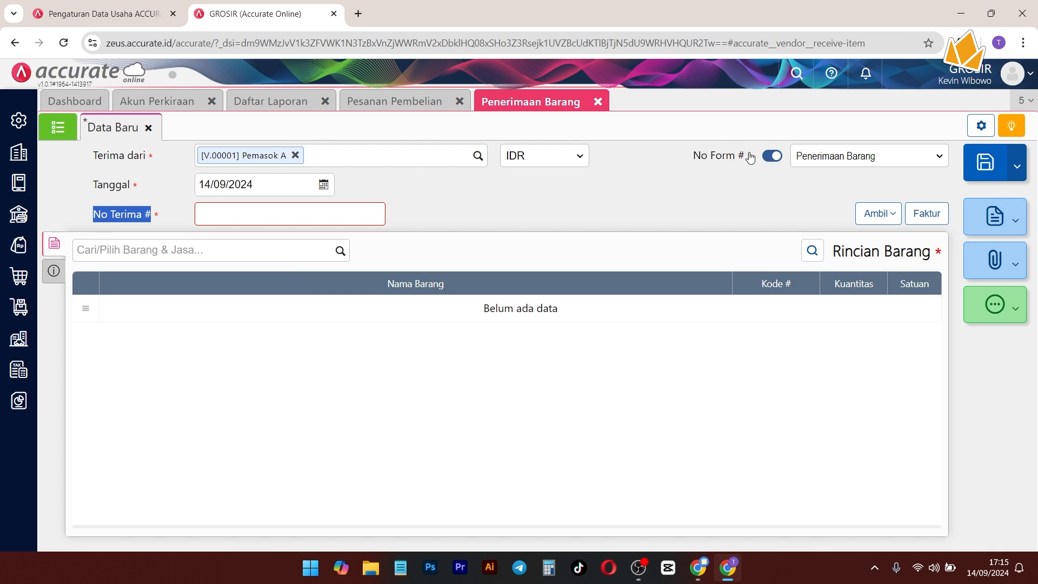
pyautogui.click(536, 186)
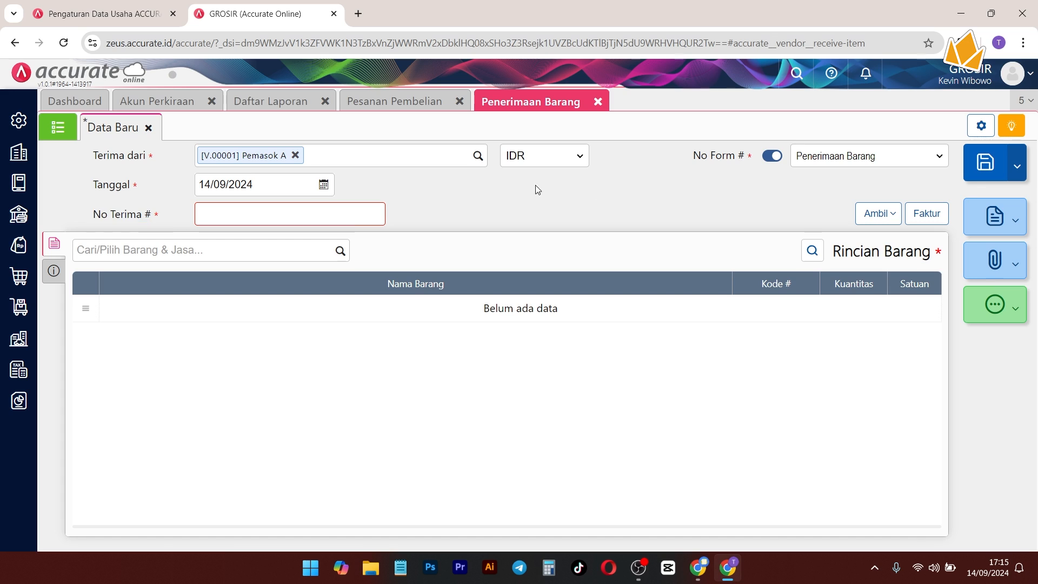
pyautogui.moveTo(151, 217); pyautogui.dragTo(91, 216)
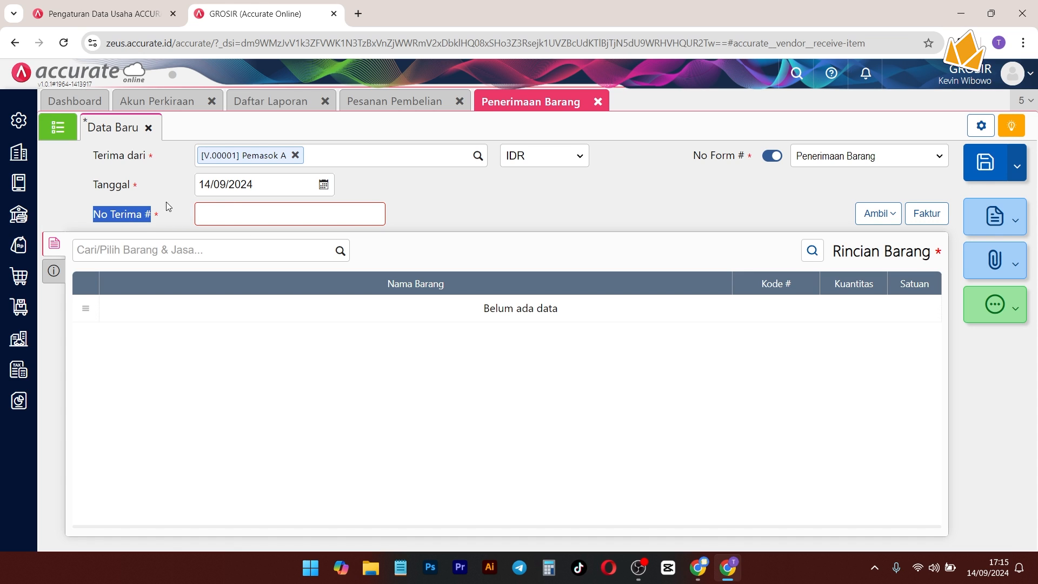
# Step: Enter 13124124 as the goods receipt's receipt number (No Terima)
pyautogui.click(204, 208)
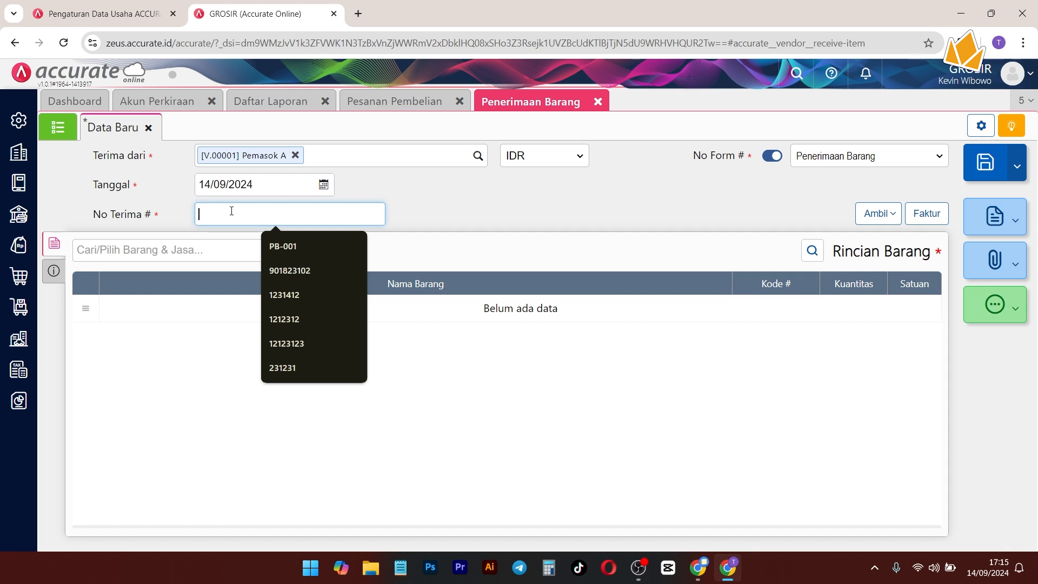
pyautogui.write('131243')
pyautogui.click(455, 219)
# Step: Copy Barang A, 100 PCS, into the goods receipt from Pemasok A's purchase order (Pesanan)
pyautogui.click(887, 213)
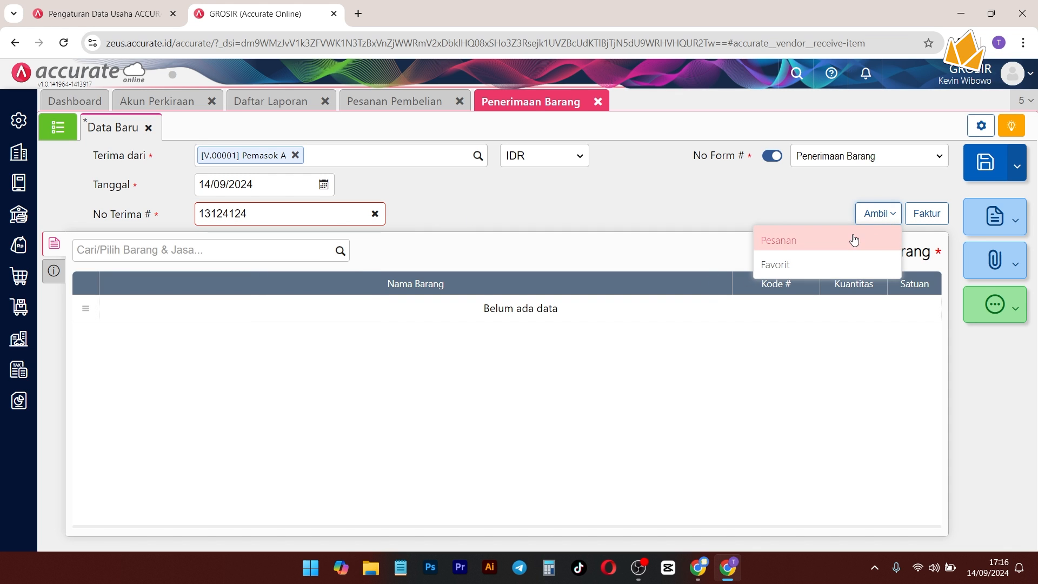
pyautogui.click(855, 236)
pyautogui.click(557, 197)
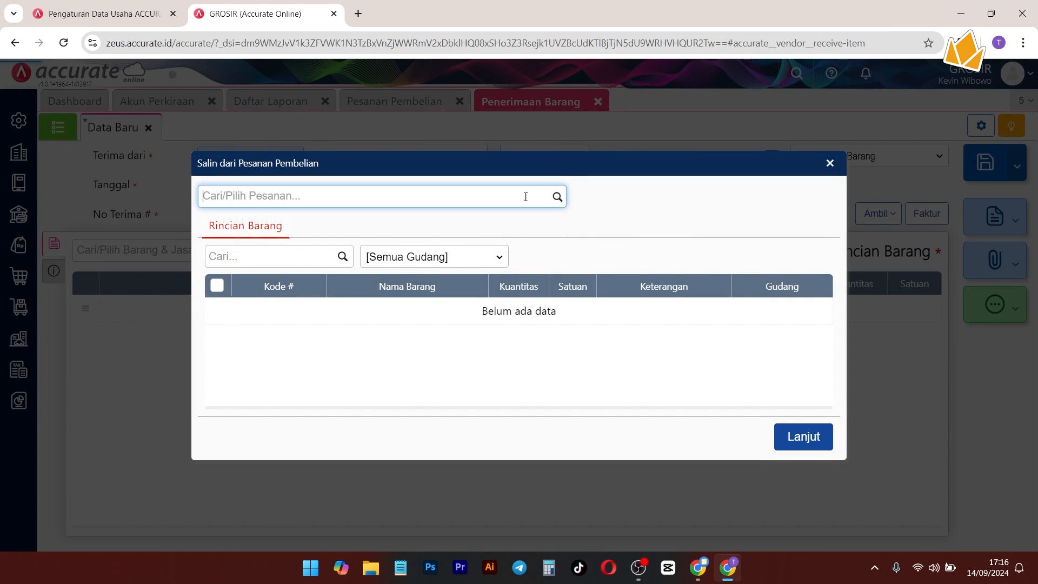
pyautogui.click(365, 241)
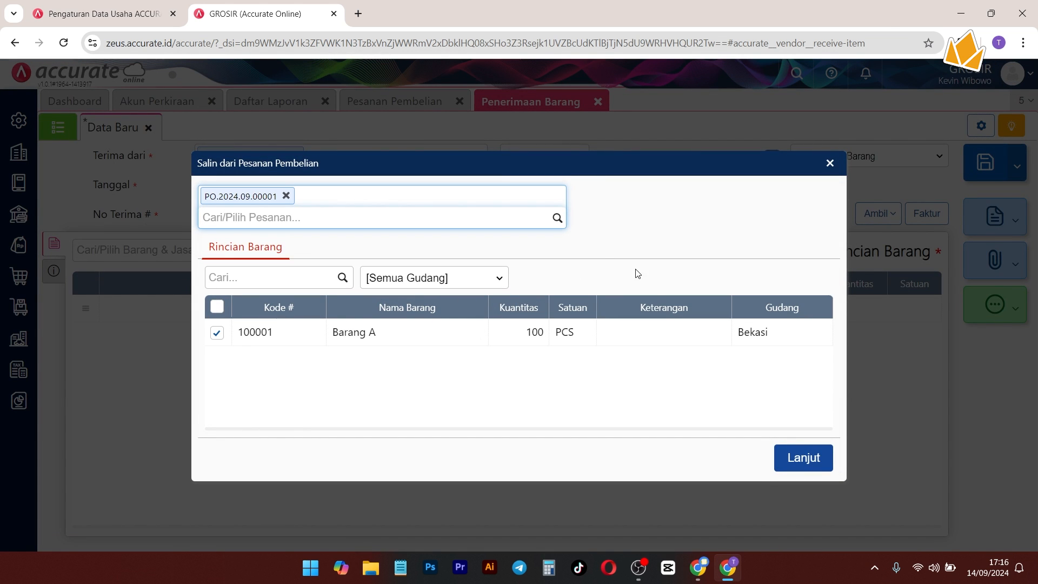
pyautogui.click(803, 458)
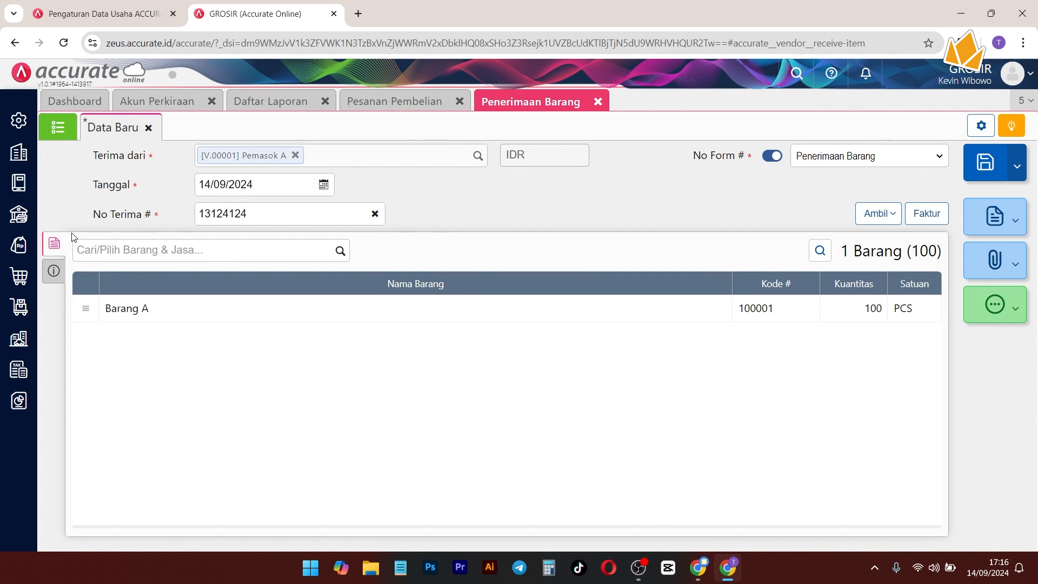
# Step: Check the goods receipt's additional and shipping information, and save the receipt
pyautogui.click(54, 271)
pyautogui.click(262, 305)
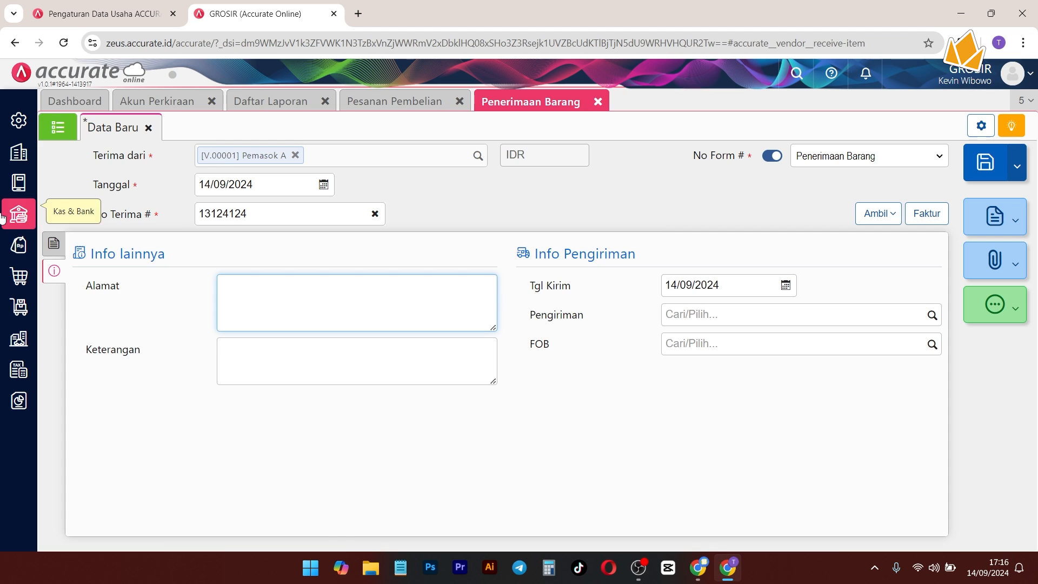
pyautogui.click(54, 242)
pyautogui.click(988, 170)
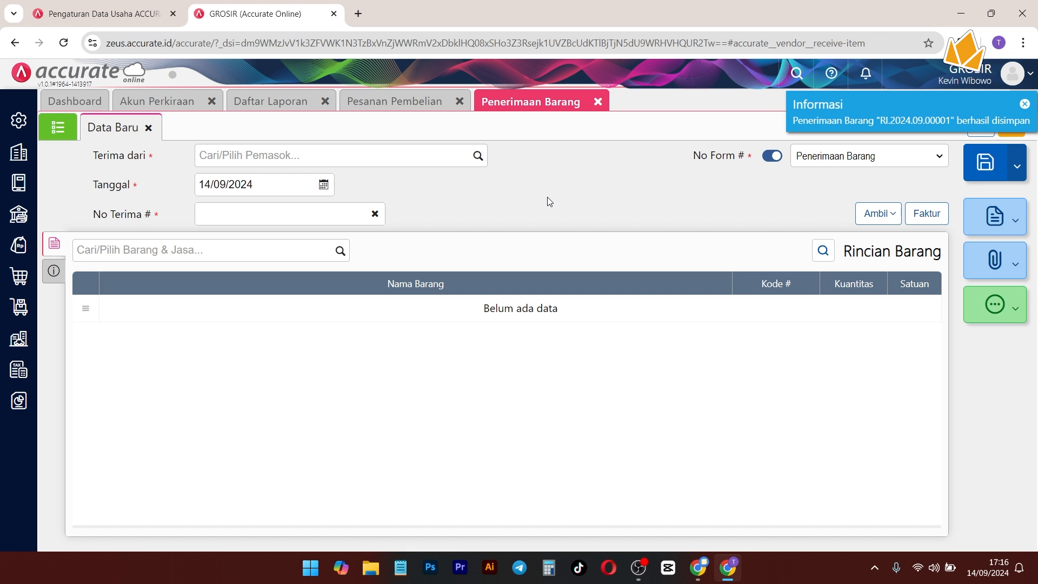
# Step: Open the saved goods receipt from the list and examine the accounts in its journal details (Rincian Jurnal)
pyautogui.click(58, 127)
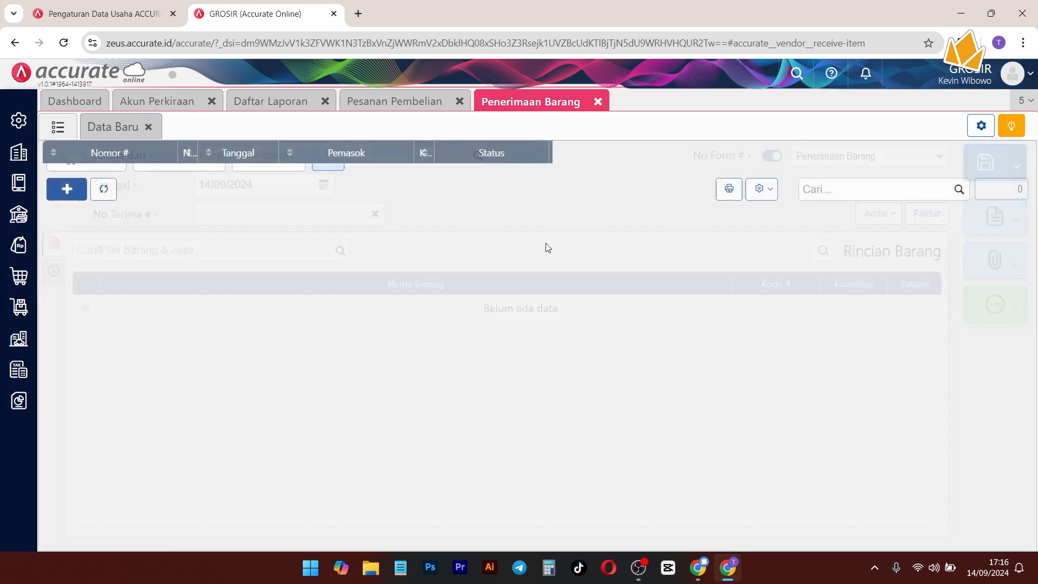
pyautogui.click(312, 244)
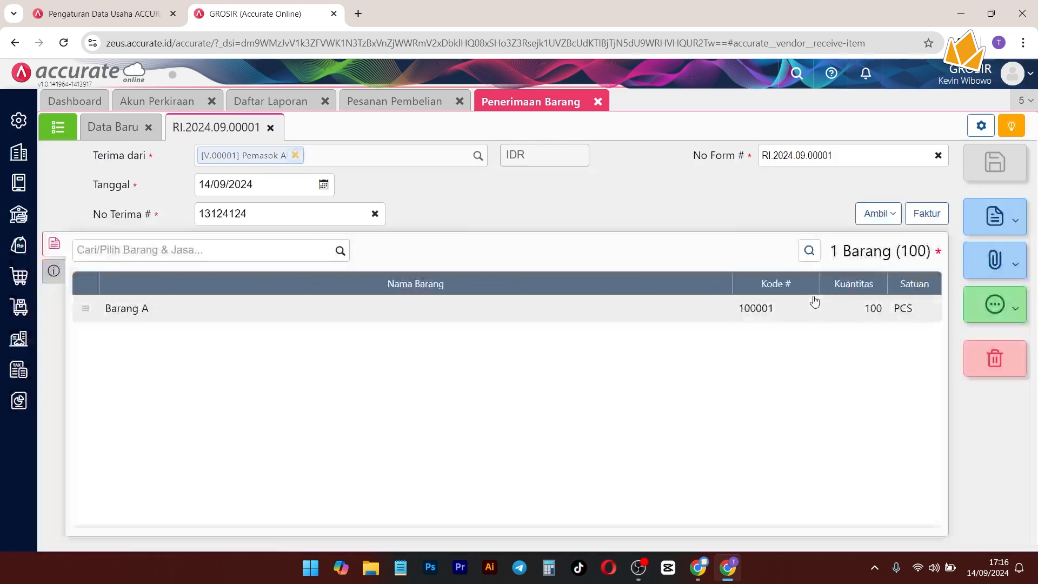
pyautogui.click(1004, 306)
pyautogui.click(915, 417)
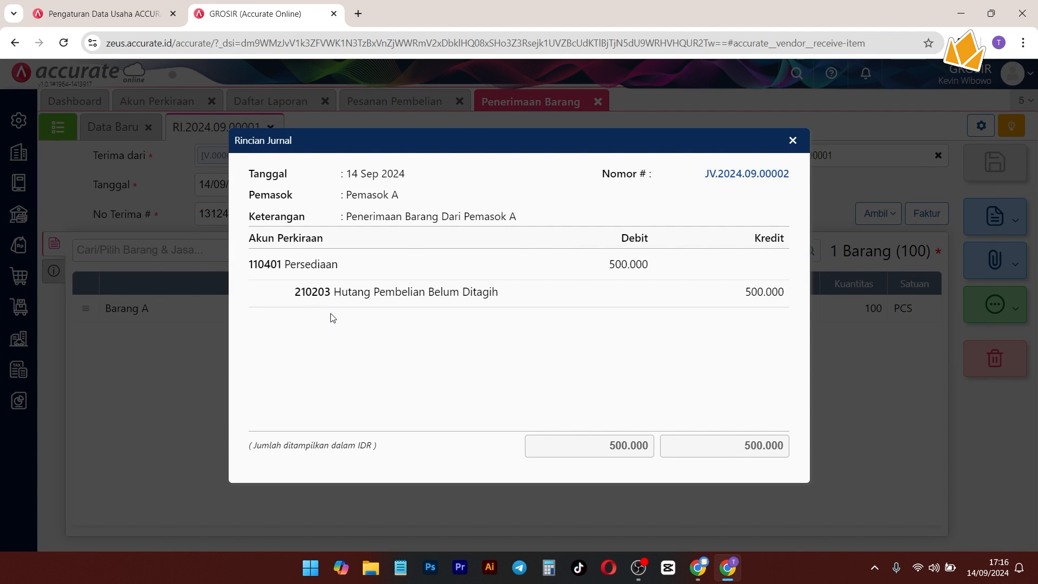
pyautogui.moveTo(347, 294); pyautogui.dragTo(493, 307)
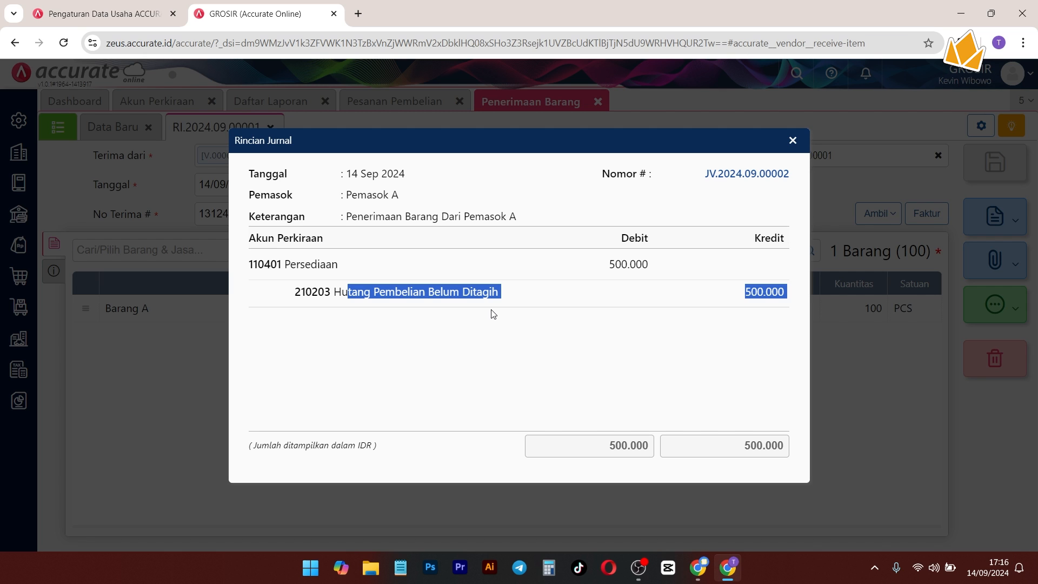
pyautogui.click(793, 141)
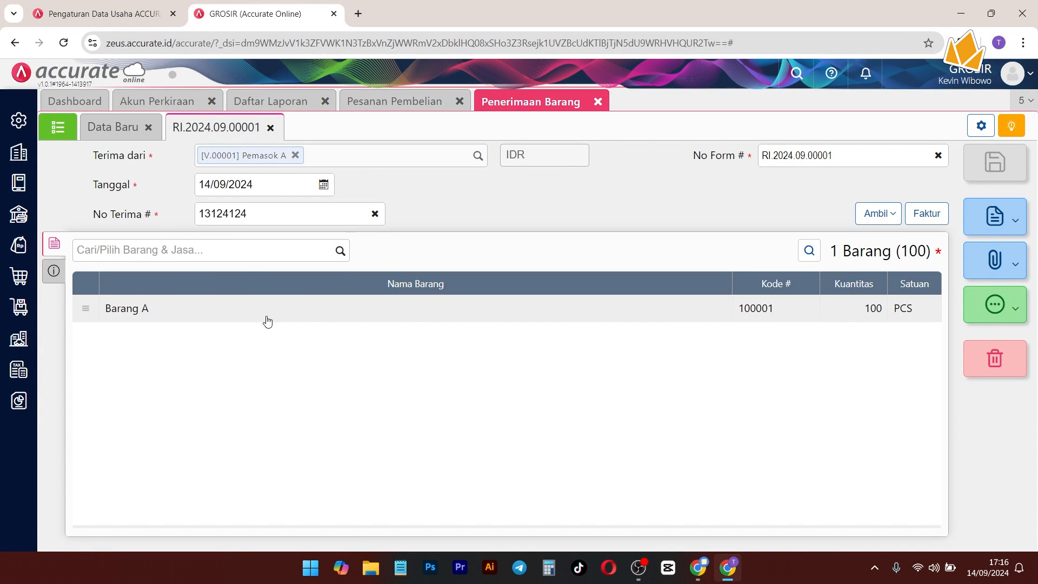
# Step: Refresh the Neraca (Induk Skontro) balance sheet and examine the Persediaan and Hutang Pembelian Belum Ditagih amounts
pyautogui.click(279, 100)
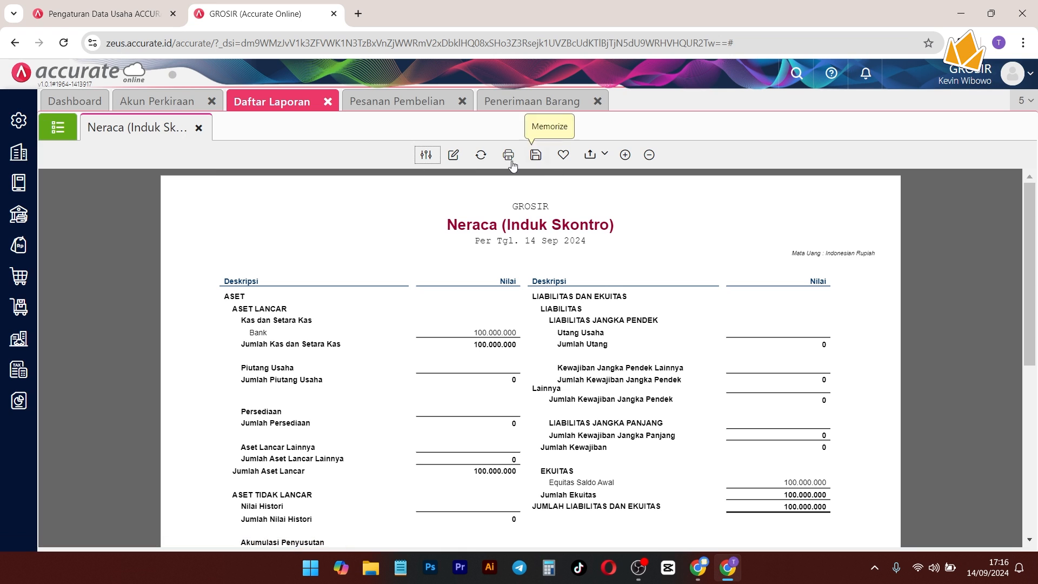
pyautogui.click(479, 156)
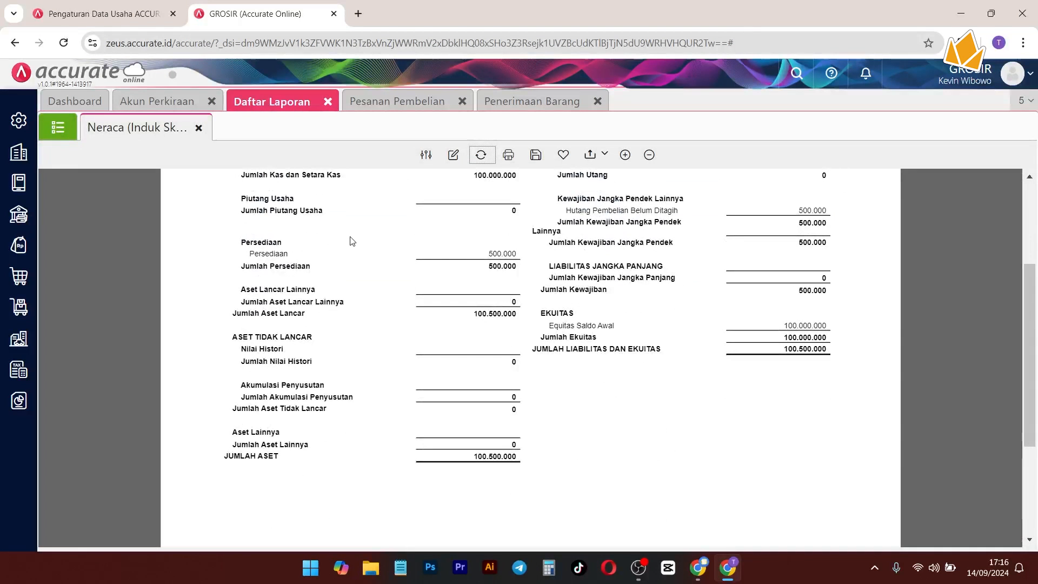
pyautogui.scroll(1, 341, 386)
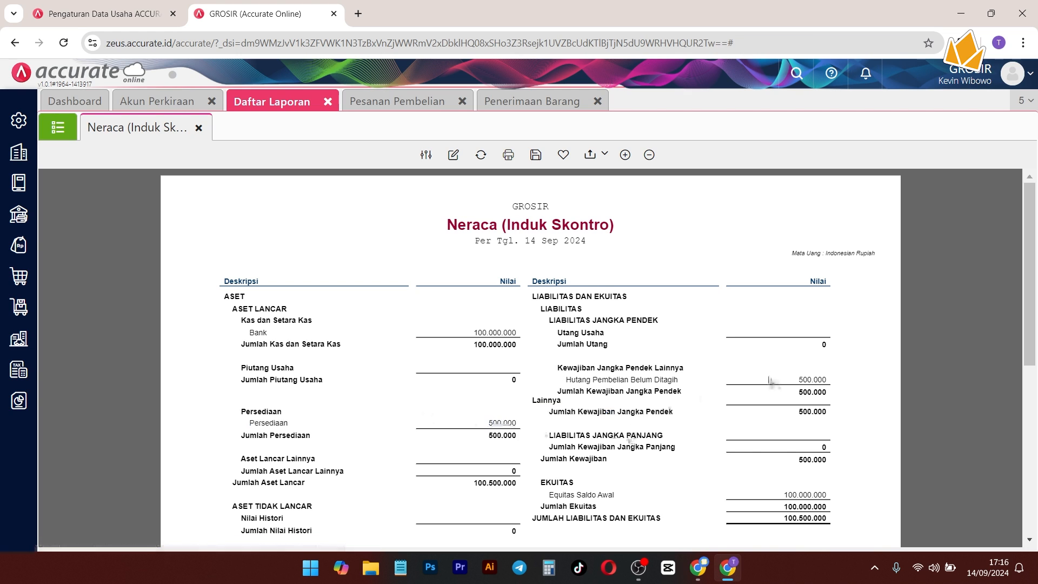
pyautogui.moveTo(790, 379); pyautogui.dragTo(818, 379)
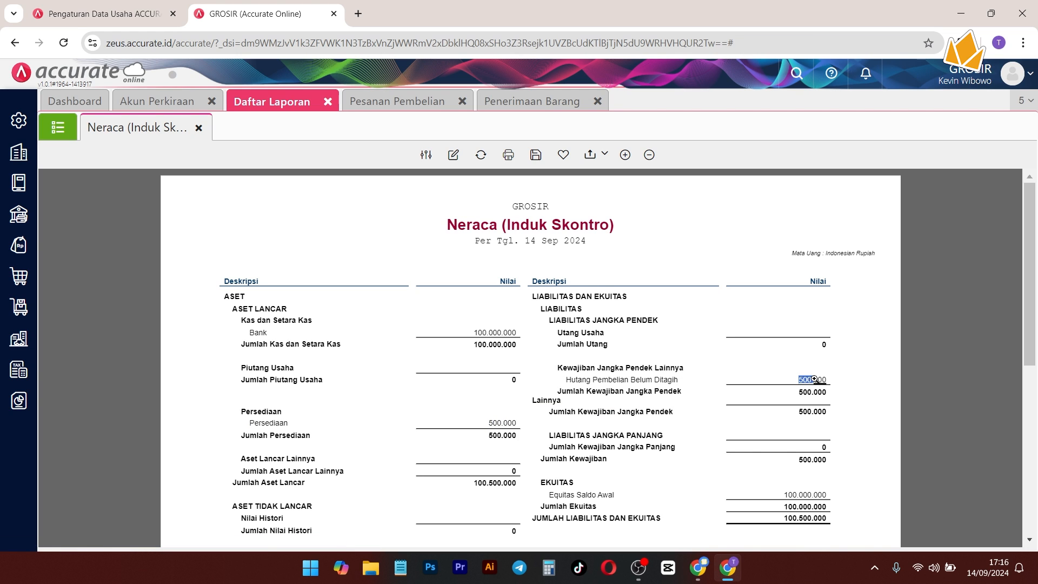
# Step: Close the goods receipt and purchase order forms, and start a new purchase invoice (Faktur Pembelian) with Pemasok A as supplier
pyautogui.click(598, 101)
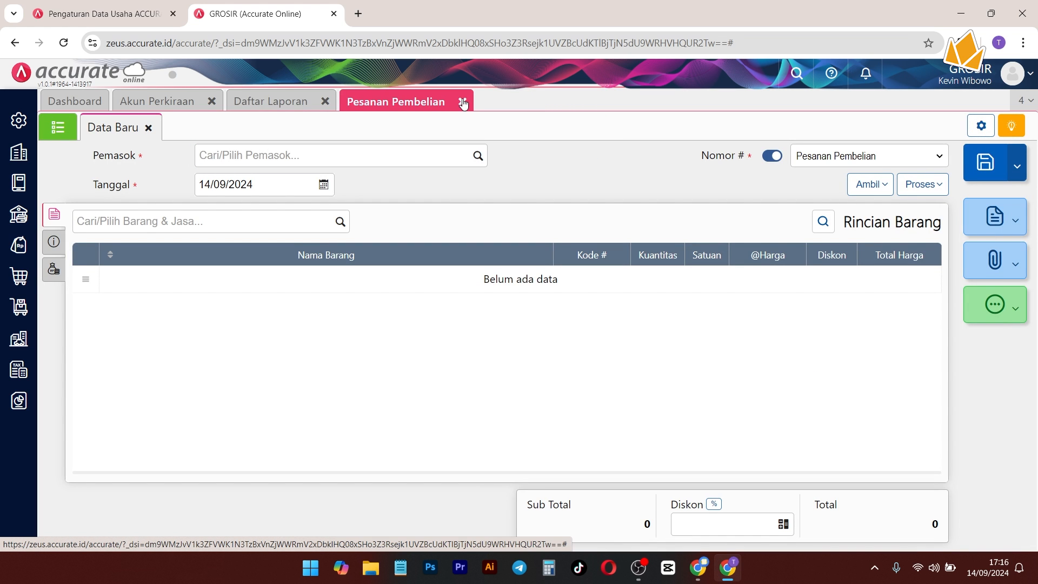
pyautogui.click(464, 102)
pyautogui.click(20, 276)
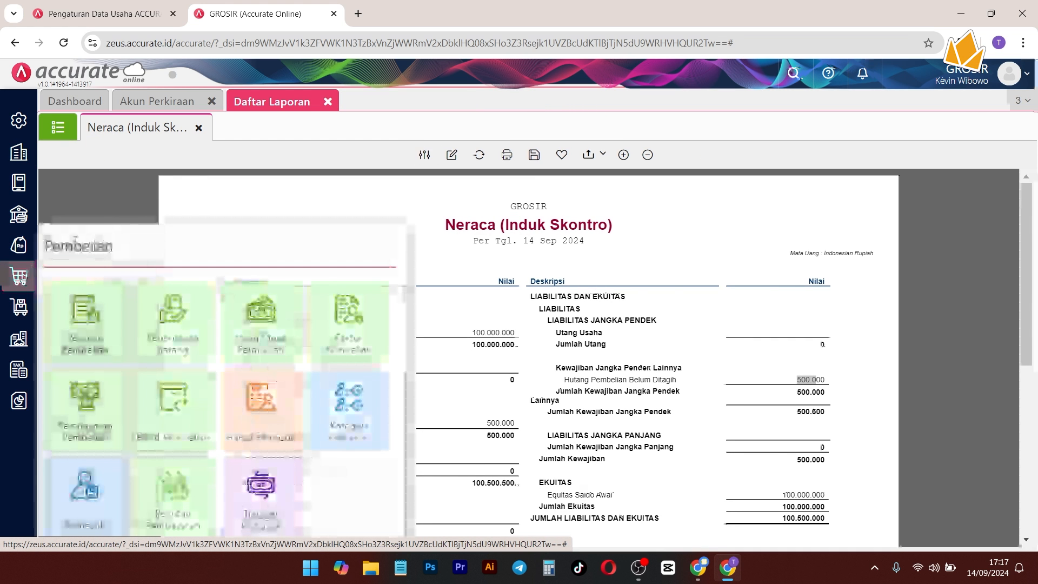
pyautogui.click(354, 325)
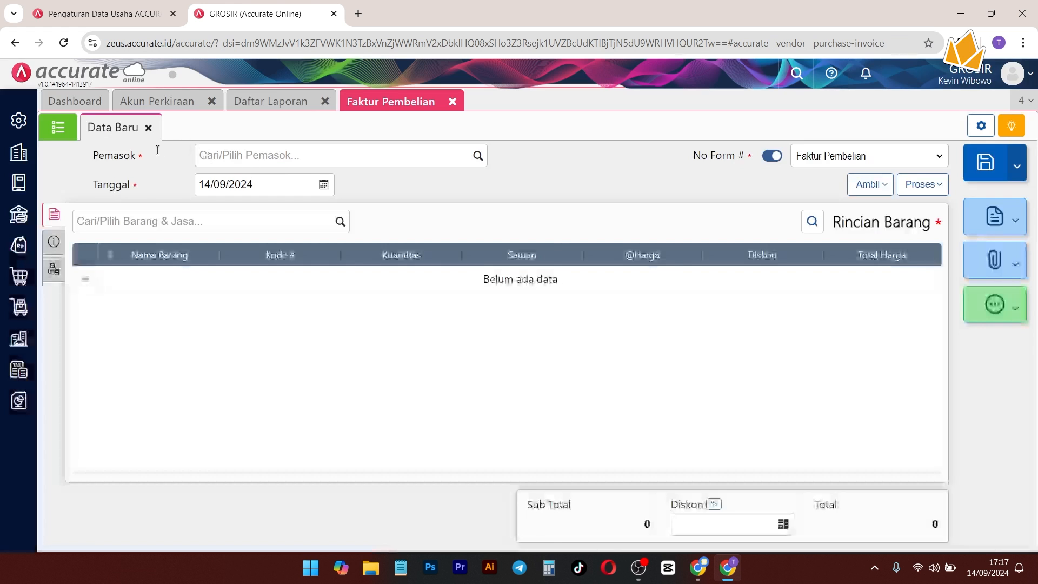
pyautogui.click(479, 157)
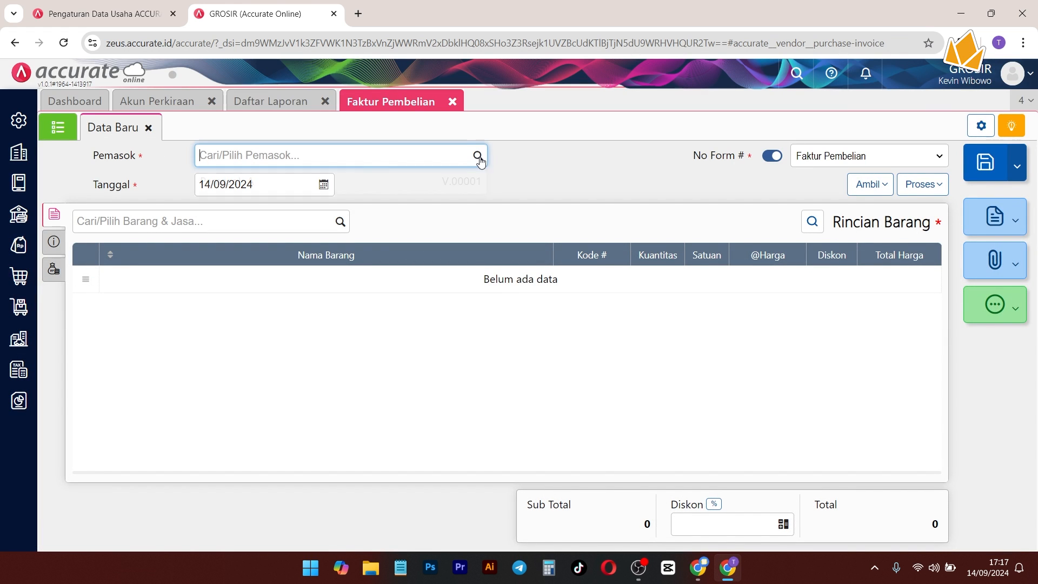
pyautogui.click(384, 184)
# Step: Copy Barang A, 100 PCS, into the purchase invoice from goods receipt (Penerimaan) 13124124
pyautogui.click(881, 192)
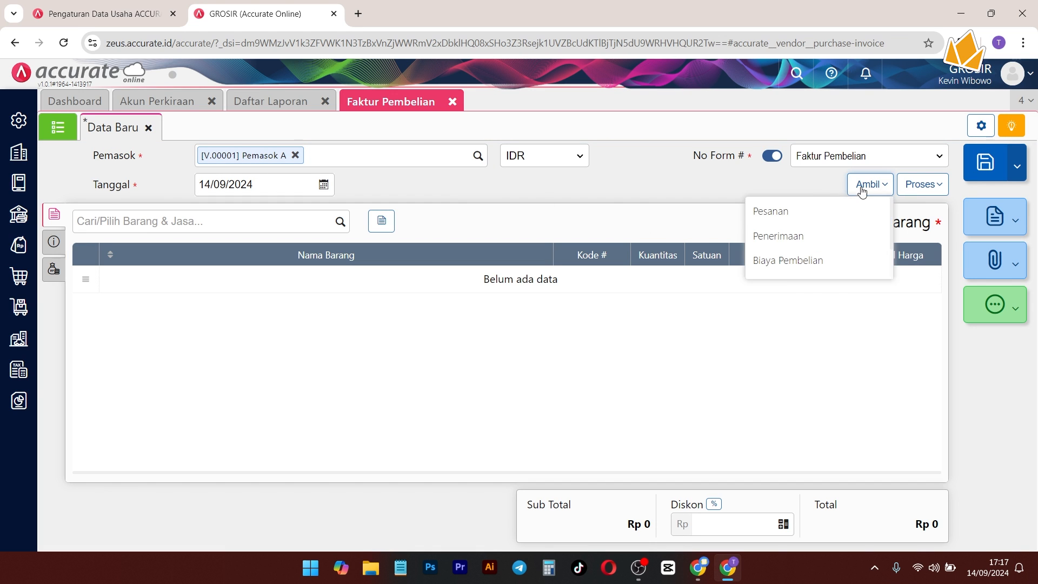
pyautogui.click(779, 237)
pyautogui.click(556, 196)
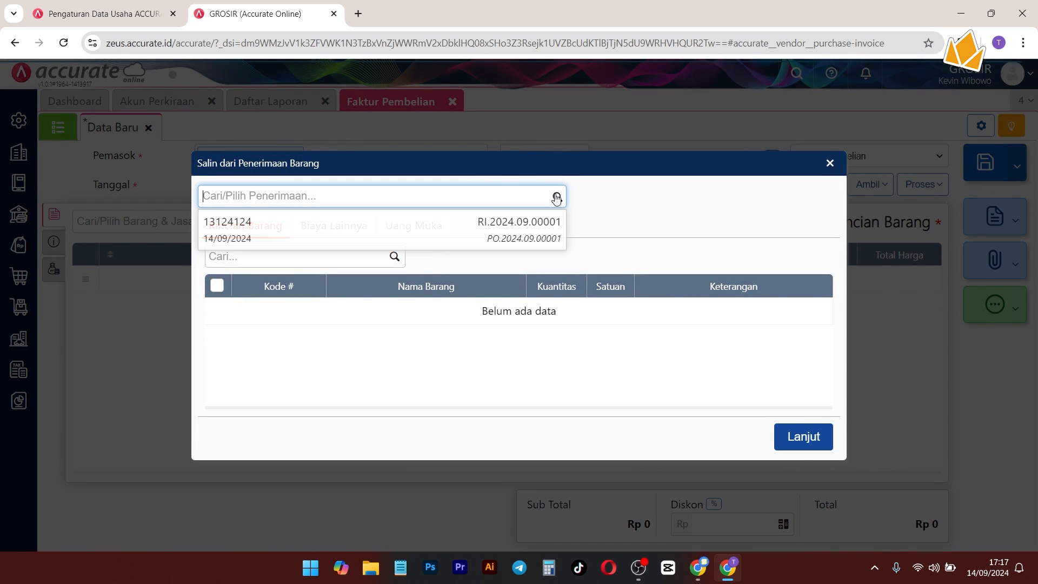
pyautogui.click(498, 229)
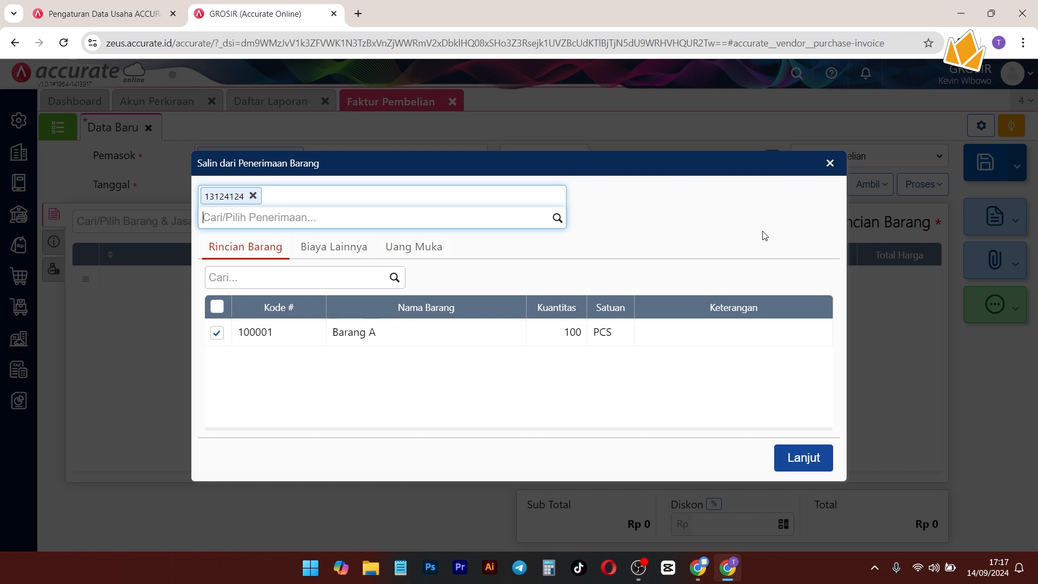
pyautogui.click(777, 452)
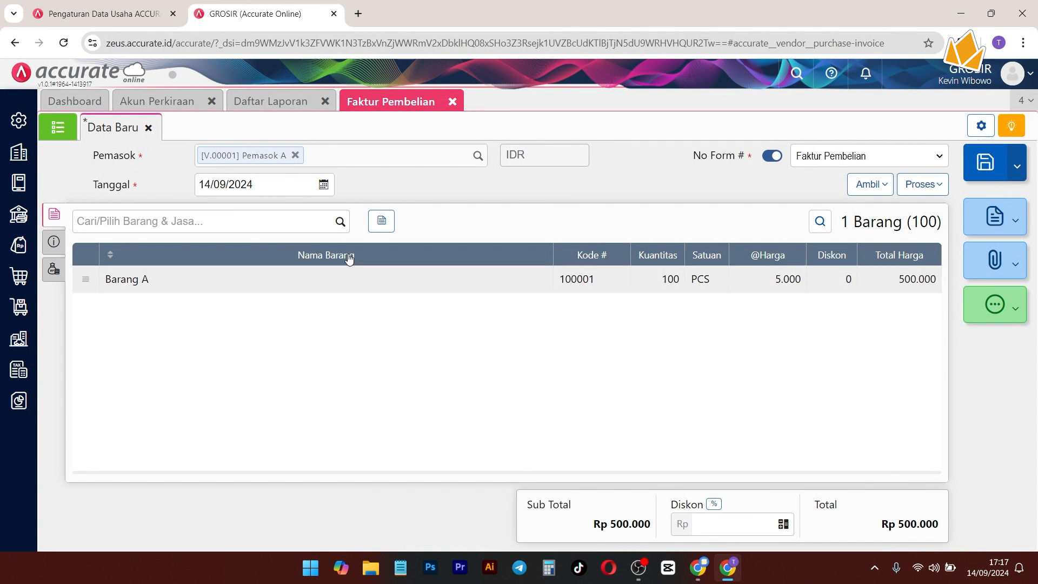
pyautogui.click(54, 242)
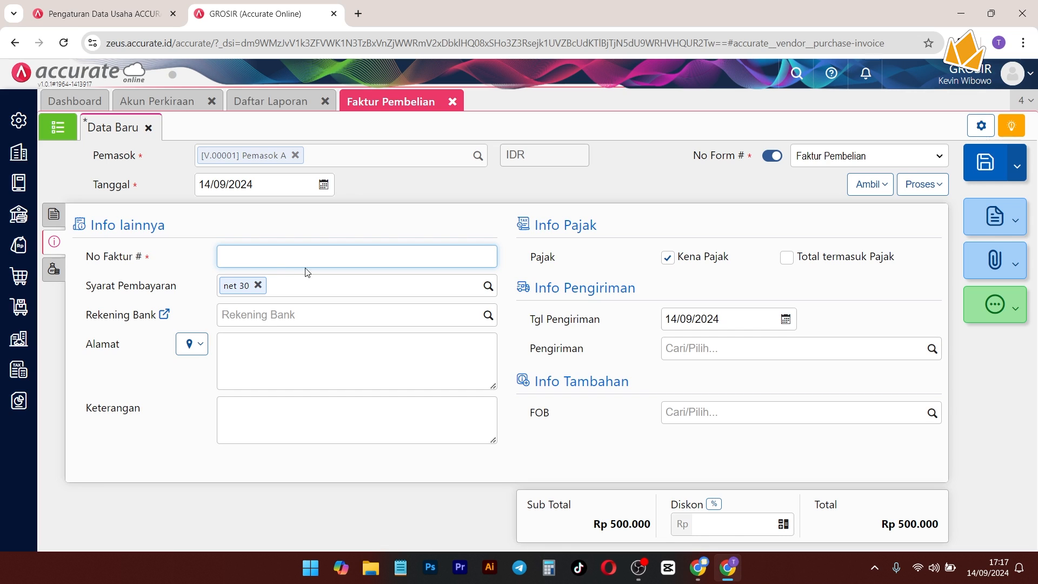
pyautogui.write('1312412412')
pyautogui.moveTo(693, 156); pyautogui.dragTo(732, 161)
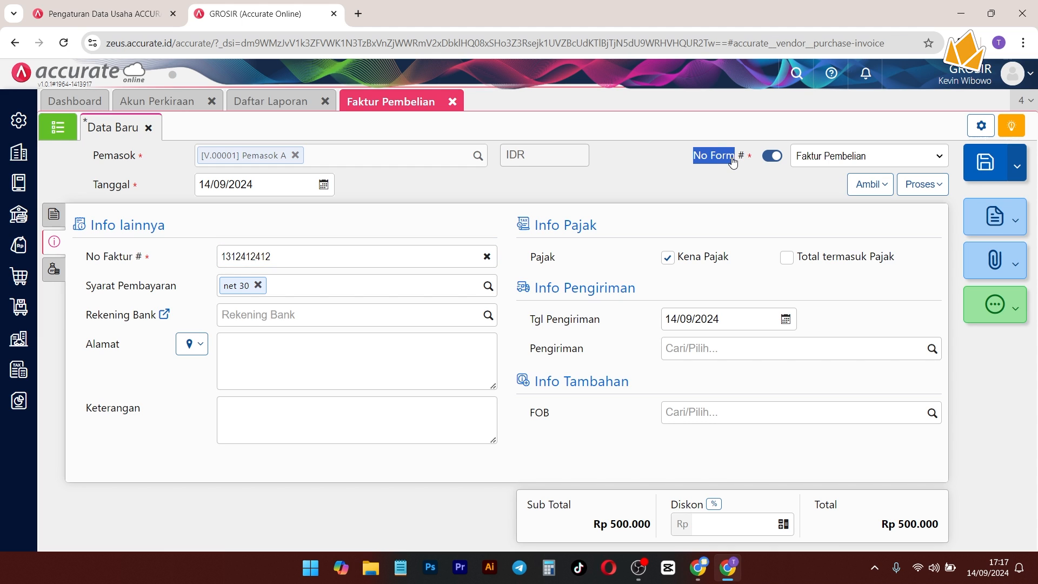
pyautogui.moveTo(153, 262); pyautogui.dragTo(94, 262)
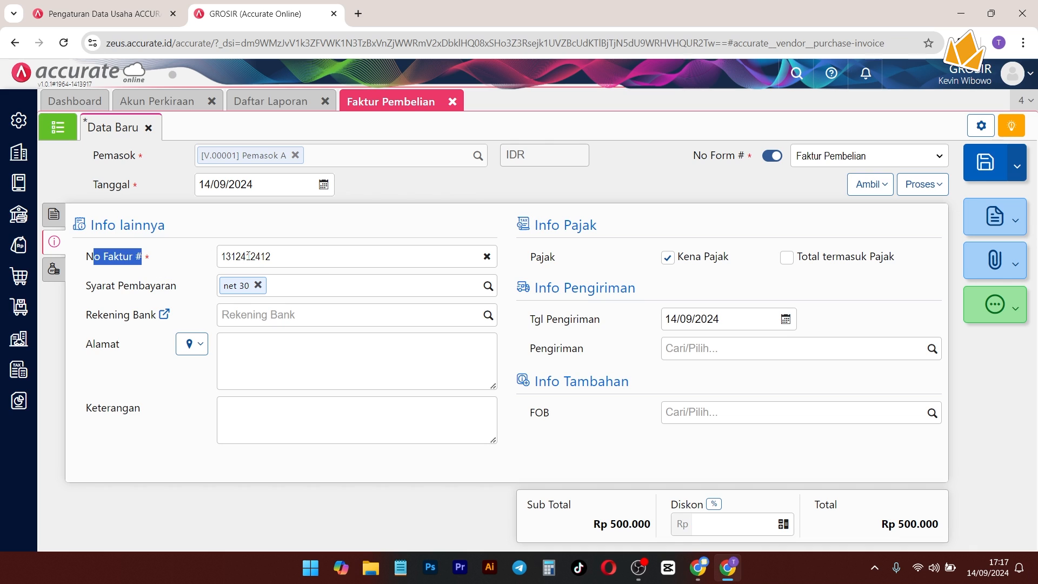
pyautogui.moveTo(139, 287); pyautogui.dragTo(115, 286)
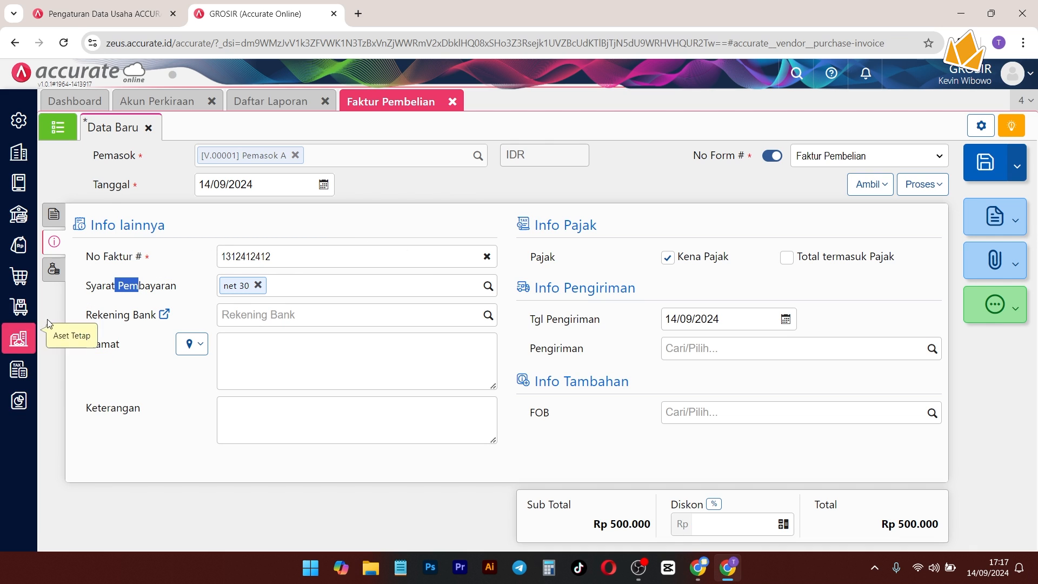
# Step: Display the Faktur Belum Lunas report from the Utang category as of 14/09/2024 for the Kantor Pusat branch
pyautogui.click(250, 101)
pyautogui.click(60, 129)
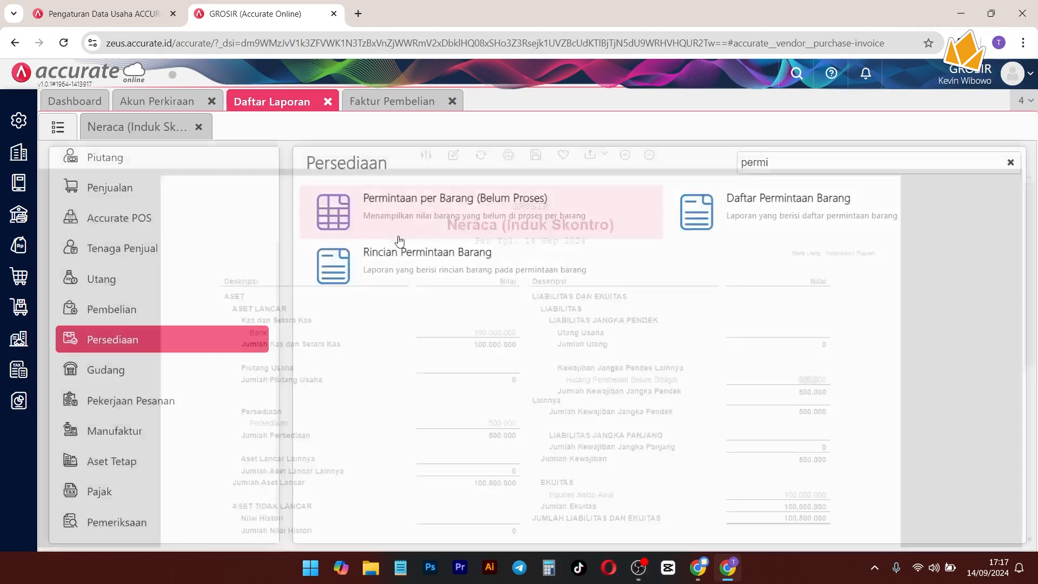
pyautogui.scroll(-1, 173, 484)
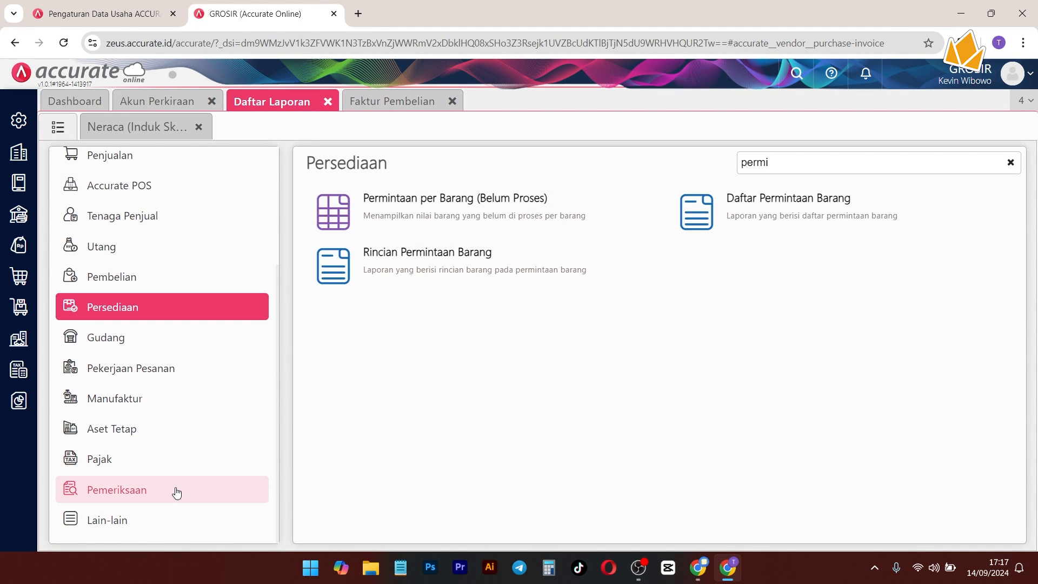
pyautogui.scroll(3, 173, 490)
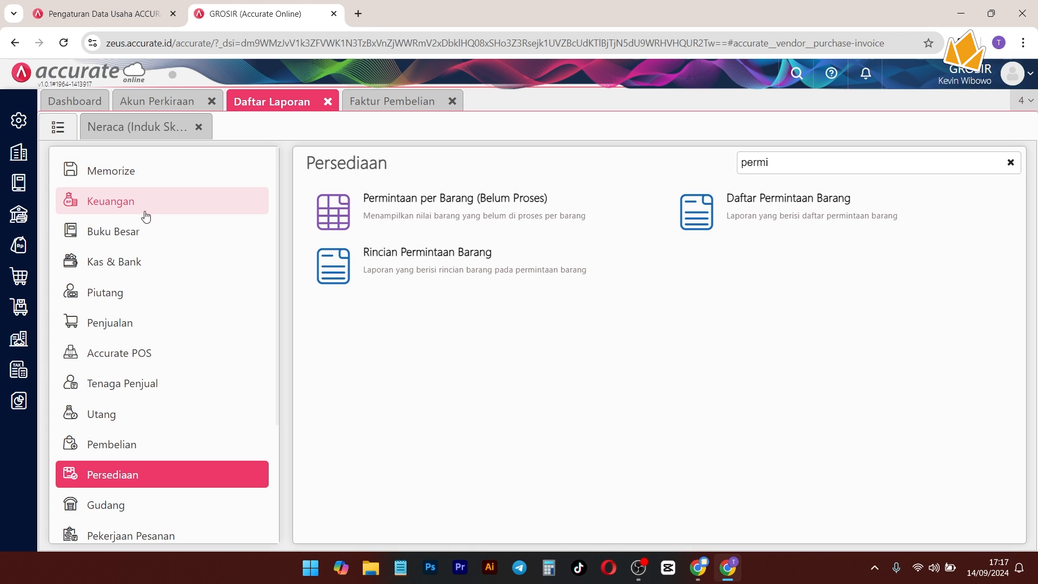
pyautogui.click(146, 416)
pyautogui.click(491, 200)
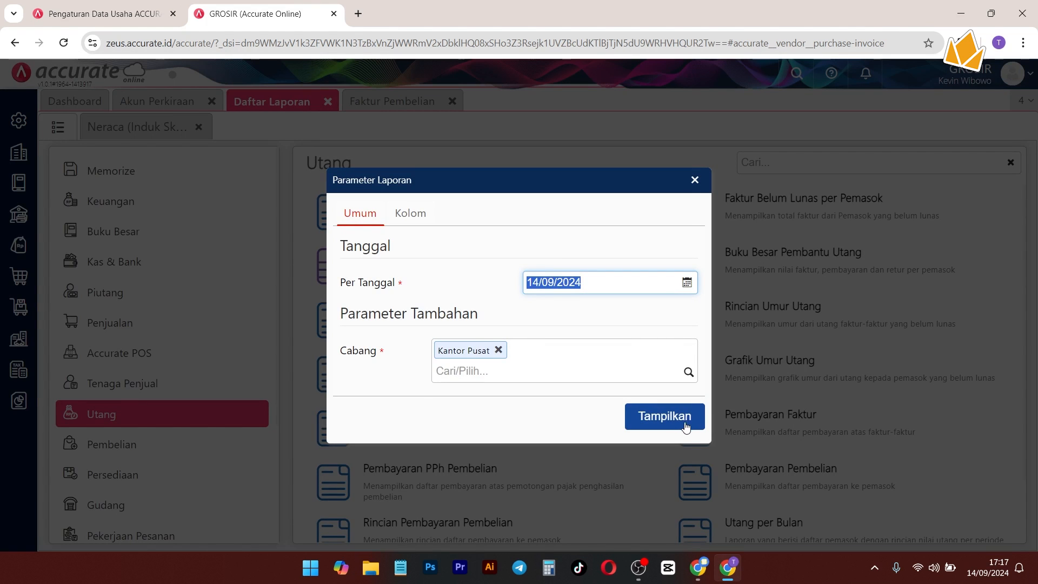
pyautogui.click(664, 417)
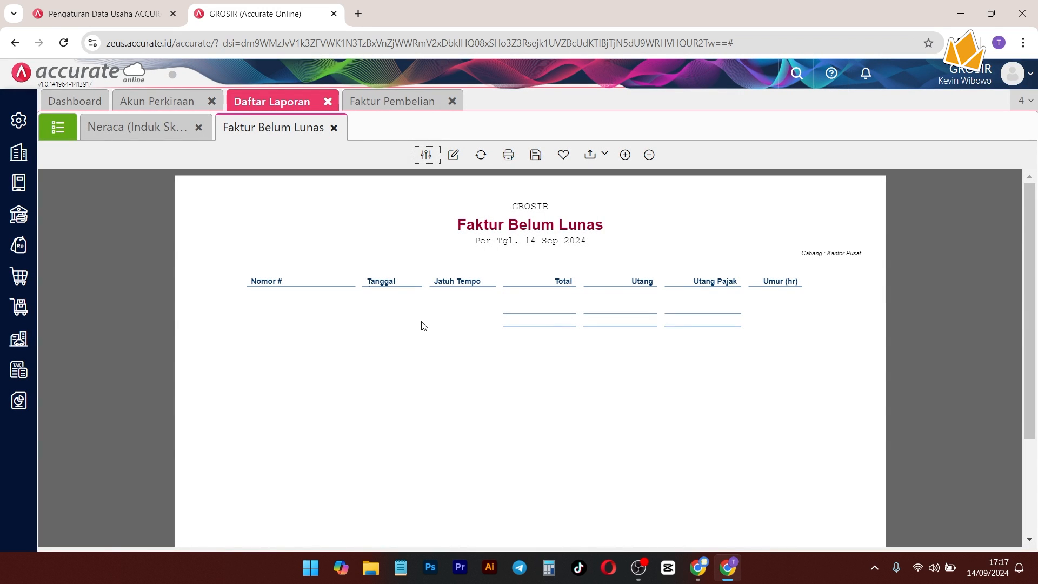
# Step: Save the purchase invoice from Pemasok A and return to the open reports
pyautogui.click(395, 103)
pyautogui.click(973, 166)
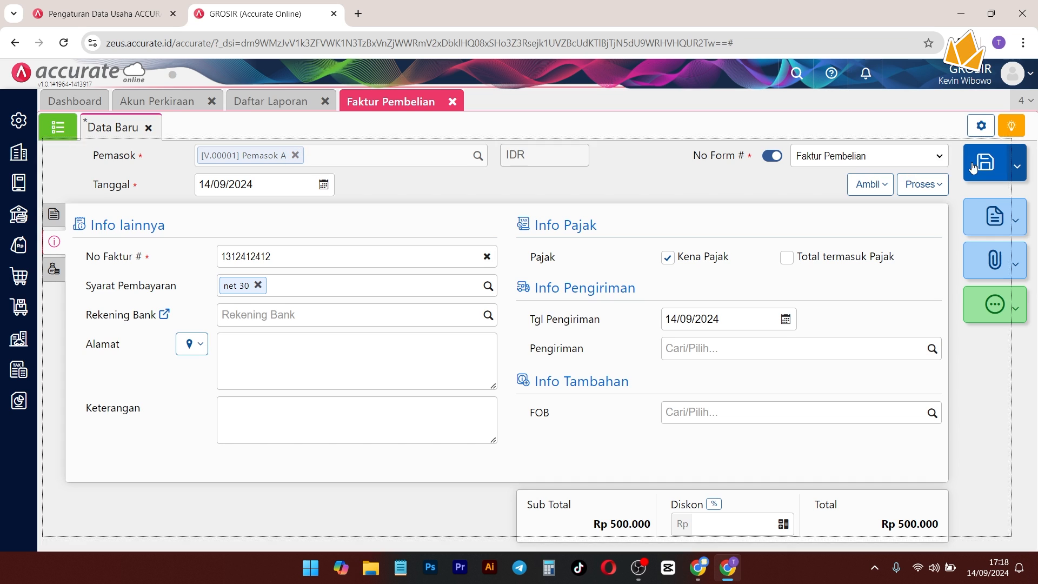
pyautogui.click(261, 118)
pyautogui.click(282, 101)
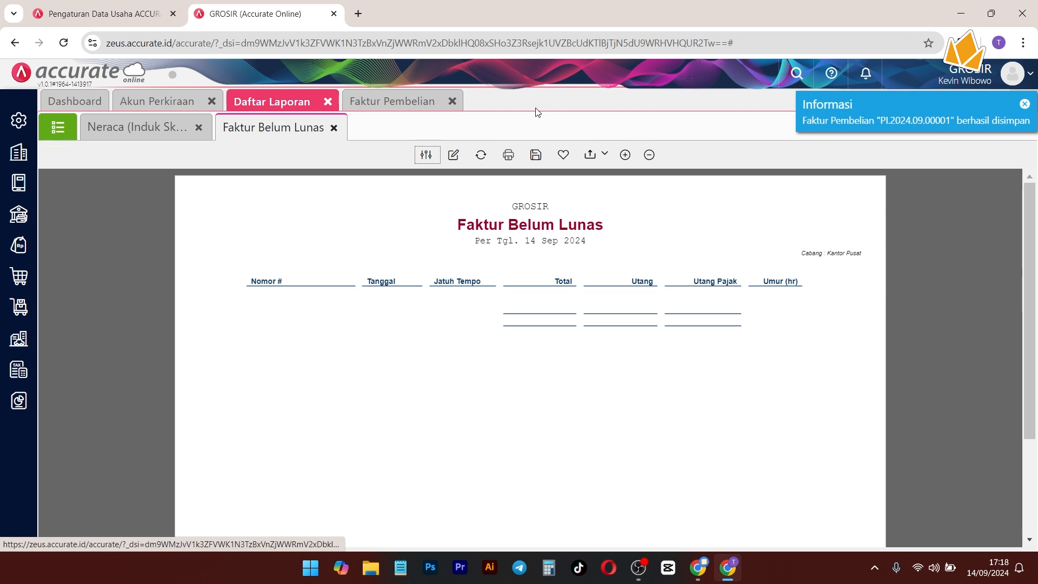
# Step: Refresh the Neraca (Induk Skontro) and Faktur Belum Lunas reports to examine the effect of the saved purchase invoice
pyautogui.click(149, 135)
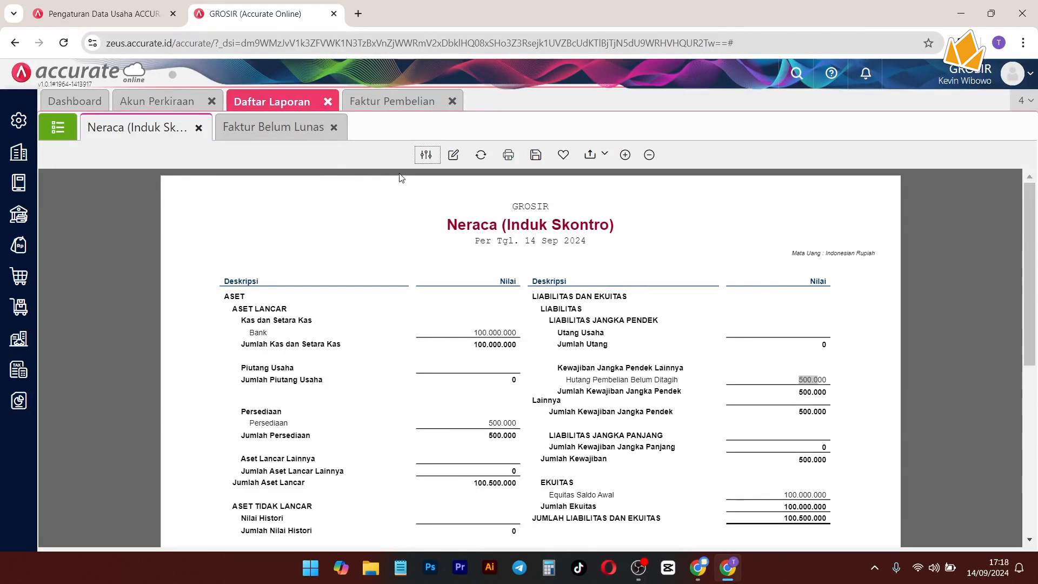
pyautogui.click(426, 155)
pyautogui.click(481, 155)
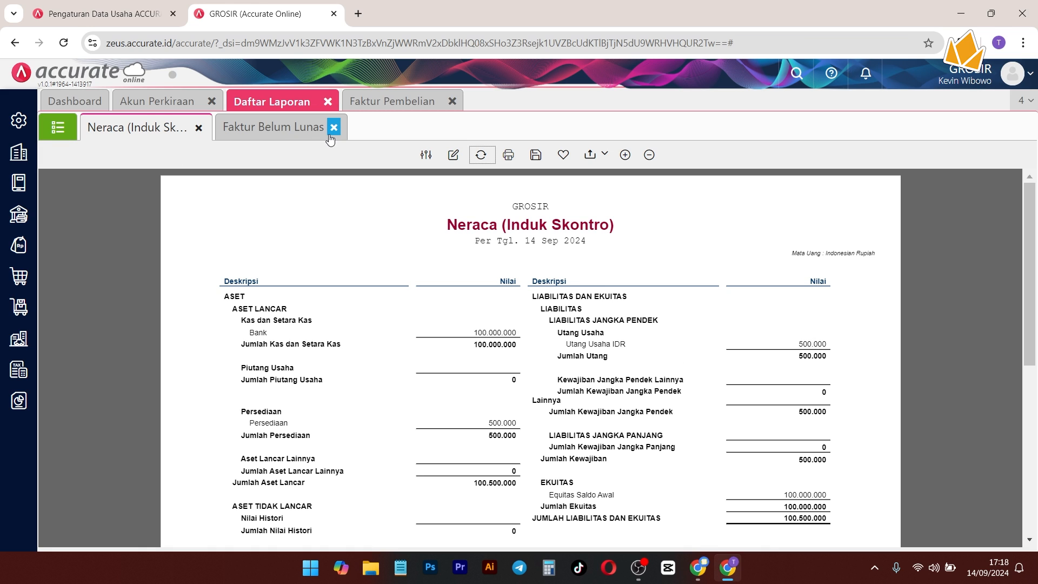
pyautogui.click(278, 136)
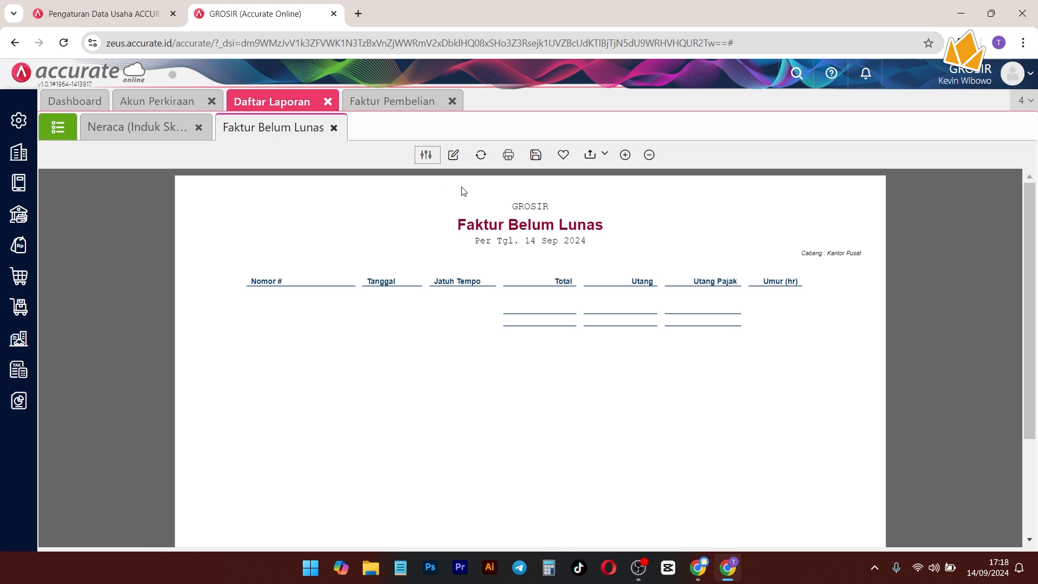
pyautogui.click(480, 155)
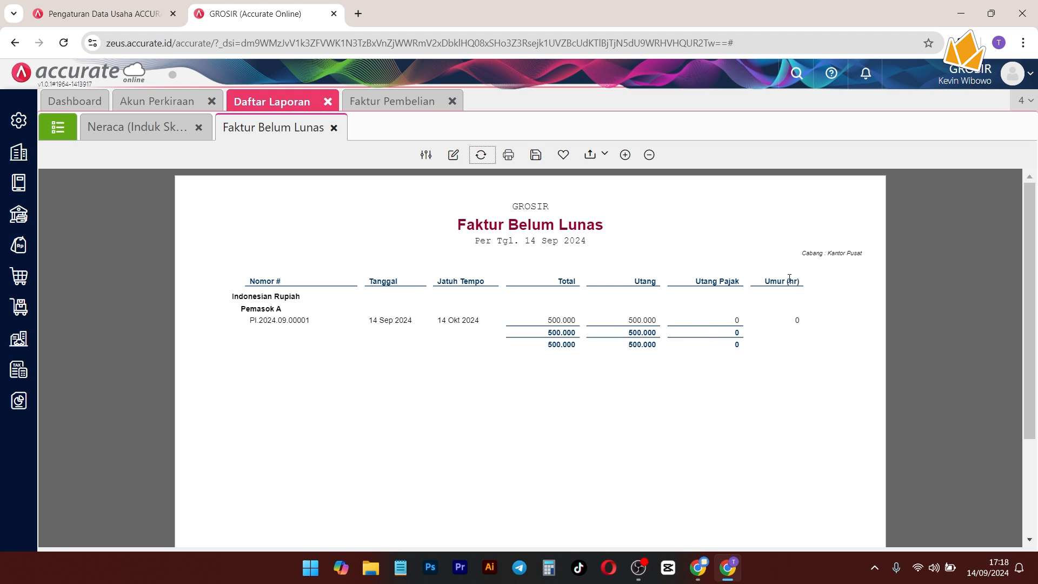
# Step: Display the Umur Utang report as of 14/09/2024 for Kantor Pusat, and return to the Faktur Belum Lunas report
pyautogui.click(57, 129)
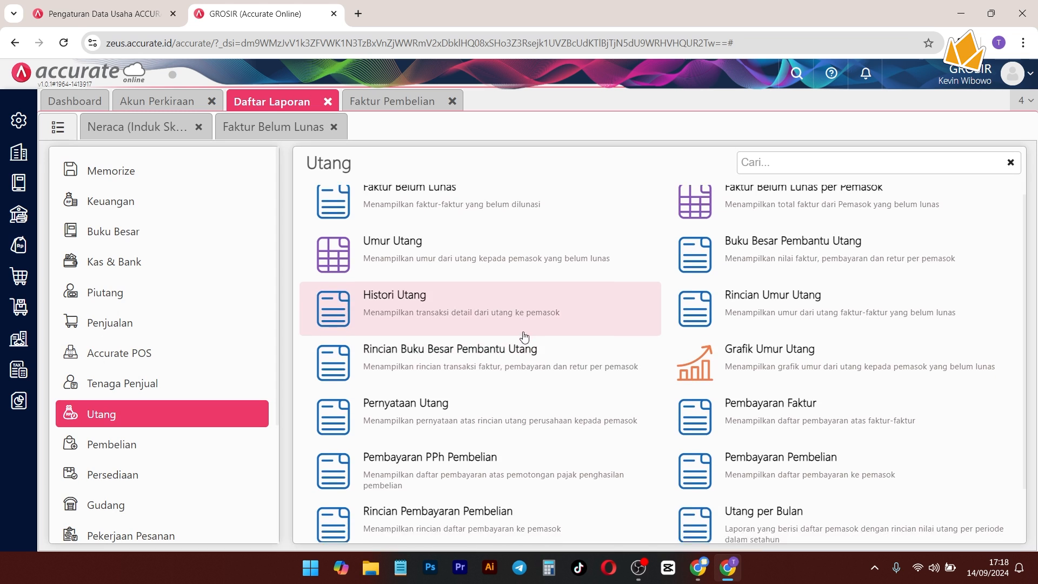
pyautogui.scroll(-2, 487, 389)
pyautogui.scroll(3, 676, 378)
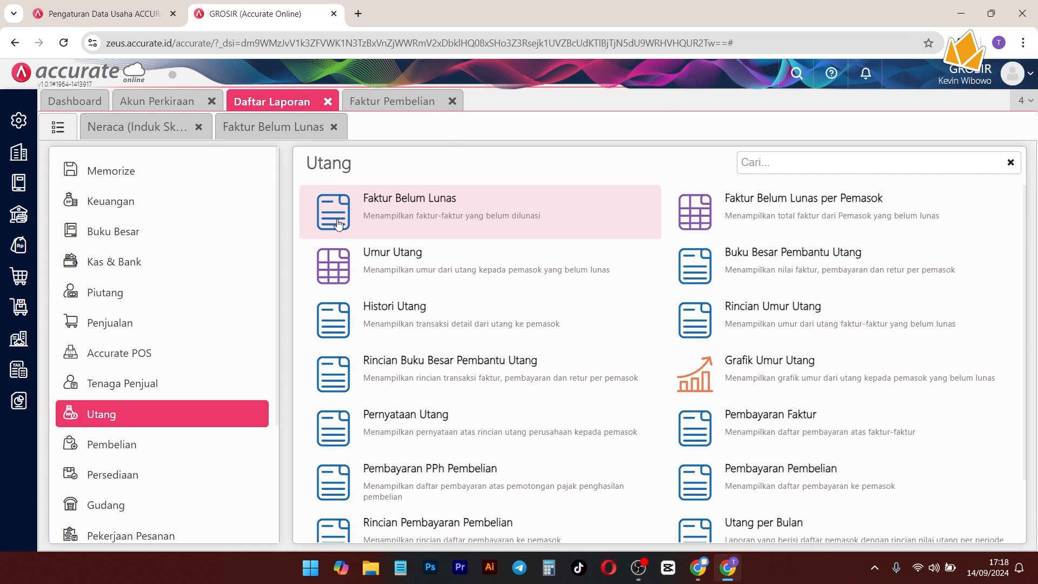
pyautogui.click(466, 271)
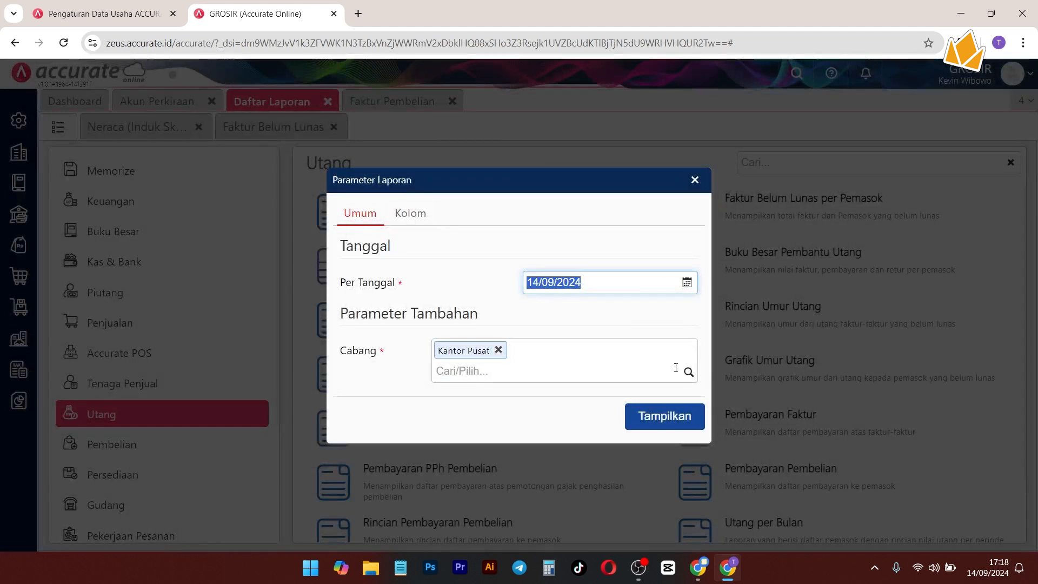
pyautogui.click(665, 417)
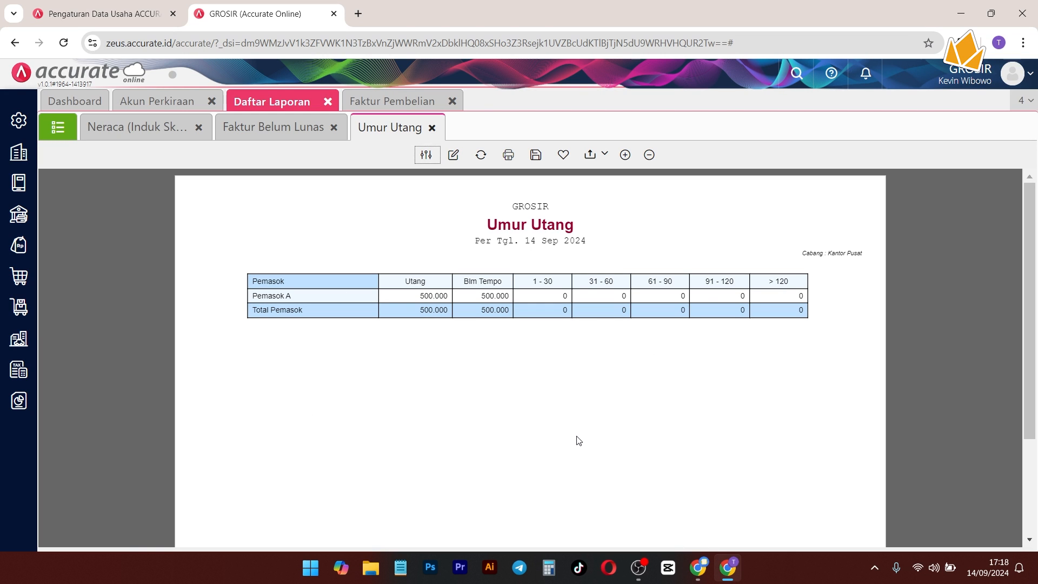
pyautogui.click(381, 103)
pyautogui.click(246, 108)
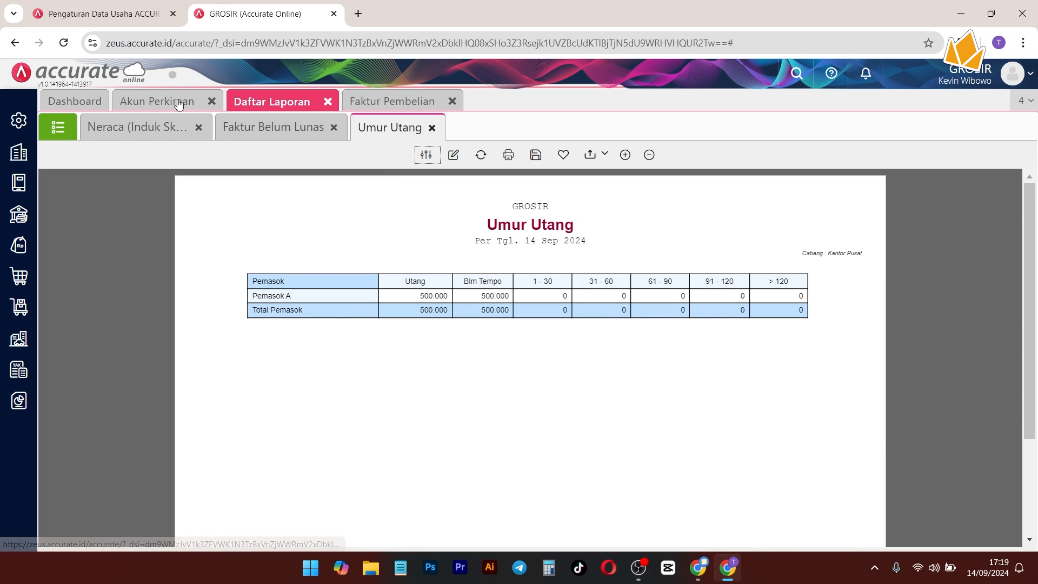
pyautogui.click(263, 136)
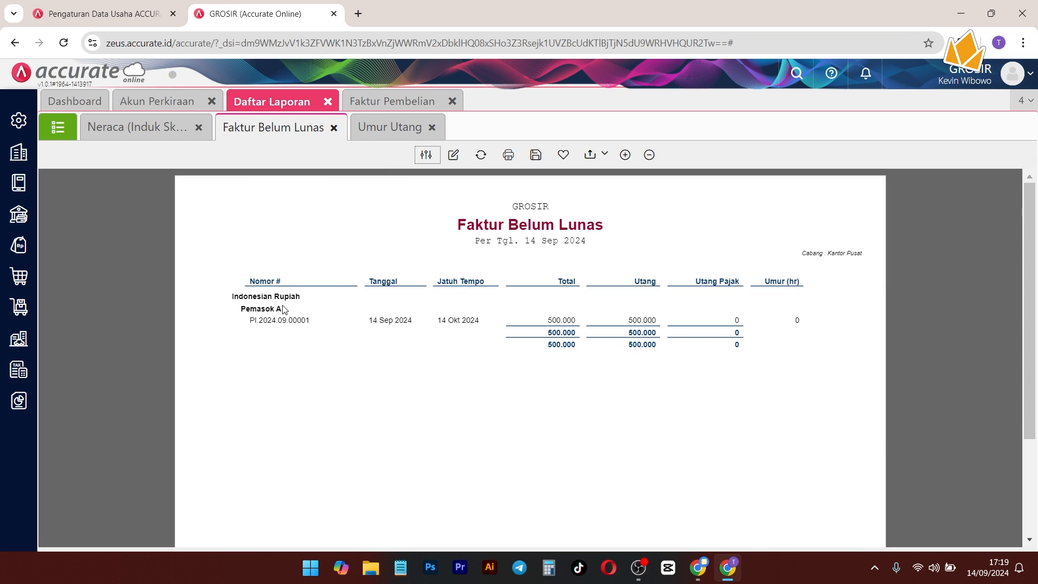
# Step: Start a new purchase payment (Pembayaran Pembelian) to Pemasok A with Bank as the paying account
pyautogui.click(21, 276)
pyautogui.click(92, 426)
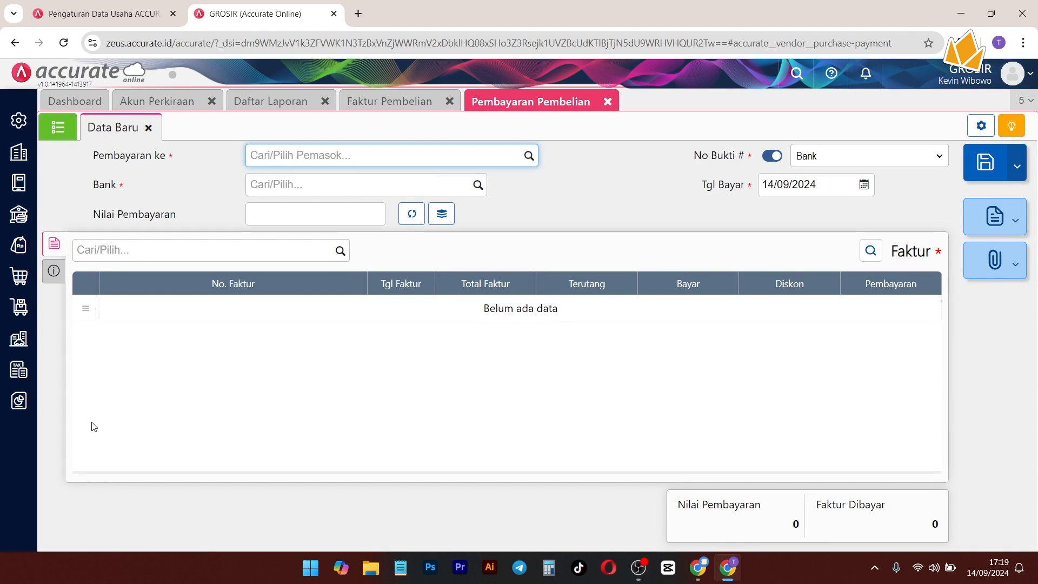
pyautogui.click(530, 156)
pyautogui.moveTo(119, 159); pyautogui.dragTo(165, 160)
pyautogui.click(534, 157)
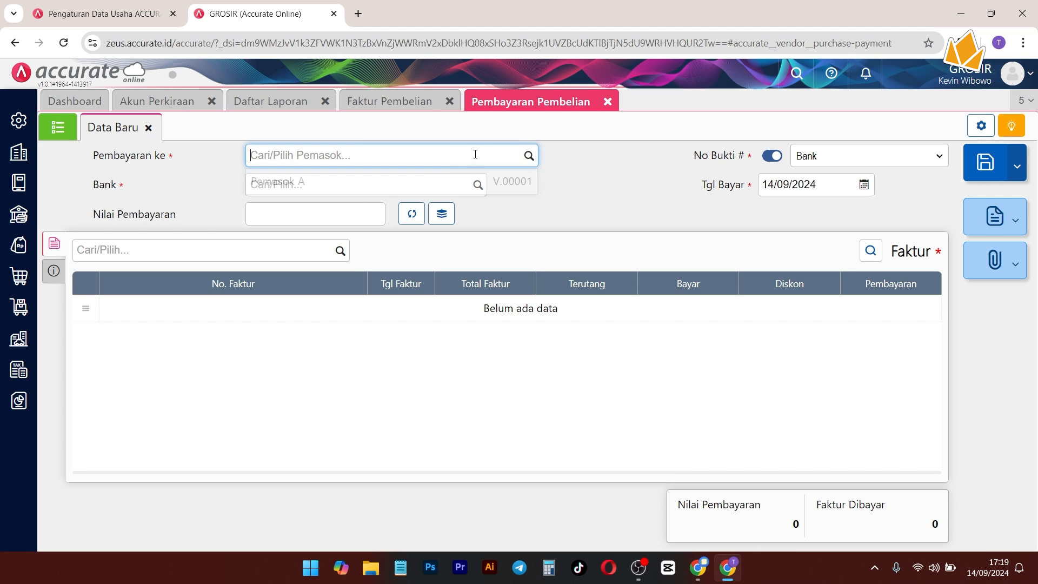
pyautogui.click(425, 179)
pyautogui.moveTo(93, 186); pyautogui.dragTo(130, 192)
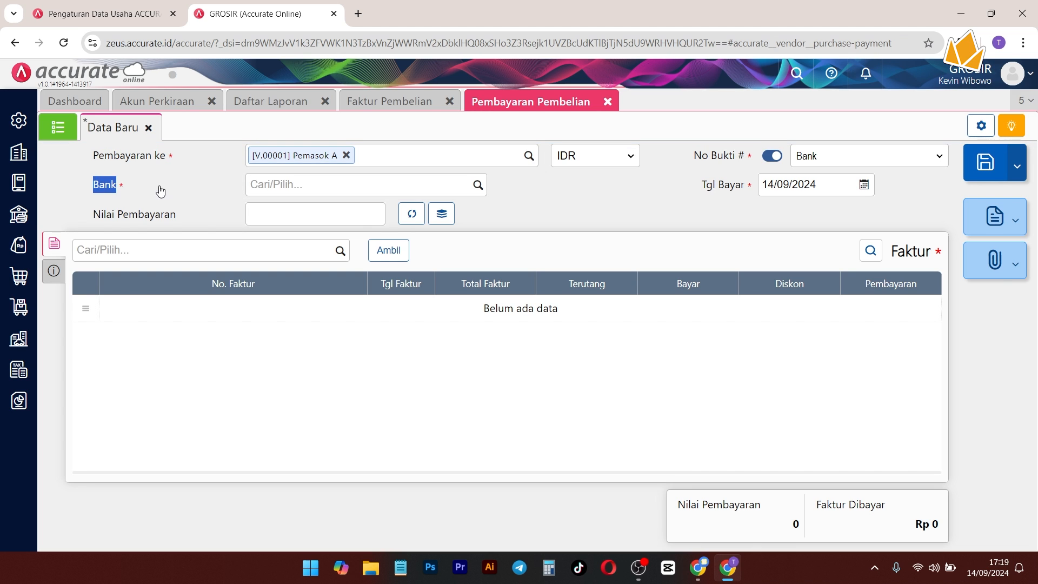
pyautogui.click(478, 186)
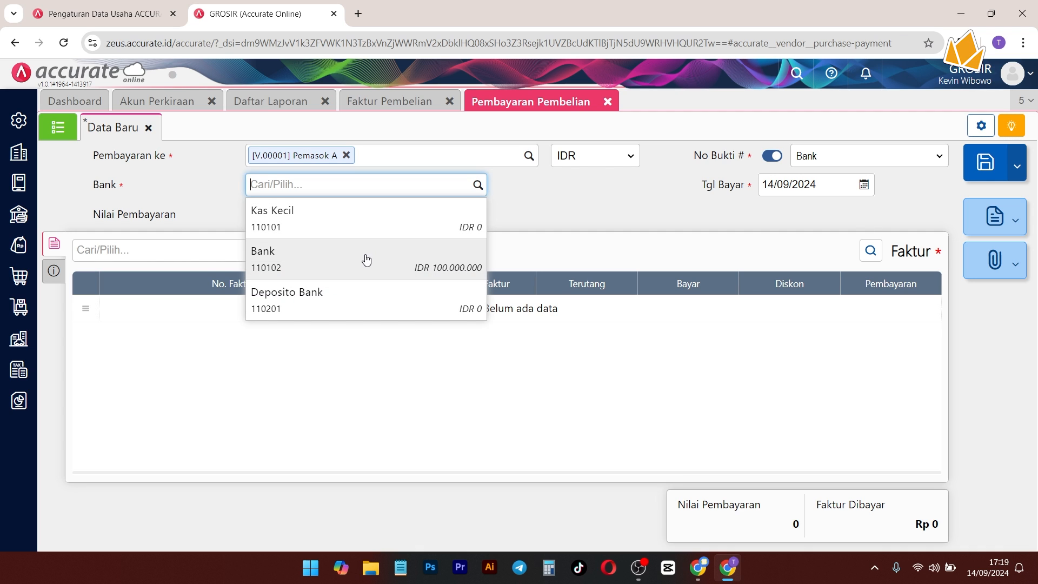
pyautogui.click(273, 265)
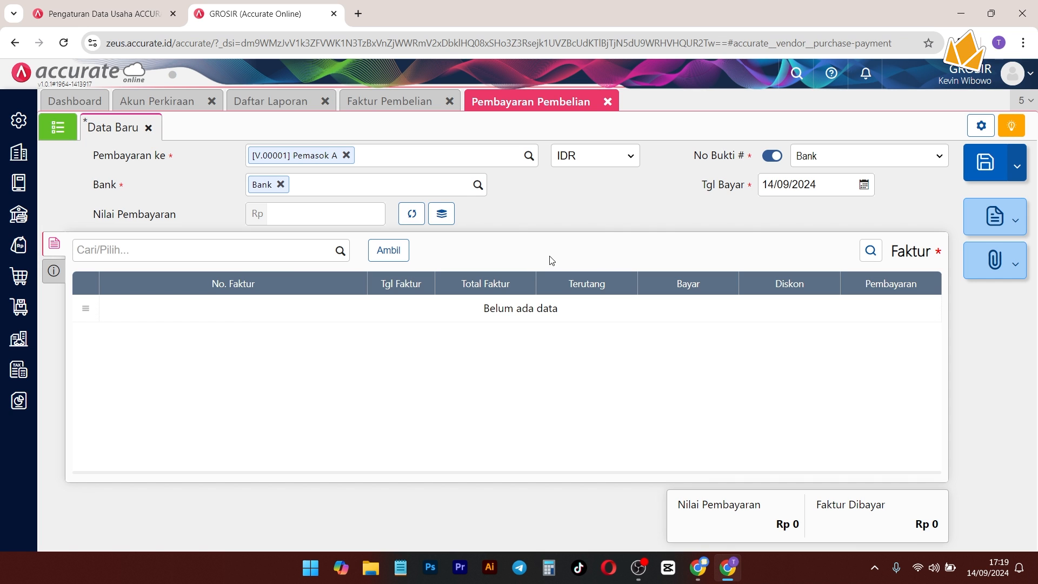
# Step: Pull Pemasok A's unpaid invoice into the payment and fill Nilai Pembayaran with the invoice total of 500.000
pyautogui.click(406, 253)
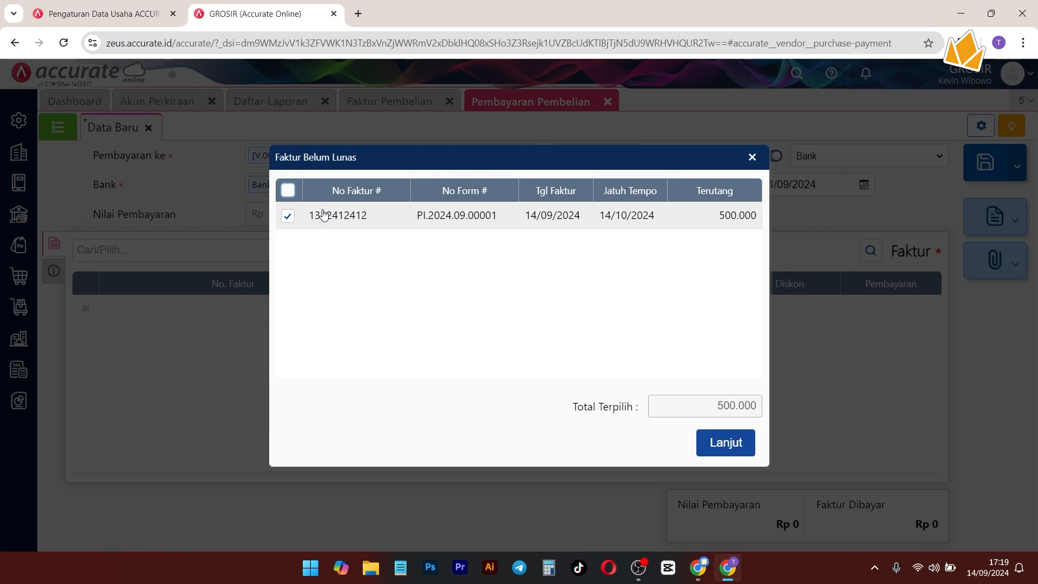
pyautogui.click(733, 442)
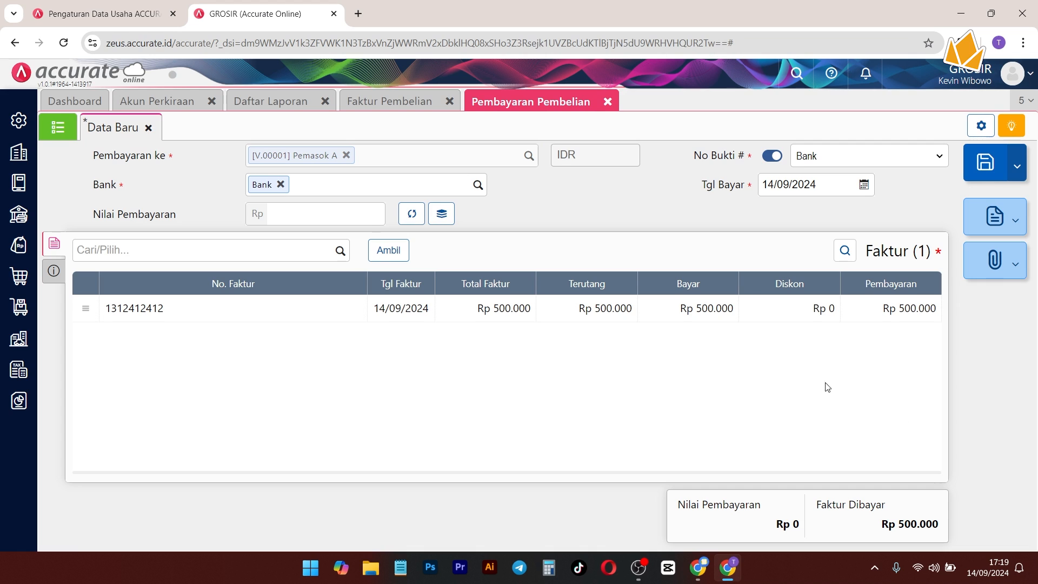
pyautogui.click(411, 215)
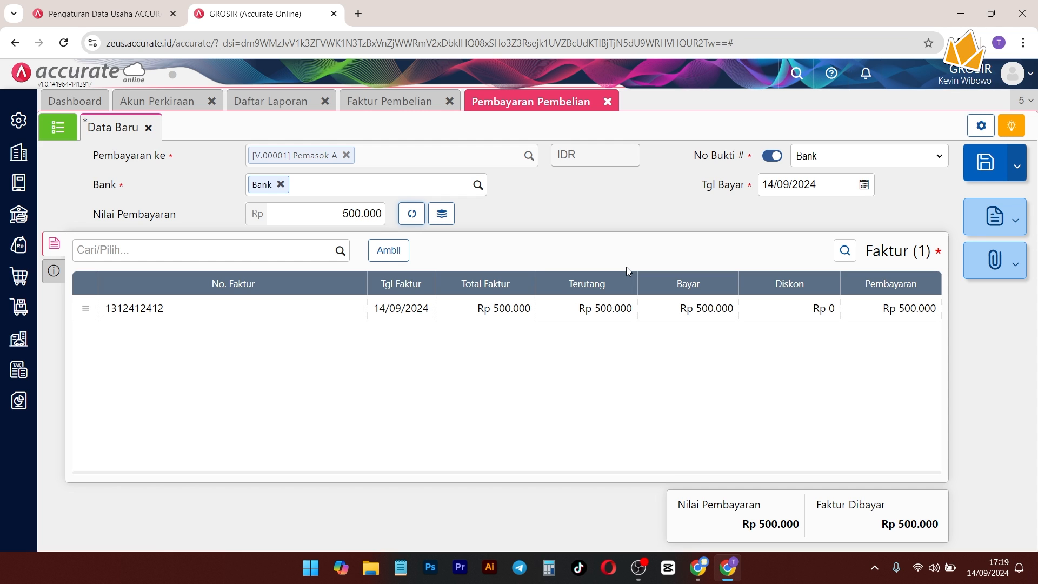
# Step: Set the invoice's Bayar amount to 300.000 and recalculate Nilai Pembayaran to match
pyautogui.click(452, 308)
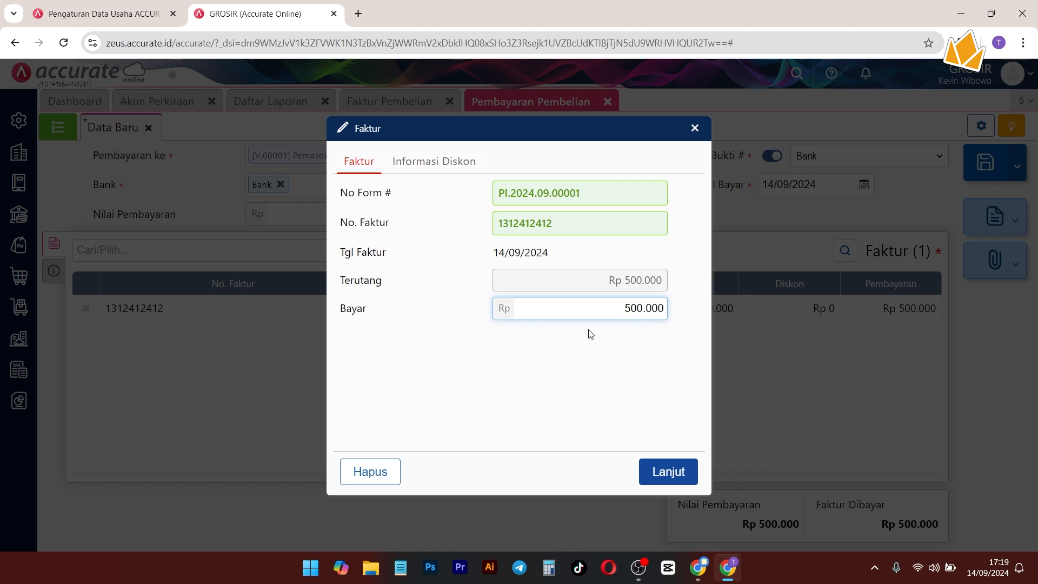
pyautogui.press('BackSpace')
pyautogui.write('3')
pyautogui.click(685, 469)
pyautogui.click(410, 215)
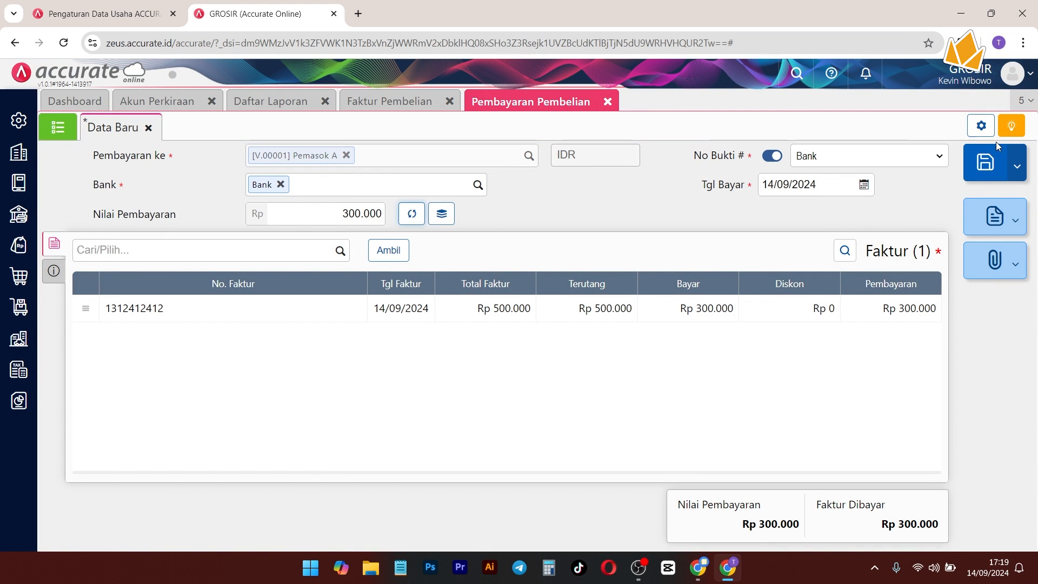
# Step: Save the partial purchase payment and refresh the Faktur Belum Lunas report to check the outstanding debt
pyautogui.click(986, 162)
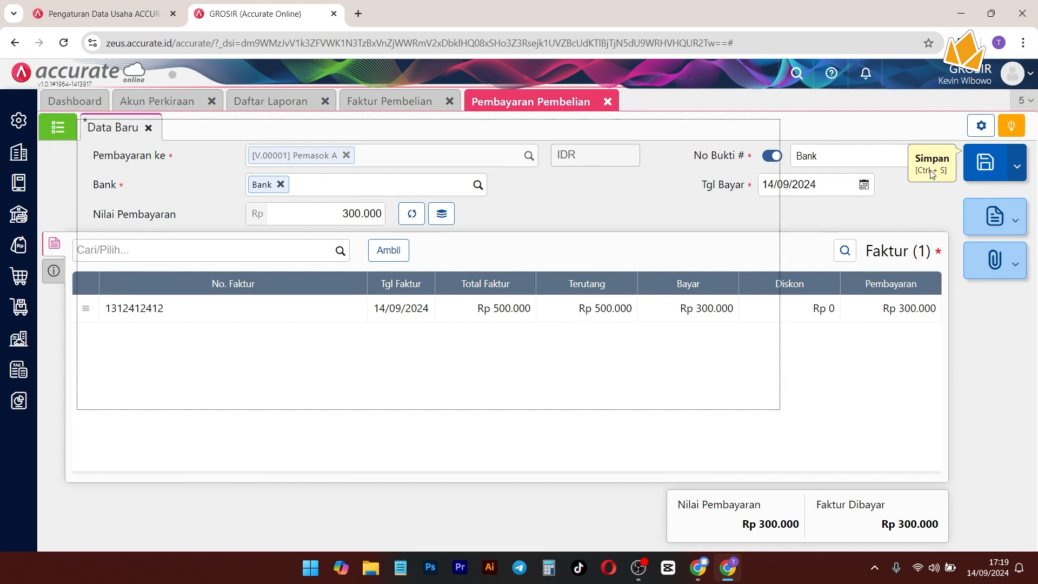
pyautogui.click(263, 107)
pyautogui.click(480, 155)
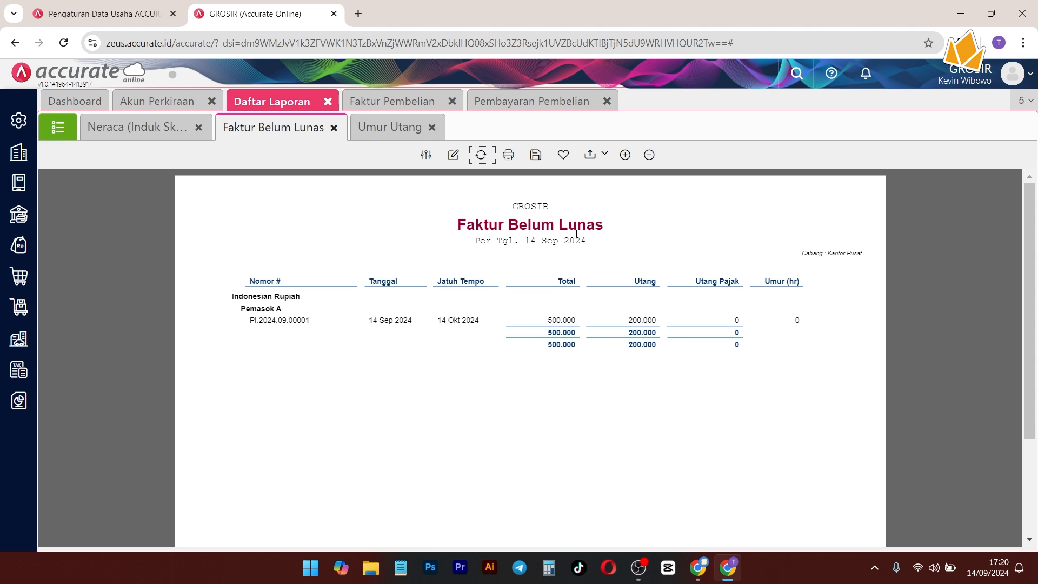
# Step: Fill in another purchase payment to Pemasok A from the Bank account, and pull in the remaining 200.000 of its unpaid invoice
pyautogui.click(503, 103)
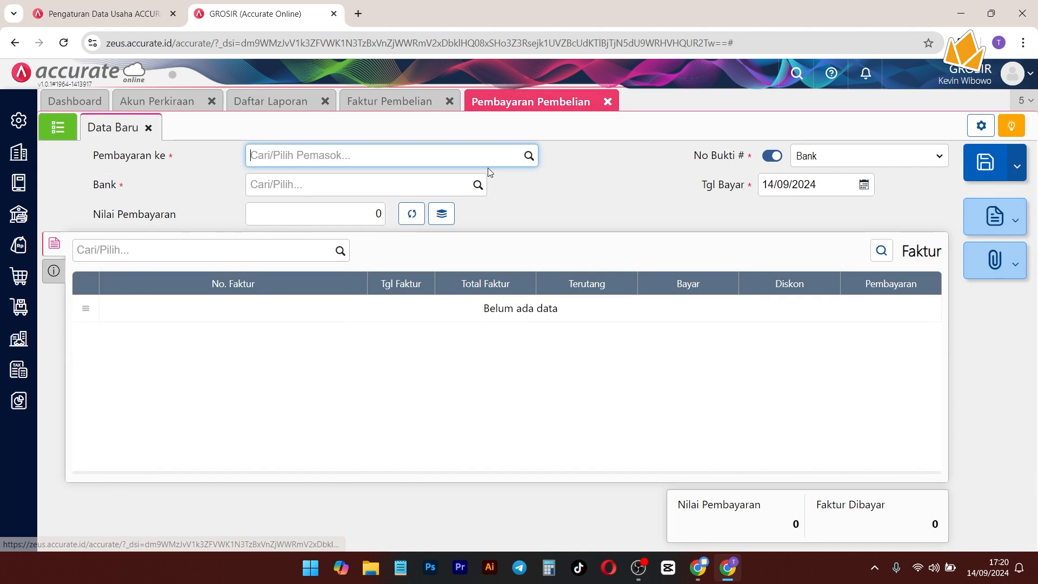
pyautogui.click(527, 156)
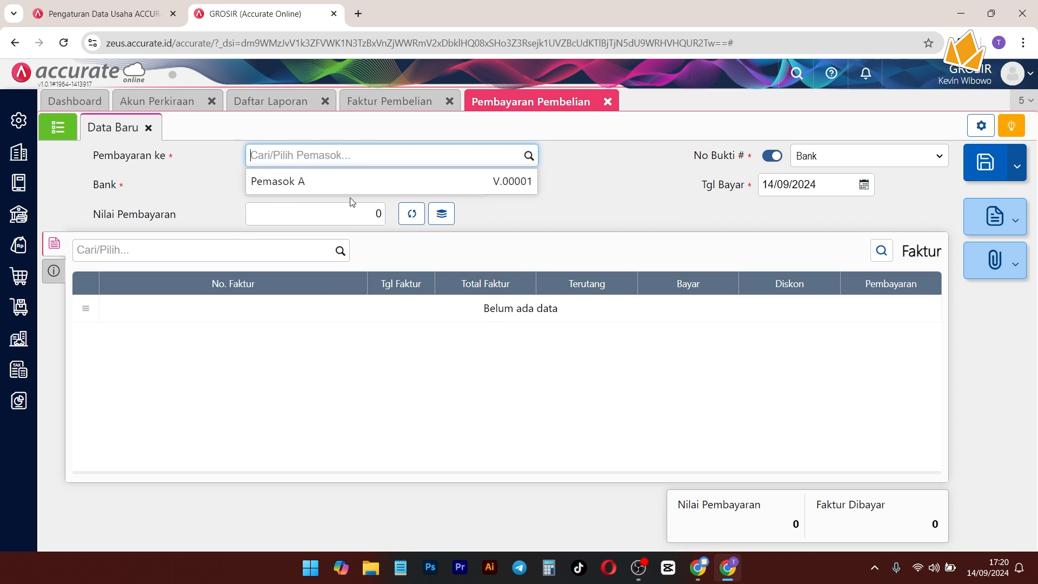
pyautogui.click(380, 186)
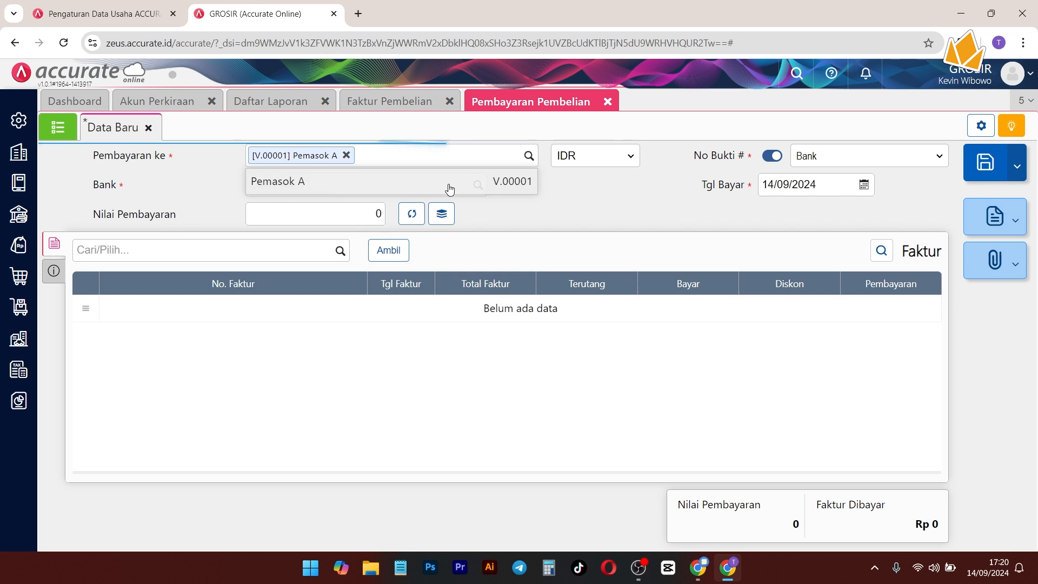
pyautogui.click(477, 186)
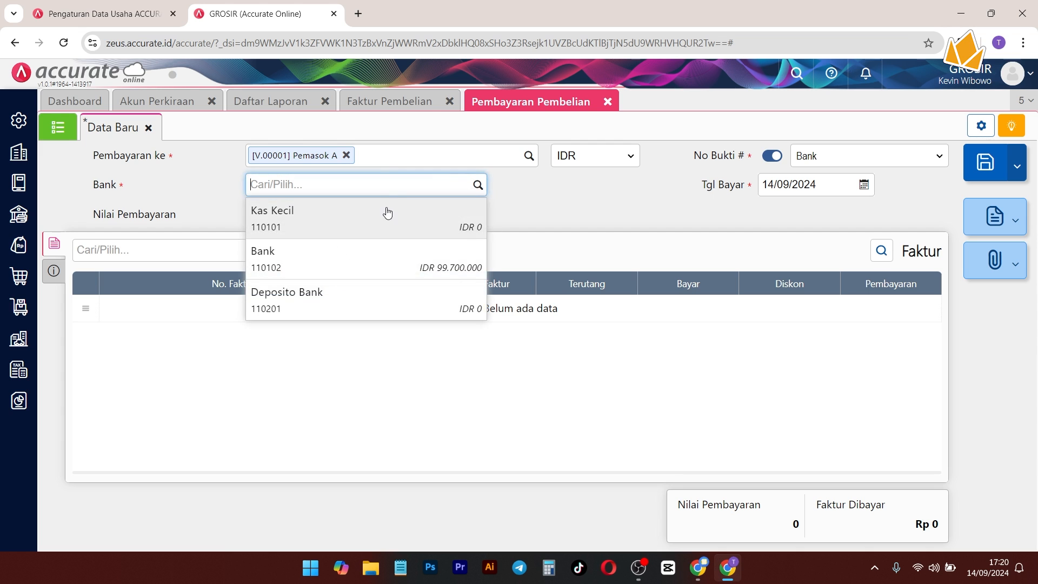
pyautogui.click(383, 258)
pyautogui.click(385, 252)
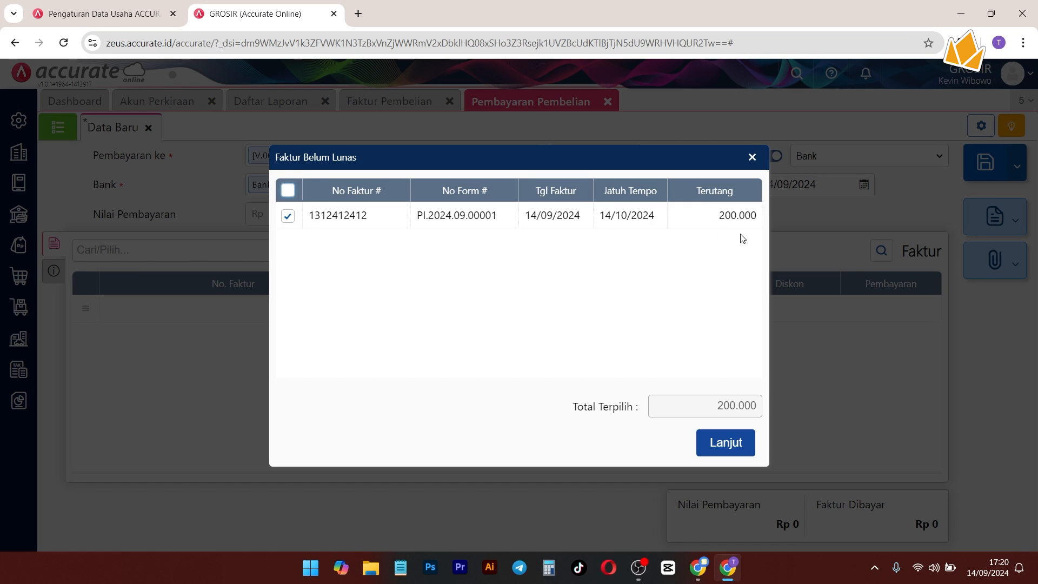
pyautogui.click(743, 443)
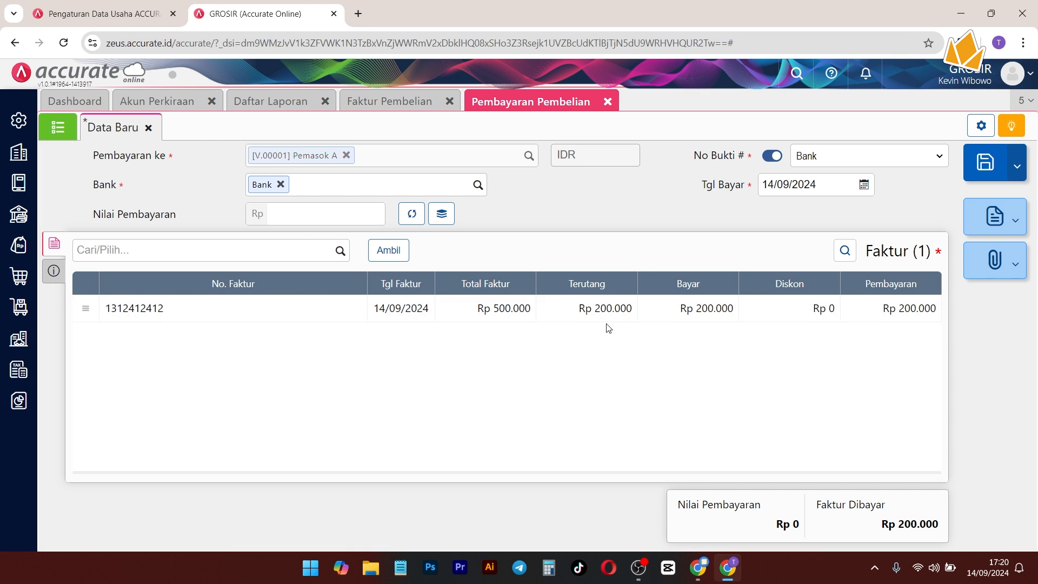
# Step: Fill Nilai Pembayaran with the 200.000 invoice total and save the purchase payment to Pemasok A
pyautogui.click(412, 214)
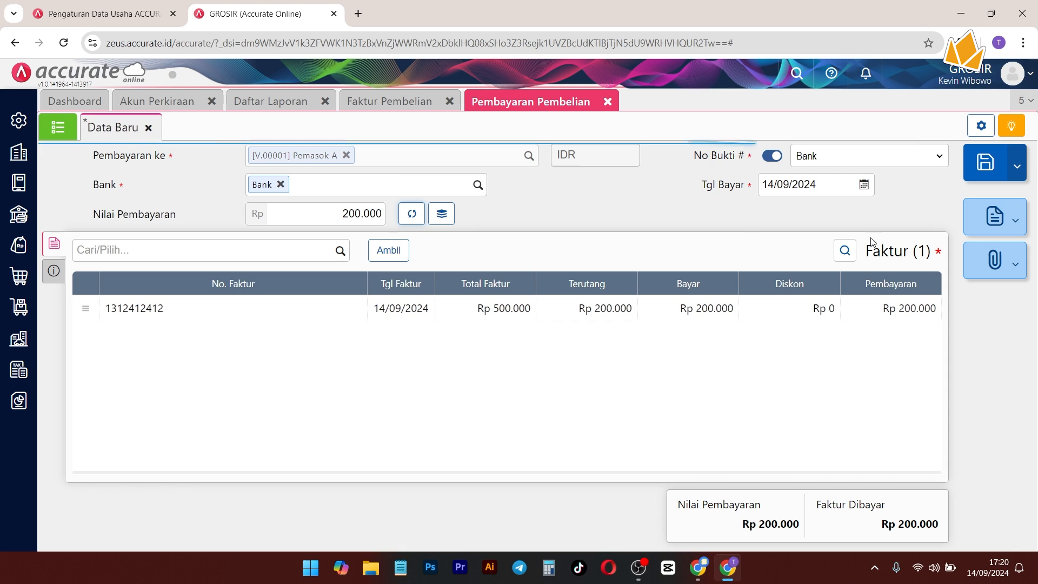
pyautogui.click(985, 173)
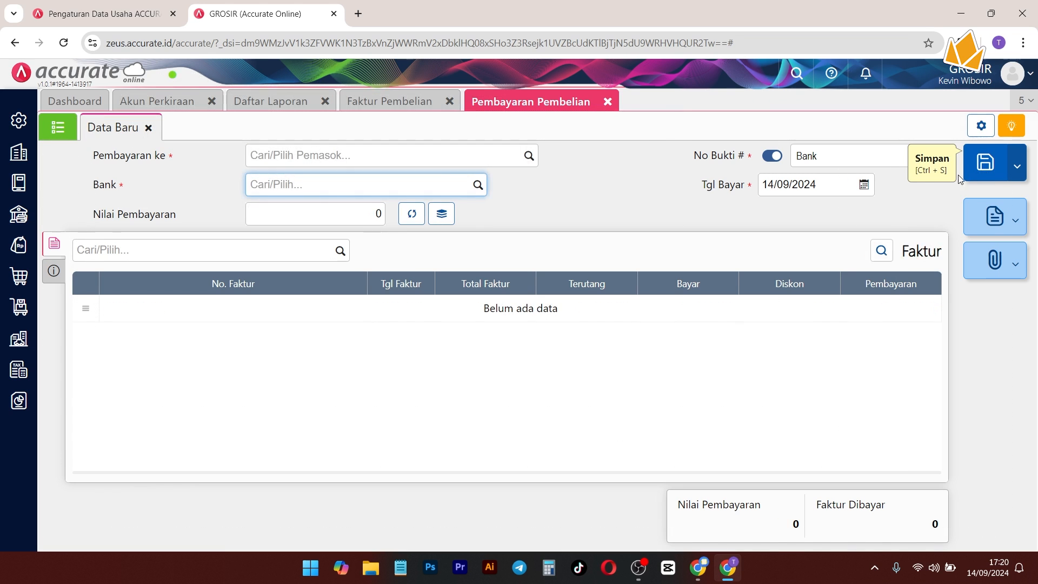
# Step: Check for remaining unpaid invoices of Pemasok A from a new purchase payment using the Bank account
pyautogui.click(529, 157)
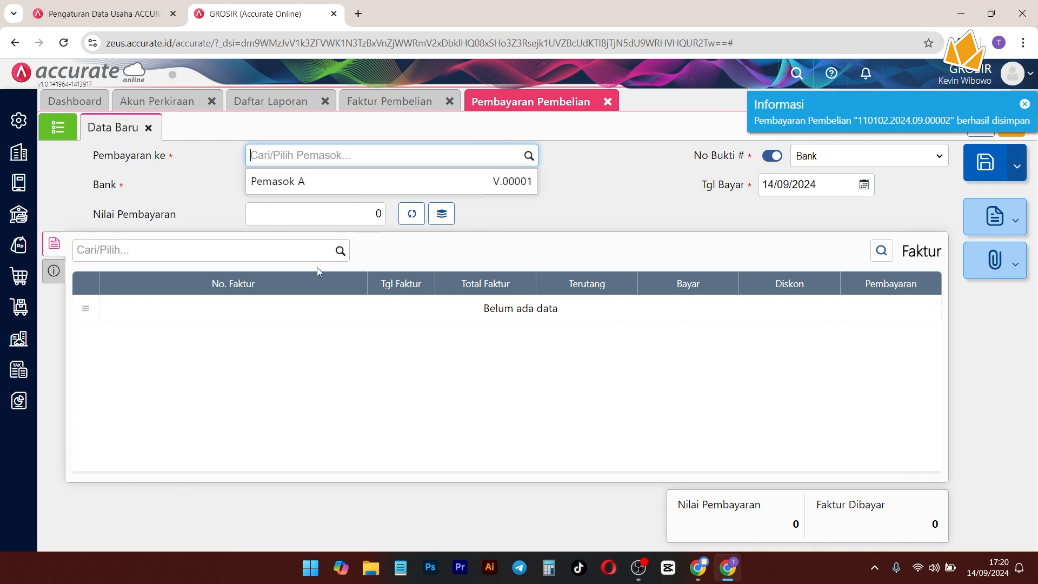
pyautogui.click(356, 188)
pyautogui.click(477, 185)
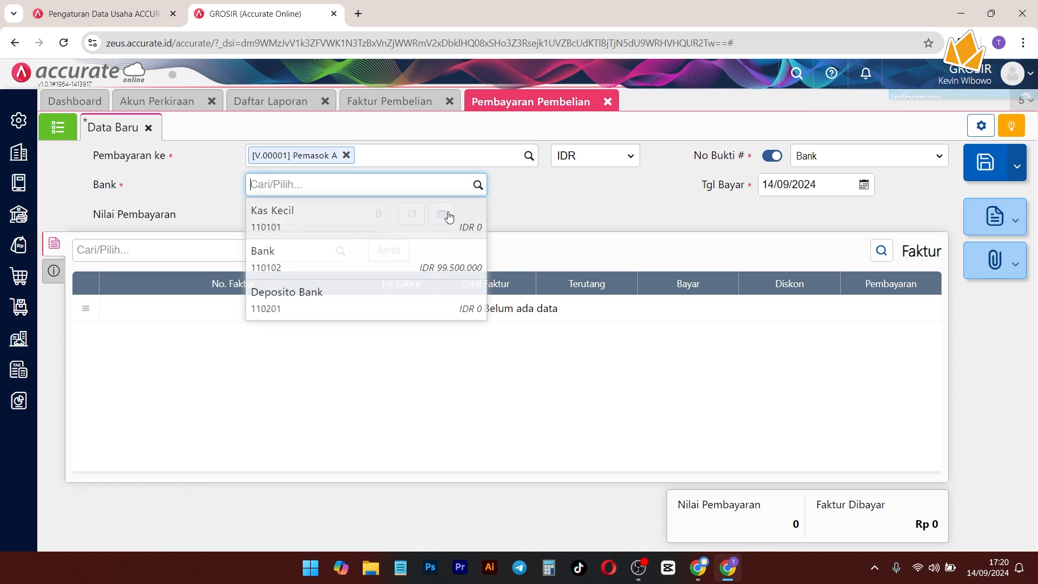
pyautogui.click(417, 249)
pyautogui.click(389, 250)
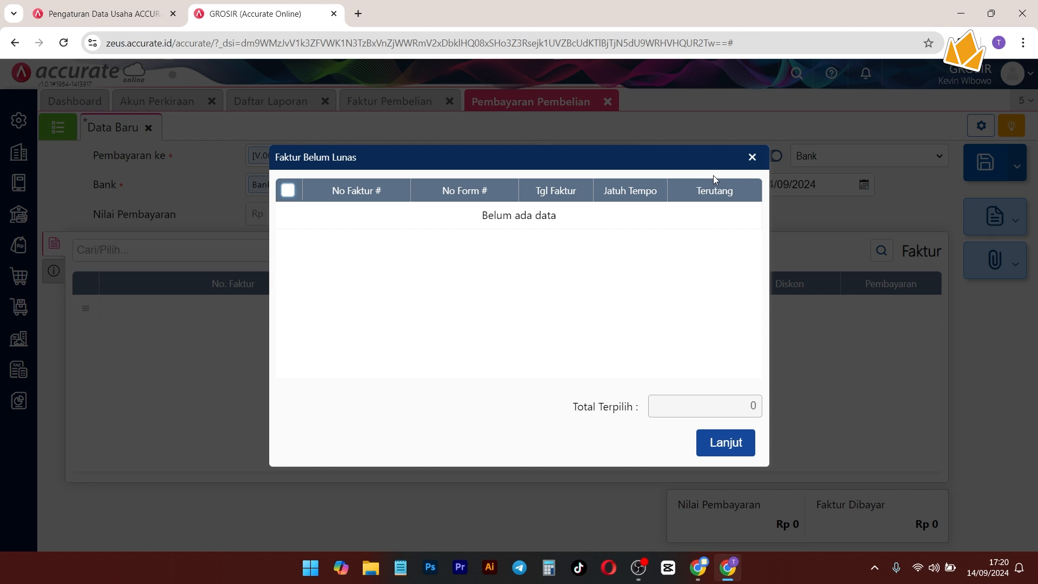
pyautogui.click(753, 157)
# Step: Refresh the Faktur Belum Lunas, Umur Utang and Neraca (Induk Skontro) reports to review the balances after the final payment
pyautogui.click(282, 101)
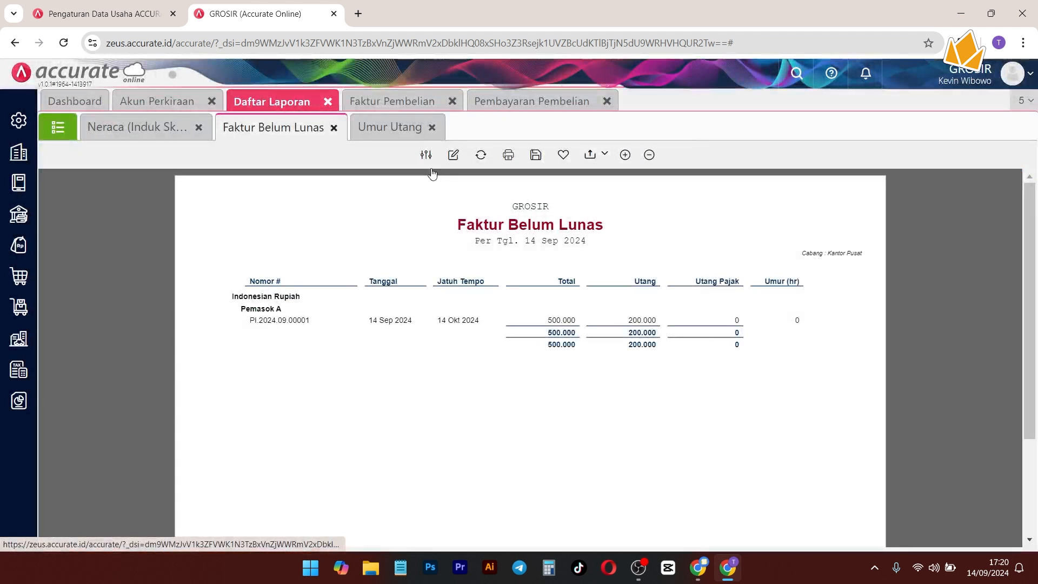
pyautogui.click(482, 156)
pyautogui.click(389, 130)
pyautogui.click(481, 155)
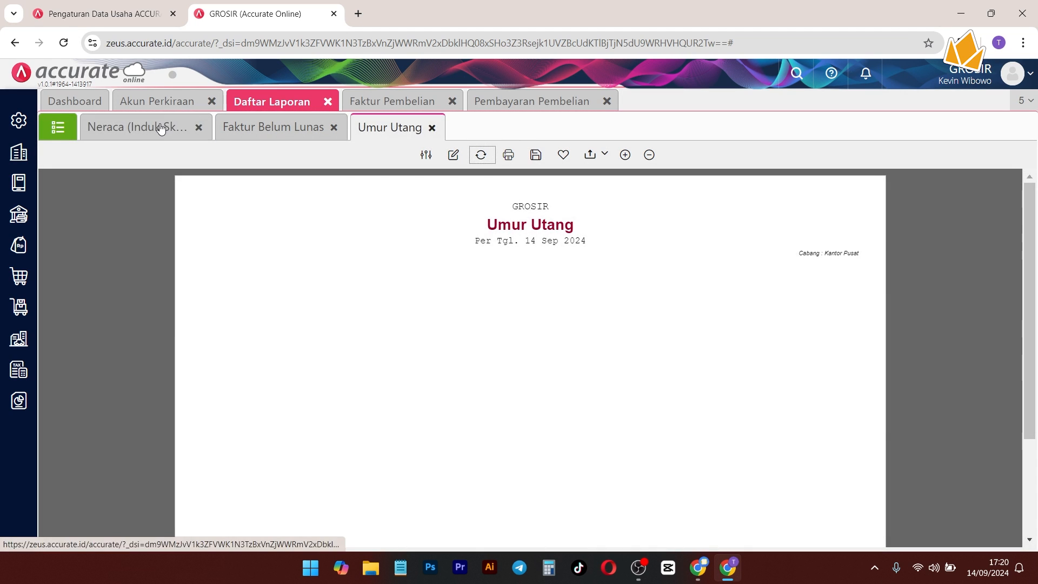
pyautogui.click(138, 128)
pyautogui.click(481, 156)
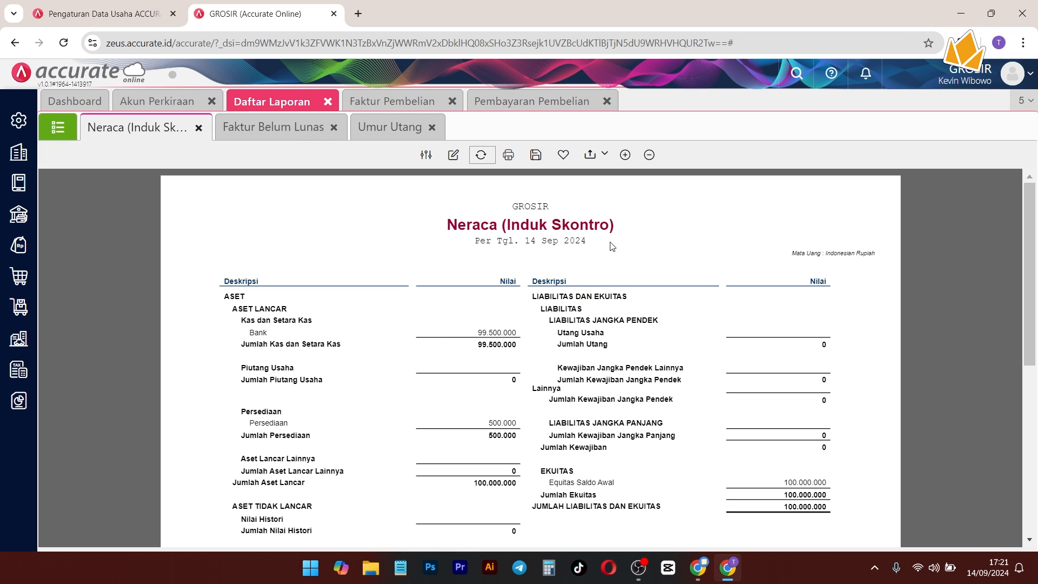
# Step: Close Faktur Pembelian, Pembayaran Pembelian with its unsaved entry discarded, and the Faktur Belum Lunas and Umur Utang reports
pyautogui.click(430, 100)
pyautogui.click(452, 101)
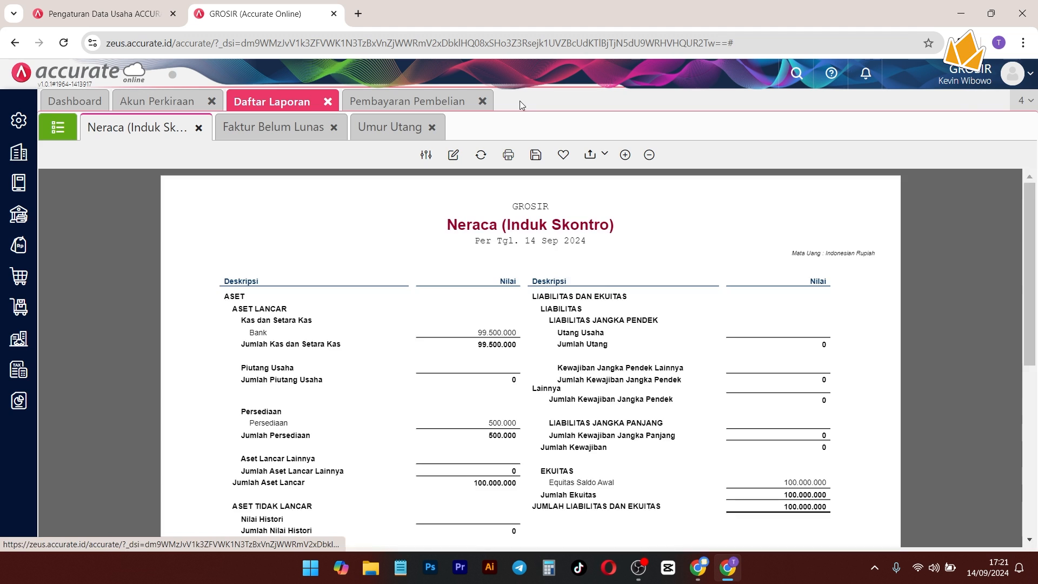
pyautogui.click(482, 102)
pyautogui.click(617, 331)
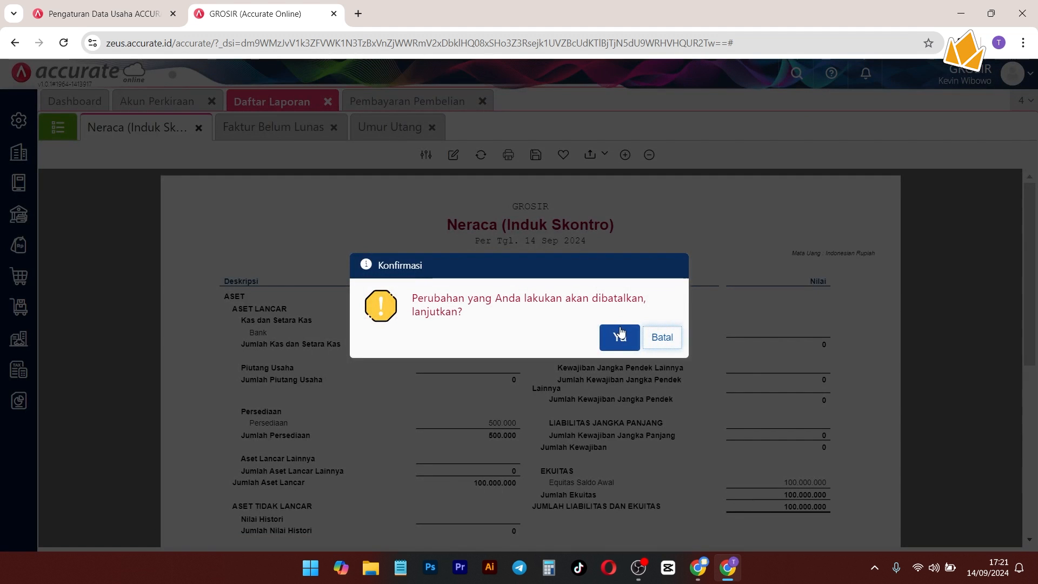
pyautogui.click(316, 126)
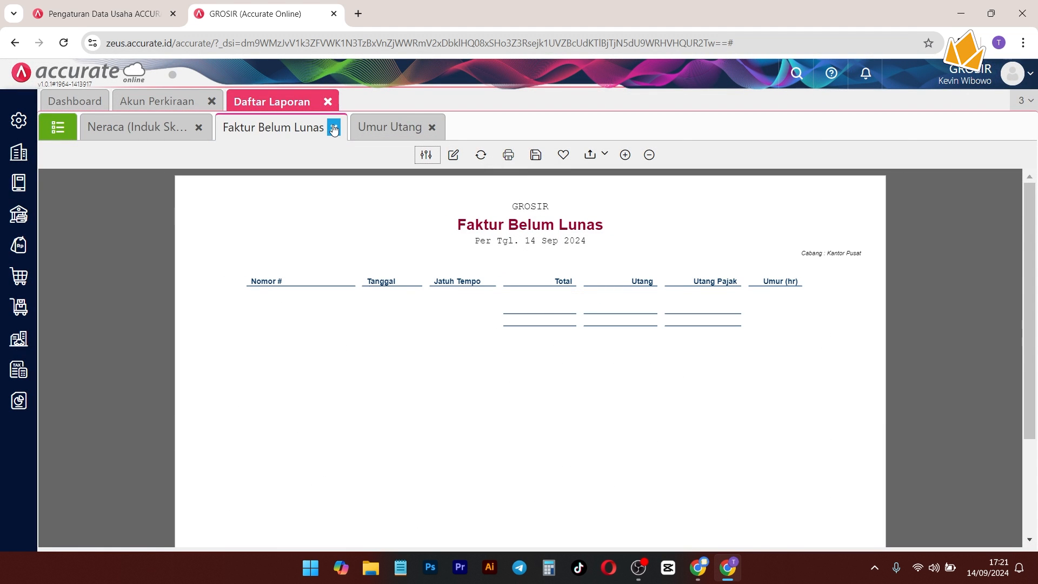
pyautogui.click(333, 128)
pyautogui.click(297, 127)
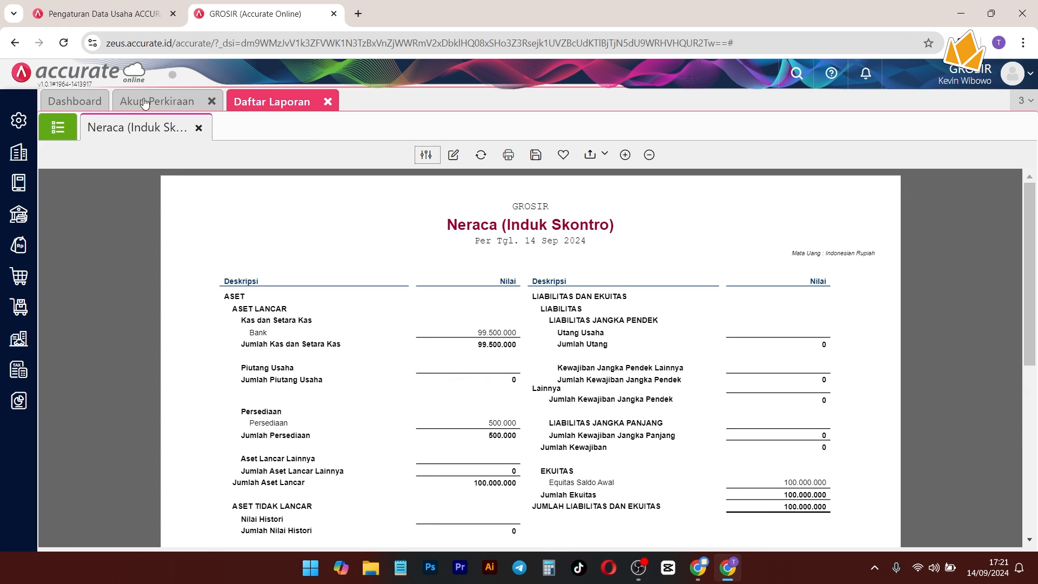
# Step: Check Barang A's stock in the Barang & Jasa list, and display its Kartu Stok Persediaan report for 01/09/2024 to 14/09/2024
pyautogui.click(14, 314)
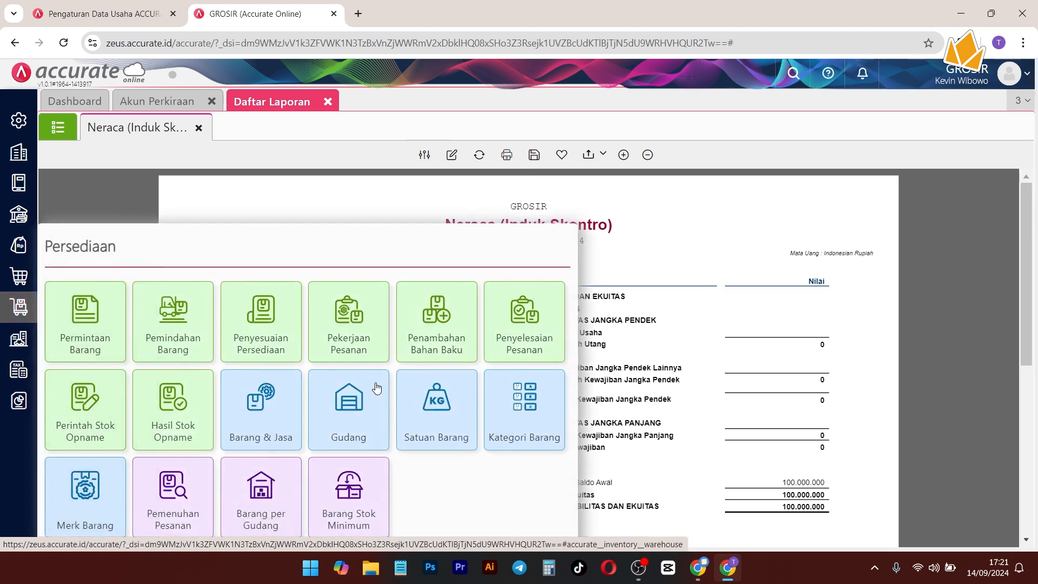
pyautogui.click(290, 417)
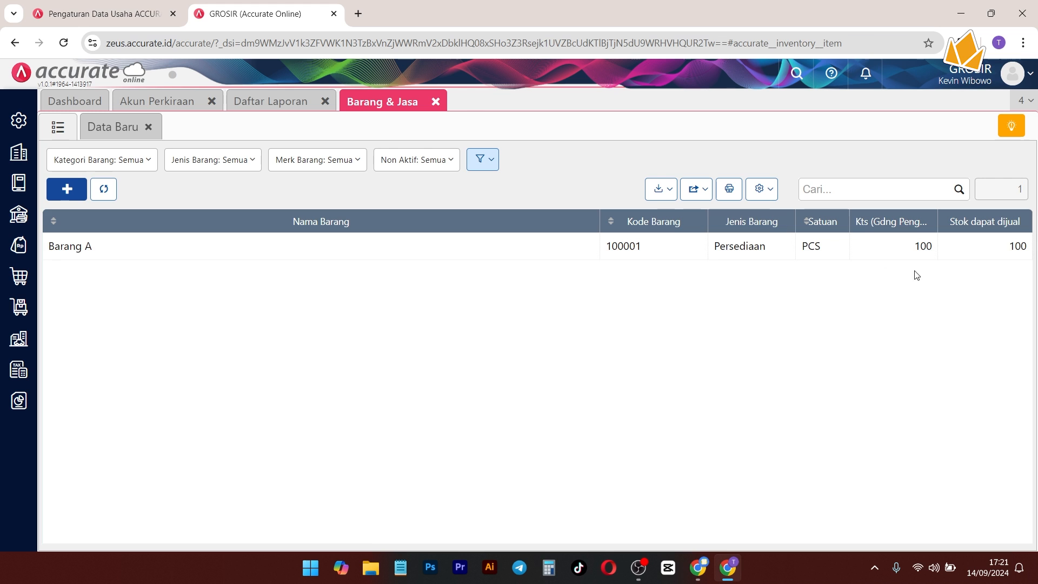
pyautogui.click(18, 401)
pyautogui.click(248, 102)
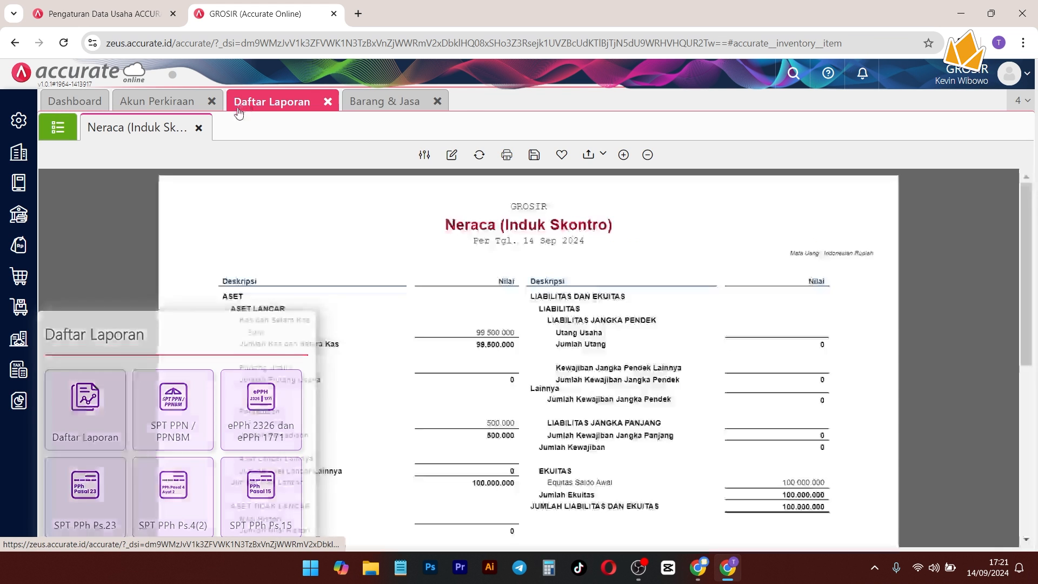
pyautogui.click(57, 127)
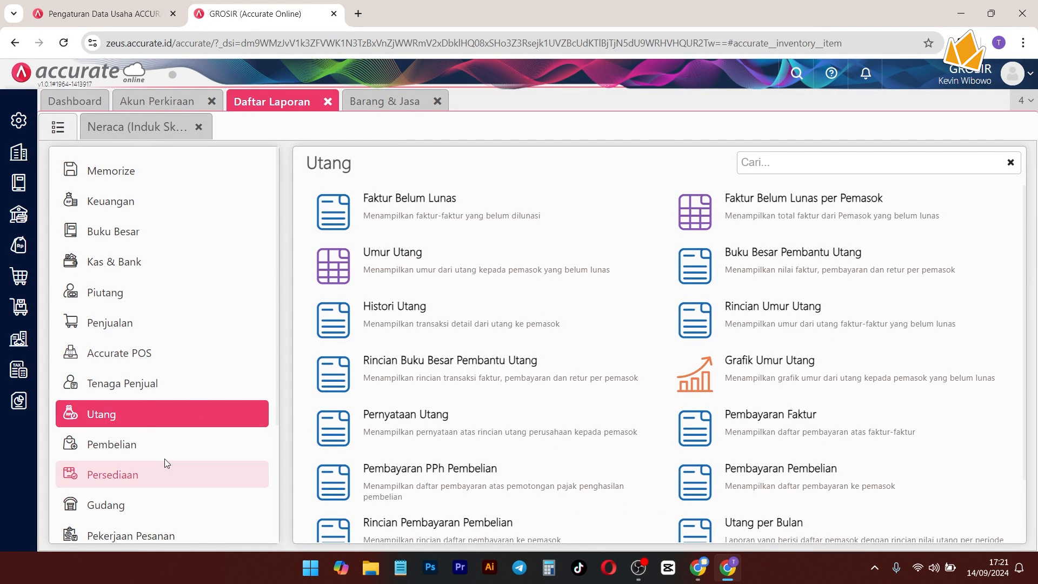
pyautogui.click(163, 483)
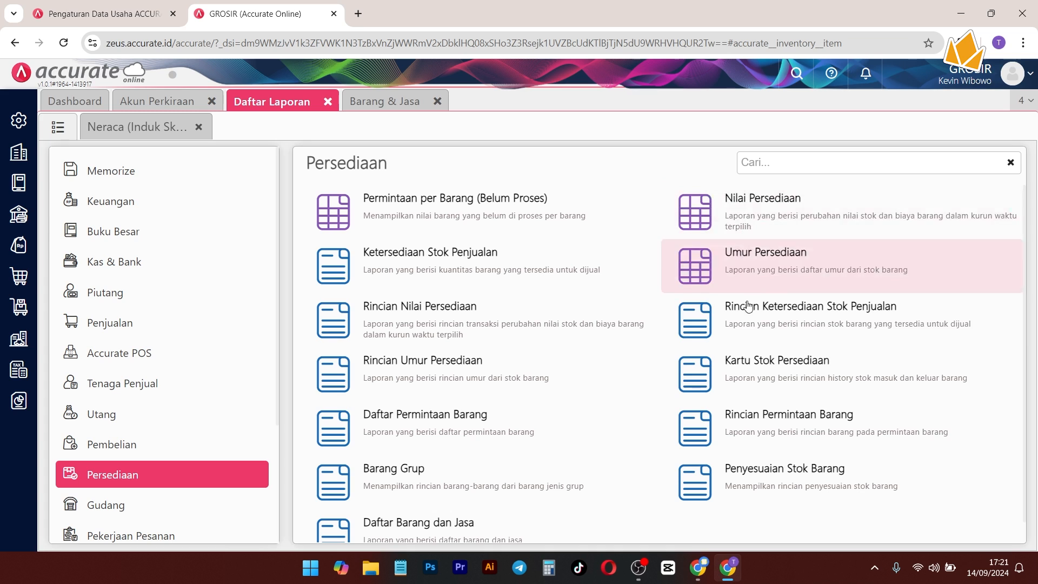
pyautogui.click(764, 362)
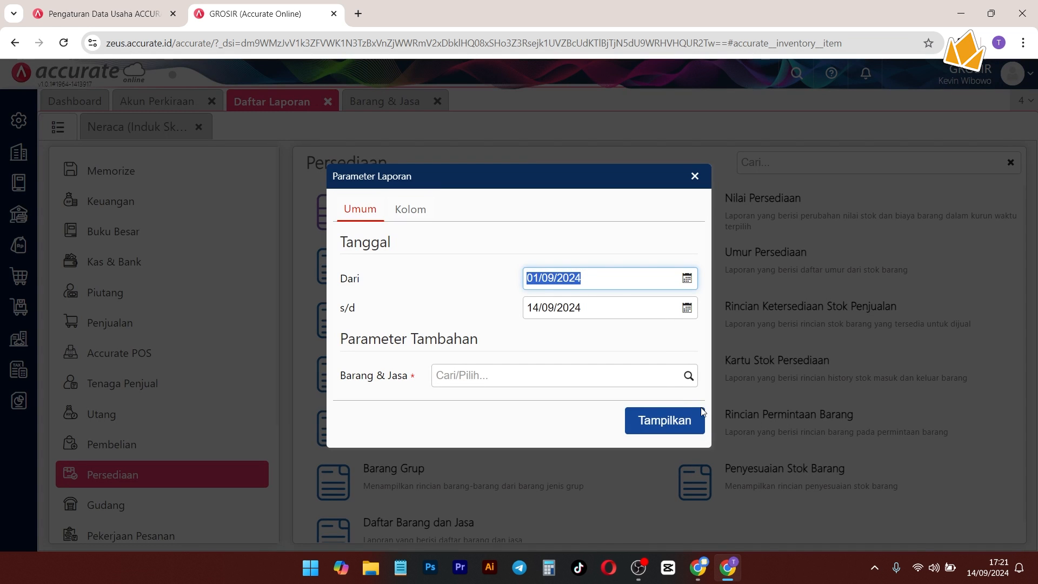
pyautogui.click(697, 386)
pyautogui.click(672, 440)
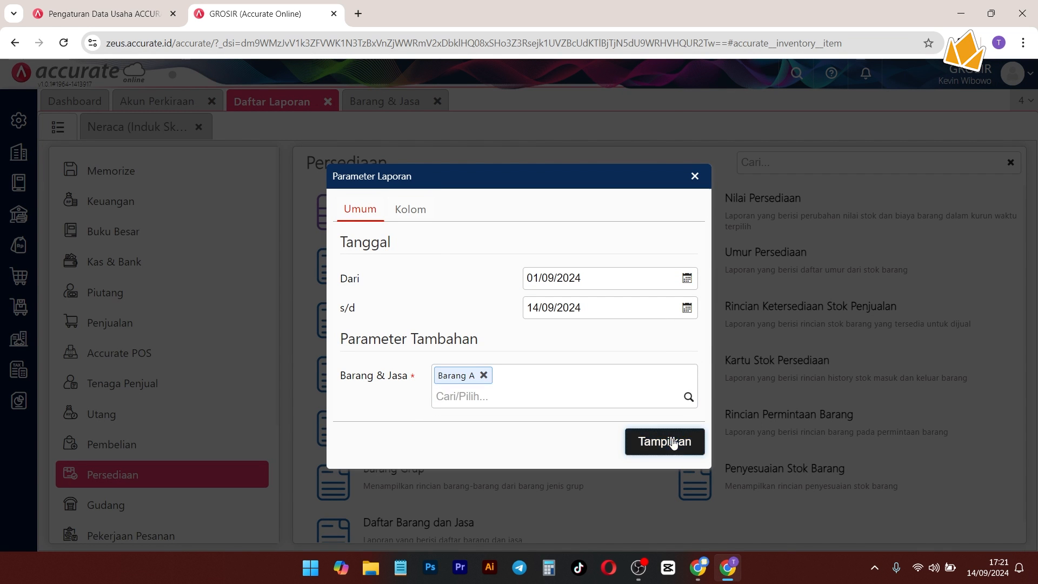
pyautogui.scroll(-2, 487, 292)
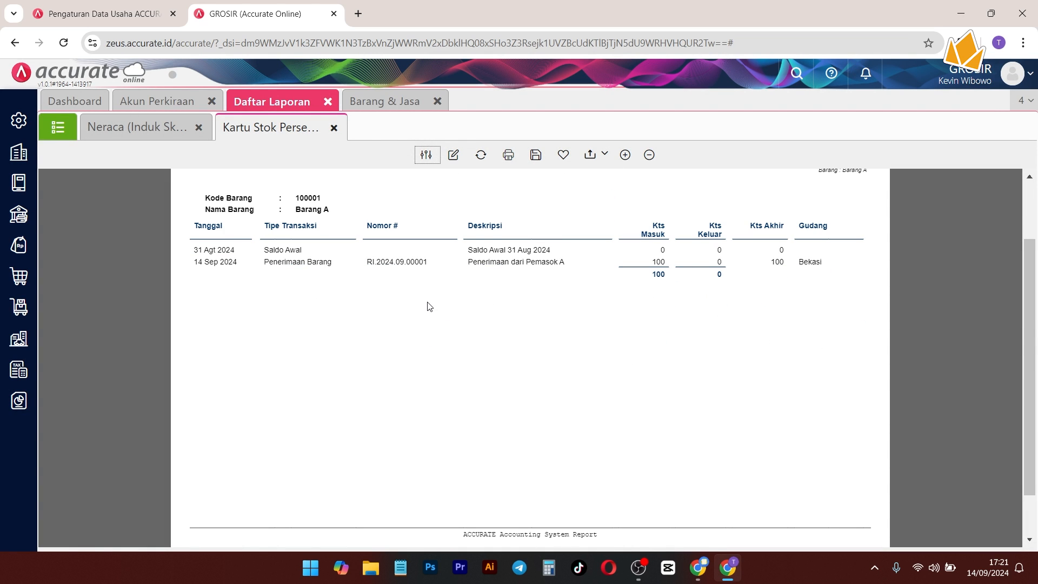
pyautogui.scroll(2, 432, 307)
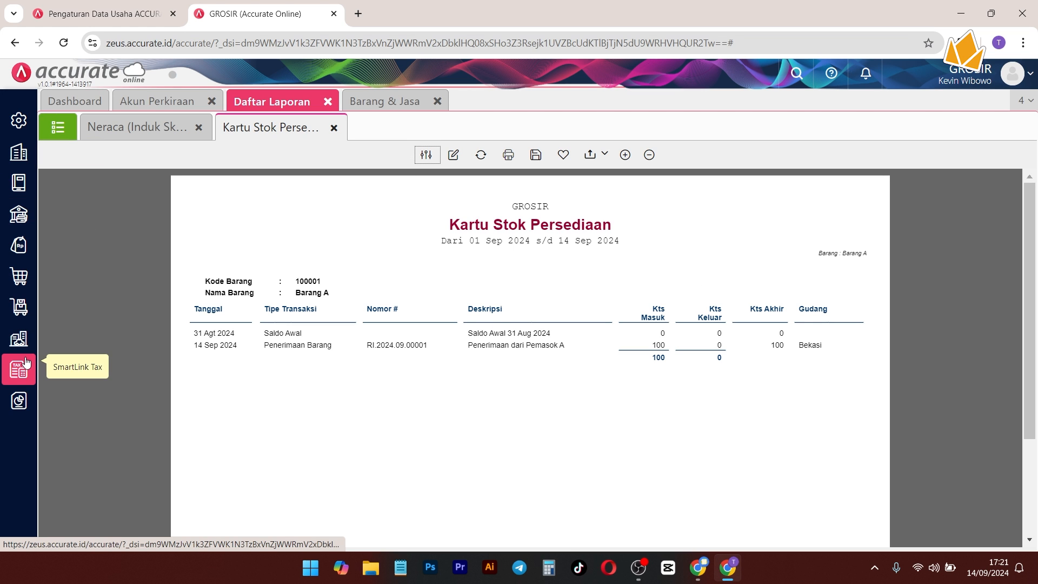
pyautogui.click(17, 332)
pyautogui.click(18, 305)
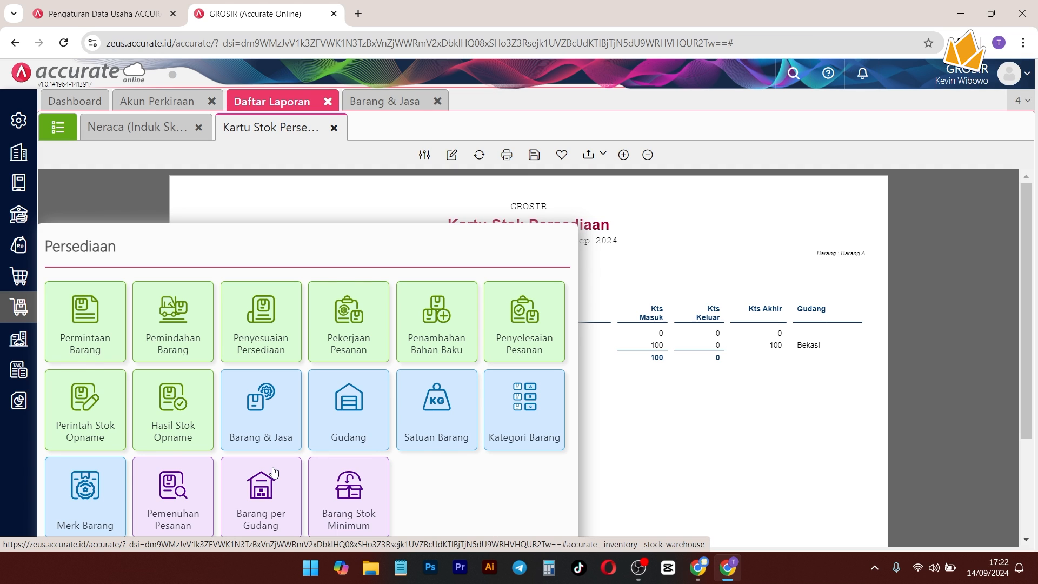
pyautogui.click(265, 207)
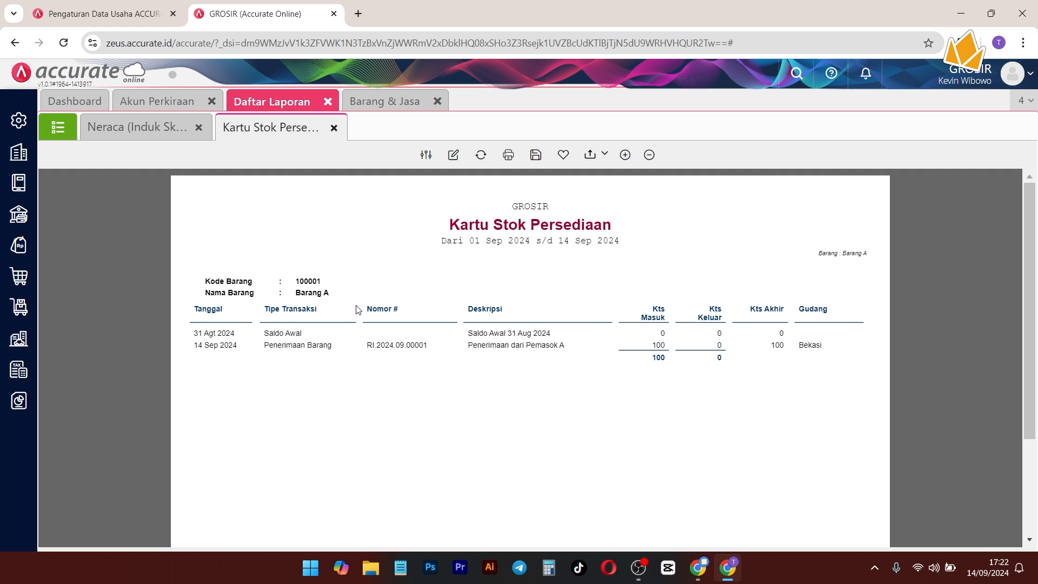
pyautogui.click(18, 276)
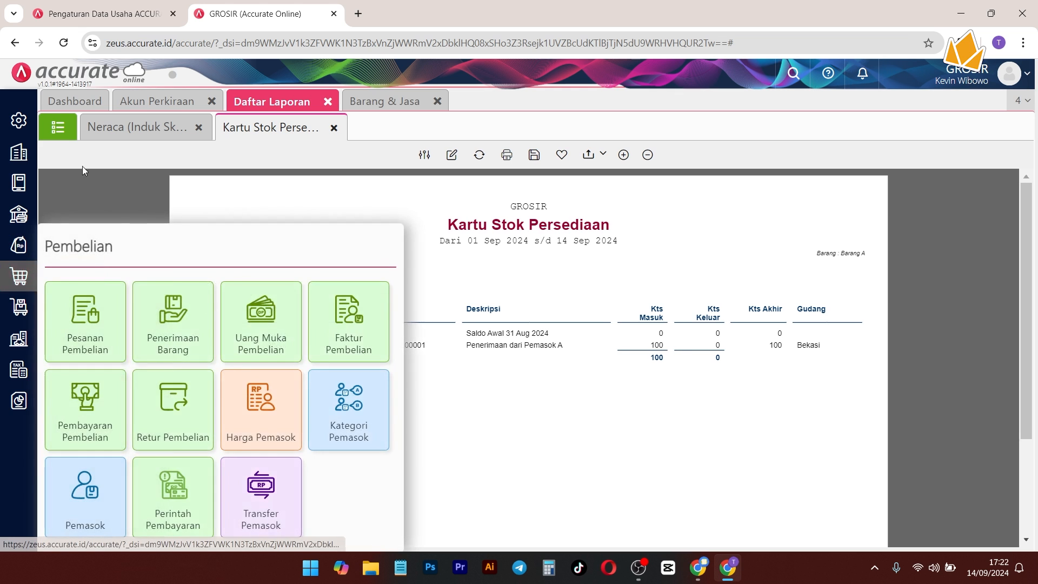
# Step: Start a new Penyesuaian Harga/Diskon with Kategori Penjualan Umum and Tipe Penyesuaian Harga
pyautogui.click(18, 245)
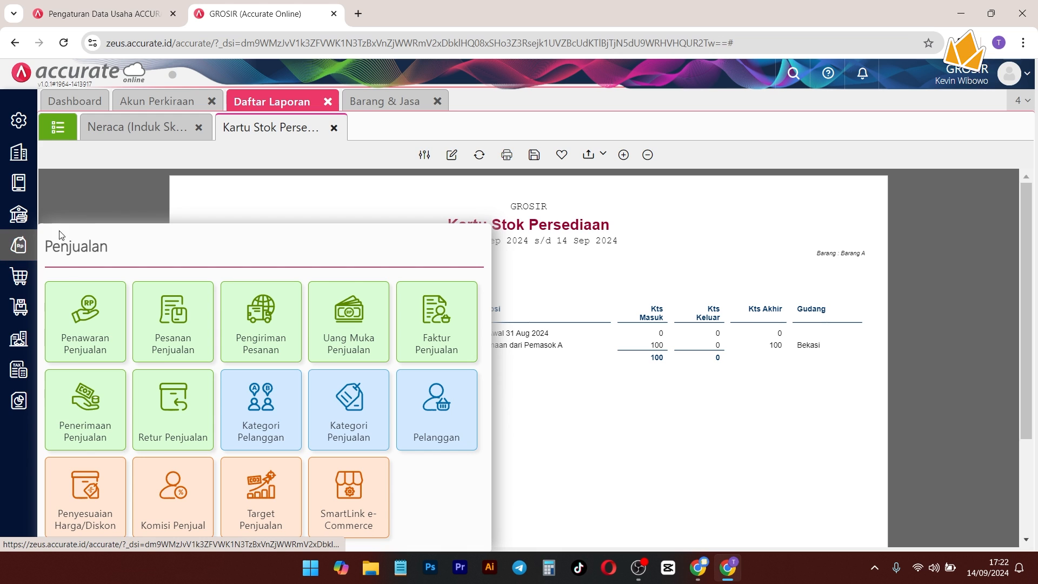
pyautogui.click(104, 499)
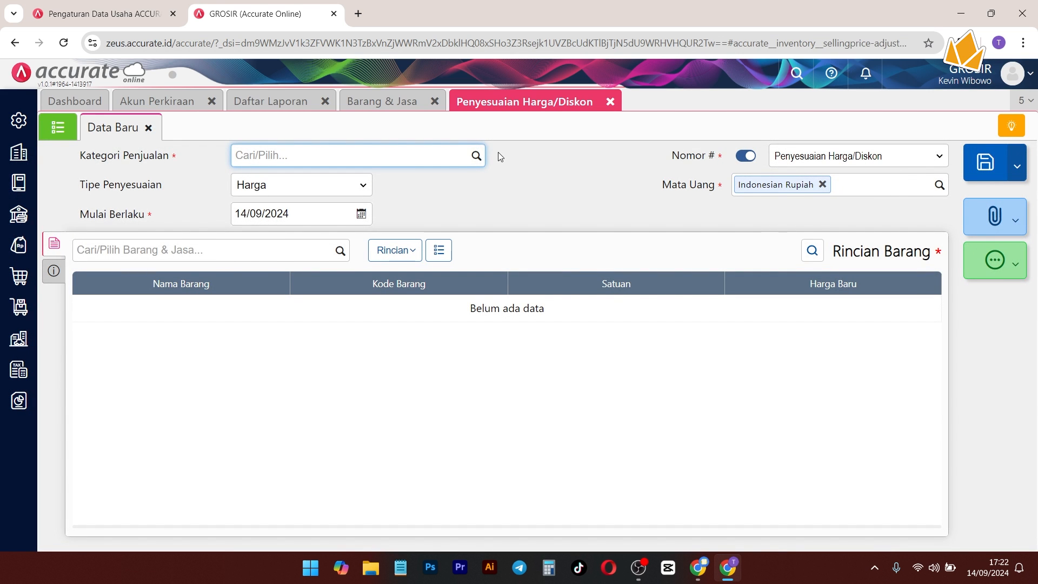
pyautogui.click(476, 155)
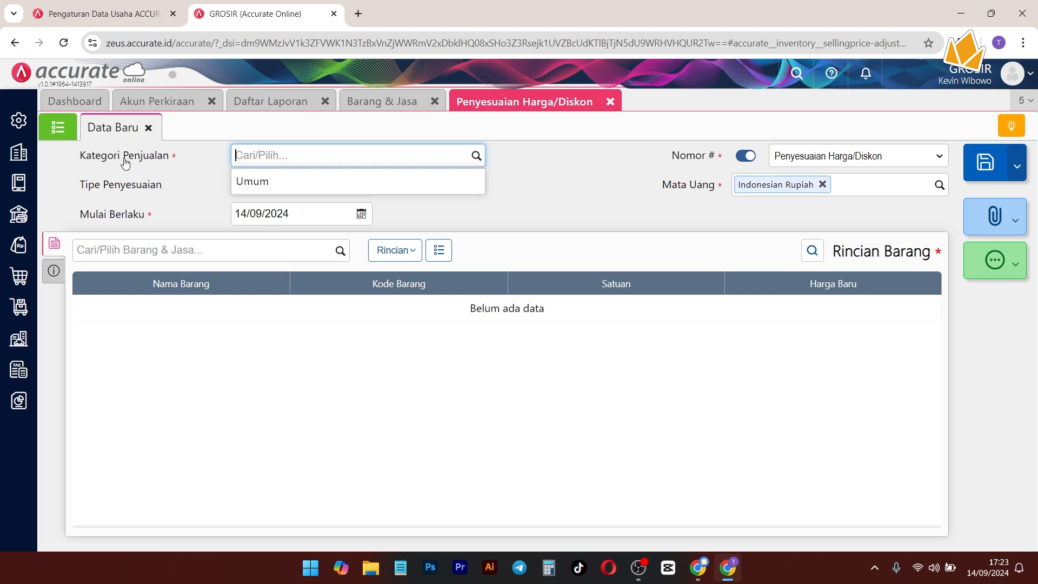
pyautogui.moveTo(124, 158); pyautogui.dragTo(168, 166)
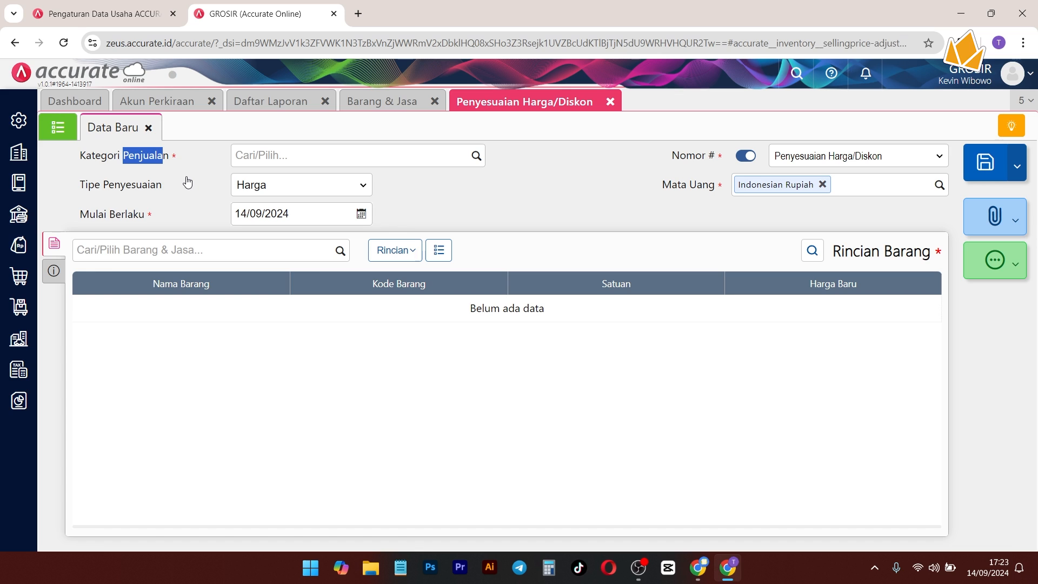
pyautogui.click(476, 156)
pyautogui.click(360, 190)
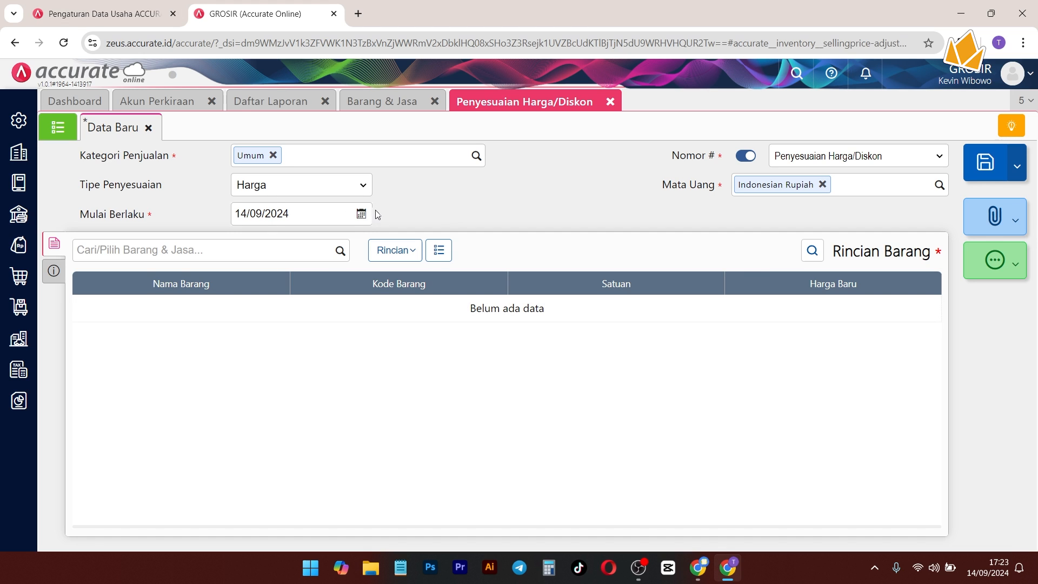
pyautogui.click(344, 185)
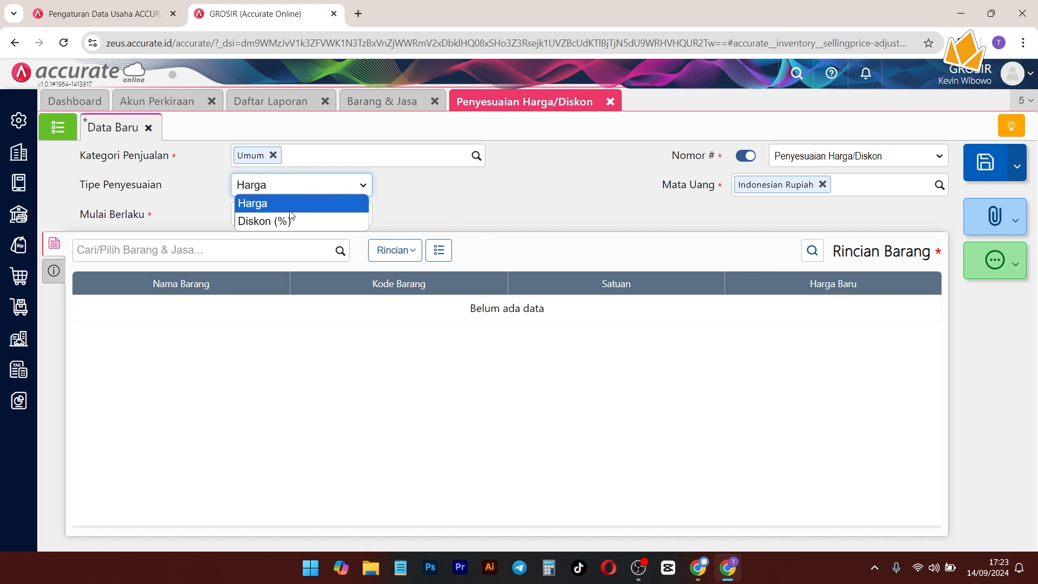
pyautogui.click(303, 206)
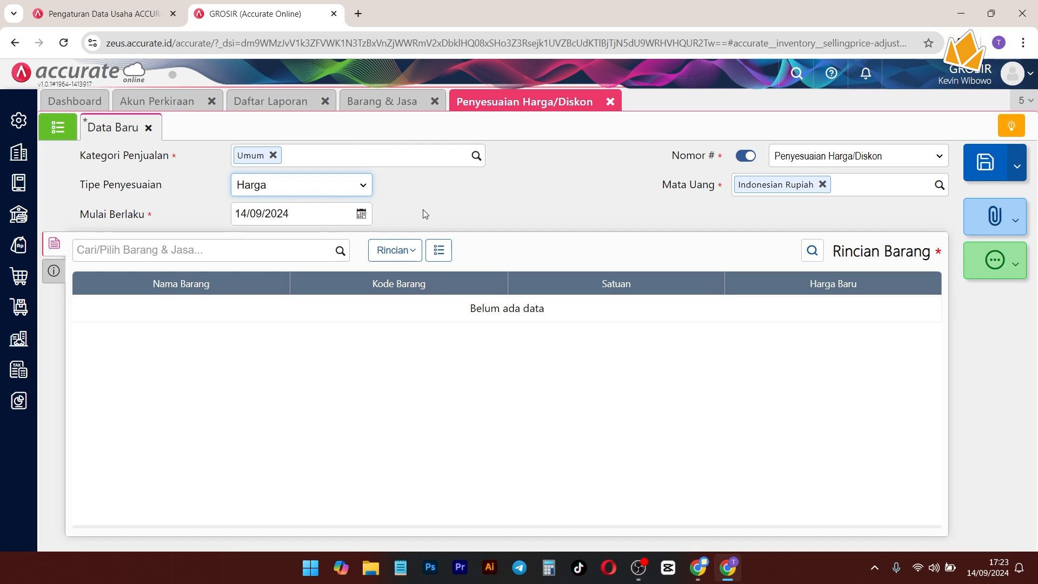
pyautogui.click(341, 250)
pyautogui.click(467, 196)
pyautogui.click(397, 252)
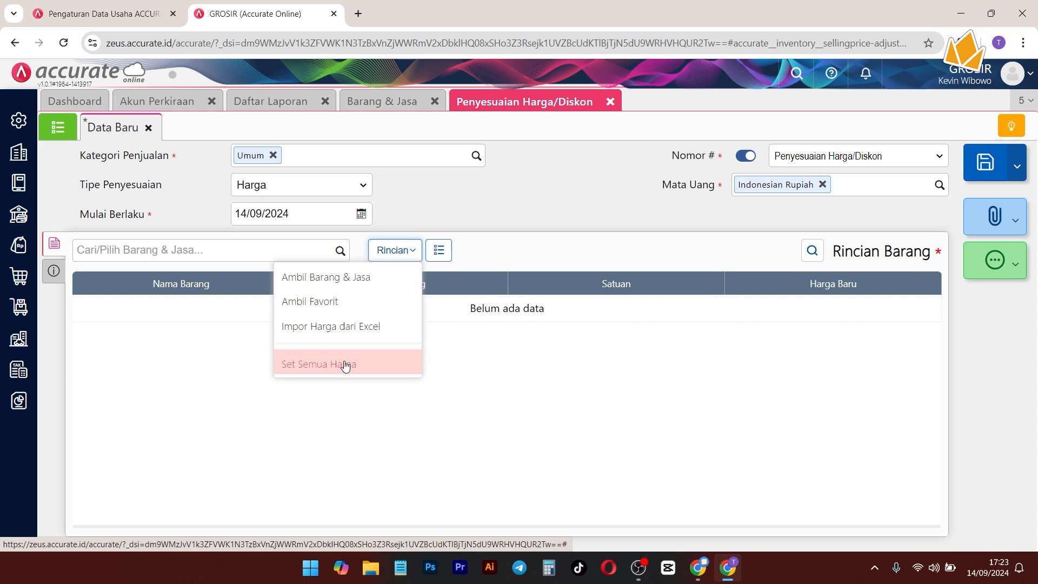
pyautogui.click(475, 232)
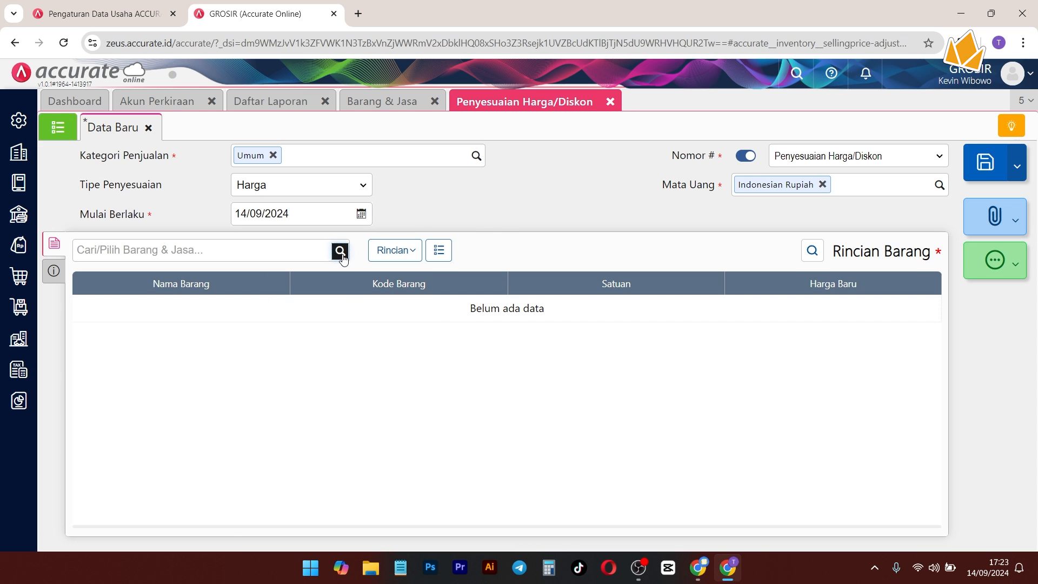
# Step: Add Barang A to the price adjustment and set its Harga Baru to Rp 9.500
pyautogui.click(340, 253)
pyautogui.click(181, 292)
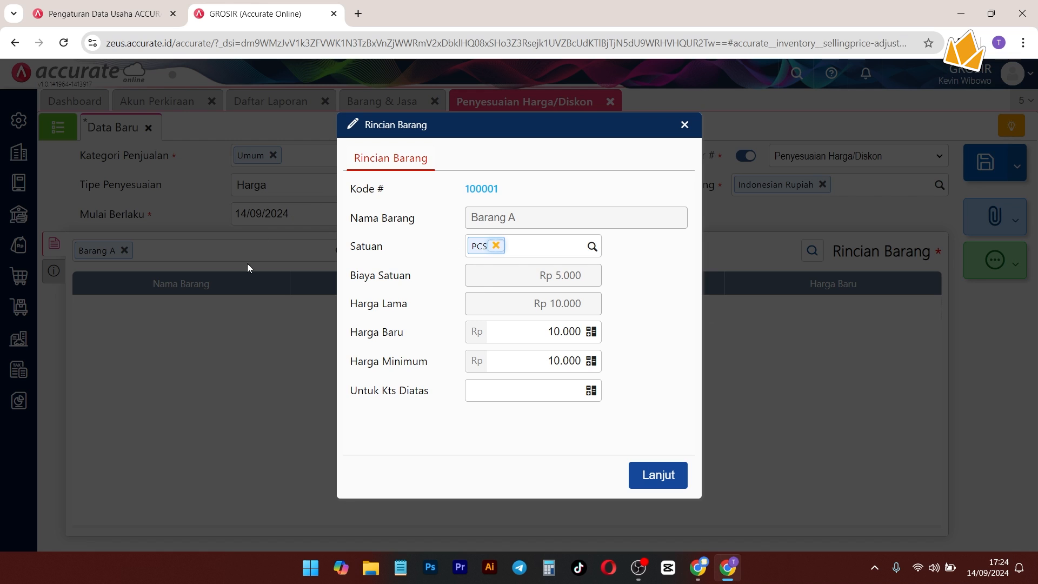
pyautogui.click(546, 331)
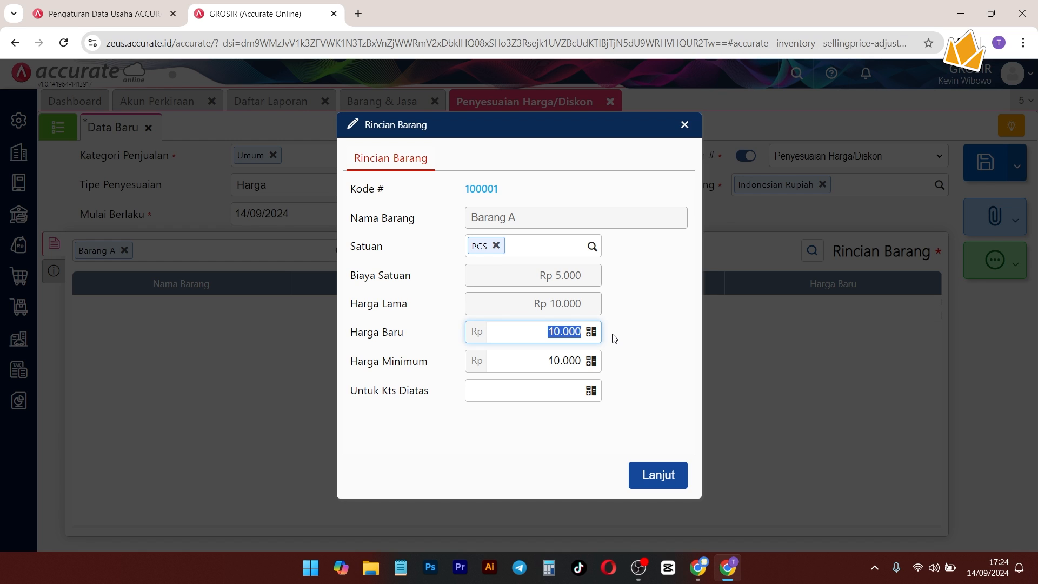
pyautogui.moveTo(412, 276); pyautogui.dragTo(389, 276)
pyautogui.moveTo(587, 279); pyautogui.dragTo(534, 304)
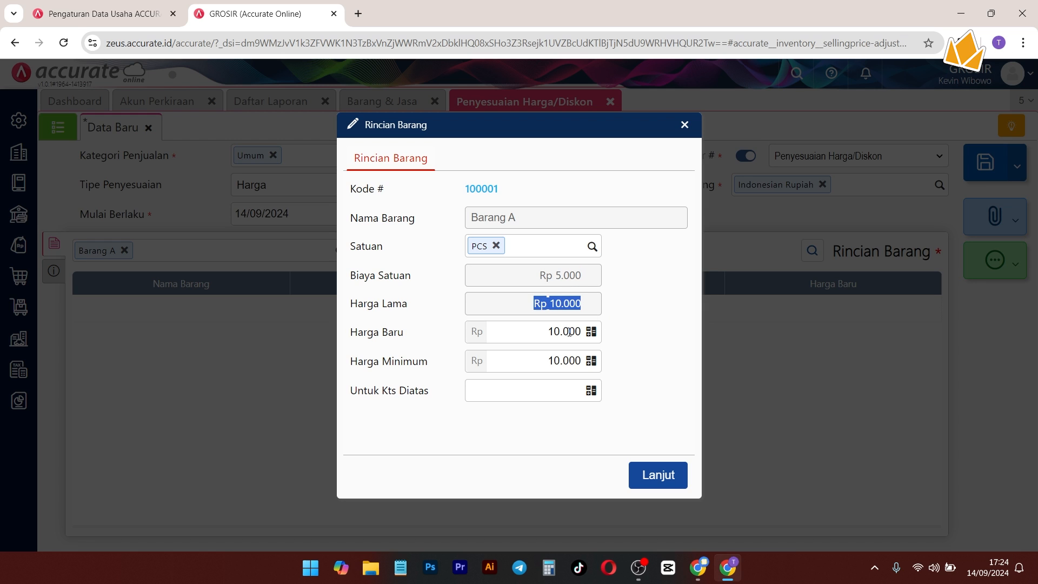
pyautogui.click(548, 332)
pyautogui.write('9500')
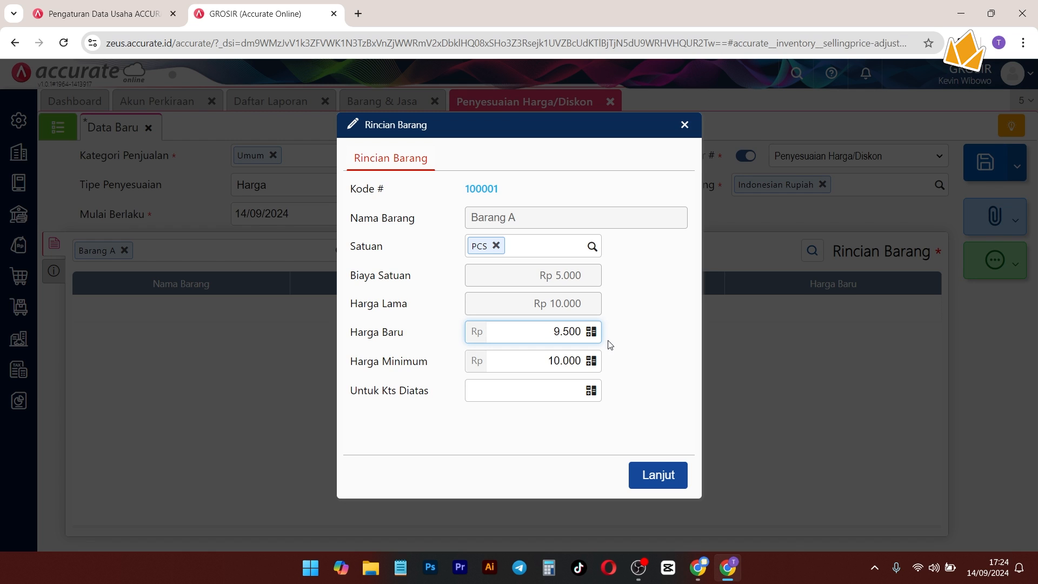
# Step: Copy the new price 9.500 into Harga Minimum, set Untuk Kts Diatas to 10, and confirm Barang A's price line
pyautogui.hotkey('ctrl', 'a')
pyautogui.hotkey('ctrl', 'c')
pyautogui.click(549, 359)
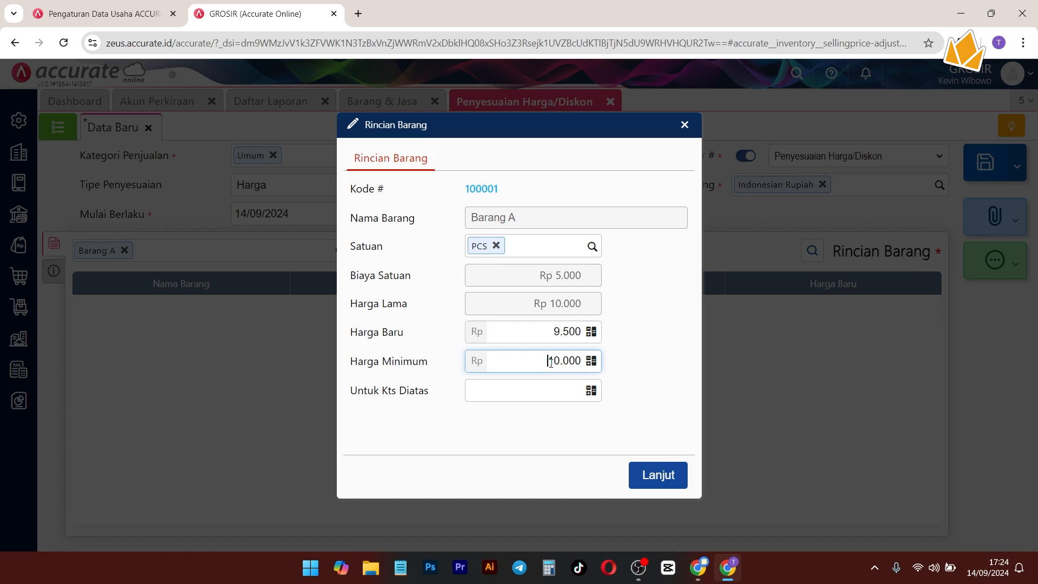
pyautogui.hotkey('ctrl', 'v')
pyautogui.click(664, 350)
pyautogui.click(571, 389)
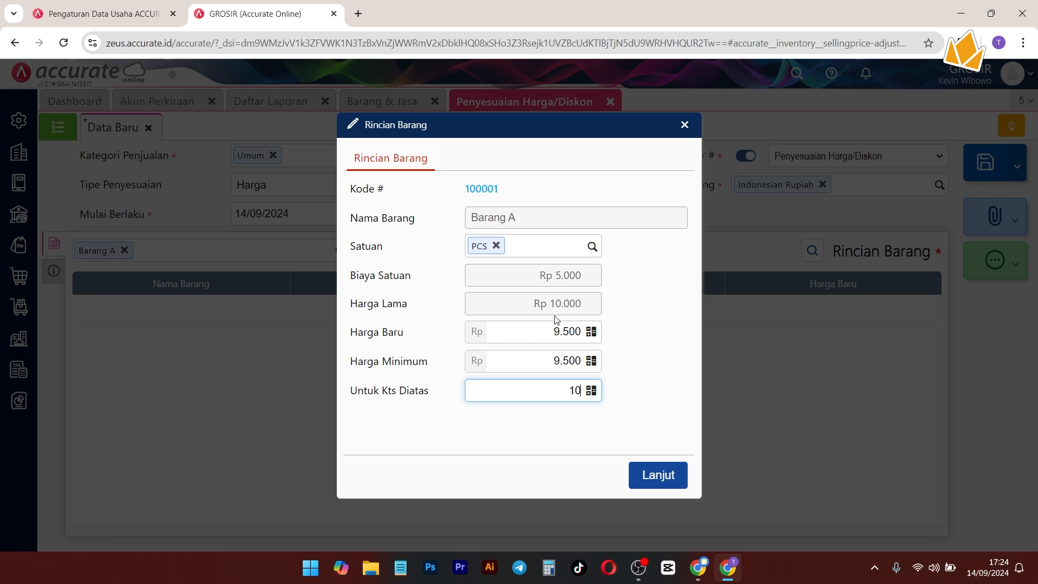
pyautogui.click(659, 475)
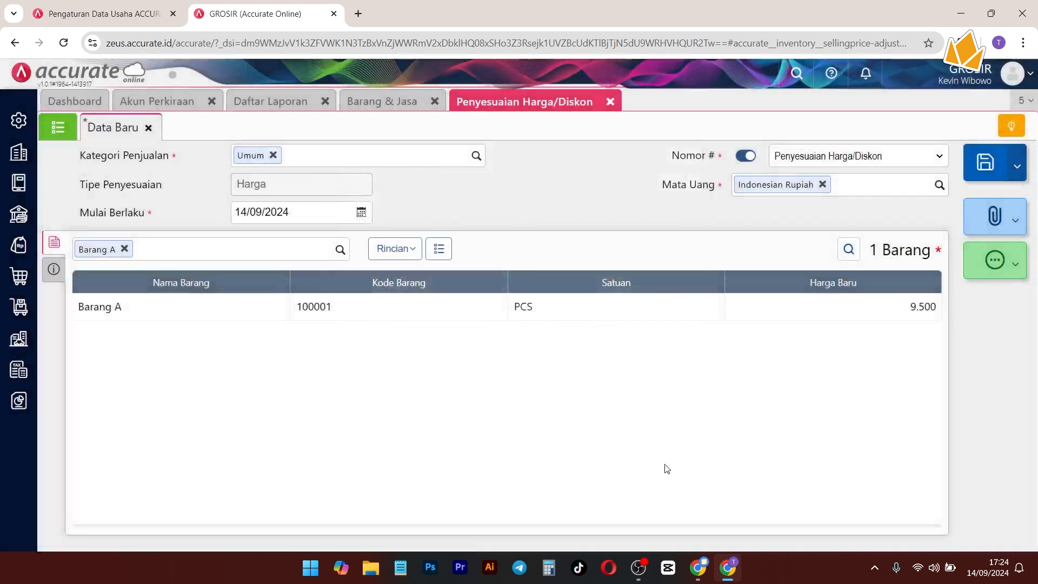
# Step: Add a second Barang A line with Harga Baru and Harga Minimum 9.000 for quantities above 20, and save the price adjustment
pyautogui.click(335, 256)
pyautogui.click(281, 285)
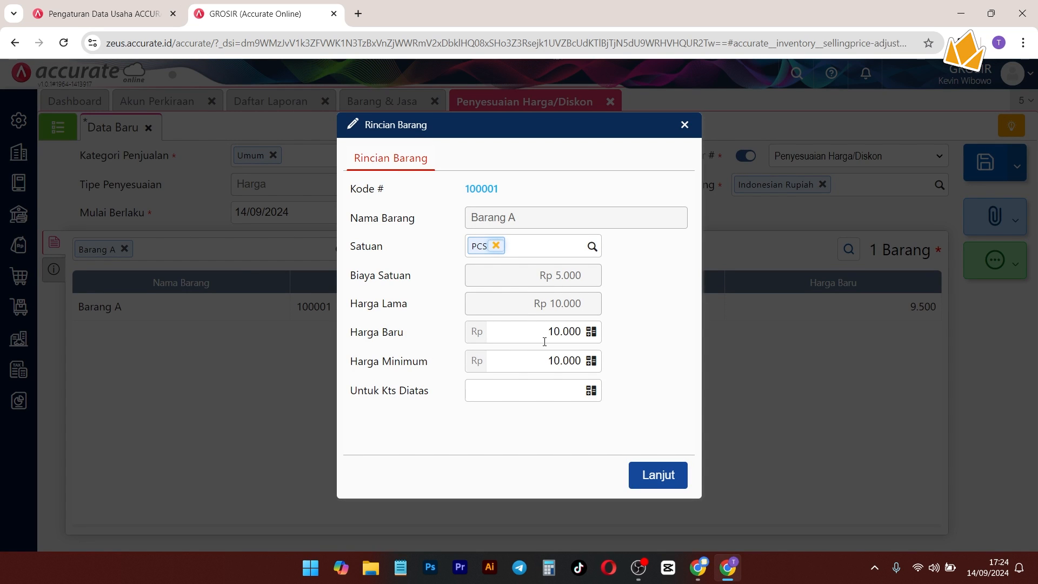
pyautogui.click(546, 332)
pyautogui.write('90')
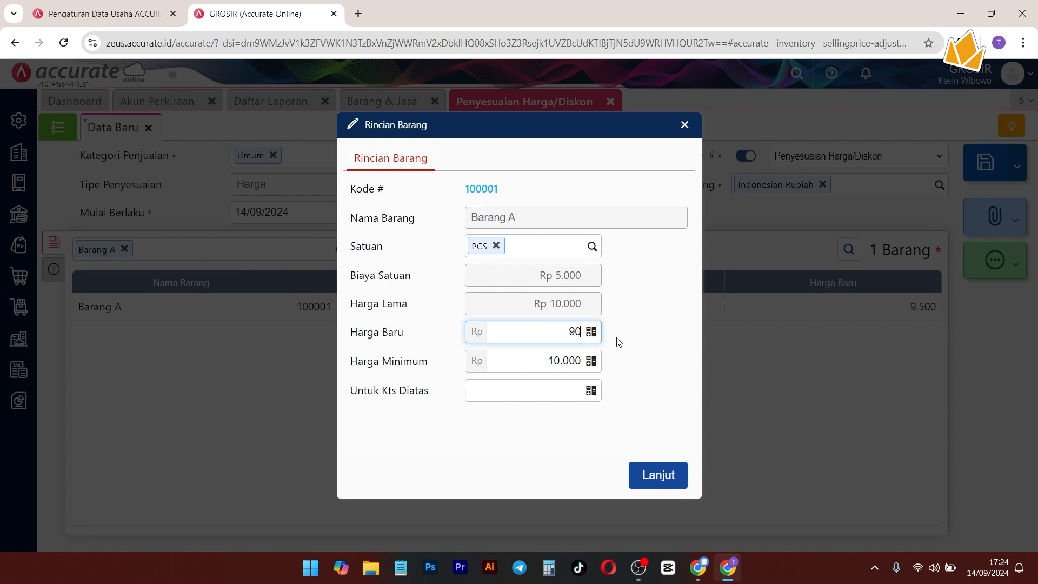
pyautogui.hotkey('ctrl', 'a')
pyautogui.click(550, 361)
pyautogui.write('9000')
pyautogui.click(541, 392)
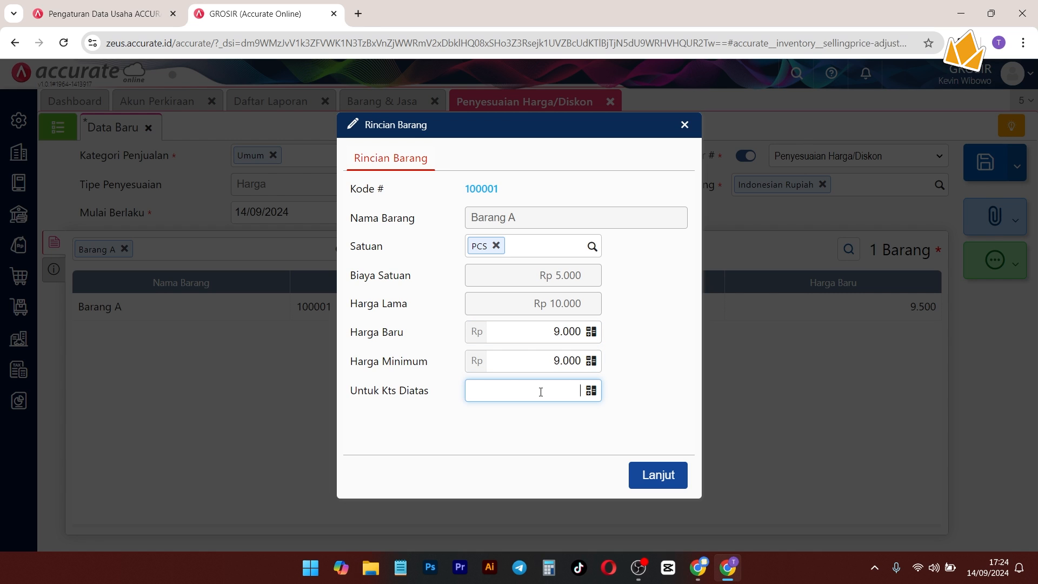
pyautogui.write('20')
pyautogui.click(653, 475)
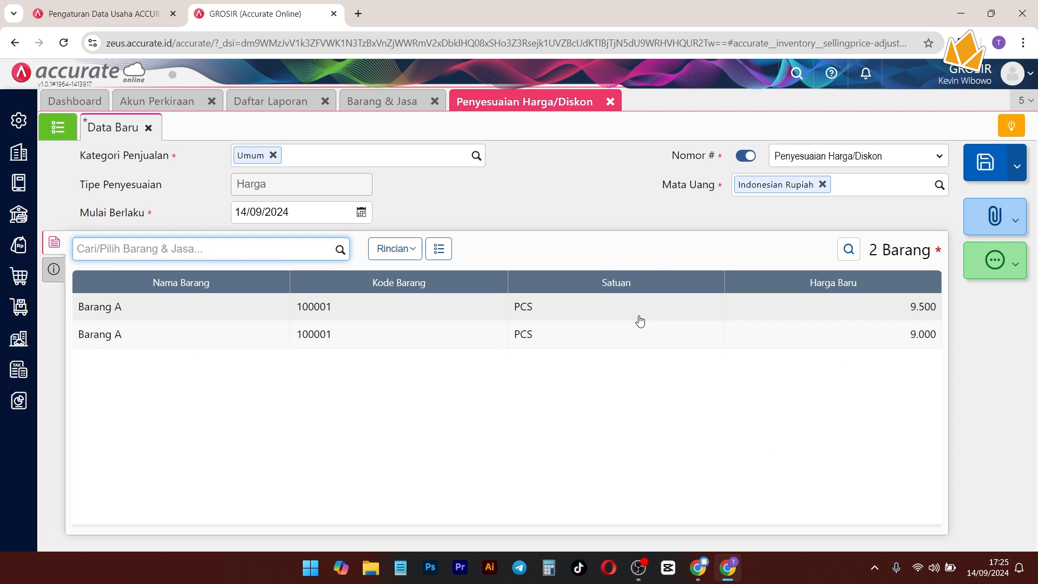
pyautogui.click(985, 162)
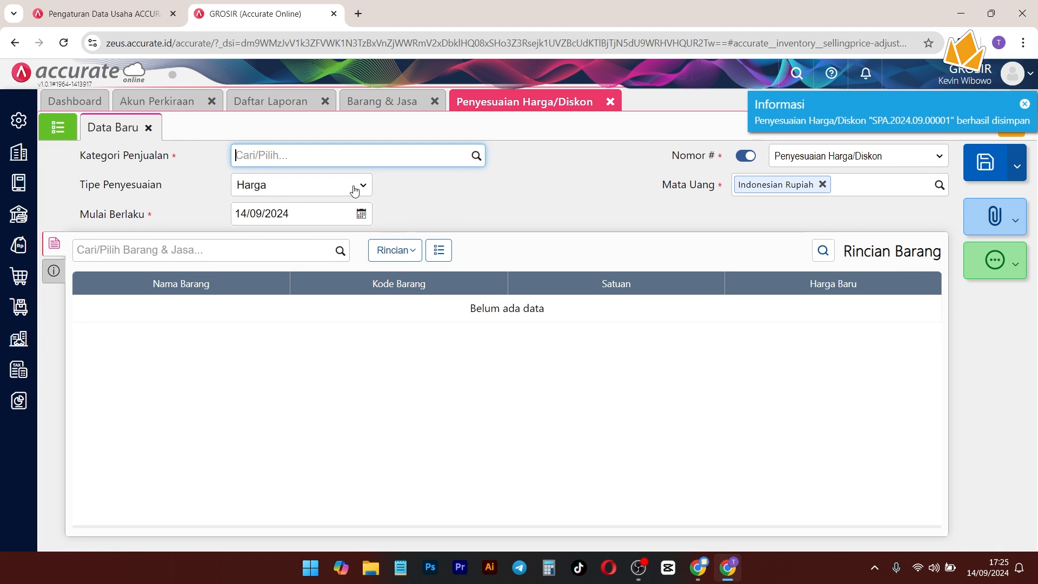
# Step: Close Penyesuaian Harga/Diskon, Barang & Jasa and the Kartu Stok Persediaan report
pyautogui.click(13, 250)
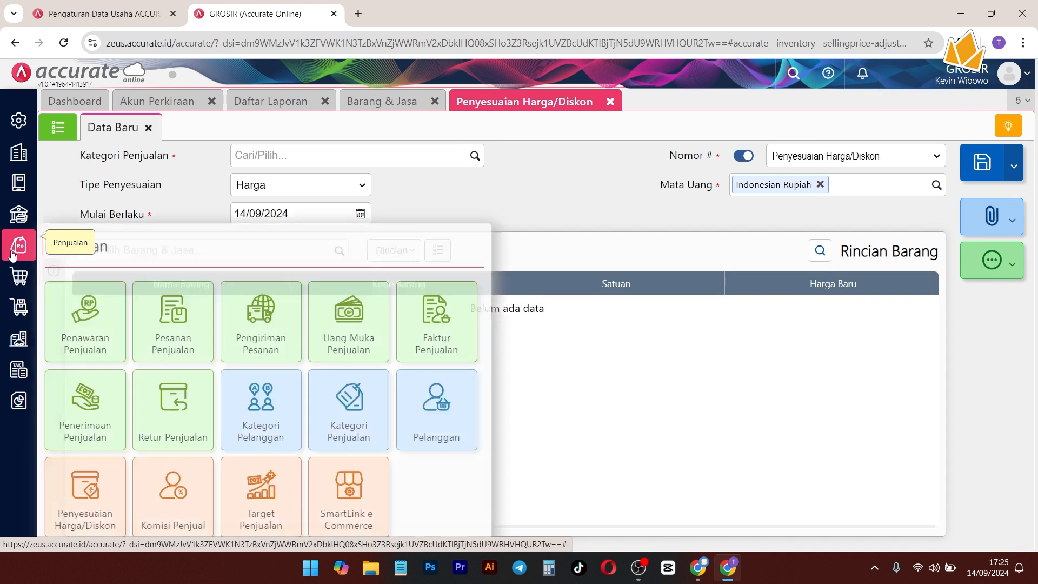
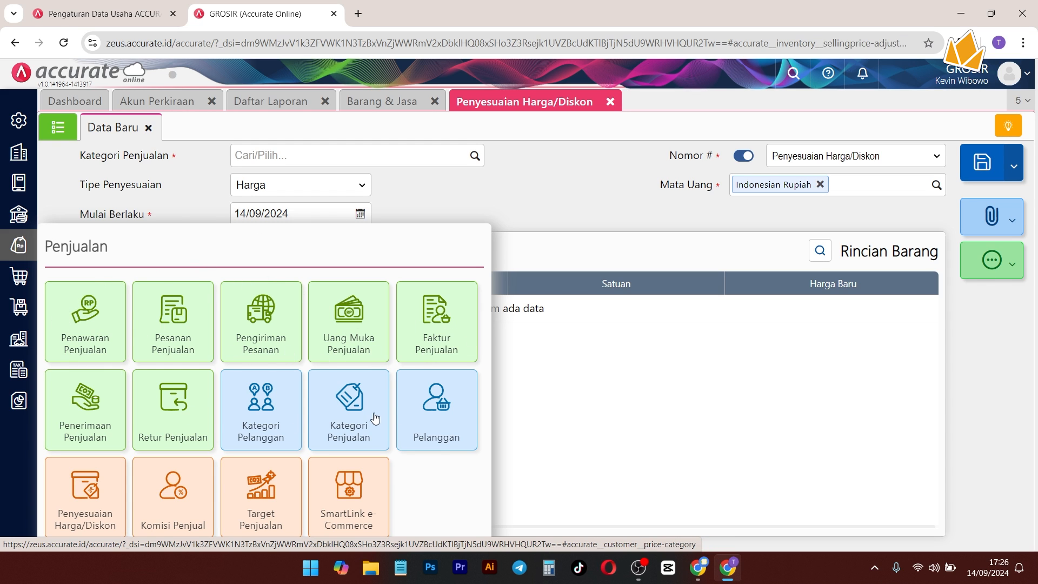
pyautogui.click(610, 102)
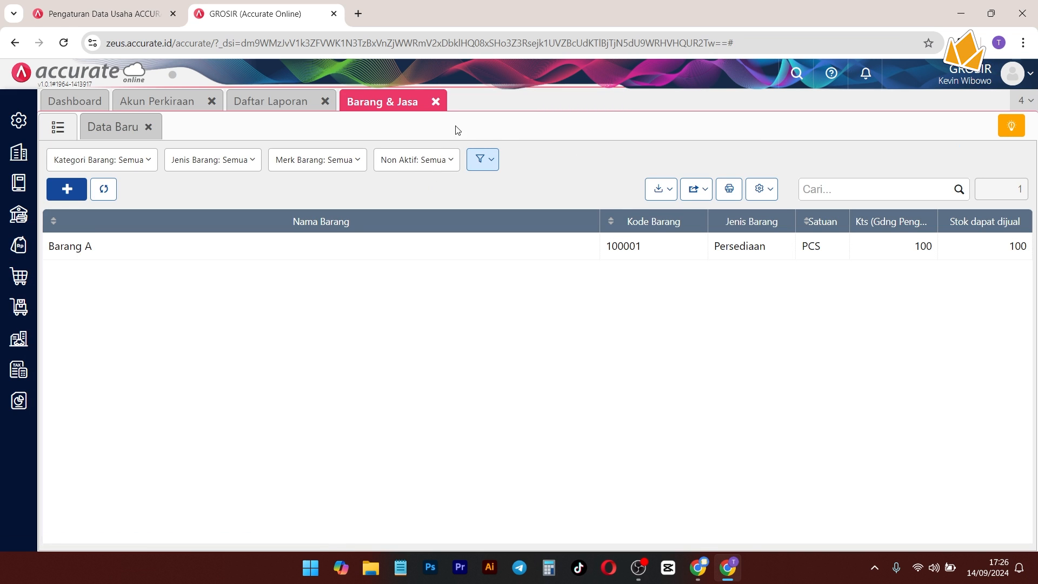
pyautogui.click(436, 101)
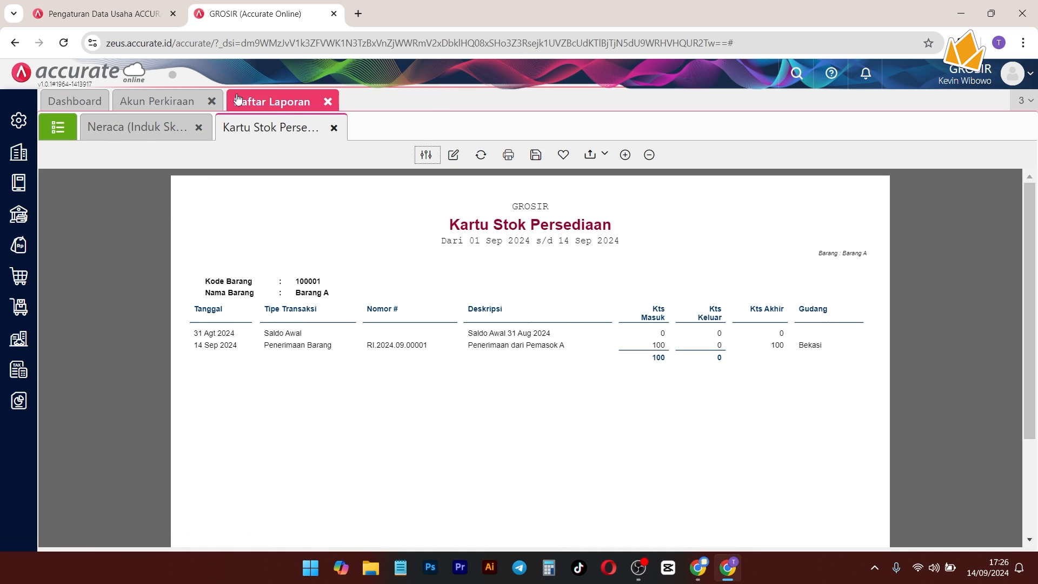
pyautogui.click(334, 128)
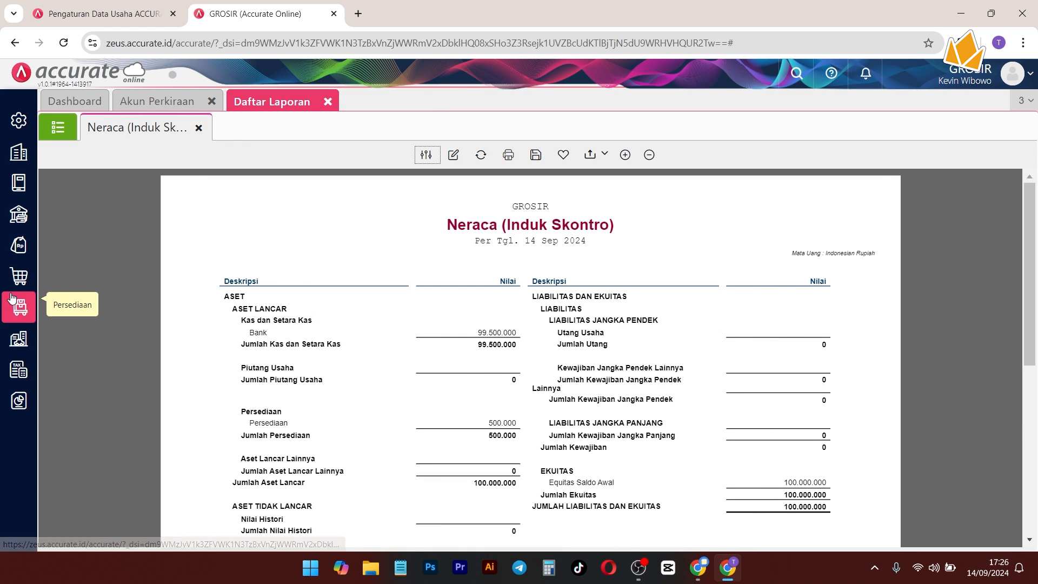
# Step: Start a new Faktur Penjualan, save Pelanggan A as a new customer for it, and select Barang A as the item
pyautogui.moveTo(18, 245)
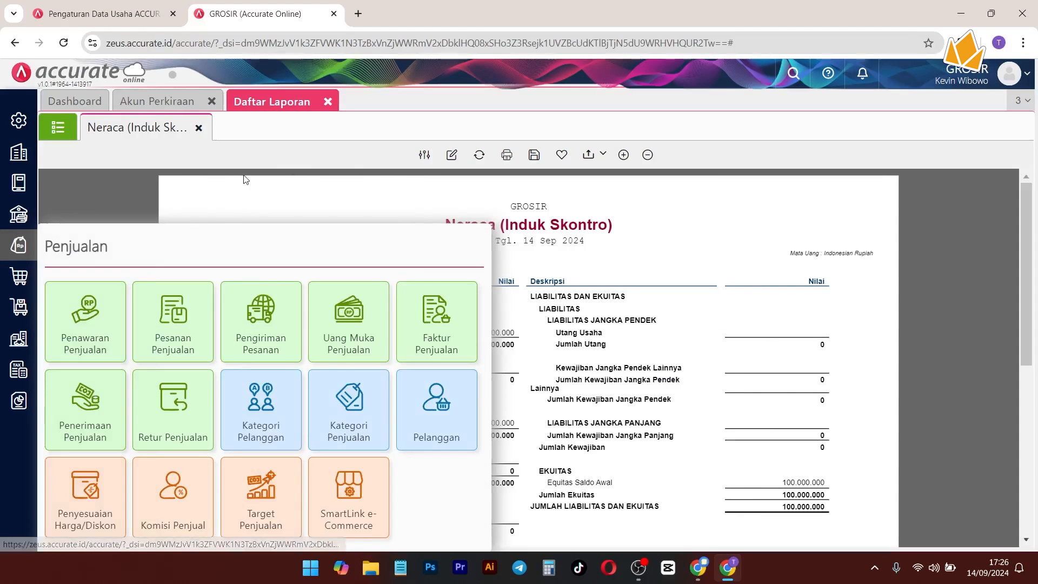
pyautogui.click(453, 319)
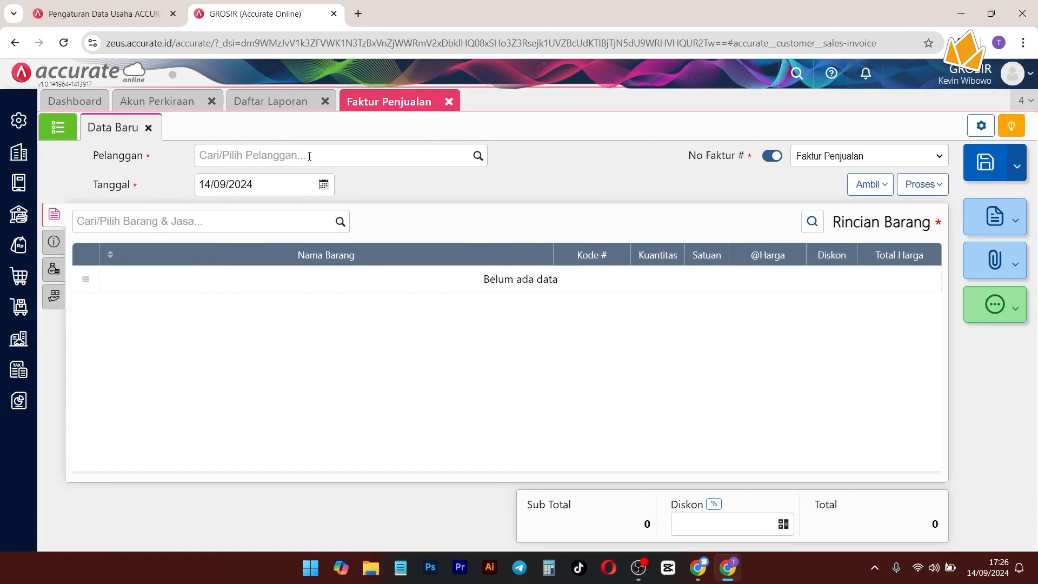
pyautogui.click(353, 160)
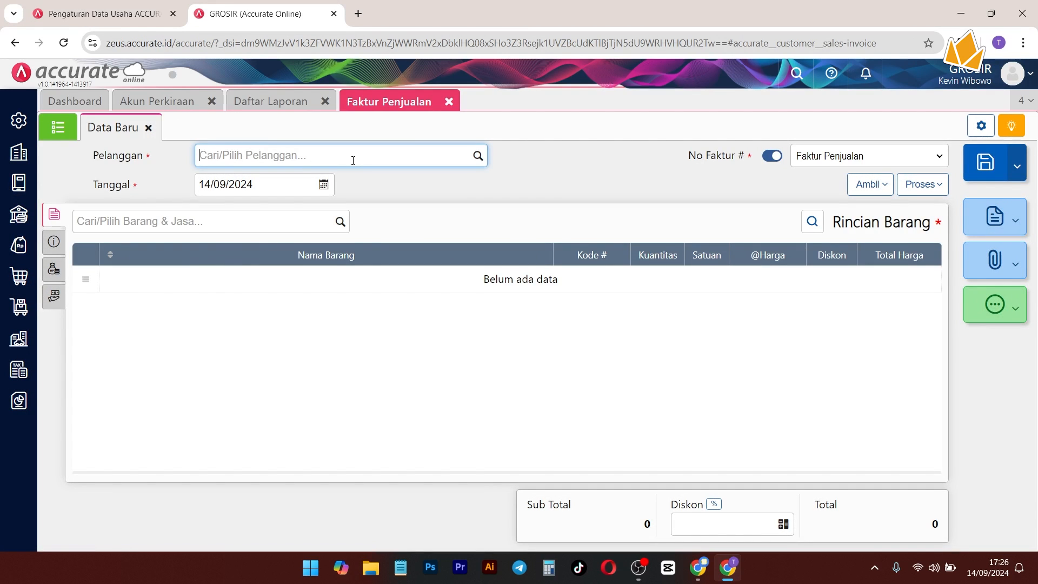
pyautogui.write('Pel')
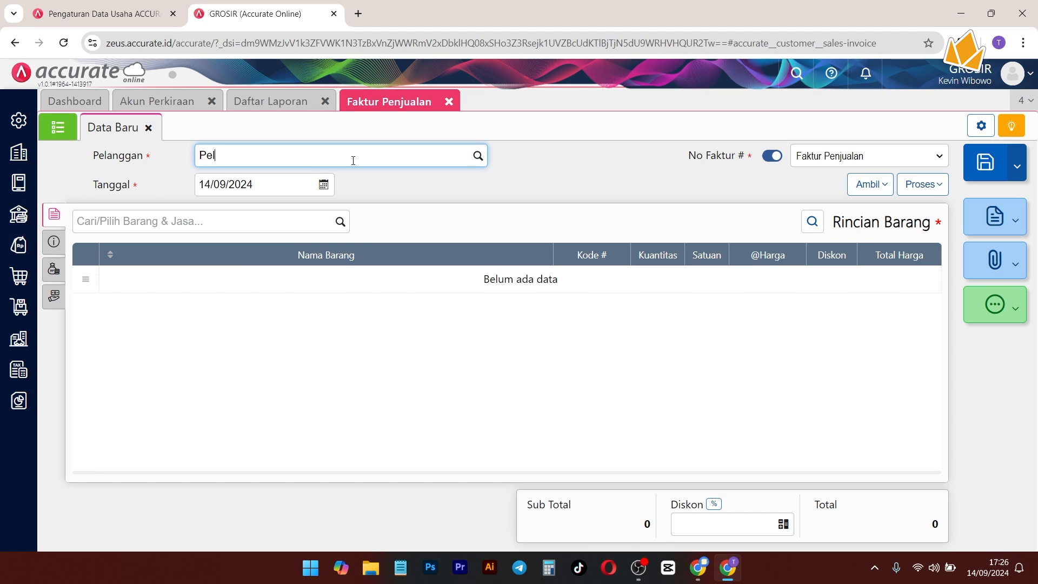
pyautogui.write('anggan A')
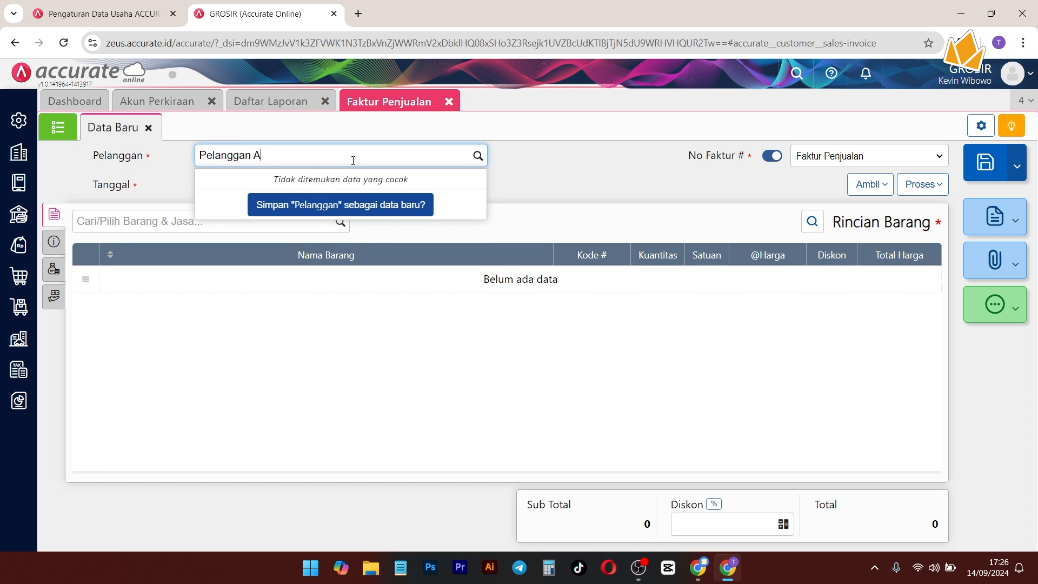
pyautogui.click(389, 211)
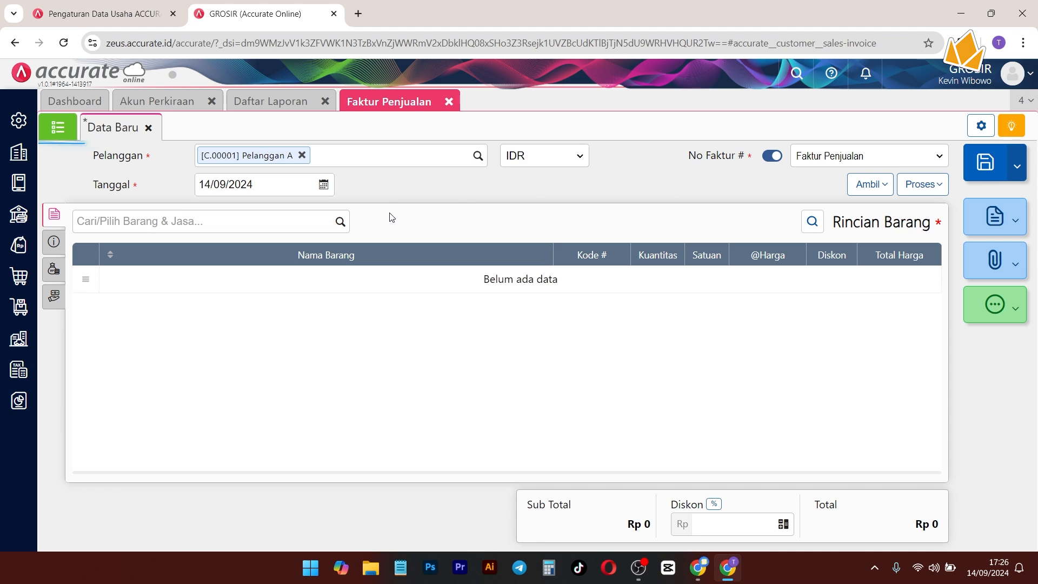
pyautogui.click(344, 223)
pyautogui.click(233, 272)
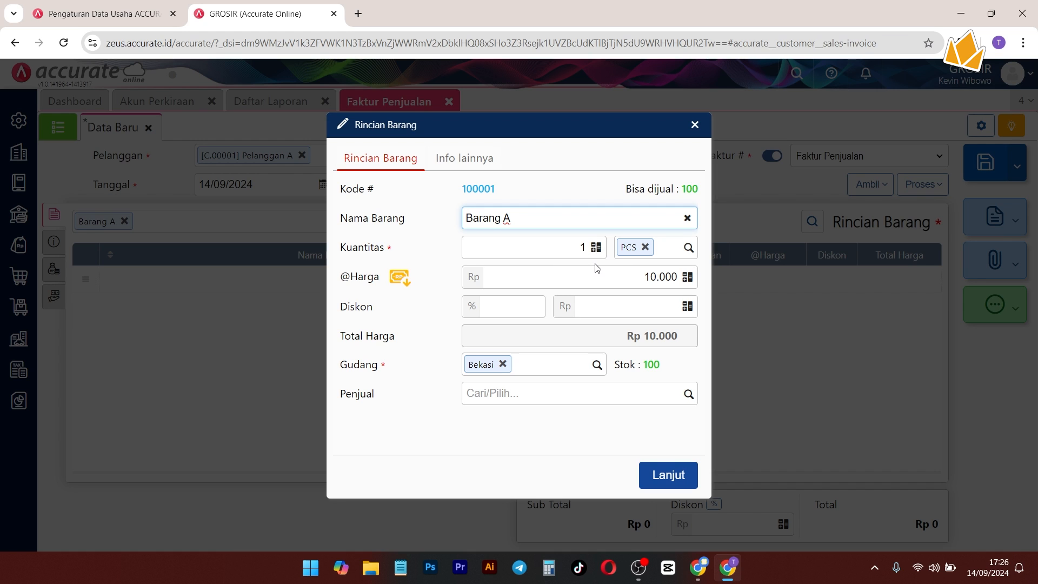
# Step: Try Kuantitas values 5, 11, 15 and 21 for Barang A to check the tiered unit price
pyautogui.doubleClick(587, 249)
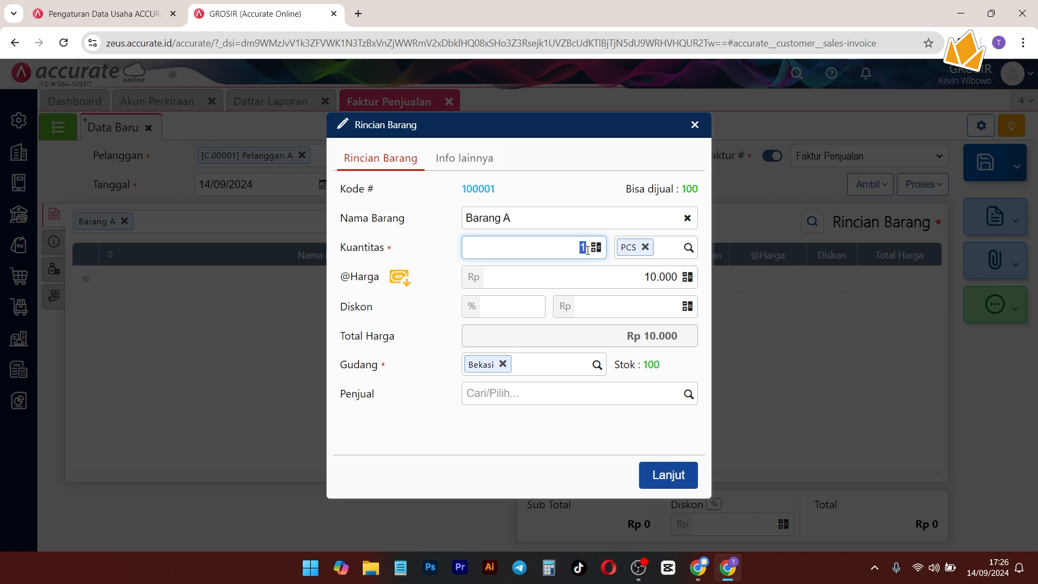
pyautogui.write('5')
pyautogui.click(613, 213)
pyautogui.doubleClick(580, 249)
pyautogui.write('11')
pyautogui.click(586, 214)
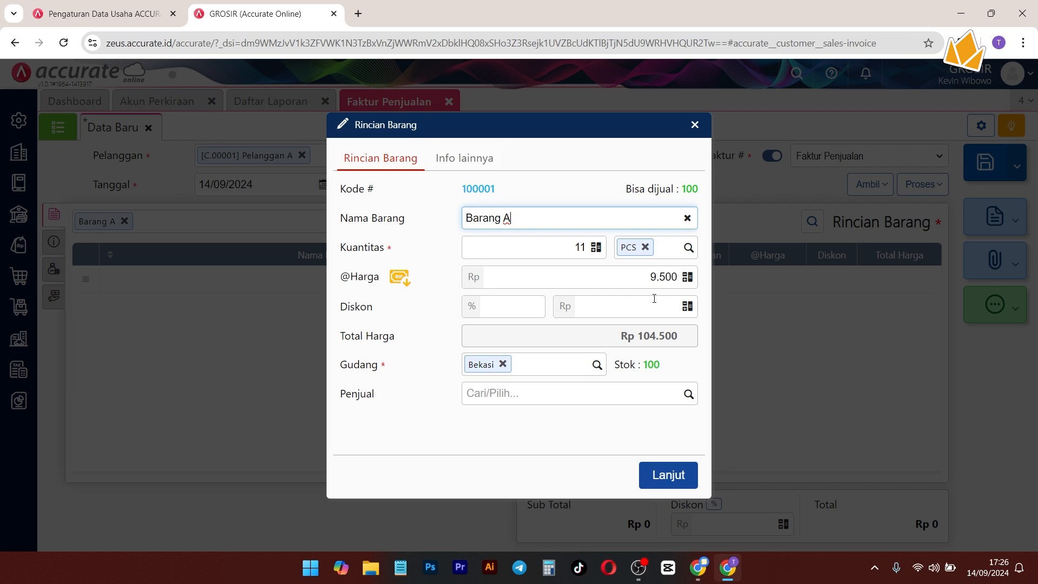
pyautogui.doubleClick(589, 248)
pyautogui.write('15')
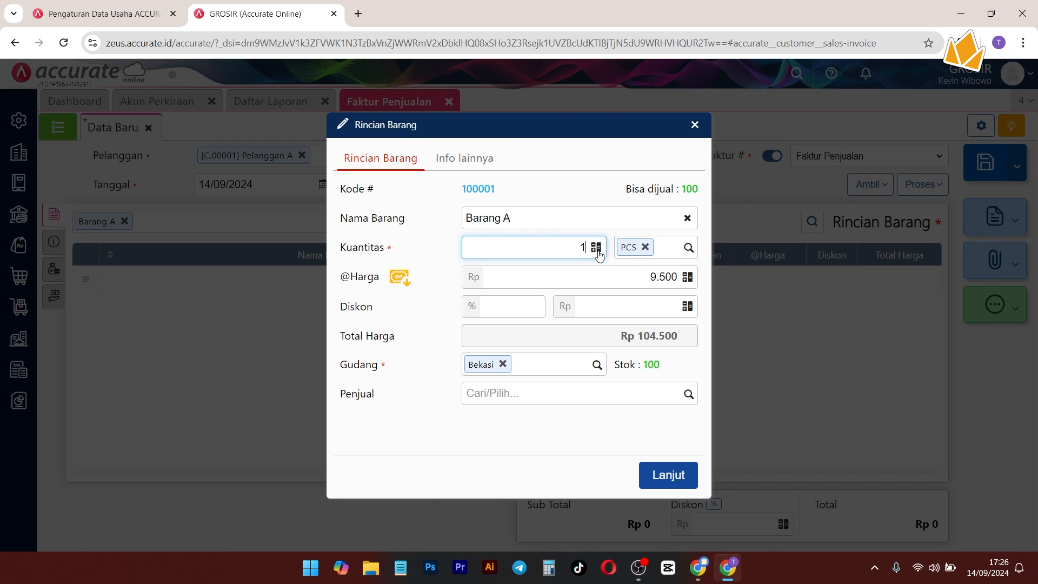
pyautogui.click(673, 281)
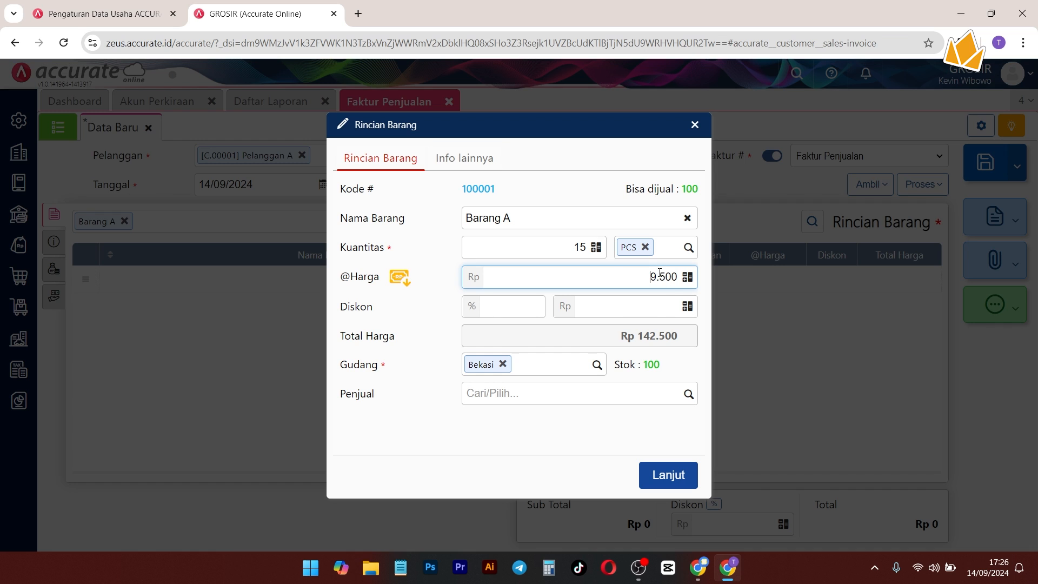
pyautogui.doubleClick(579, 248)
pyautogui.write('21')
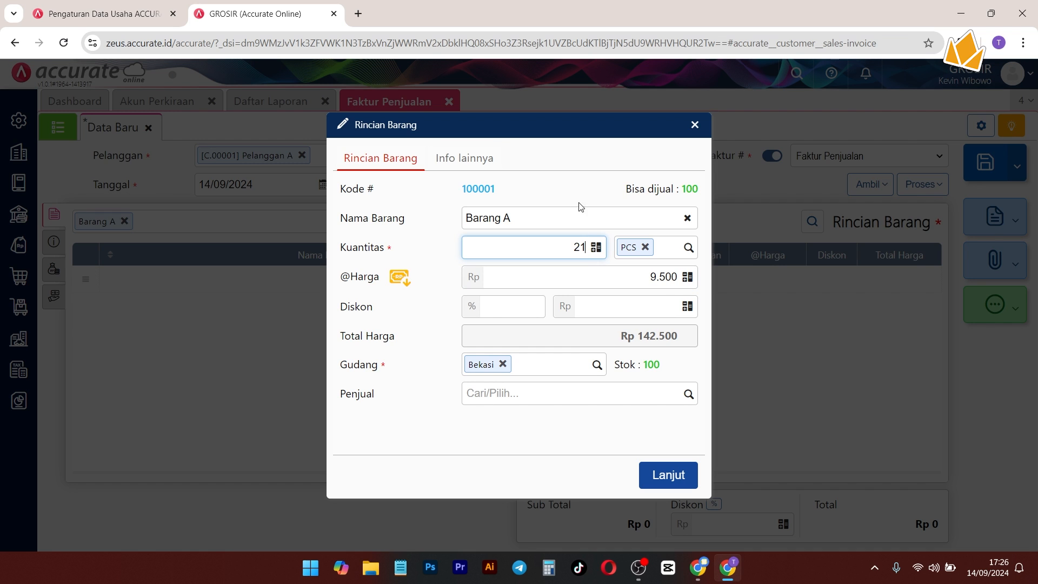
pyautogui.click(582, 193)
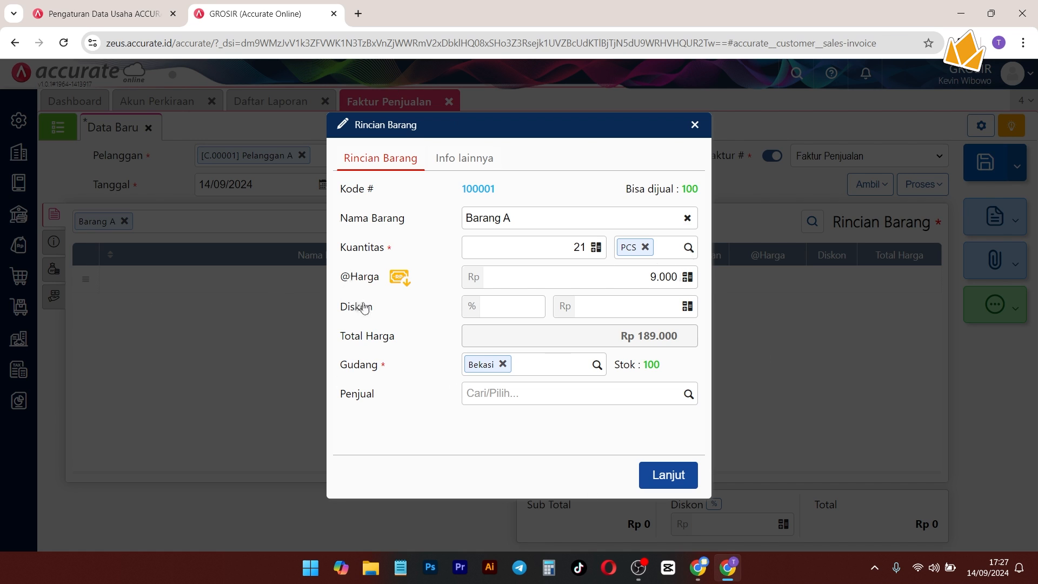
# Step: Set Barang A's Kuantitas to 25 PCS and add the line to the sales invoice
pyautogui.click(567, 240)
pyautogui.write('25')
pyautogui.click(546, 286)
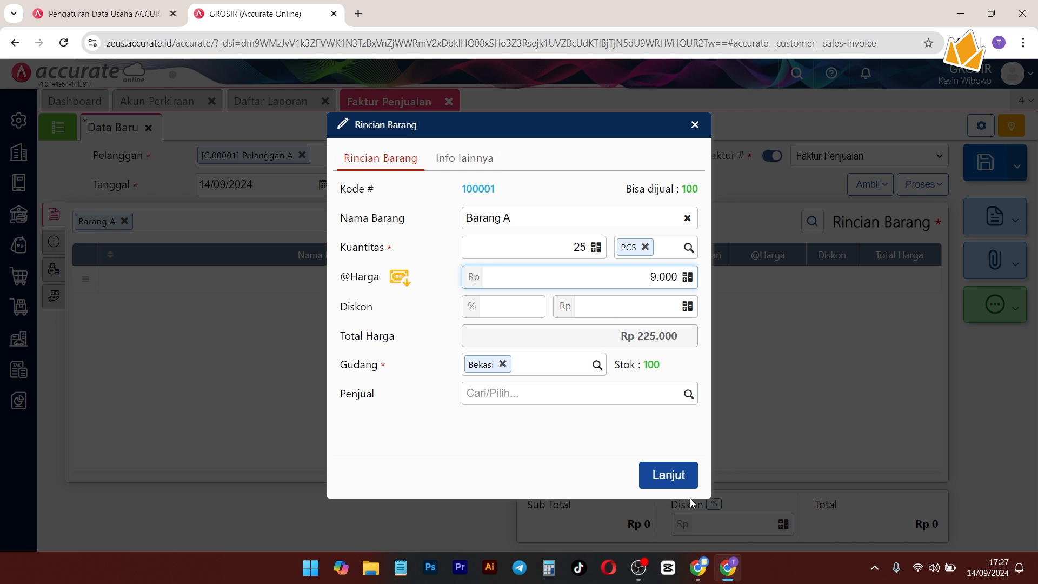
pyautogui.click(672, 486)
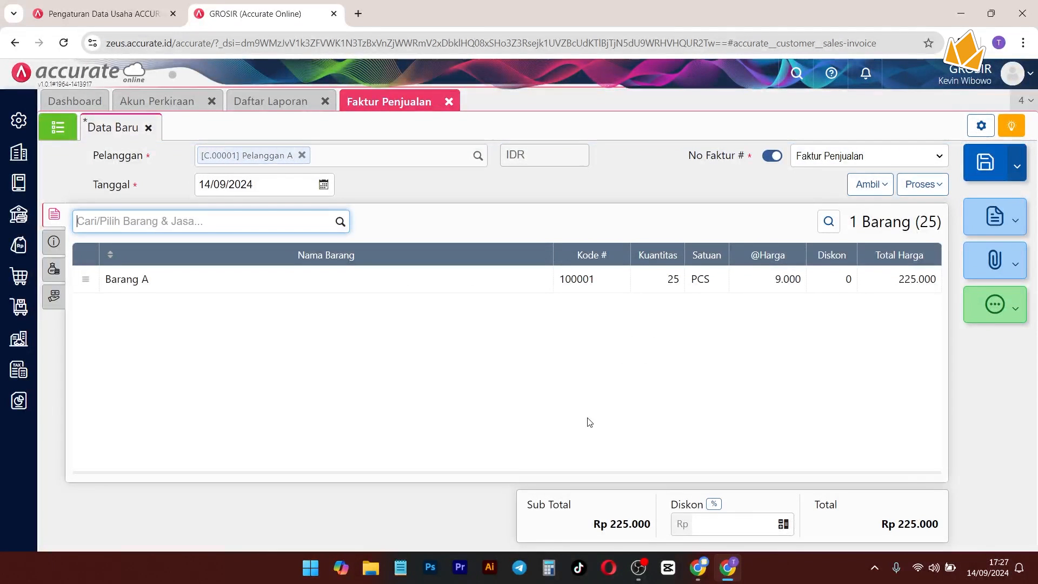
# Step: Set the sales invoice's Syarat Pembayaran to net 30 and save the invoice
pyautogui.click(53, 242)
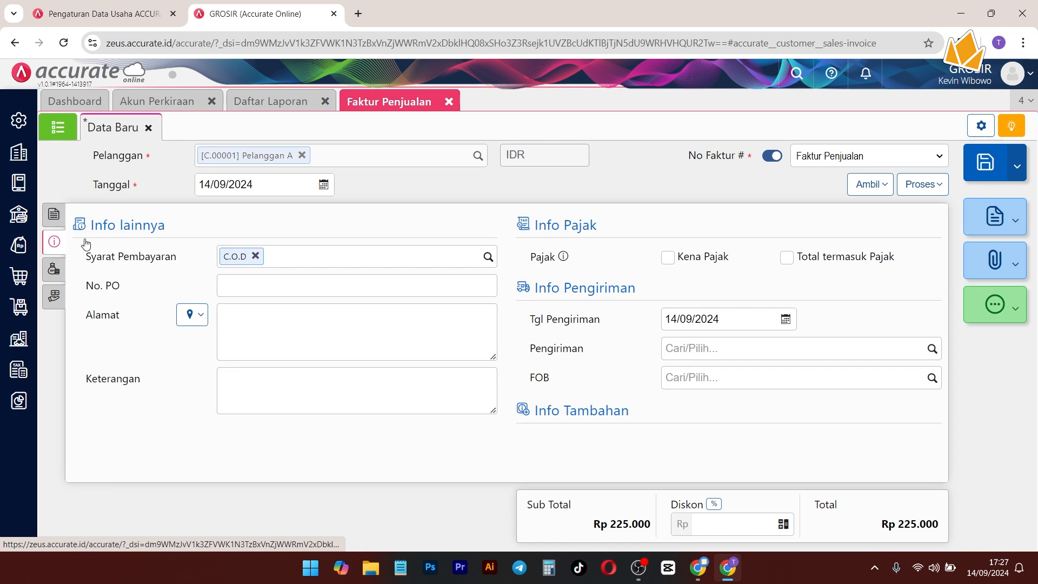
pyautogui.click(488, 256)
pyautogui.scroll(-1, 336, 336)
pyautogui.click(307, 347)
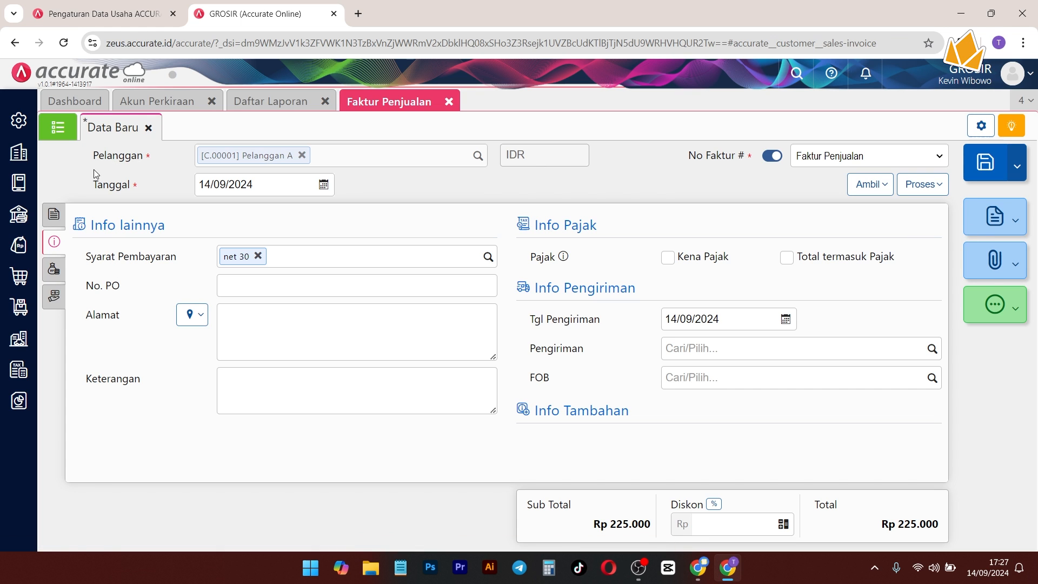
pyautogui.click(51, 223)
pyautogui.click(966, 180)
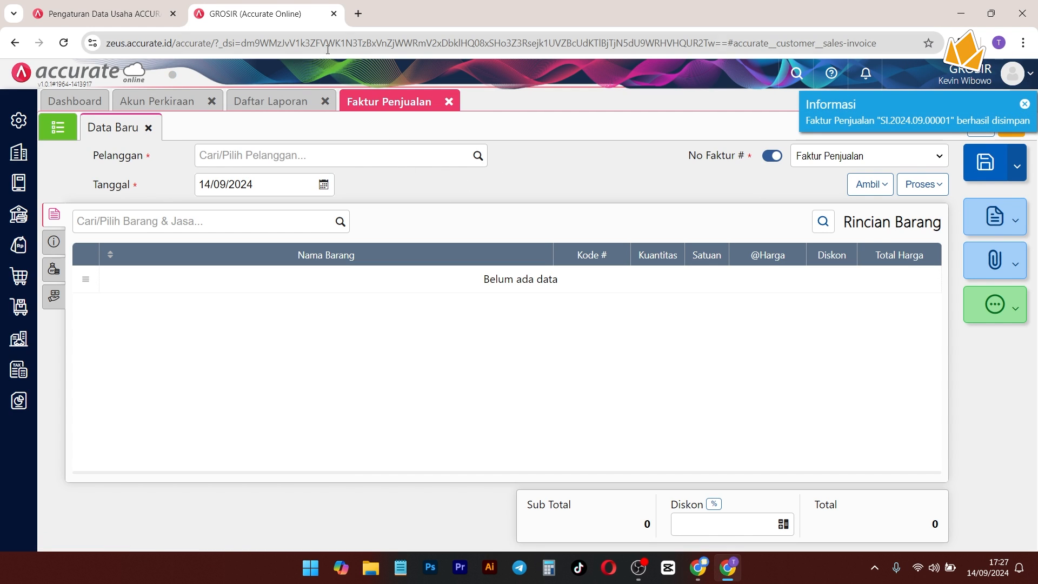
# Step: Display the Piutang report Faktur Belum Lunas per 14/09/2024 for Kantor Pusat and check Pelanggan A's entry
pyautogui.click(287, 101)
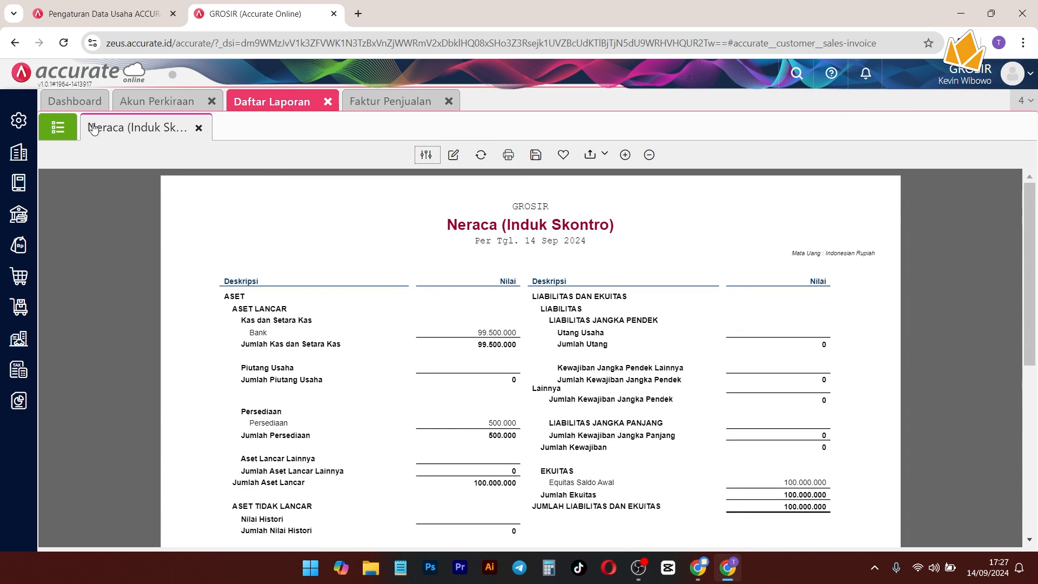
pyautogui.click(57, 127)
pyautogui.click(139, 292)
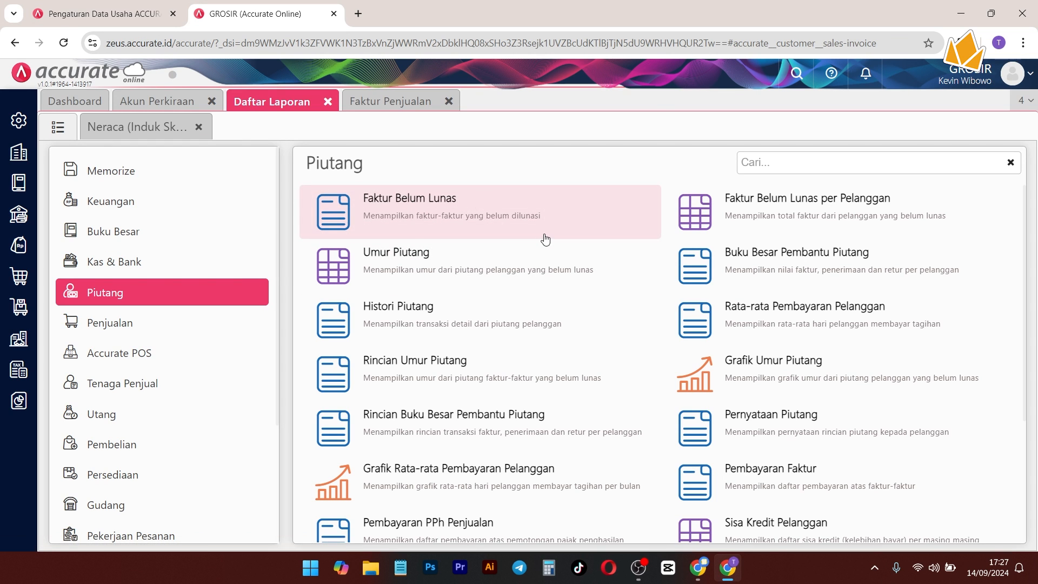
pyautogui.scroll(-3, 479, 259)
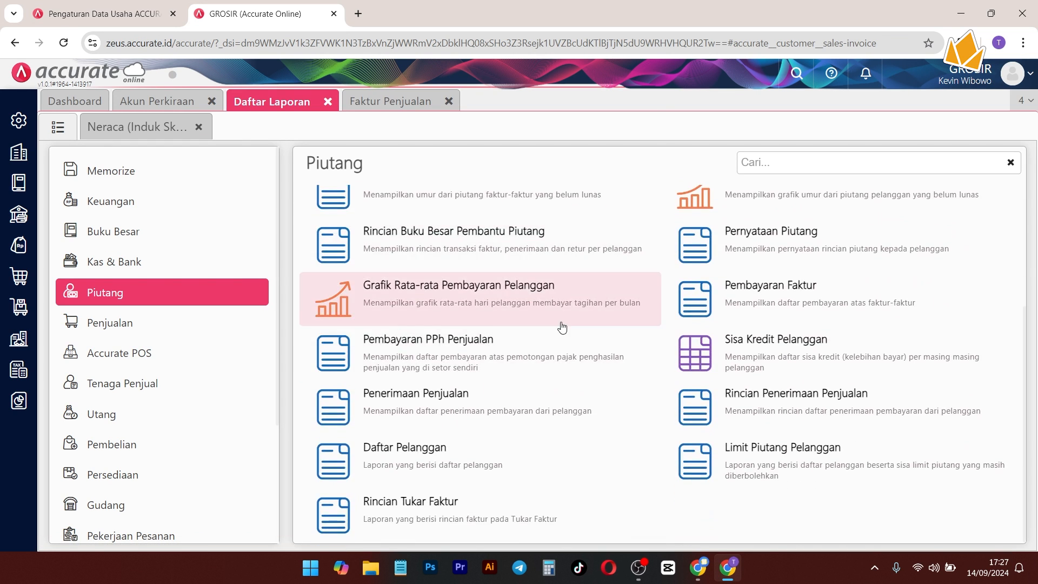
pyautogui.scroll(3, 479, 327)
pyautogui.click(446, 210)
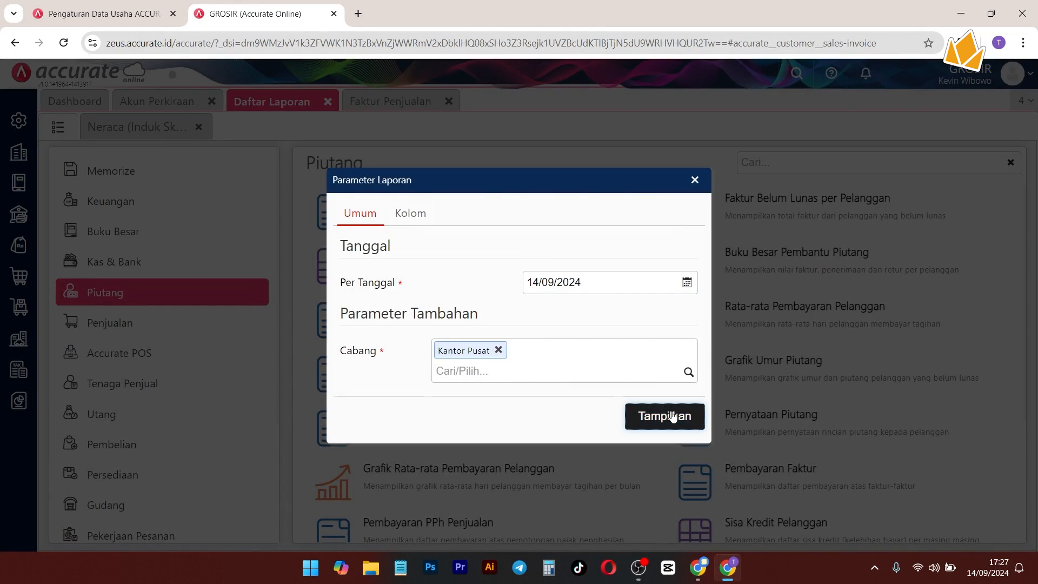
pyautogui.click(663, 415)
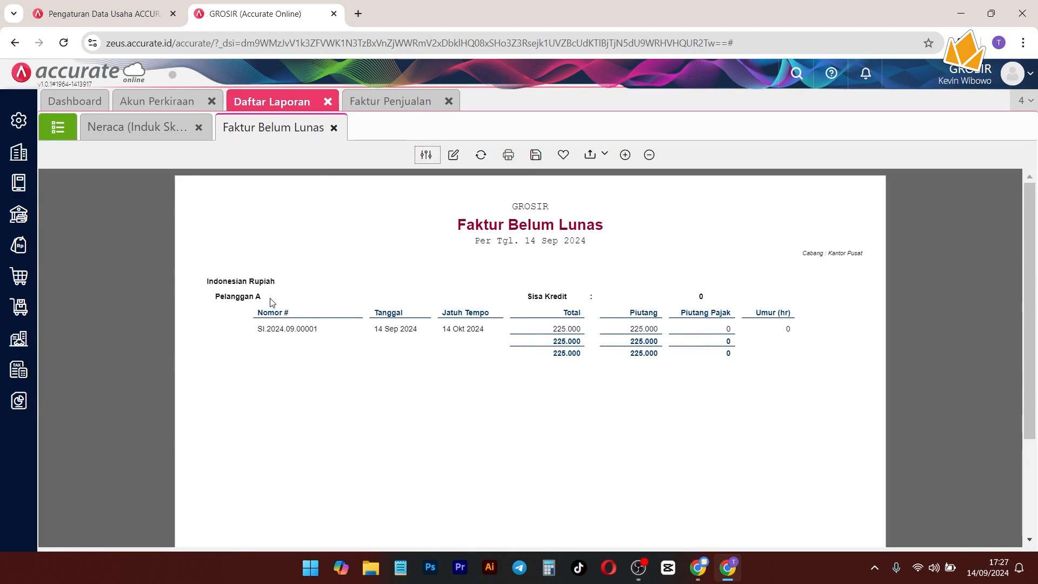
pyautogui.moveTo(269, 301); pyautogui.dragTo(216, 302)
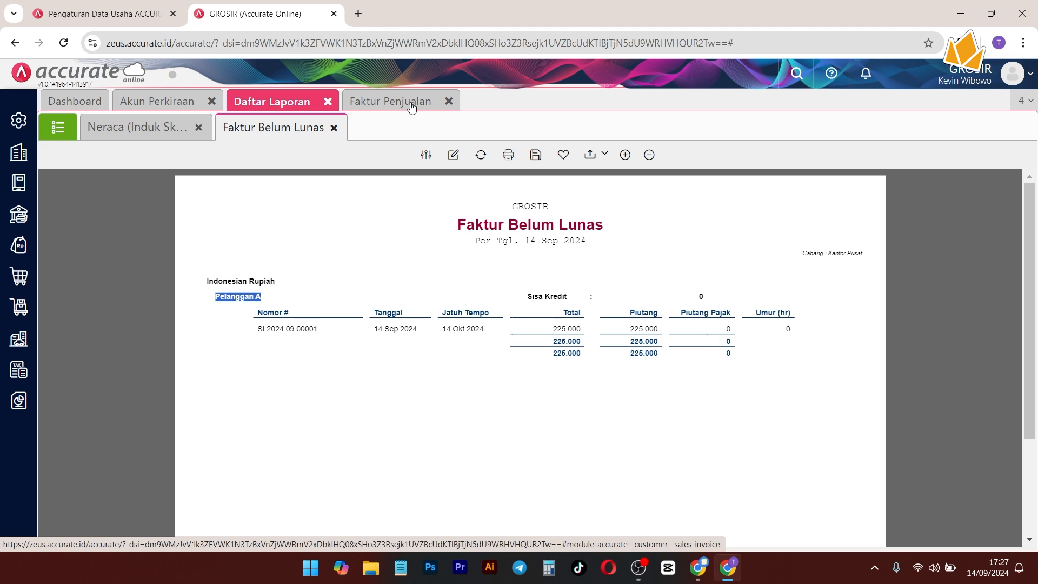
# Step: Start a new Penerimaan Penjualan from Pelanggan A with Kas Kecil as the receiving account
pyautogui.click(12, 244)
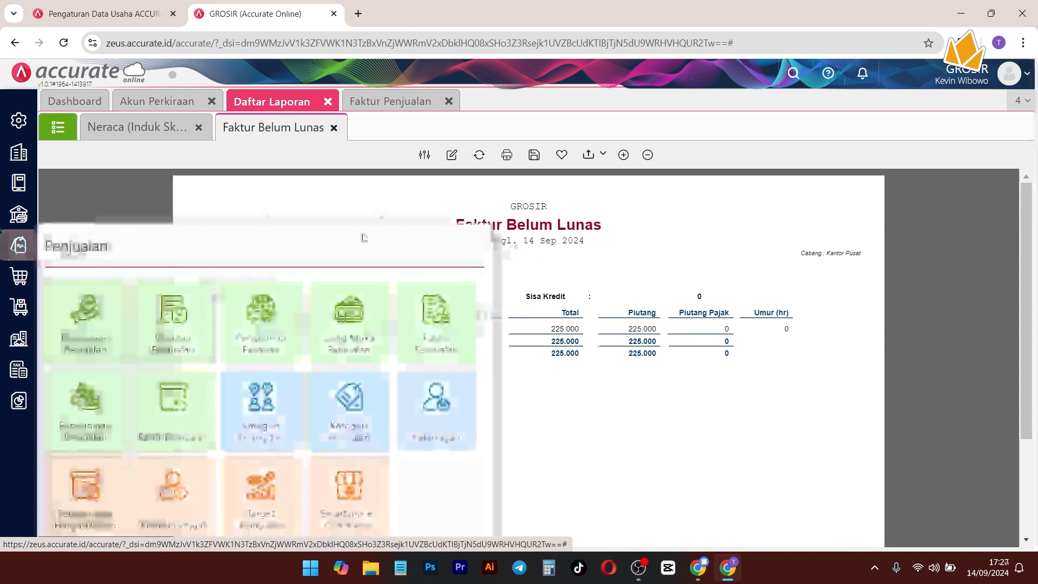
pyautogui.click(99, 406)
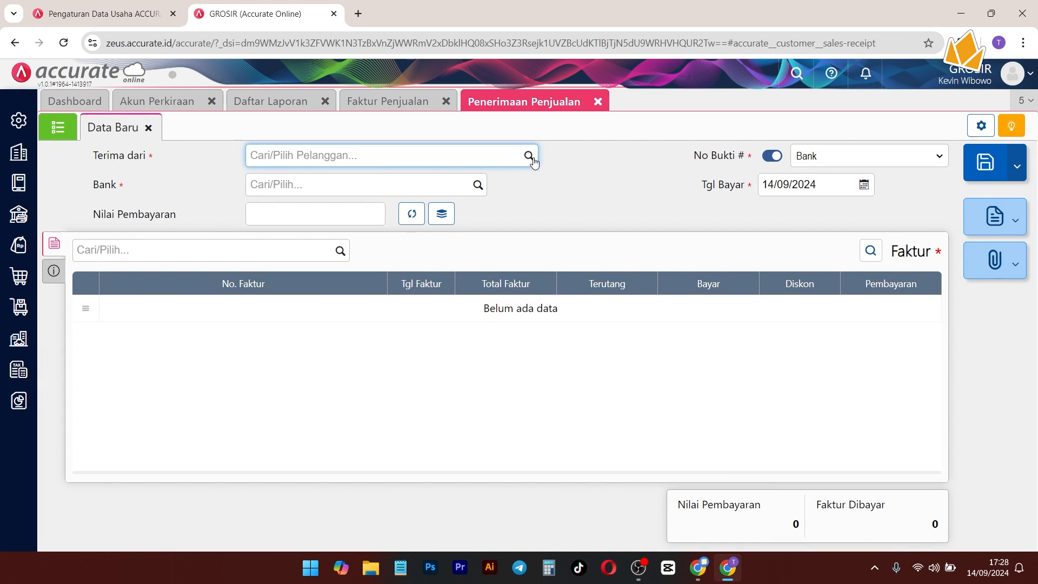
pyautogui.click(528, 156)
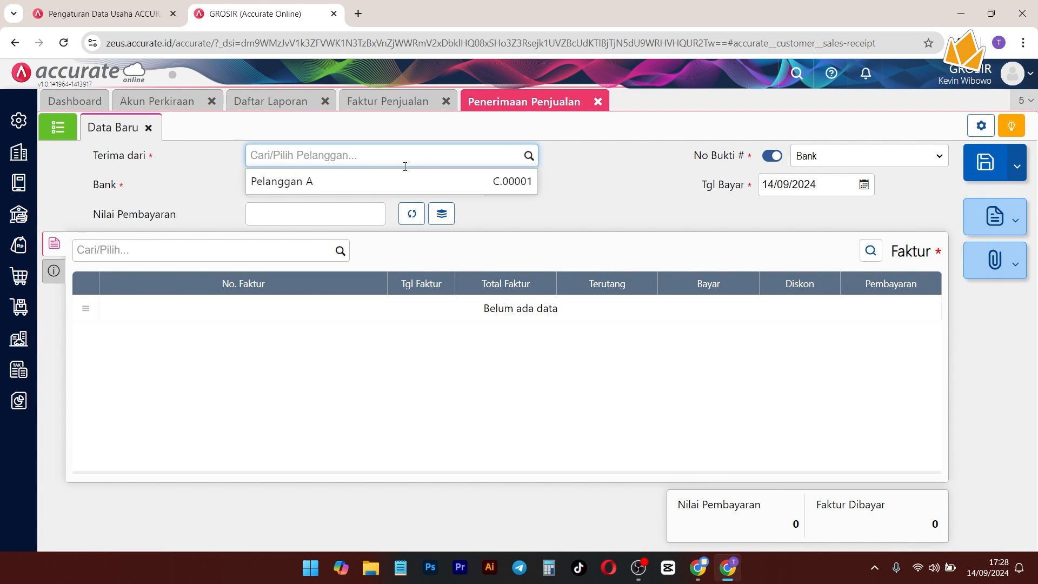
pyautogui.click(378, 184)
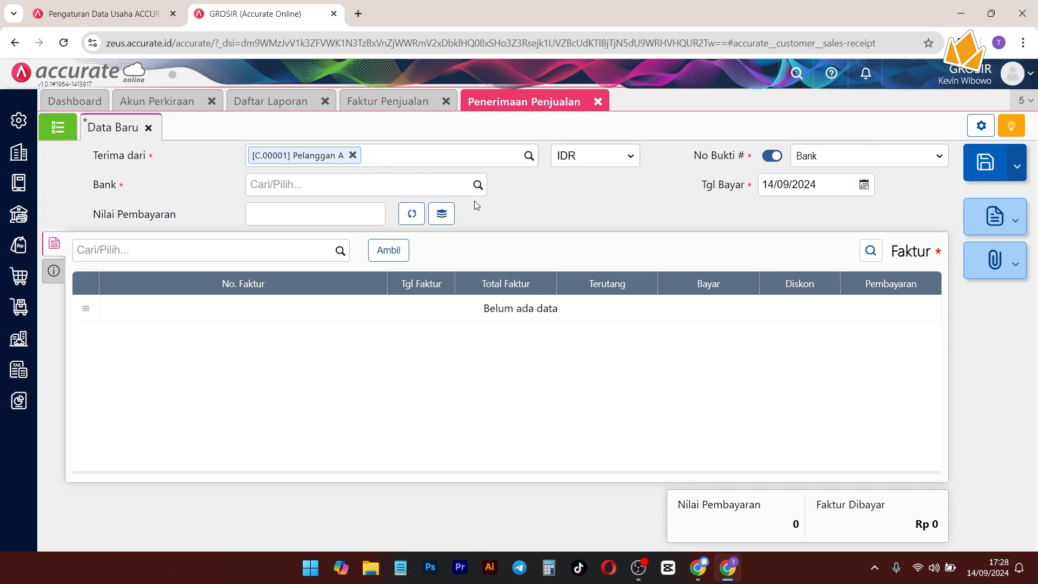
pyautogui.click(478, 186)
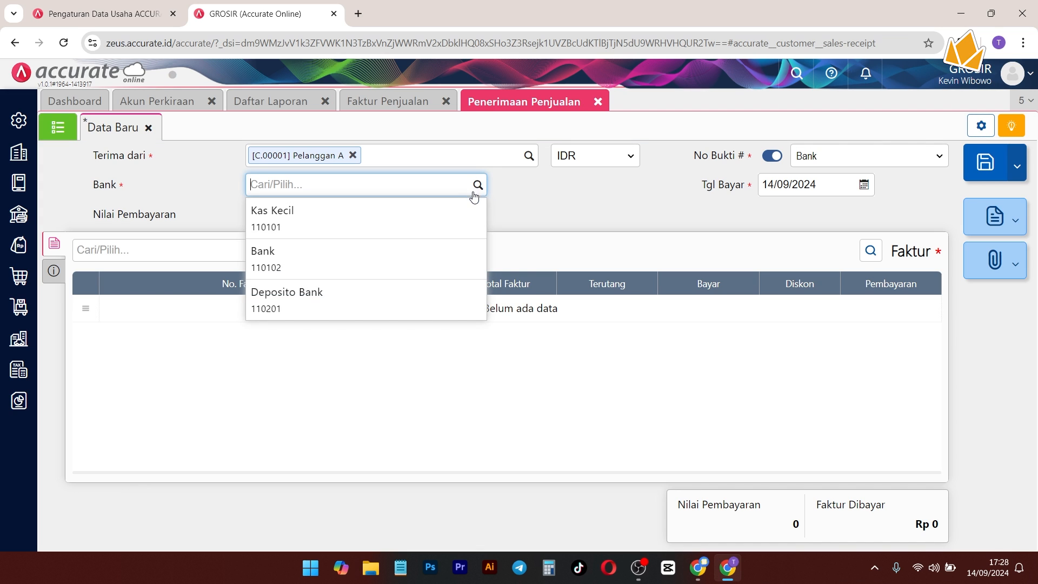
pyautogui.click(371, 224)
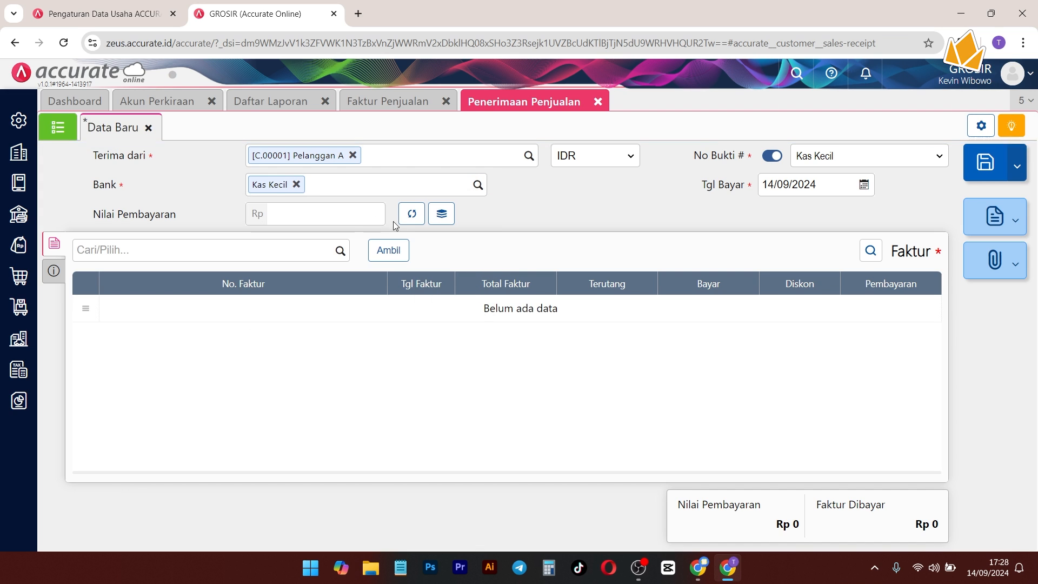
# Step: Add Pelanggan A's unpaid invoice to the receipt, match Nilai Pembayaran to the invoice amount, and save the receipt
pyautogui.click(400, 253)
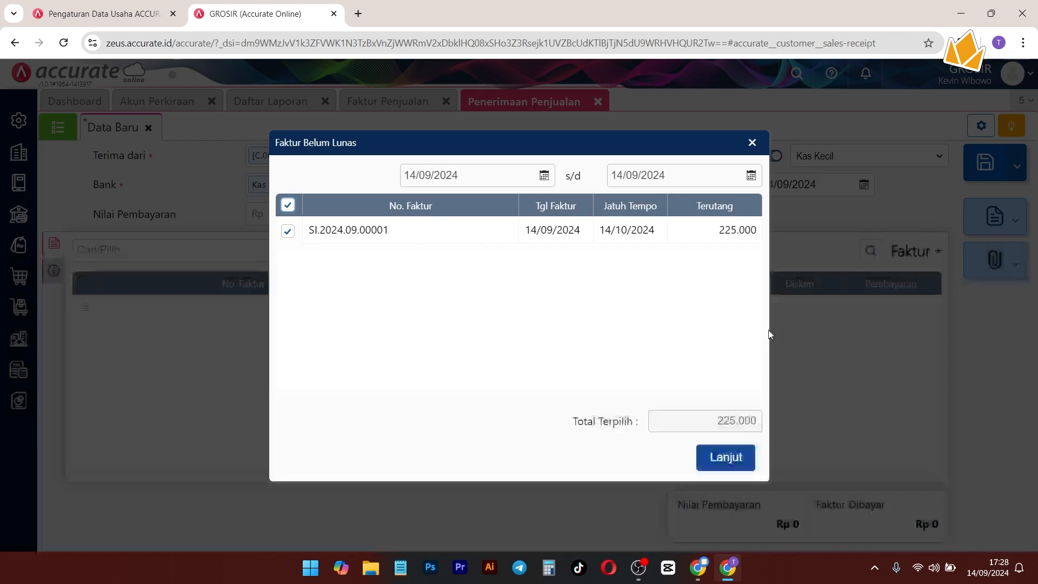
pyautogui.click(726, 457)
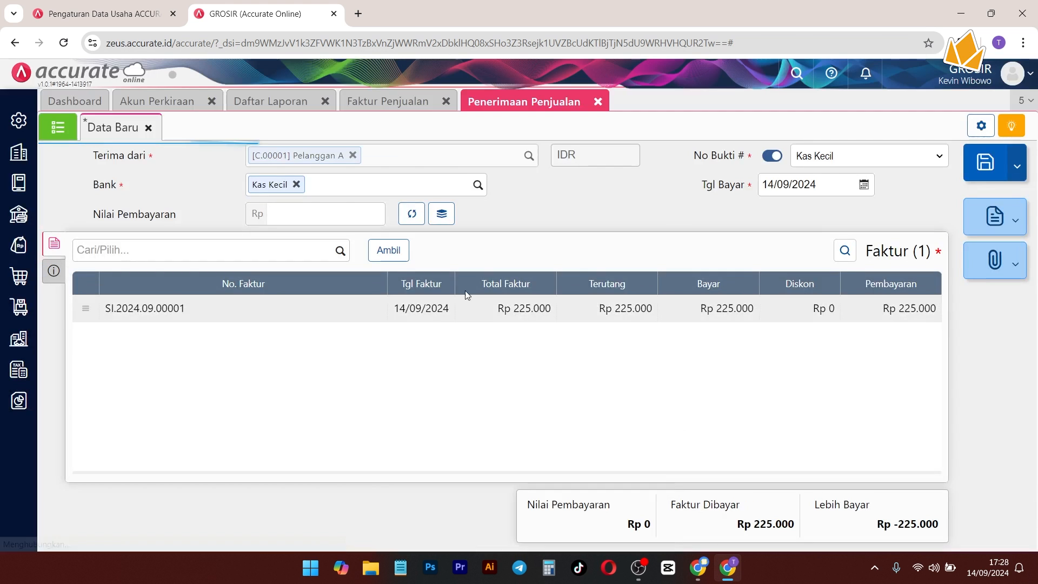
pyautogui.click(414, 211)
pyautogui.click(993, 164)
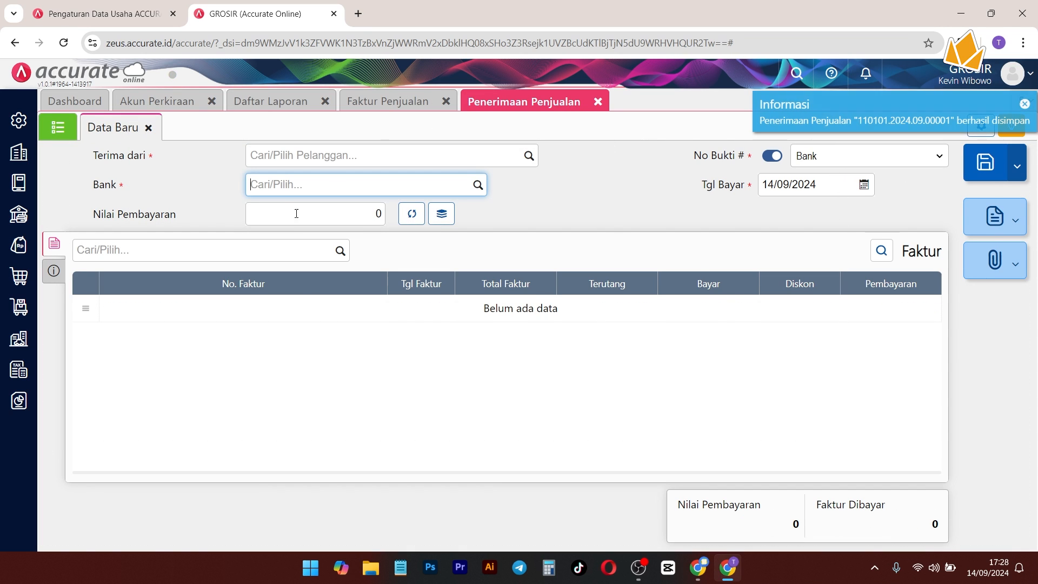
# Step: Close the Faktur Penjualan and Penerimaan Penjualan modules to return to the reports
pyautogui.click(378, 101)
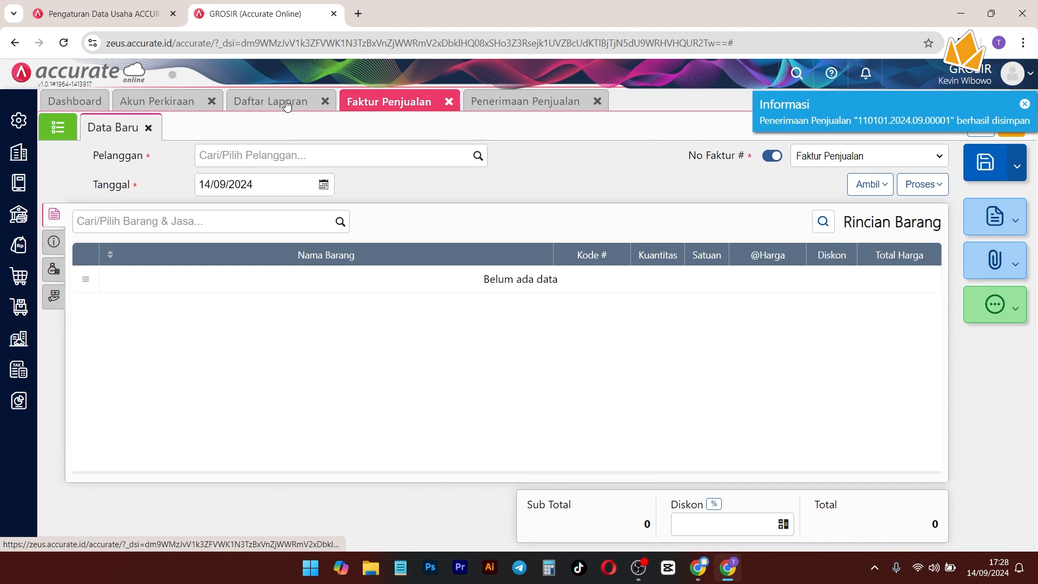
pyautogui.click(449, 101)
pyautogui.click(489, 101)
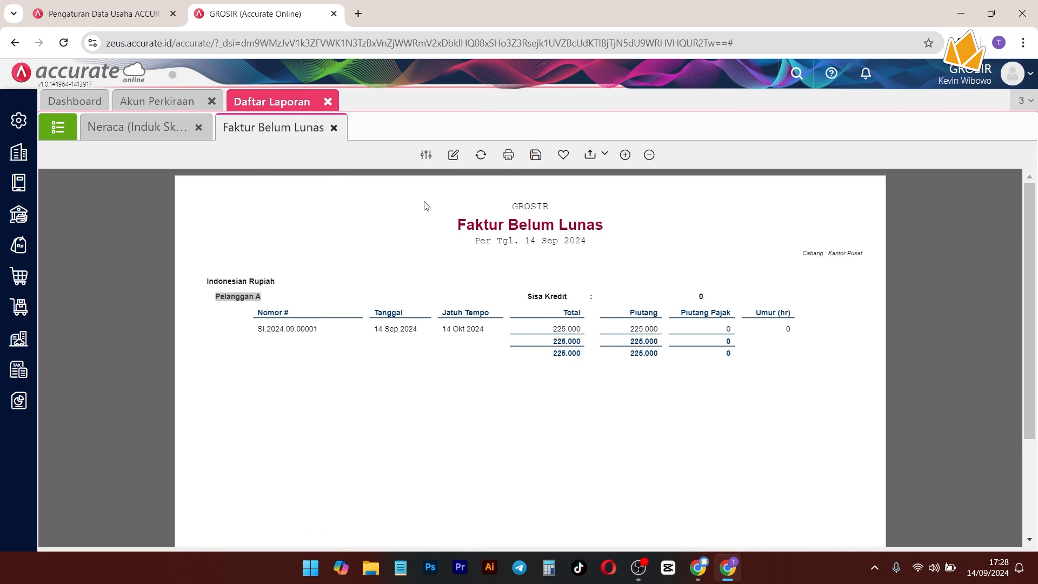
# Step: Refresh the Faktur Belum Lunas and Neraca (Induk Skontro) reports and review the balances after the customer payment
pyautogui.click(482, 157)
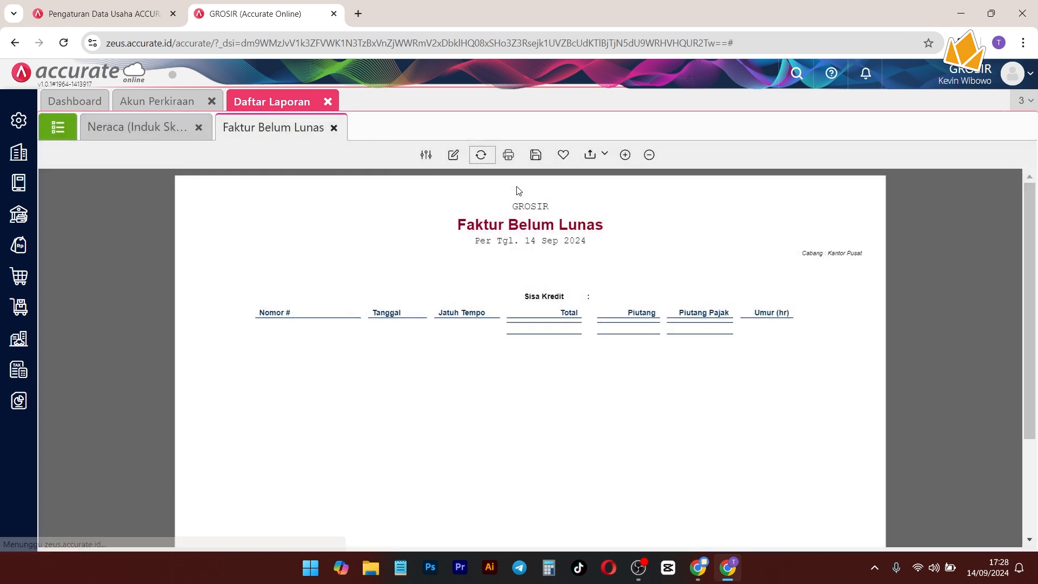
pyautogui.click(116, 132)
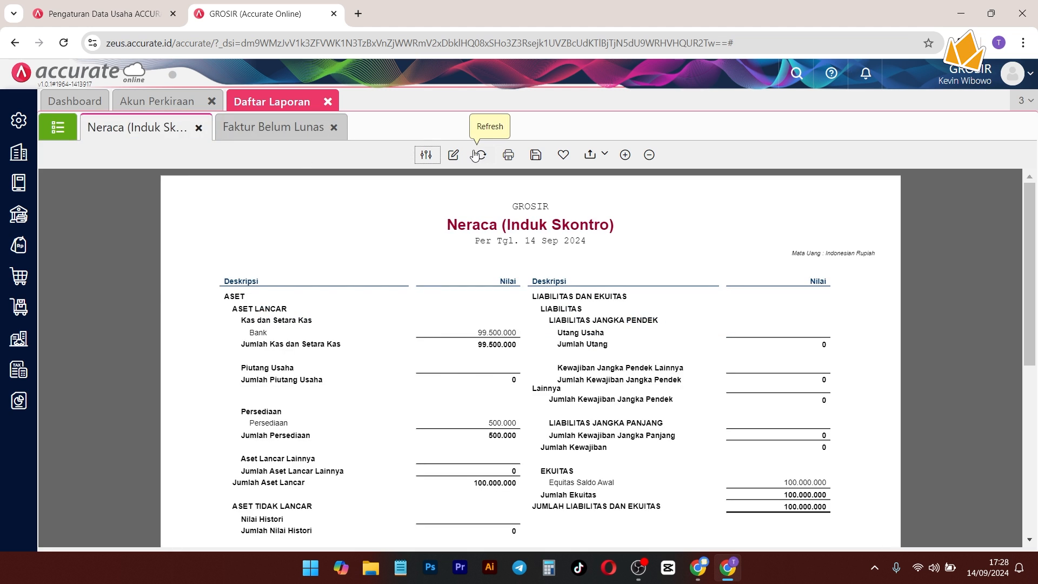
pyautogui.click(482, 156)
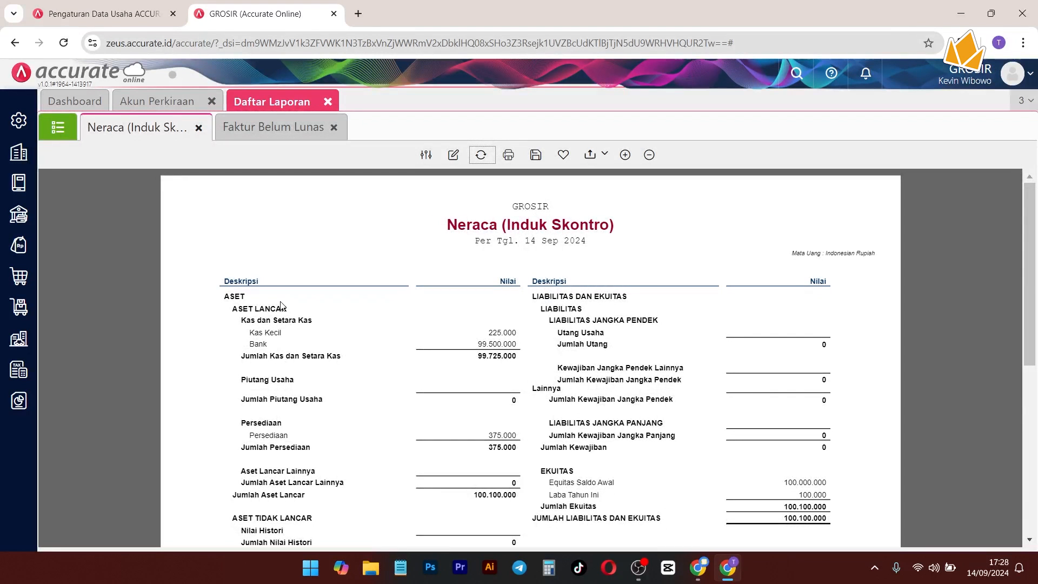
pyautogui.scroll(-2, 477, 319)
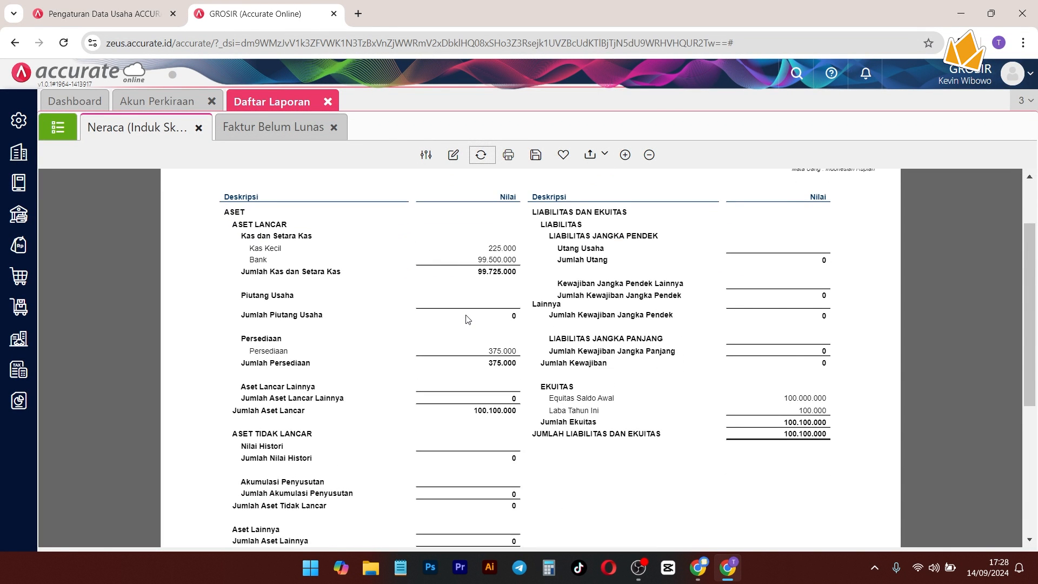
pyautogui.scroll(2, 468, 319)
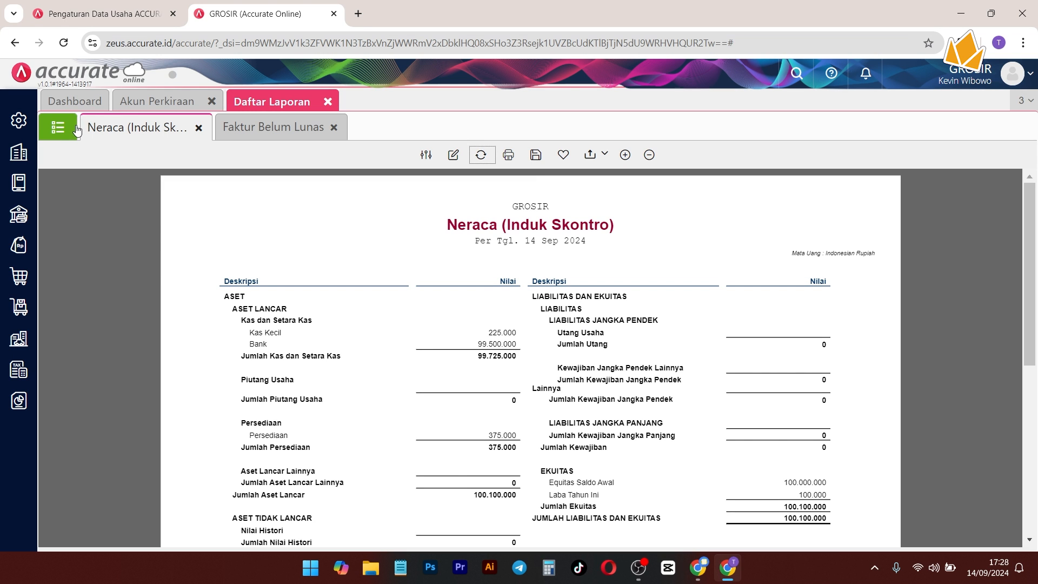
# Step: Display the Laba/Rugi (Standar) report from the Keuangan category for 01 Sep 2024 to 14 Sep 2024
pyautogui.click(58, 127)
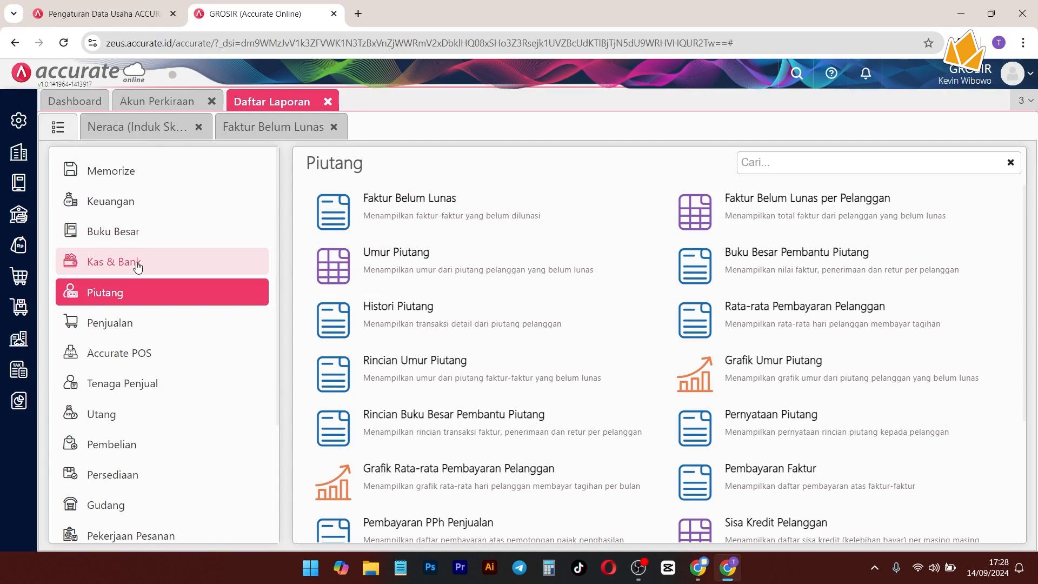
pyautogui.click(118, 205)
pyautogui.click(559, 218)
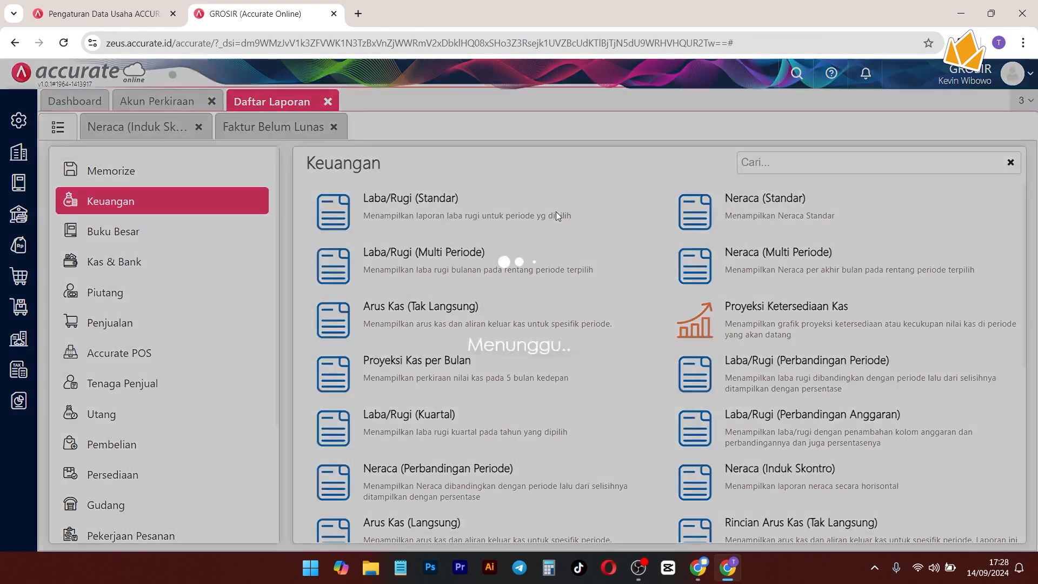
pyautogui.click(658, 468)
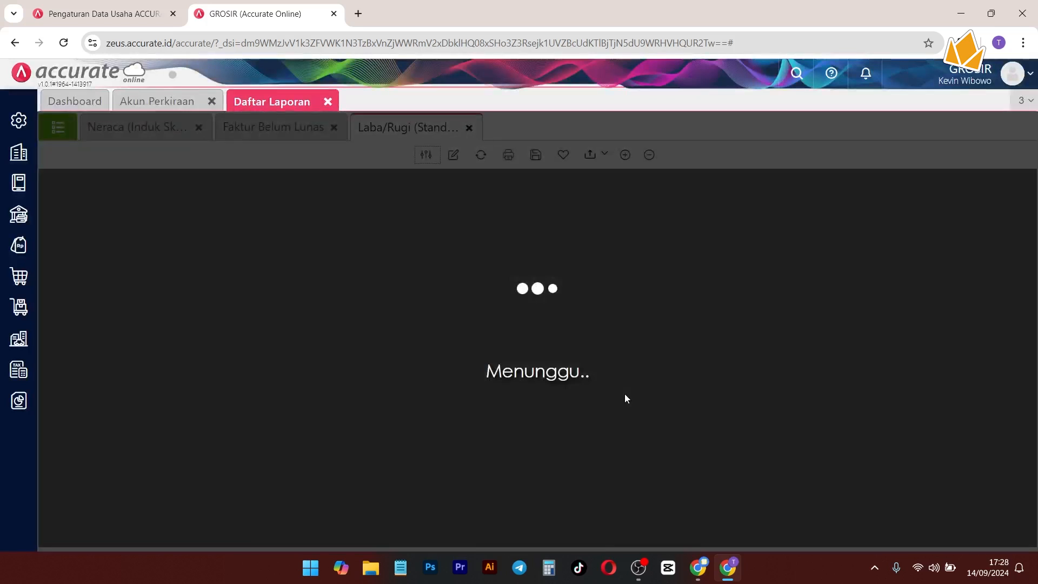
pyautogui.scroll(-2, 694, 375)
pyautogui.scroll(2, 695, 375)
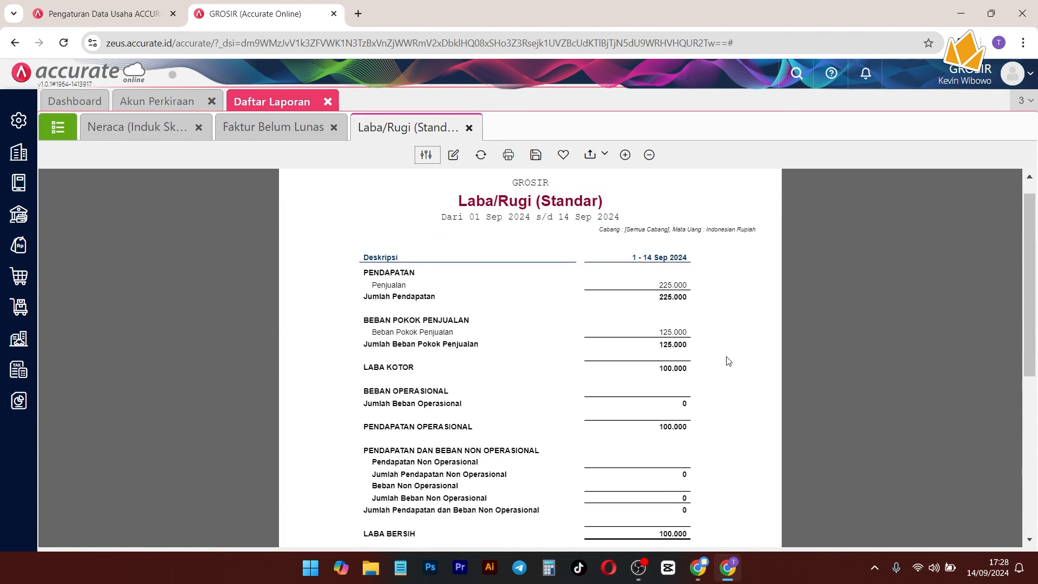
# Step: Examine the sales, Beban Pokok Penjualan and profit figures in the Laba/Rugi (Standar) report
pyautogui.doubleClick(673, 308)
pyautogui.scroll(-2, 774, 327)
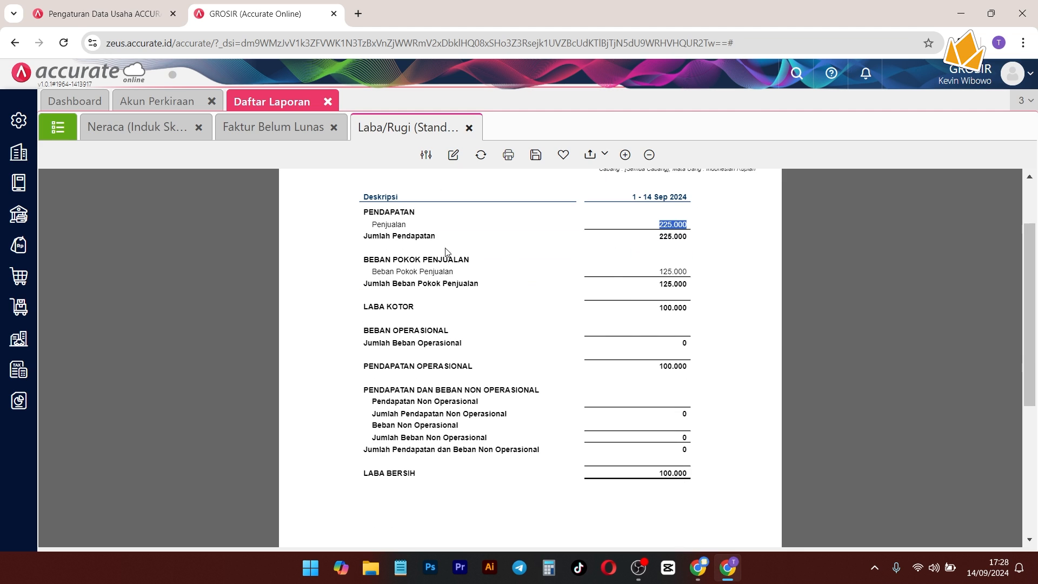
pyautogui.moveTo(651, 271); pyautogui.dragTo(690, 273)
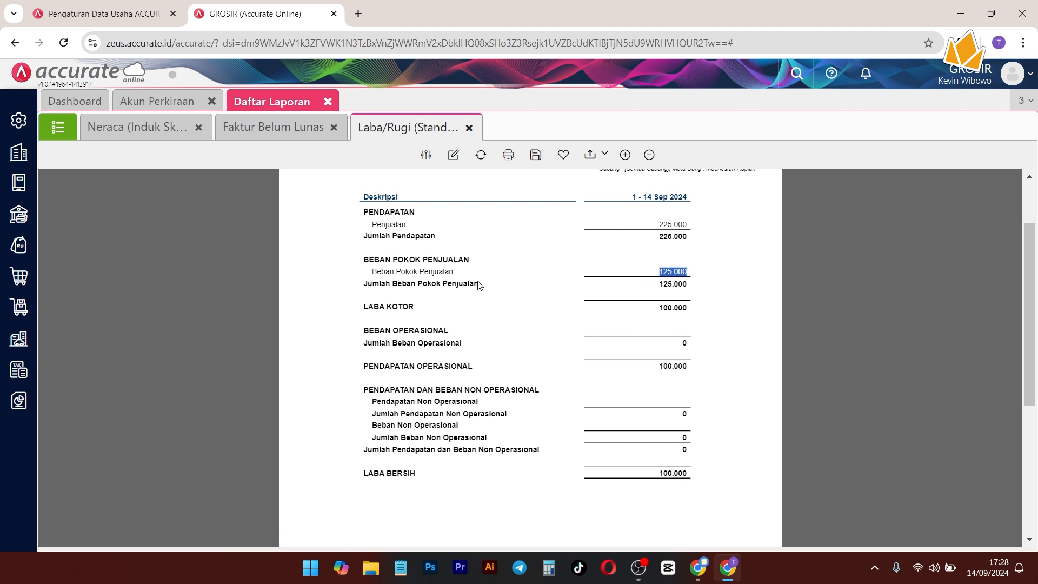
pyautogui.click(660, 318)
pyautogui.scroll(-2, 591, 371)
pyautogui.scroll(4, 579, 371)
pyautogui.scroll(-4, 568, 358)
pyautogui.scroll(3, 568, 358)
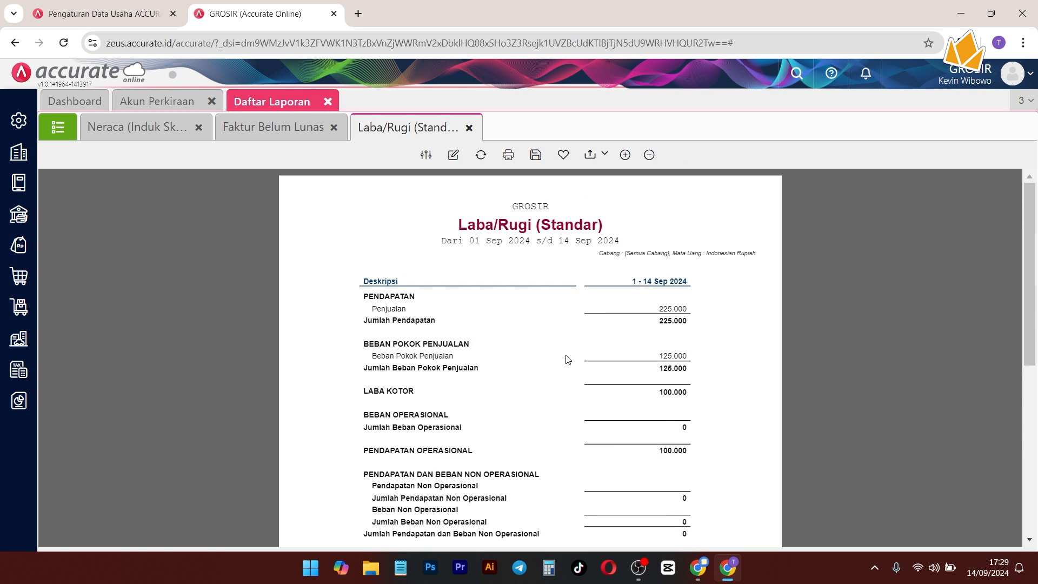
# Step: Look through the other reports available in the Keuangan category of Daftar Laporan
pyautogui.click(69, 131)
pyautogui.scroll(-1, 669, 332)
pyautogui.scroll(-5, 668, 335)
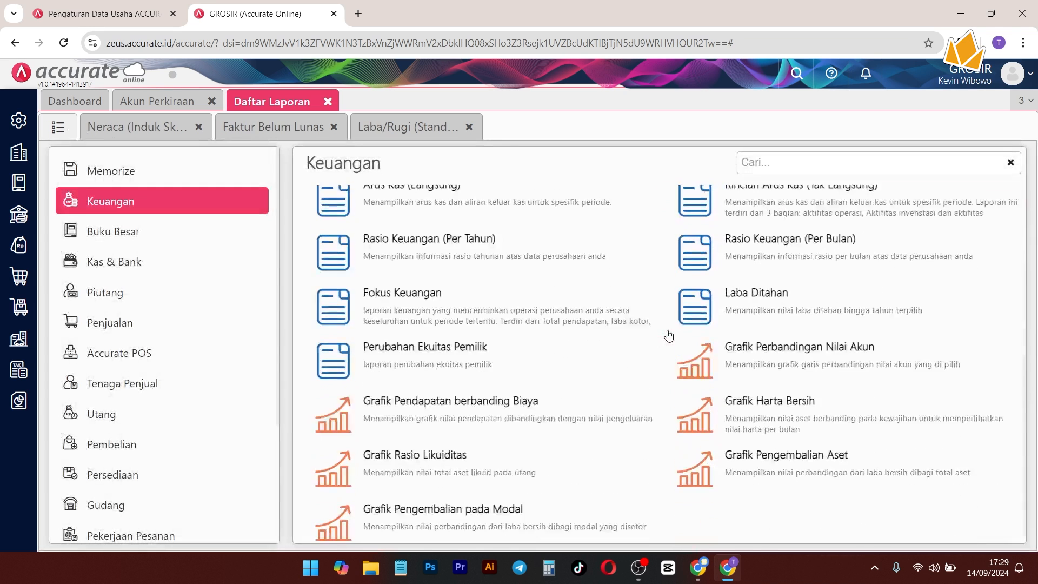
pyautogui.scroll(1, 519, 309)
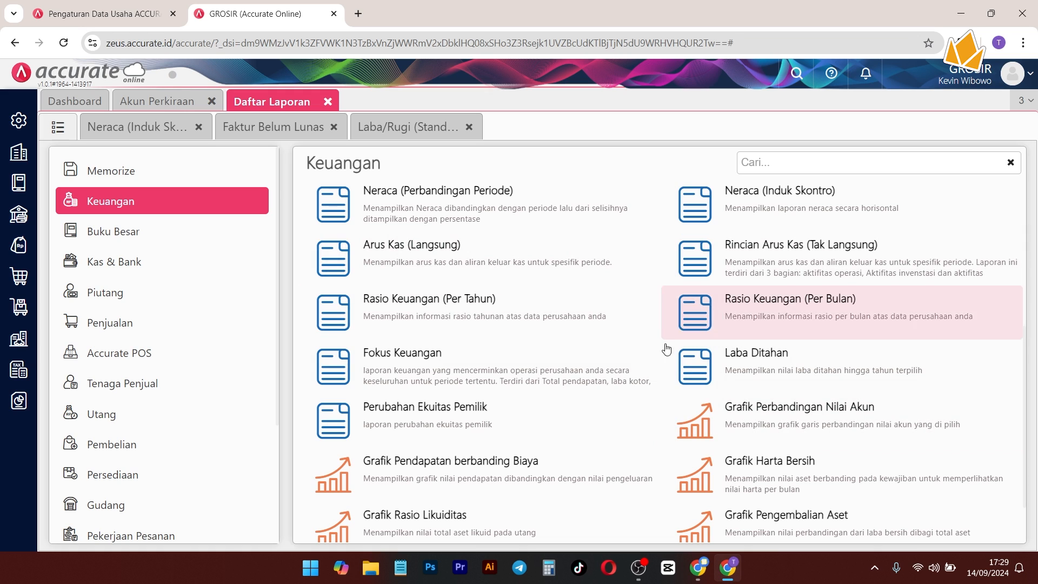
pyautogui.scroll(-1, 536, 431)
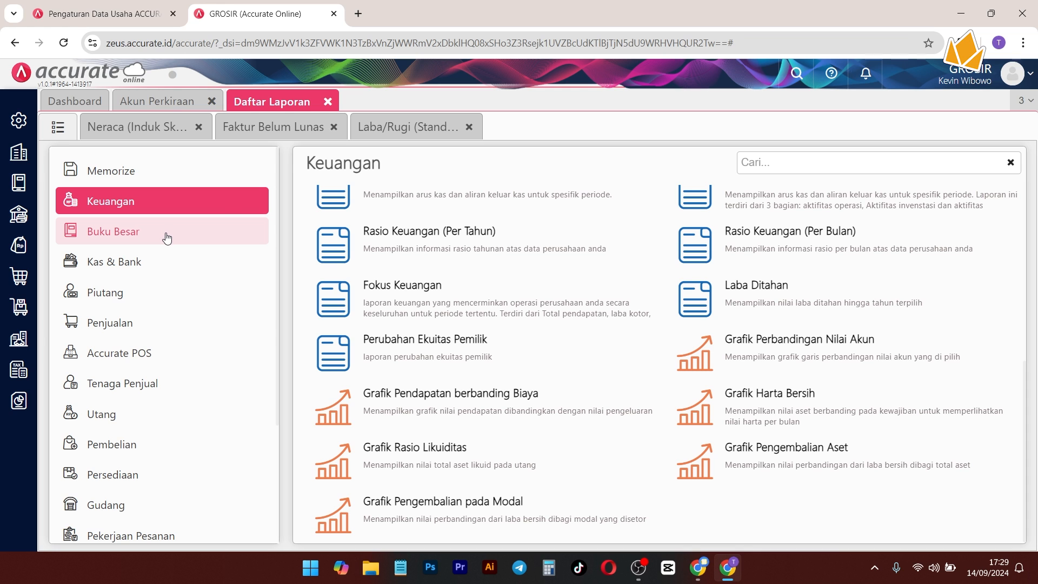
# Step: Examine the Beban Operasional section and profit figures in the Laba/Rugi (Standar) report
pyautogui.click(395, 136)
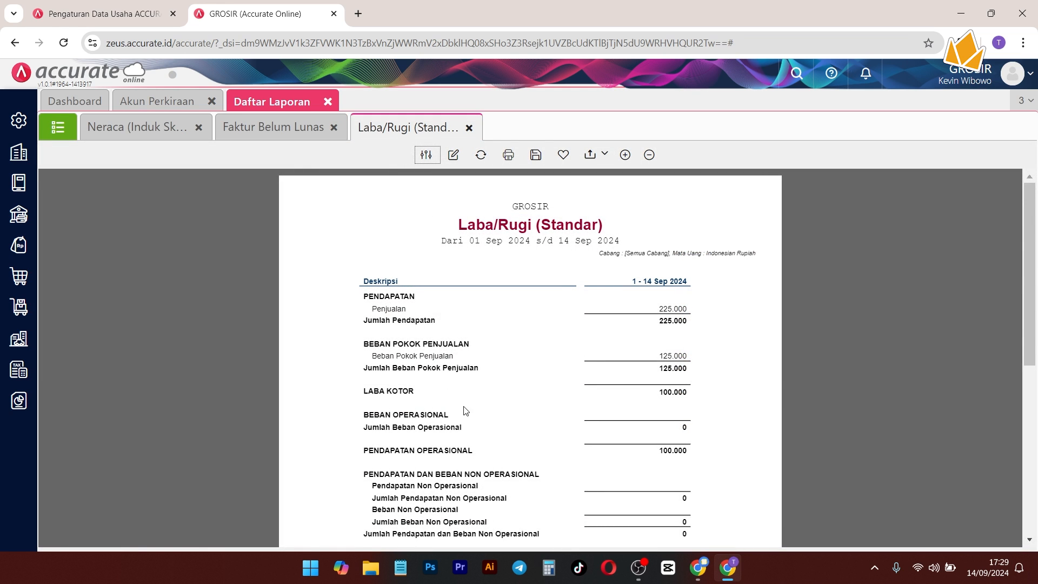
pyautogui.moveTo(454, 414); pyautogui.dragTo(406, 423)
pyautogui.scroll(-3, 546, 411)
pyautogui.scroll(1, 476, 352)
pyautogui.click(476, 351)
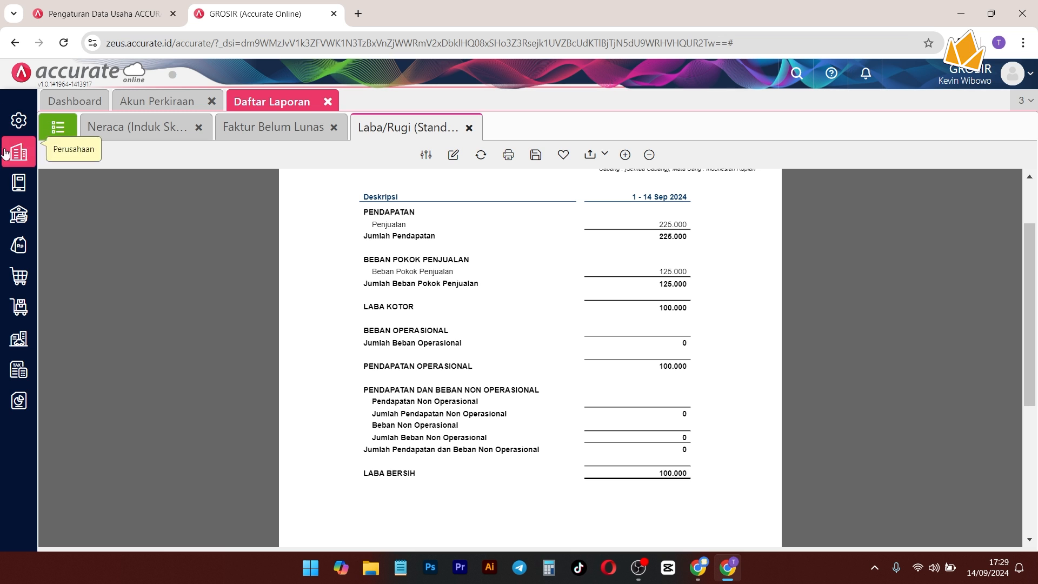
# Step: Start a new Pembayaran under Kas & Bank with Bank as the Kas/Bank account
pyautogui.click(19, 214)
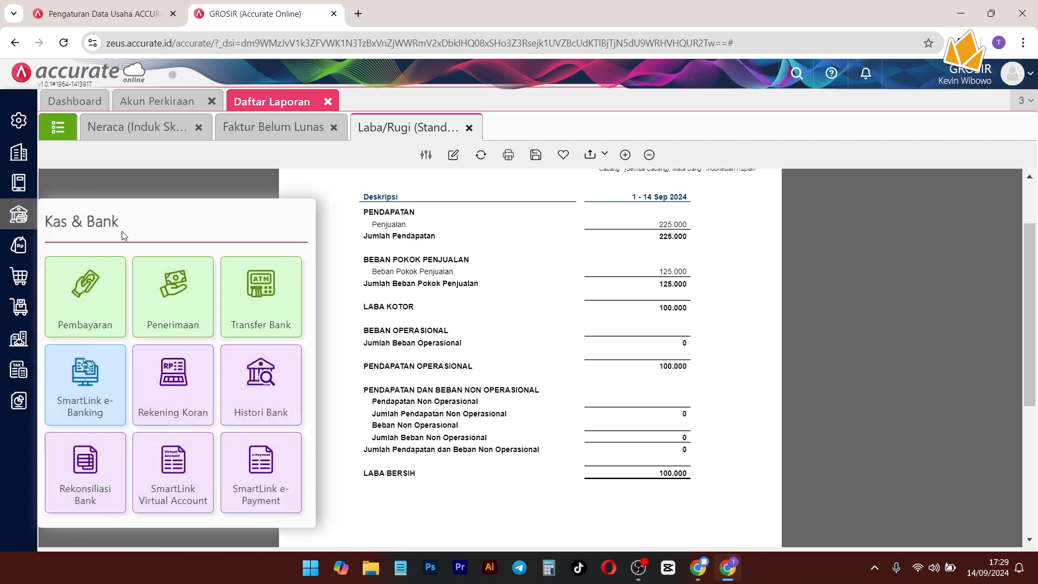
pyautogui.click(98, 319)
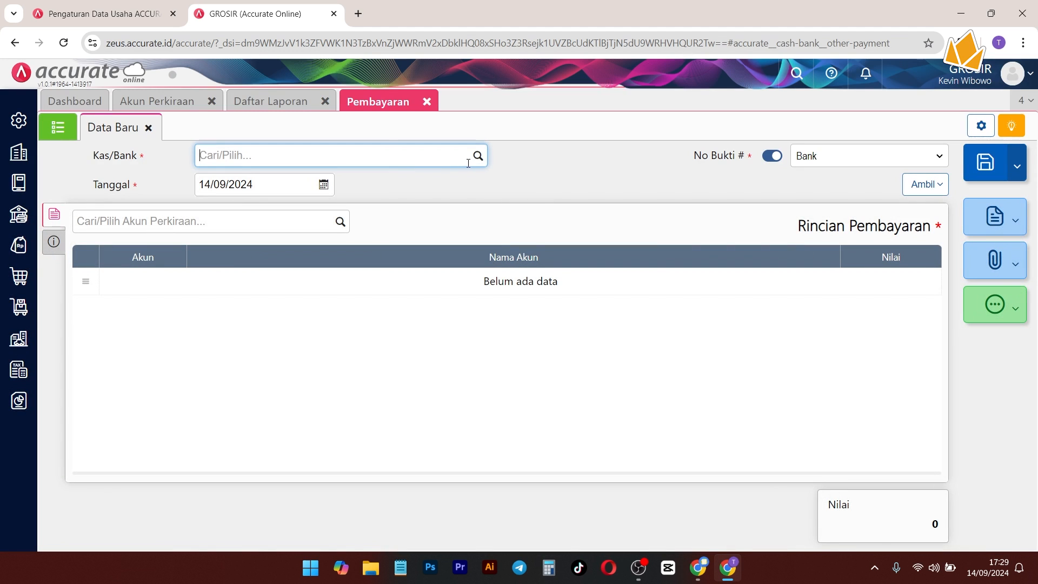
pyautogui.moveTo(137, 156); pyautogui.dragTo(120, 157)
pyautogui.click(478, 156)
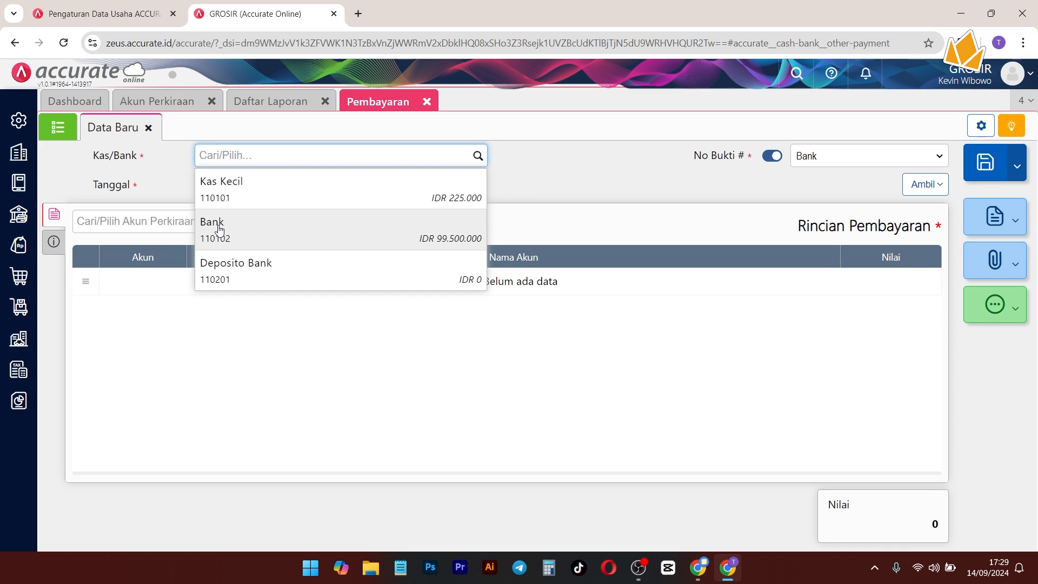
pyautogui.click(216, 228)
# Step: Add the Beban Listrik account to the payment details with a Nilai of Rp 50.000
pyautogui.click(337, 227)
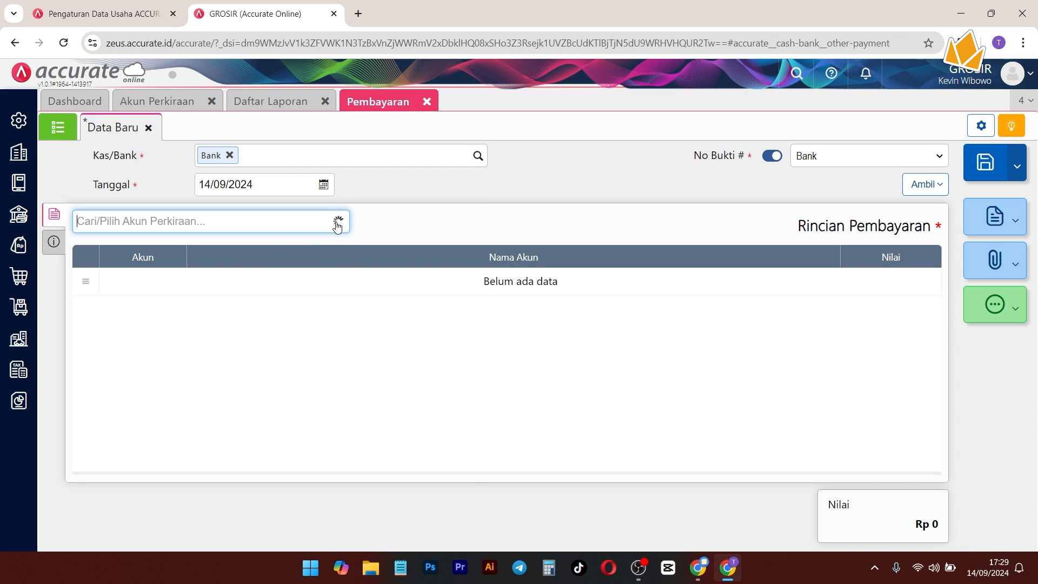
pyautogui.write('beban lis')
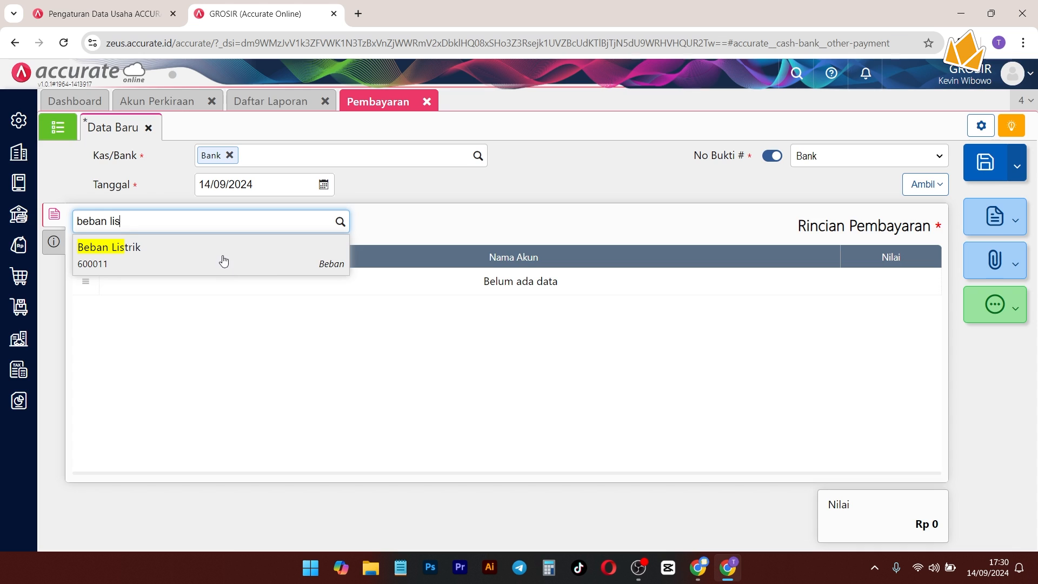
pyautogui.click(222, 259)
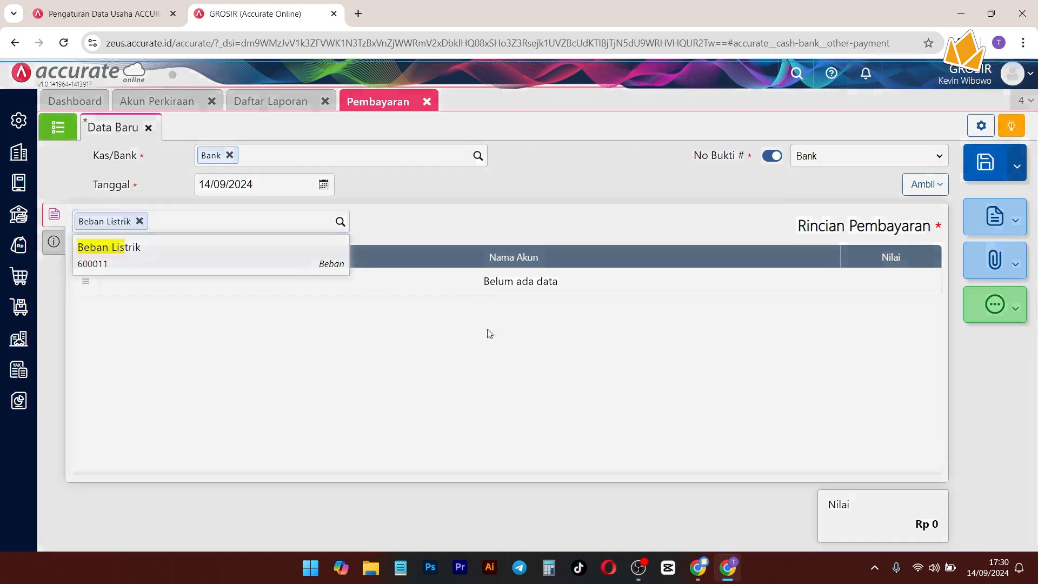
pyautogui.click(585, 310)
pyautogui.write('500')
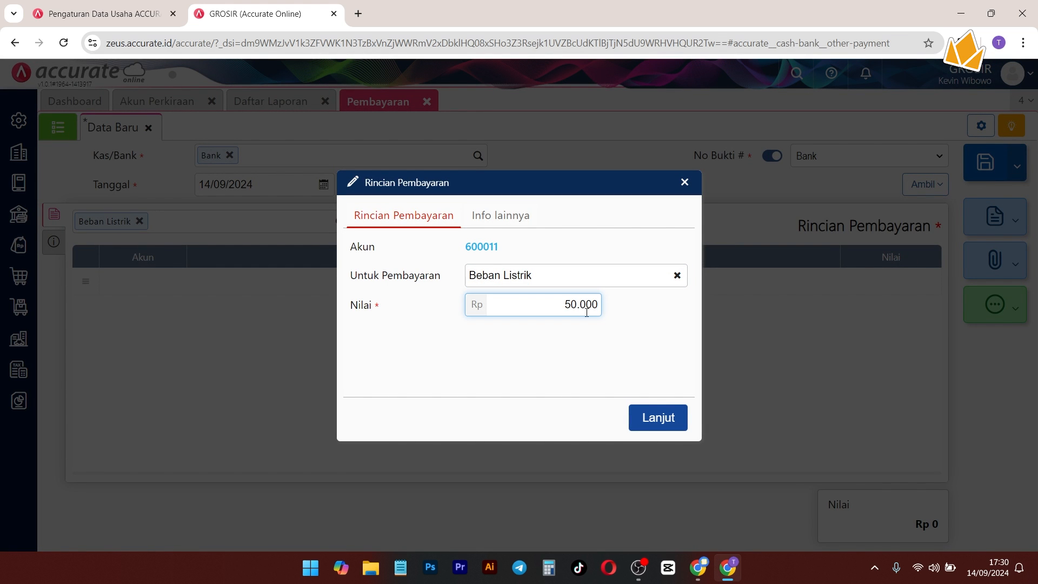
pyautogui.click(657, 418)
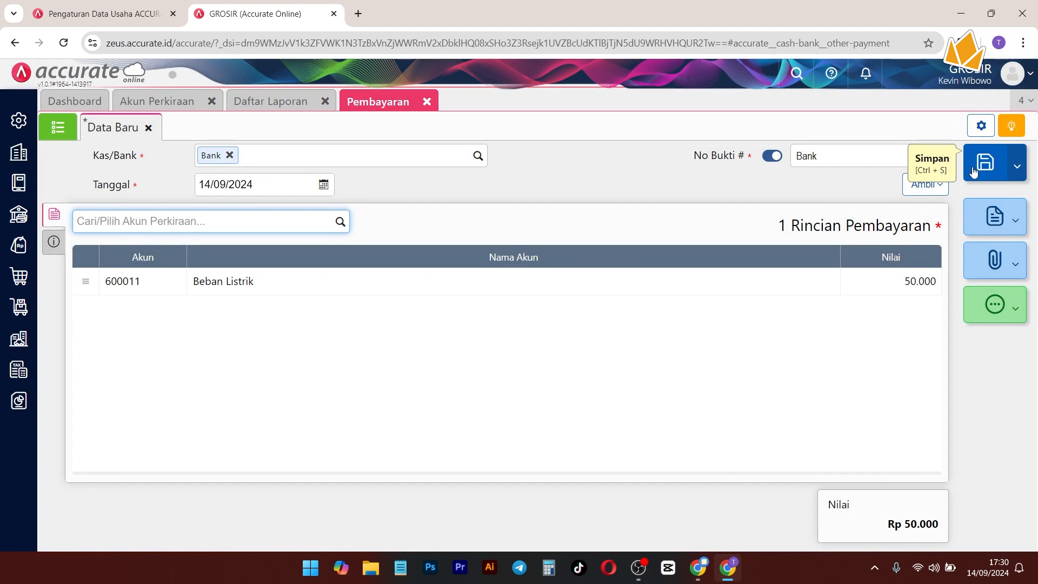
# Step: Look through the beban accounts available for the payment details and the functions of the Buku Besar module
pyautogui.click(345, 223)
pyautogui.write('beban')
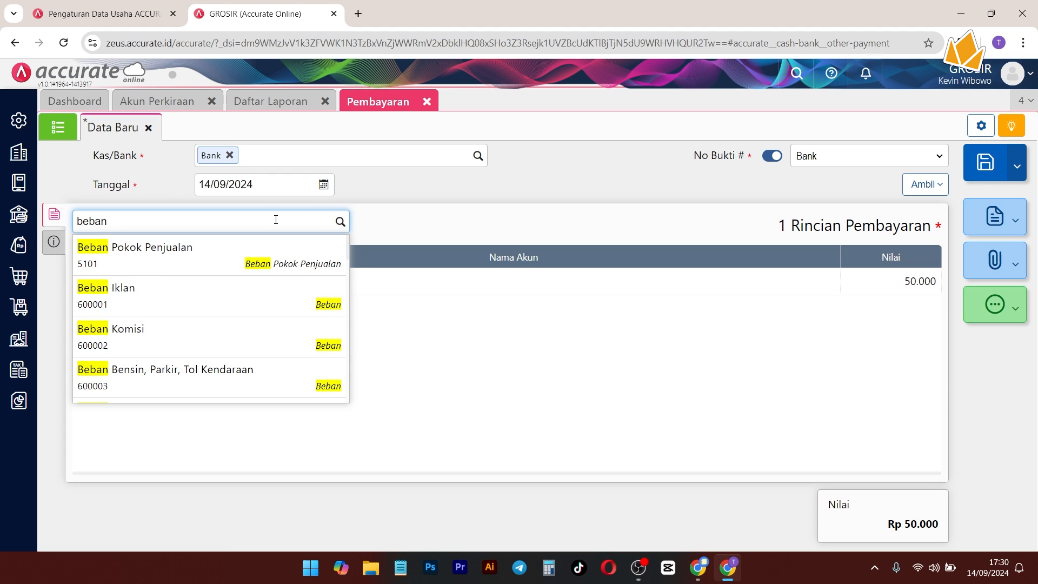
pyautogui.scroll(-3, 156, 292)
pyautogui.scroll(-10, 173, 303)
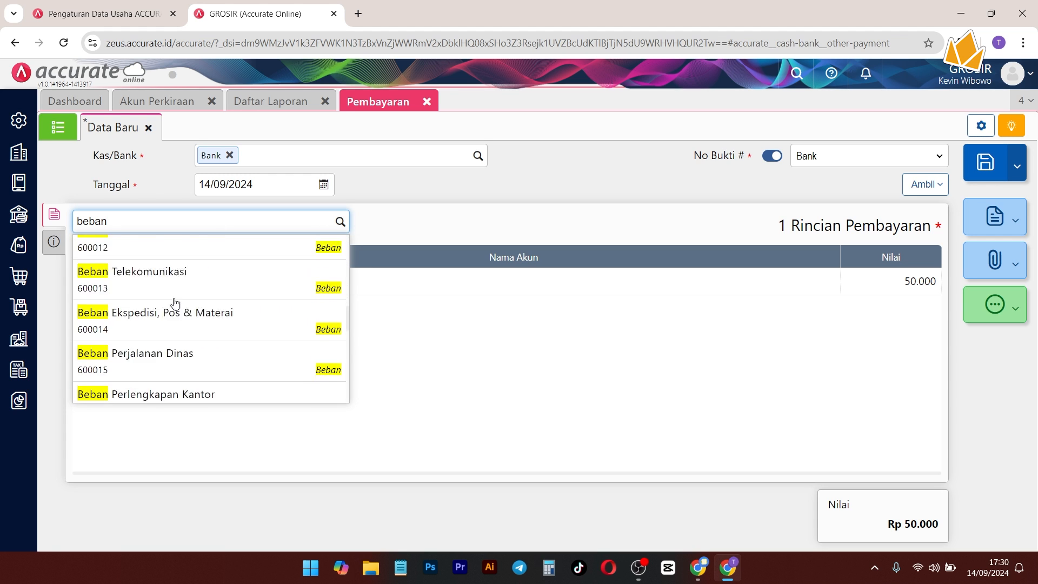
pyautogui.scroll(12, 187, 303)
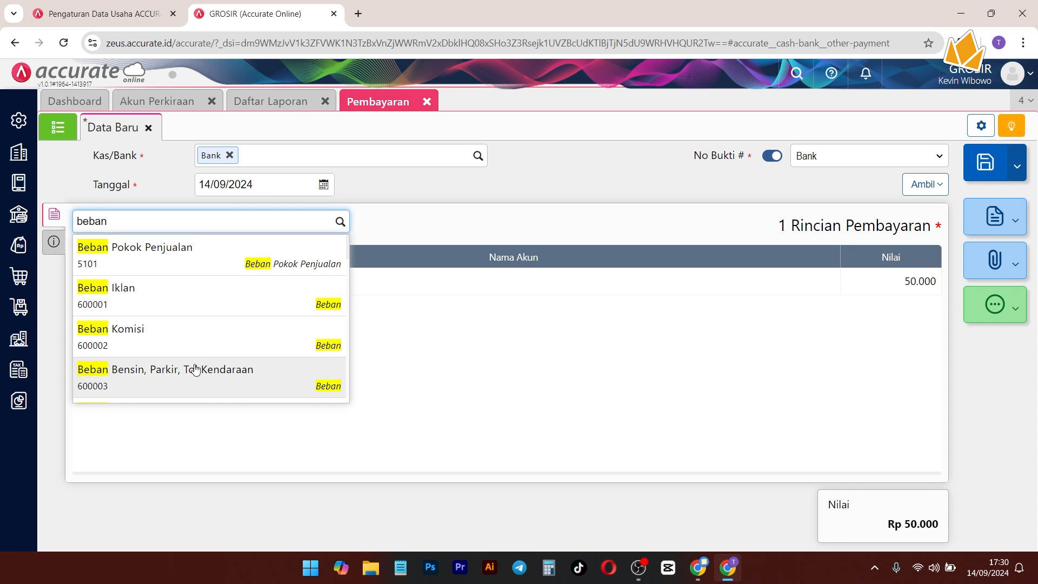
pyautogui.click(169, 175)
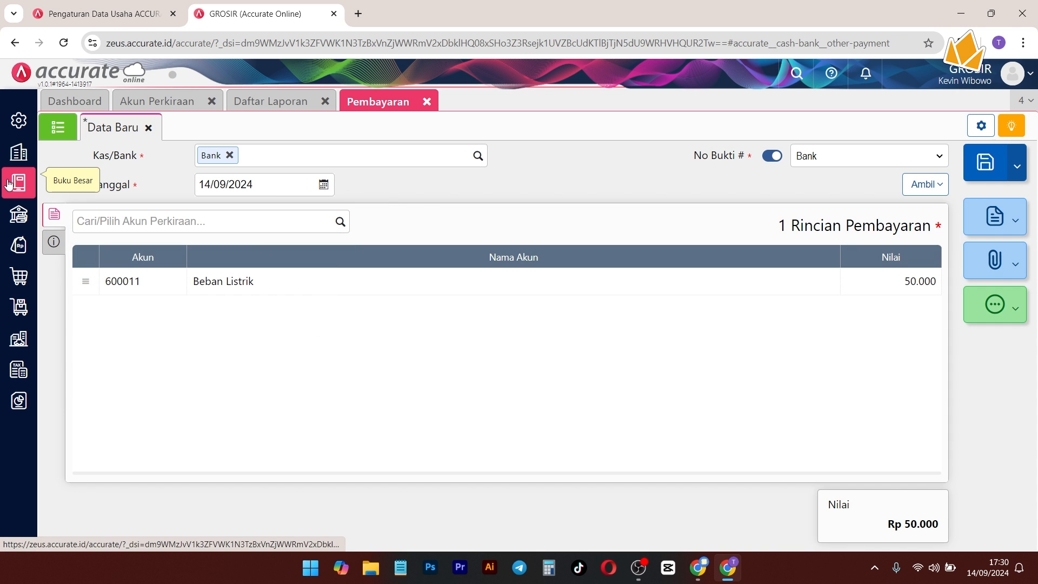
pyautogui.click(18, 182)
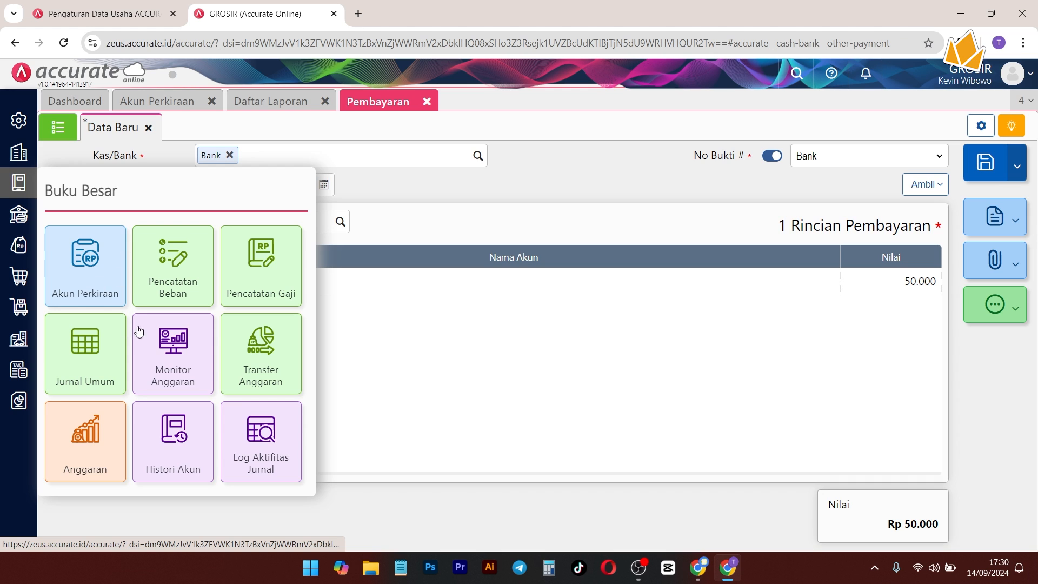
# Step: Save the Beban Listrik payment and refresh the Laba/Rugi (Standar) report
pyautogui.click(492, 203)
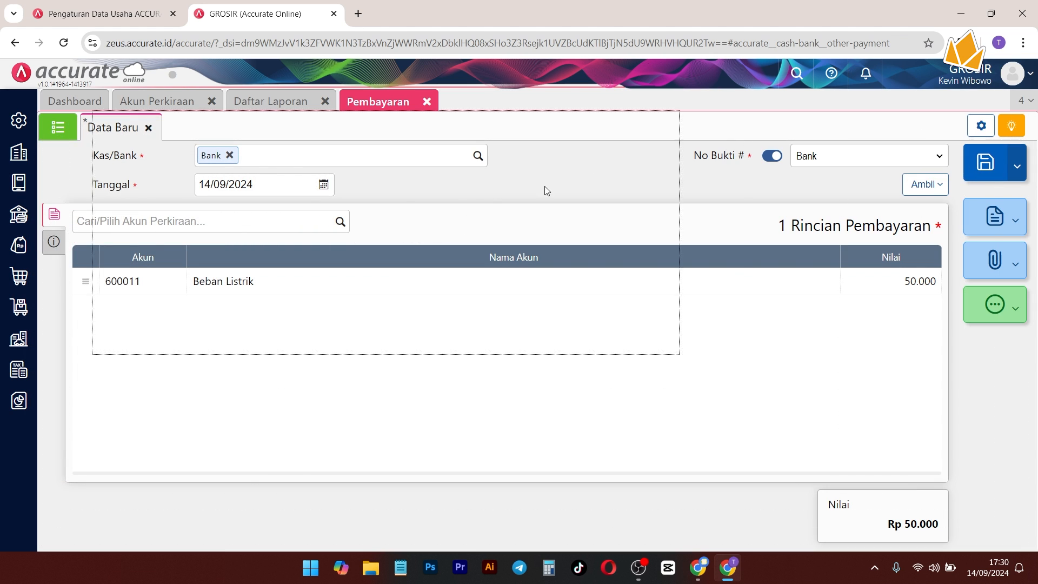
pyautogui.click(256, 102)
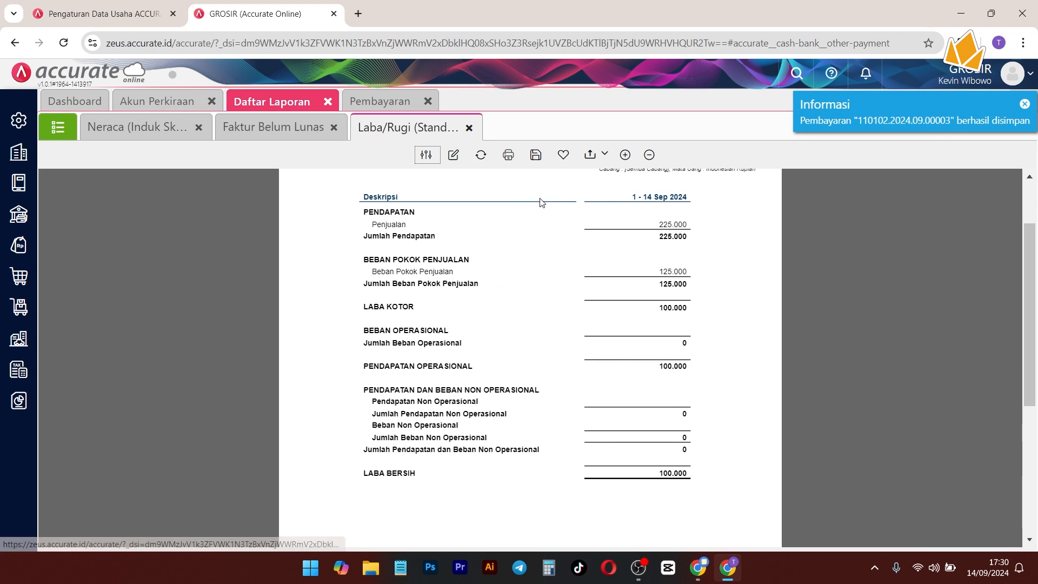
pyautogui.click(480, 155)
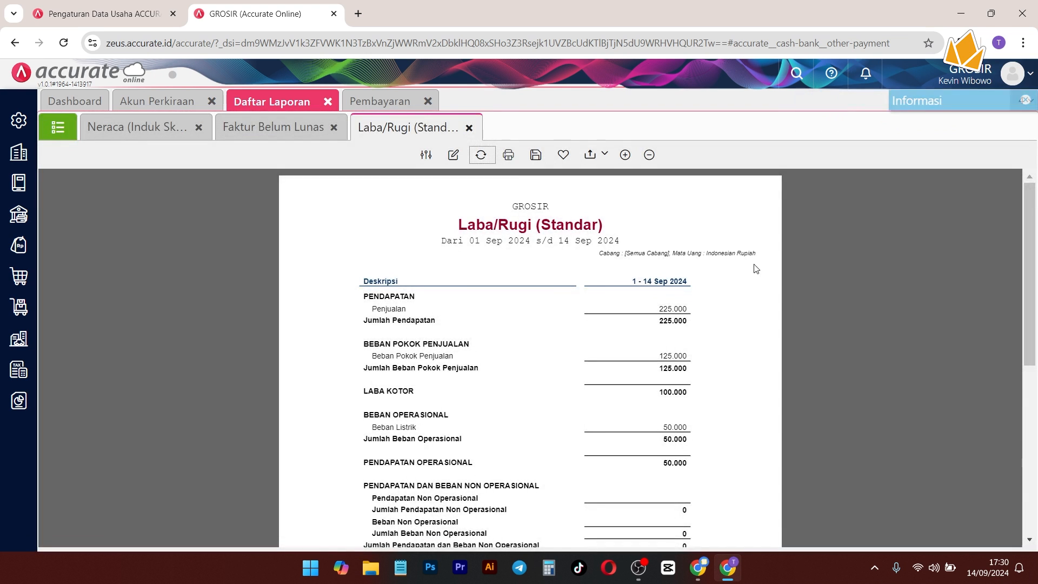
# Step: Examine the Laba Kotor, Beban Listrik and Laba Bersih figures in the refreshed Laba/Rugi (Standar) report
pyautogui.scroll(-3, 761, 269)
pyautogui.scroll(1, 741, 269)
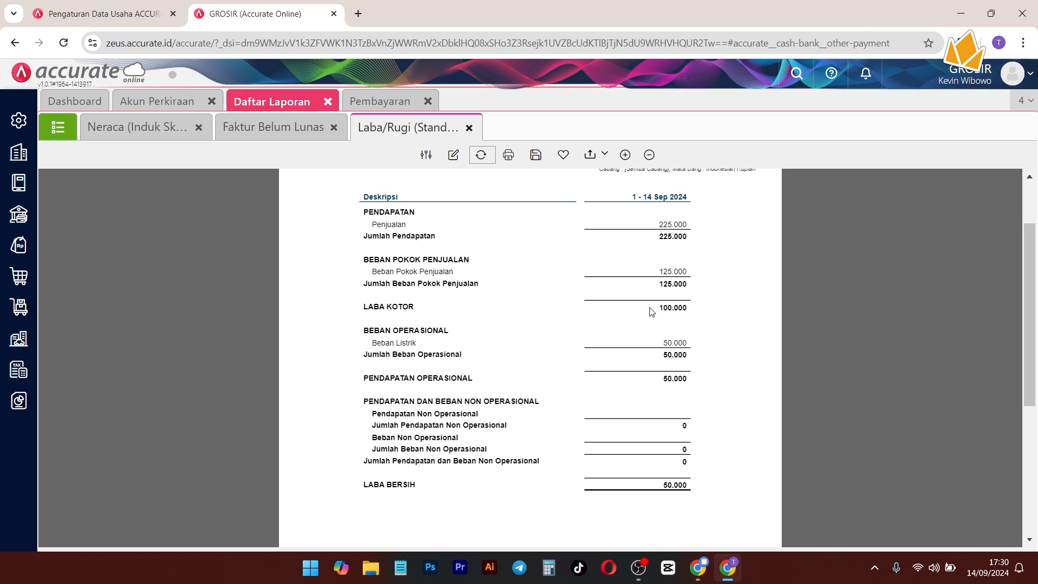
pyautogui.moveTo(652, 309); pyautogui.dragTo(693, 312)
pyautogui.moveTo(431, 343); pyautogui.dragTo(385, 342)
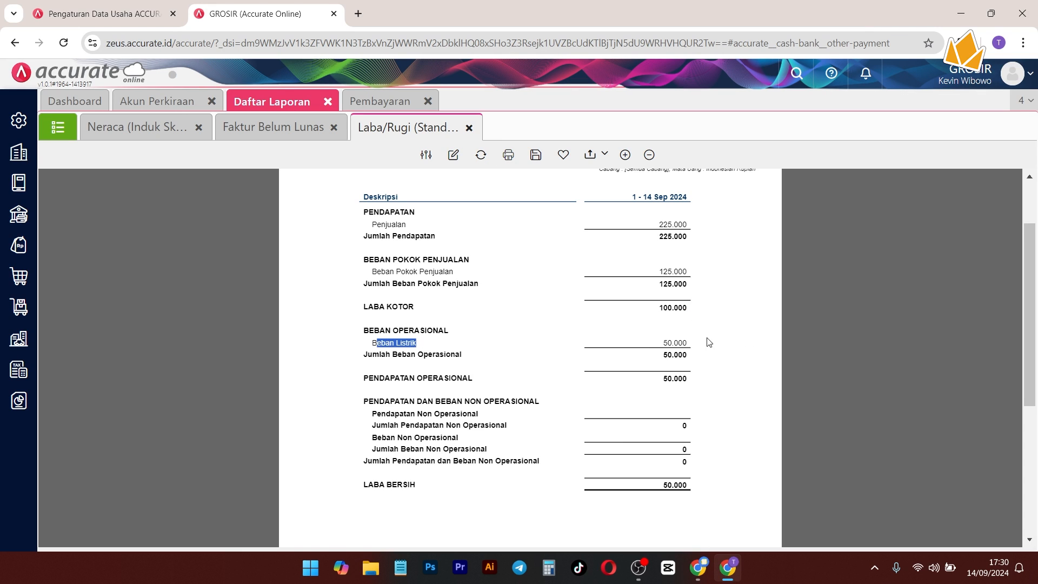
pyautogui.moveTo(663, 343); pyautogui.dragTo(673, 344)
pyautogui.scroll(-2, 726, 353)
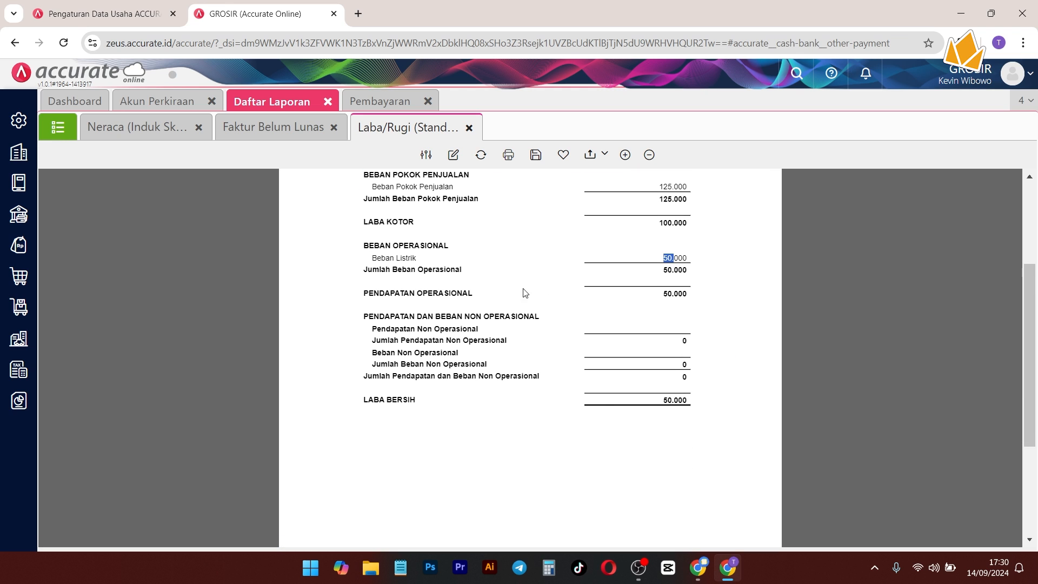
pyautogui.moveTo(653, 394); pyautogui.dragTo(697, 406)
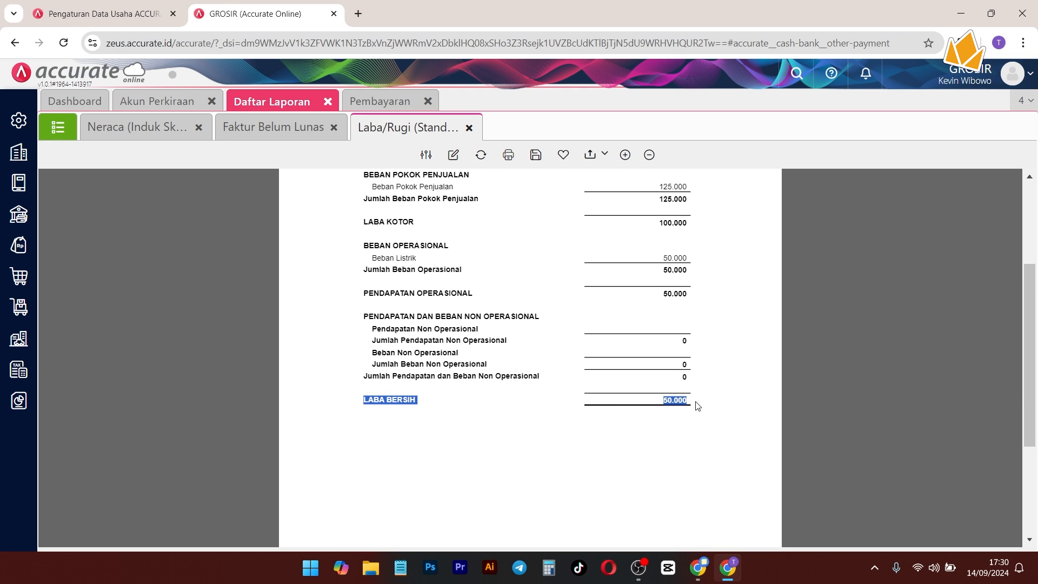
pyautogui.click(720, 435)
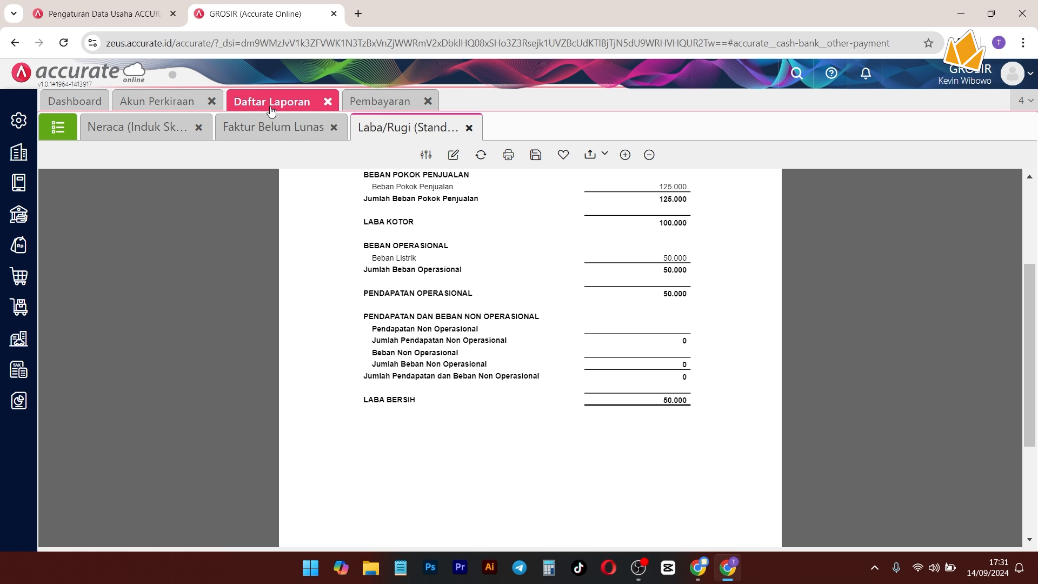
# Step: Look through the report categories in Daftar Laporan, including Tenaga Penjual, Persediaan, Keuangan and Utang, and the functions of the Persediaan module
pyautogui.click(58, 127)
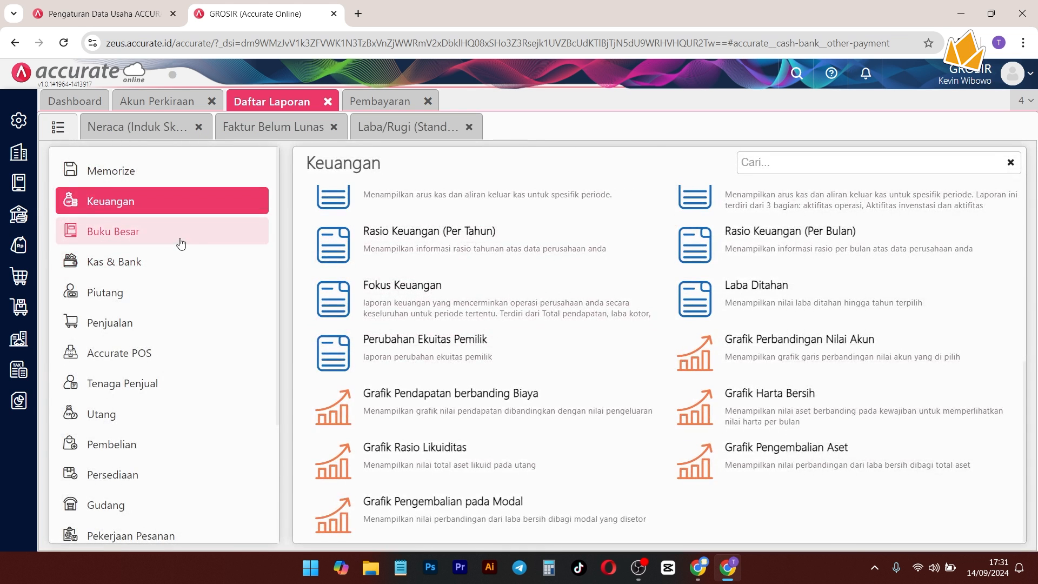
pyautogui.click(168, 232)
pyautogui.click(151, 263)
pyautogui.click(162, 323)
pyautogui.click(162, 383)
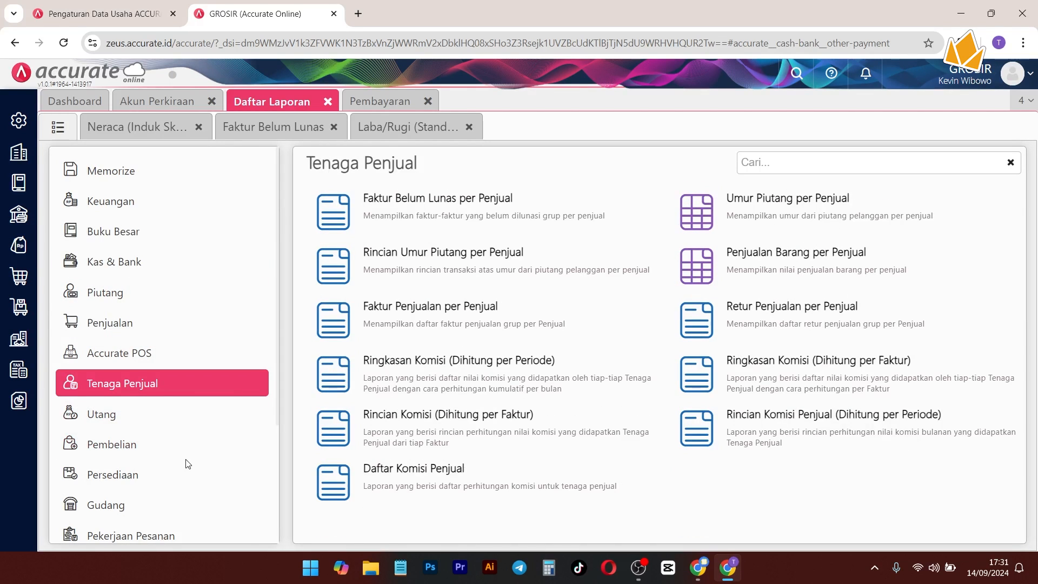
pyautogui.scroll(-3, 183, 470)
pyautogui.click(144, 317)
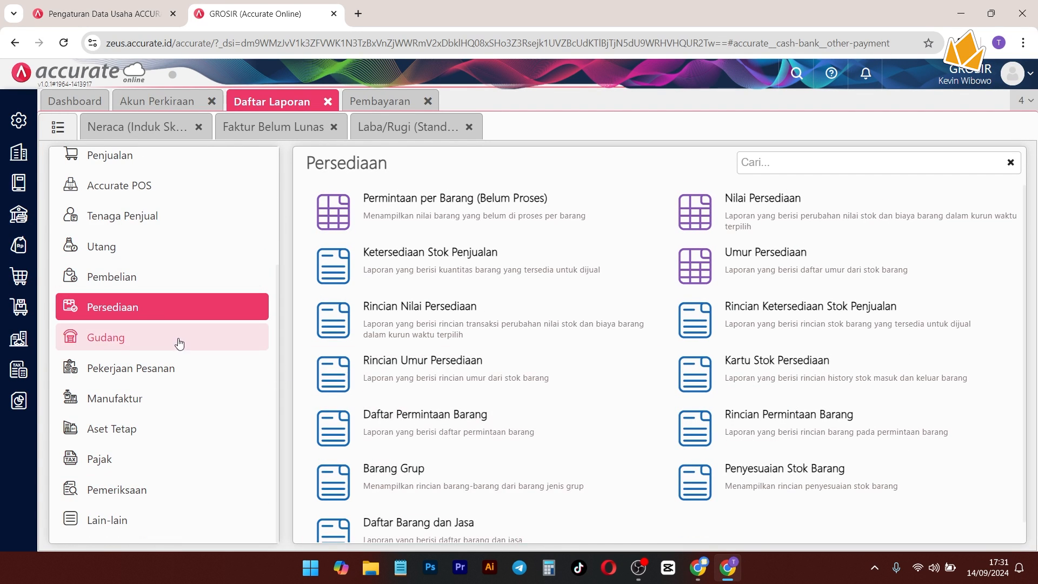
pyautogui.click(139, 457)
pyautogui.click(130, 307)
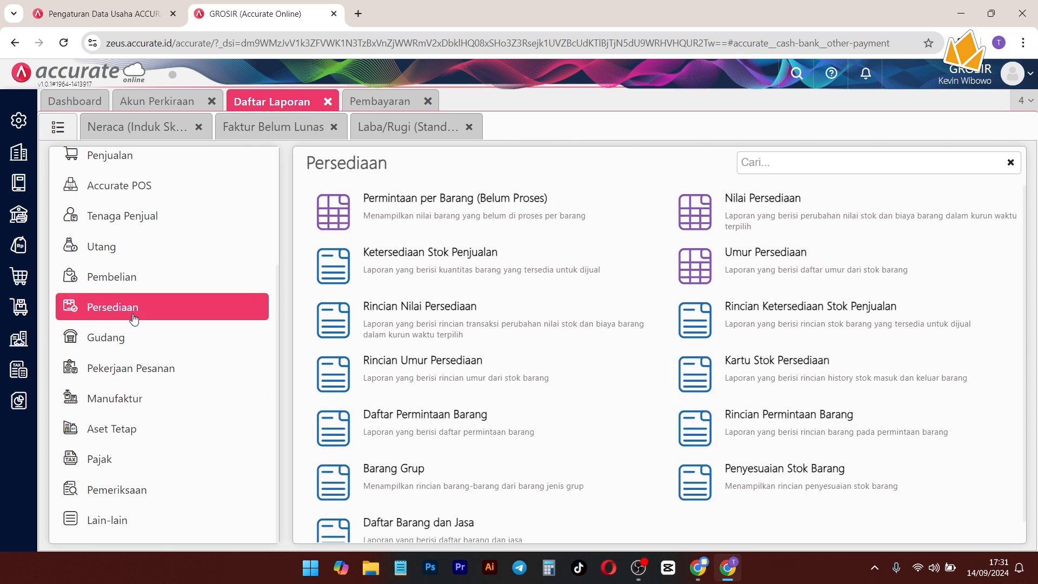
pyautogui.scroll(3, 130, 330)
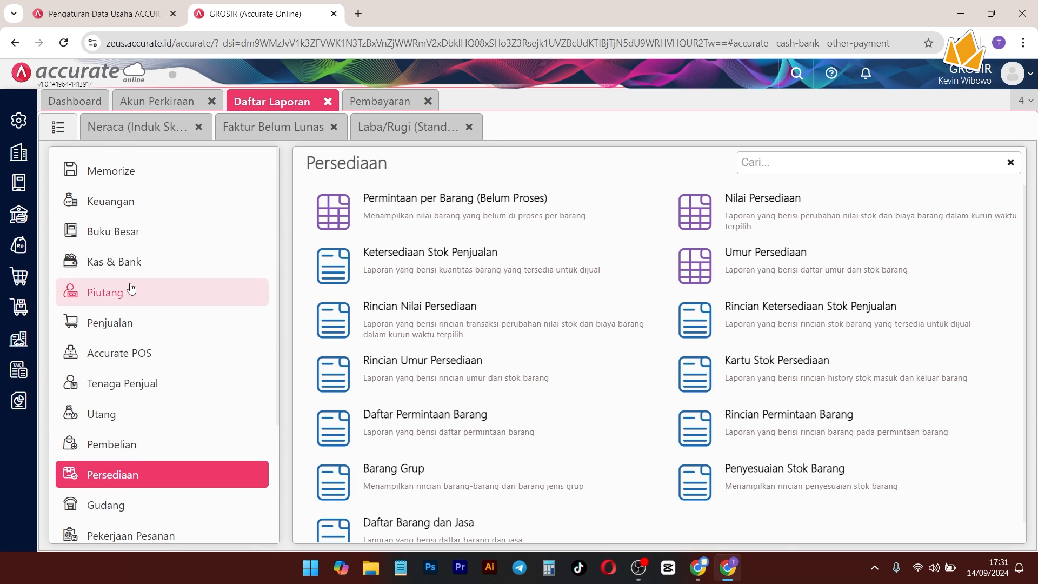
pyautogui.click(144, 233)
pyautogui.click(132, 214)
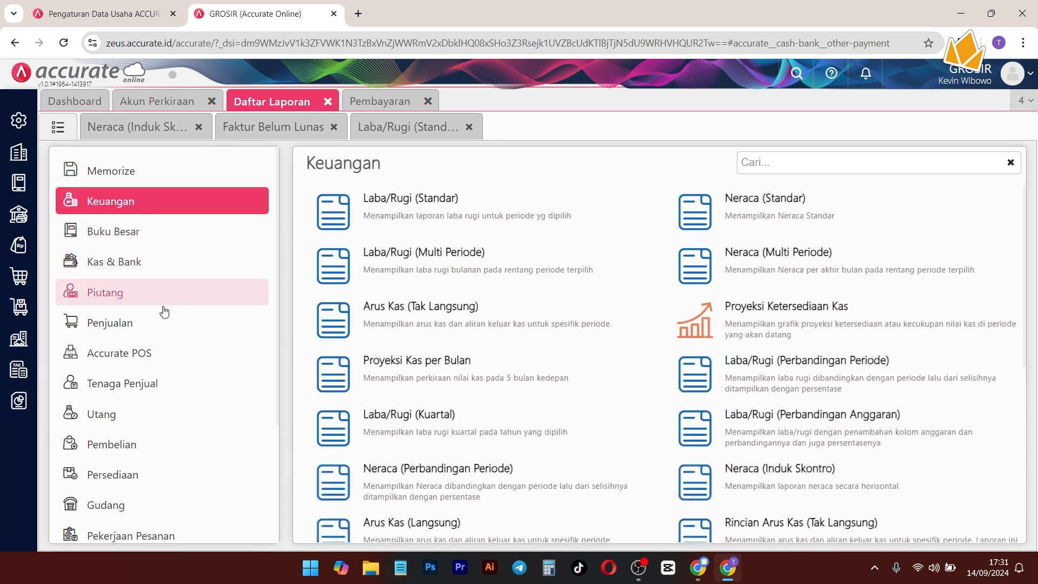
pyautogui.click(174, 406)
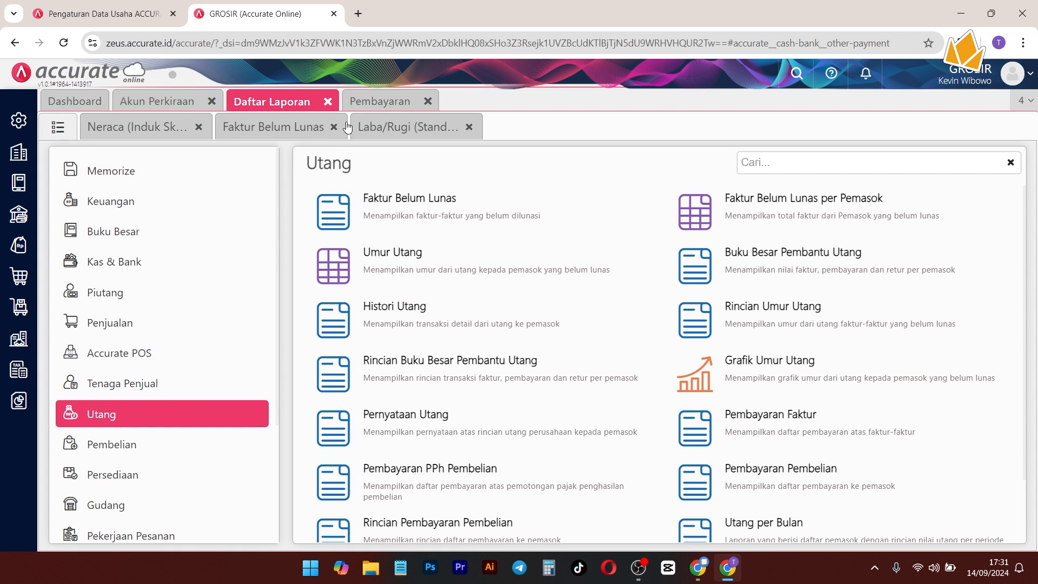
pyautogui.click(5, 321)
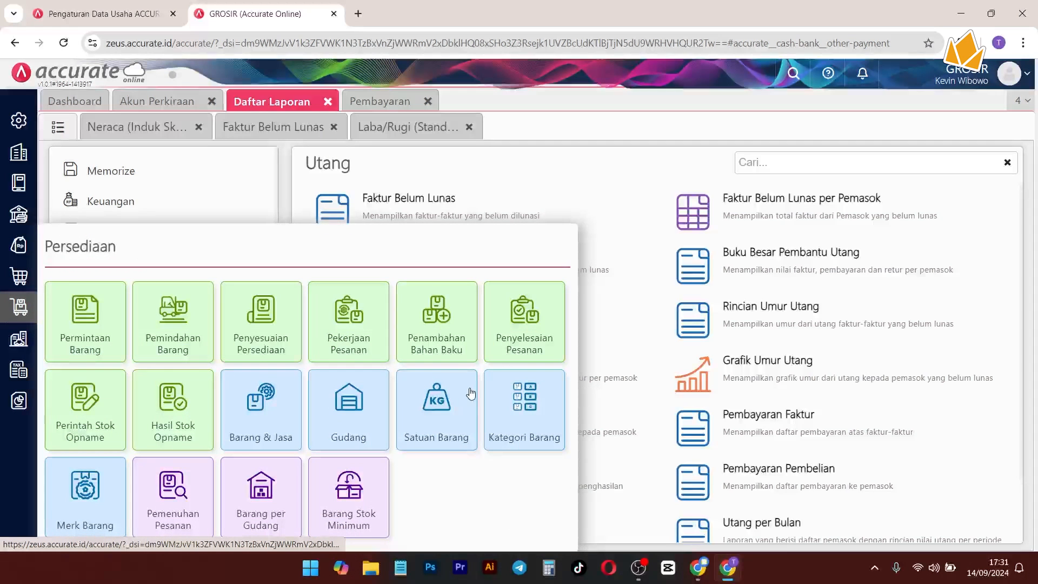